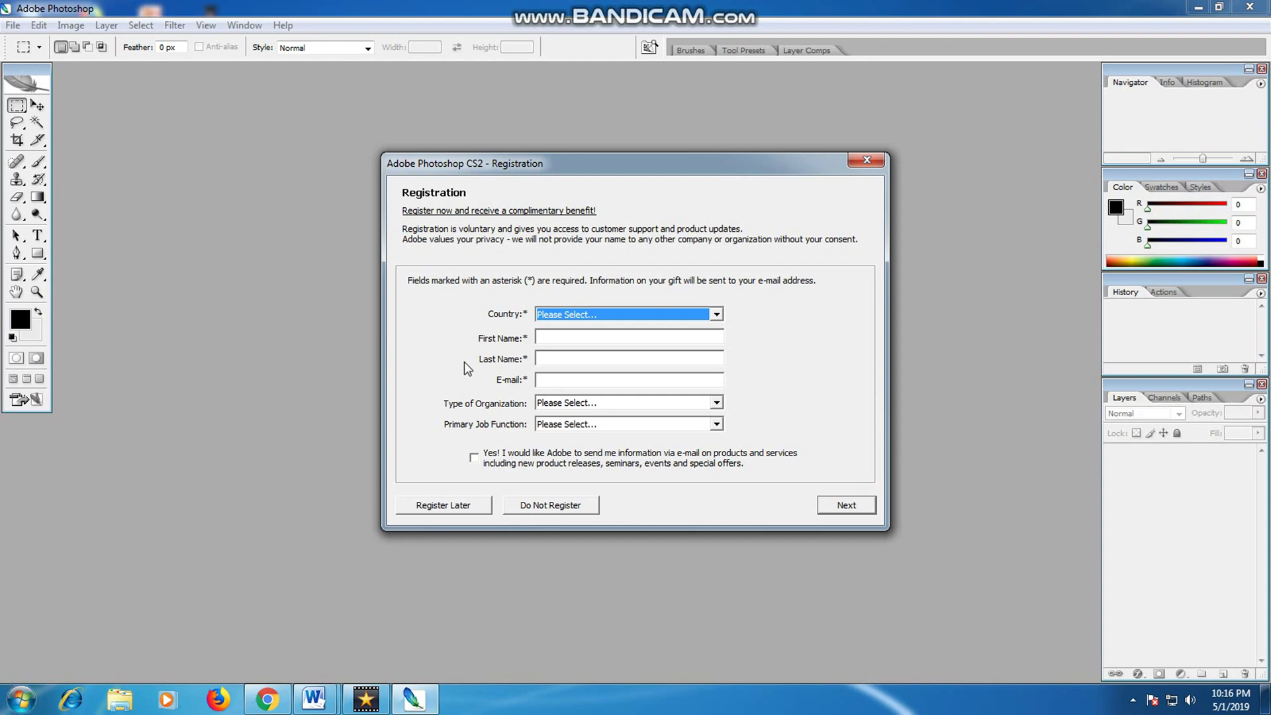
- Dismiss the product registration form and confirm cancelling the registration
{"action": "left_click", "coordinate": [867, 160]}
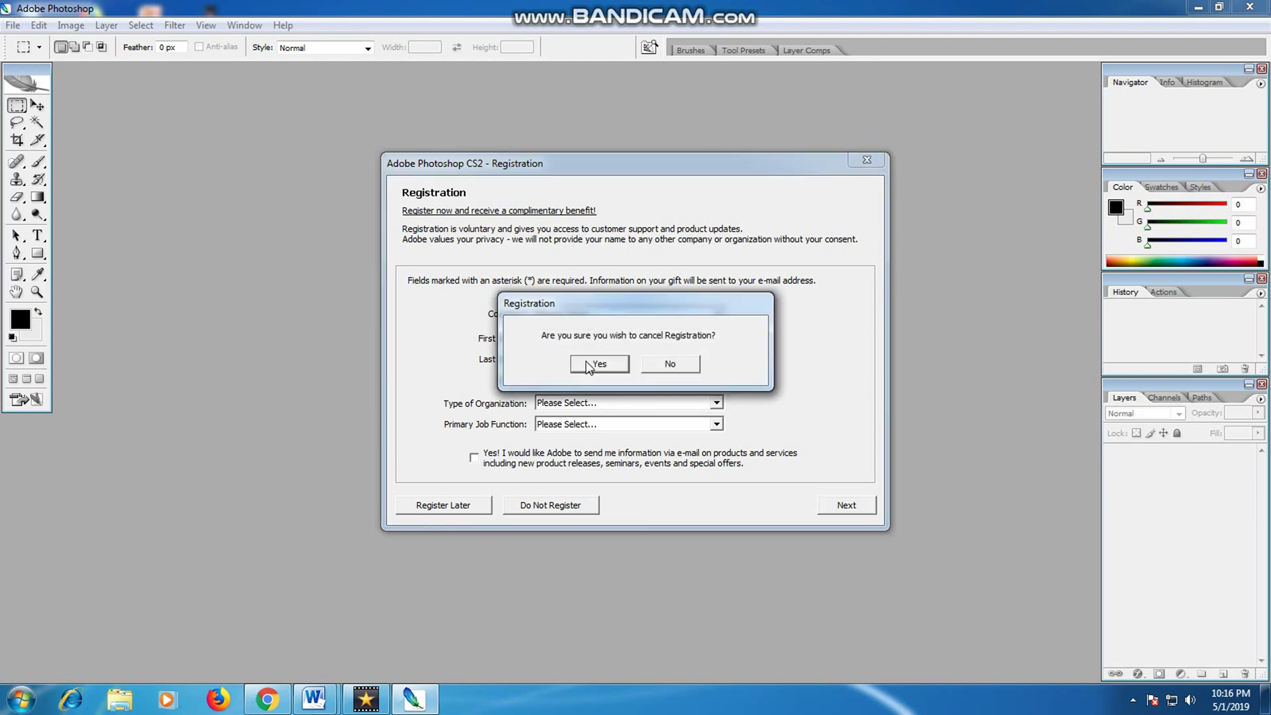
{"action": "left_click", "coordinate": [584, 368]}
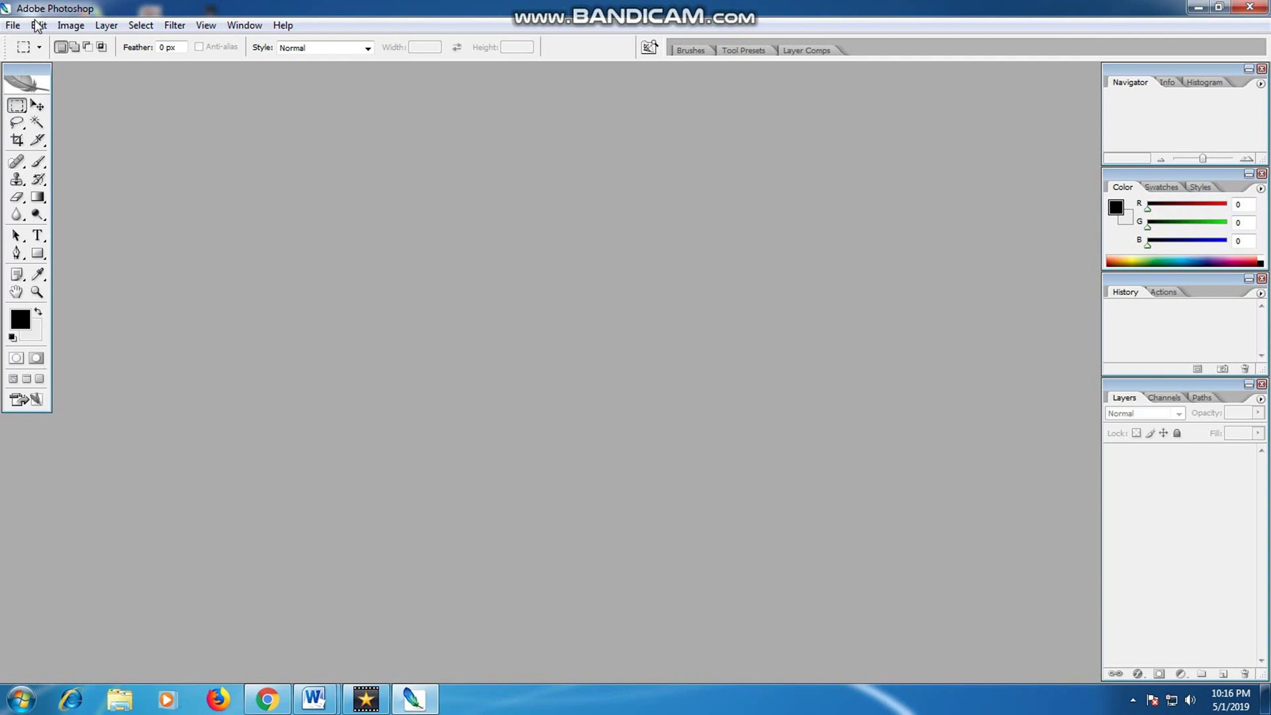
{"action": "key", "text": "Tab"}
{"action": "key", "text": "Tab"}
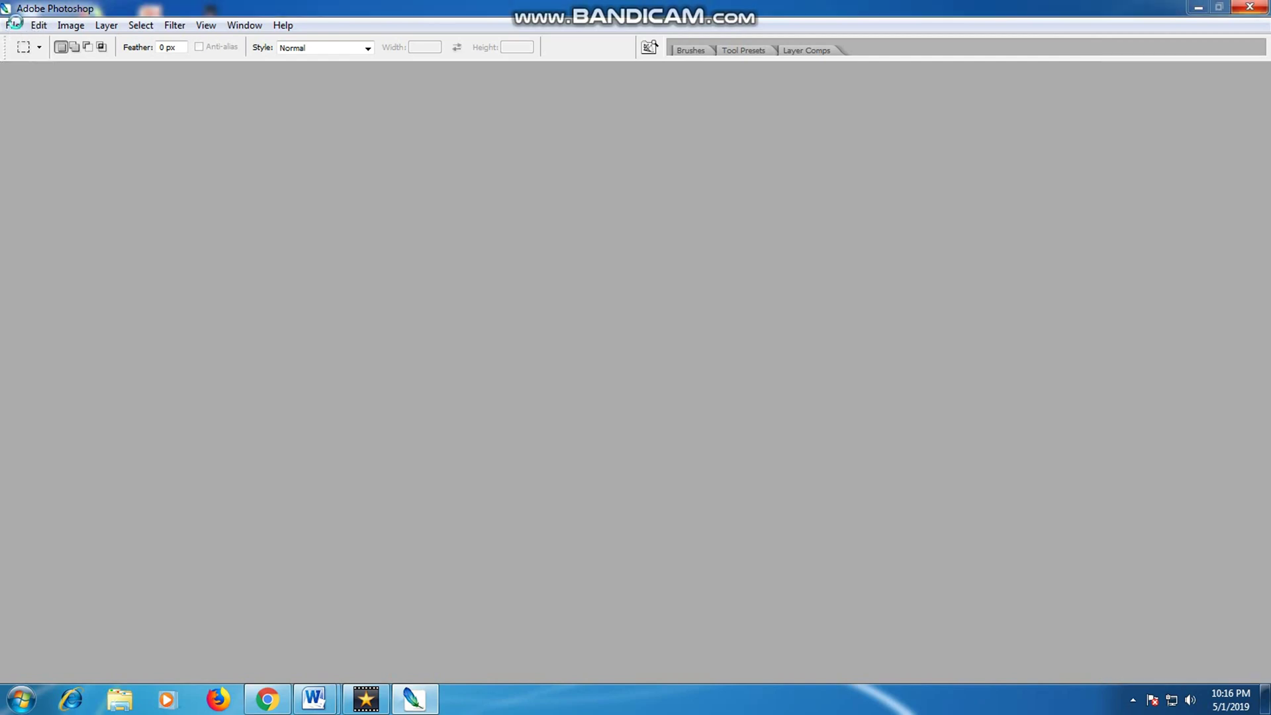
- Create a new blank document using the A4 preset
{"action": "left_click", "coordinate": [18, 27]}
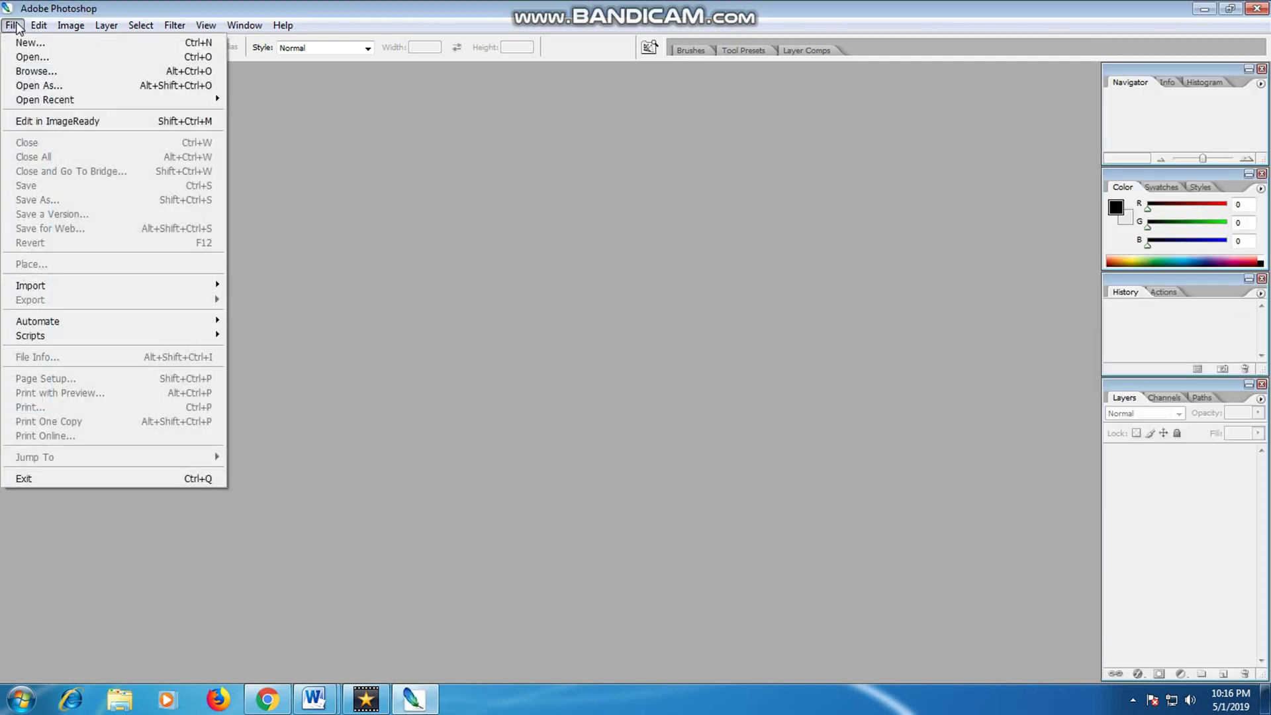
{"action": "left_click", "coordinate": [21, 44]}
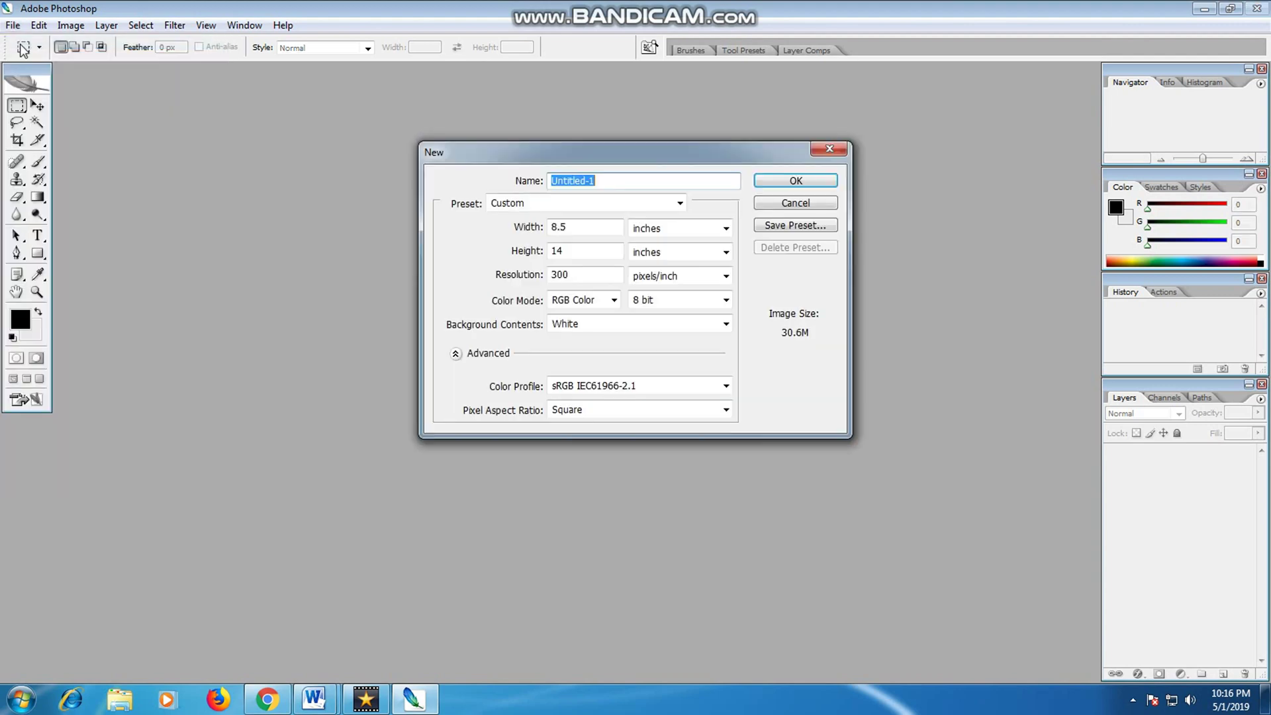
{"action": "left_click", "coordinate": [628, 203]}
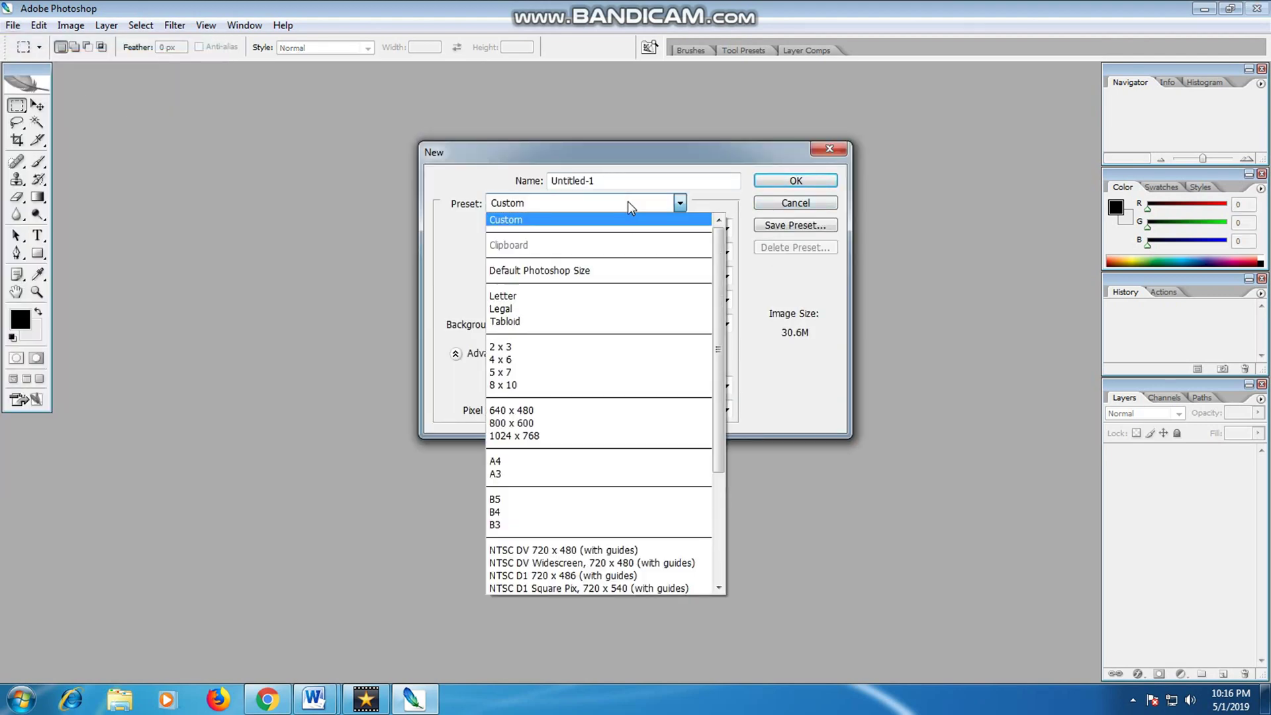
{"action": "left_click", "coordinate": [514, 461]}
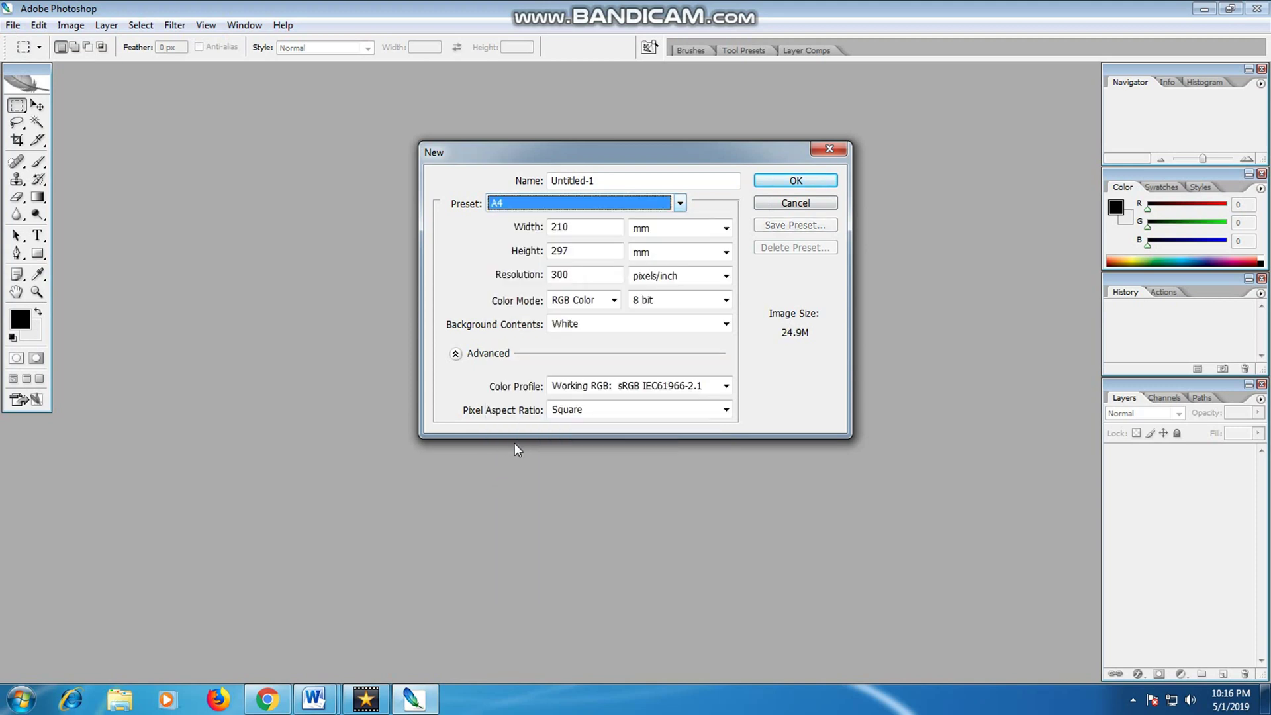
{"action": "left_click", "coordinate": [803, 183]}
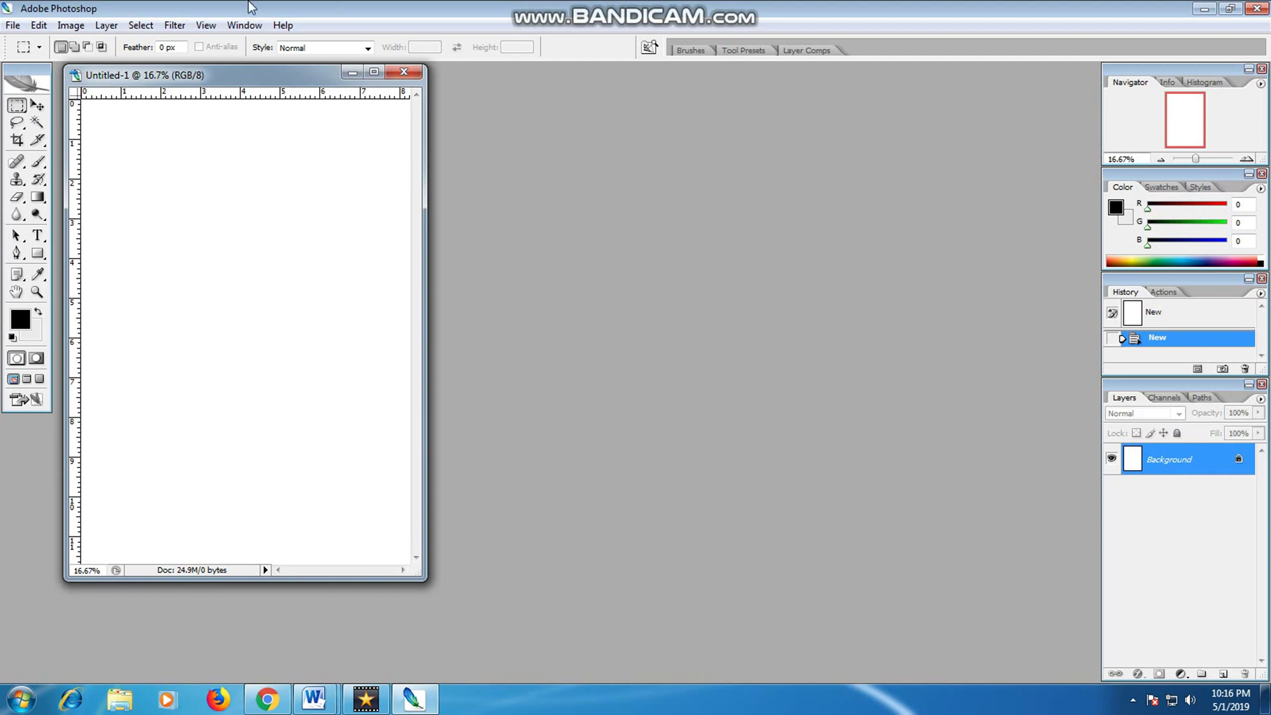
- Rotate the canvas 90° counterclockwise to landscape and reposition the document window near the middle of the workspace
{"action": "left_click_drag", "start_coordinate": [242, 75], "coordinate": [682, 75]}
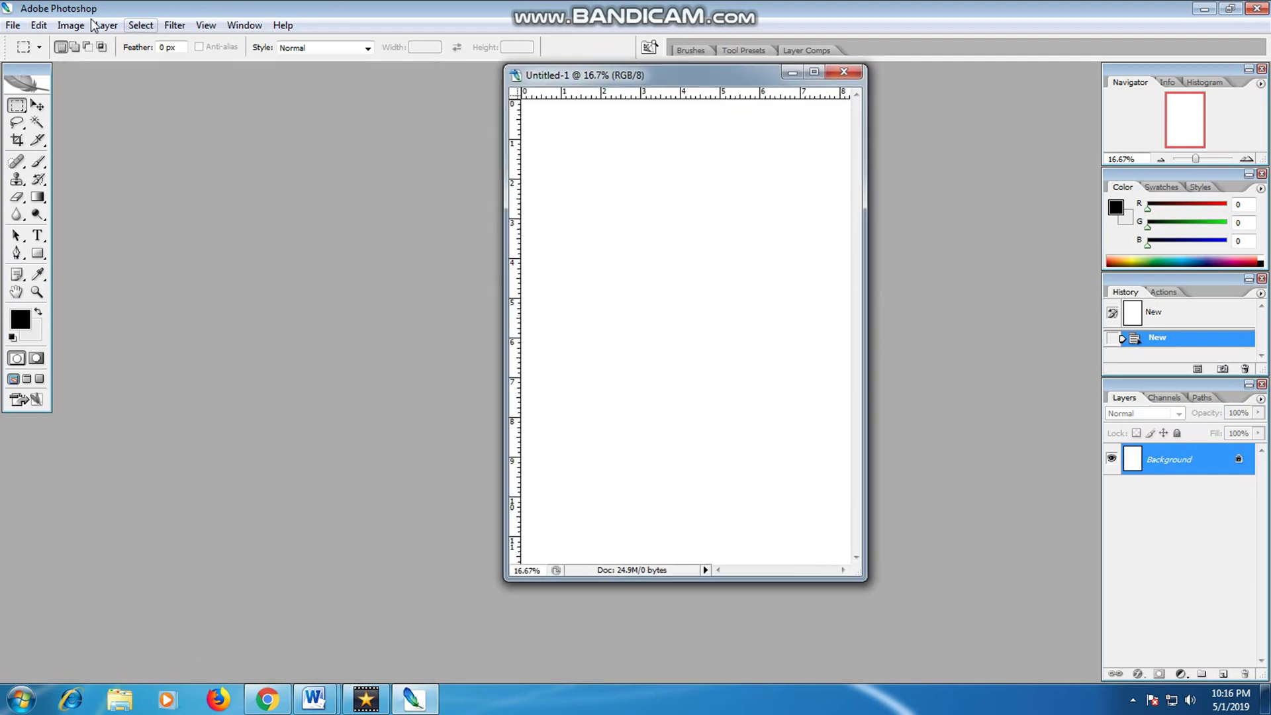
{"action": "left_click", "coordinate": [70, 25]}
{"action": "mouse_move", "coordinate": [141, 184]}
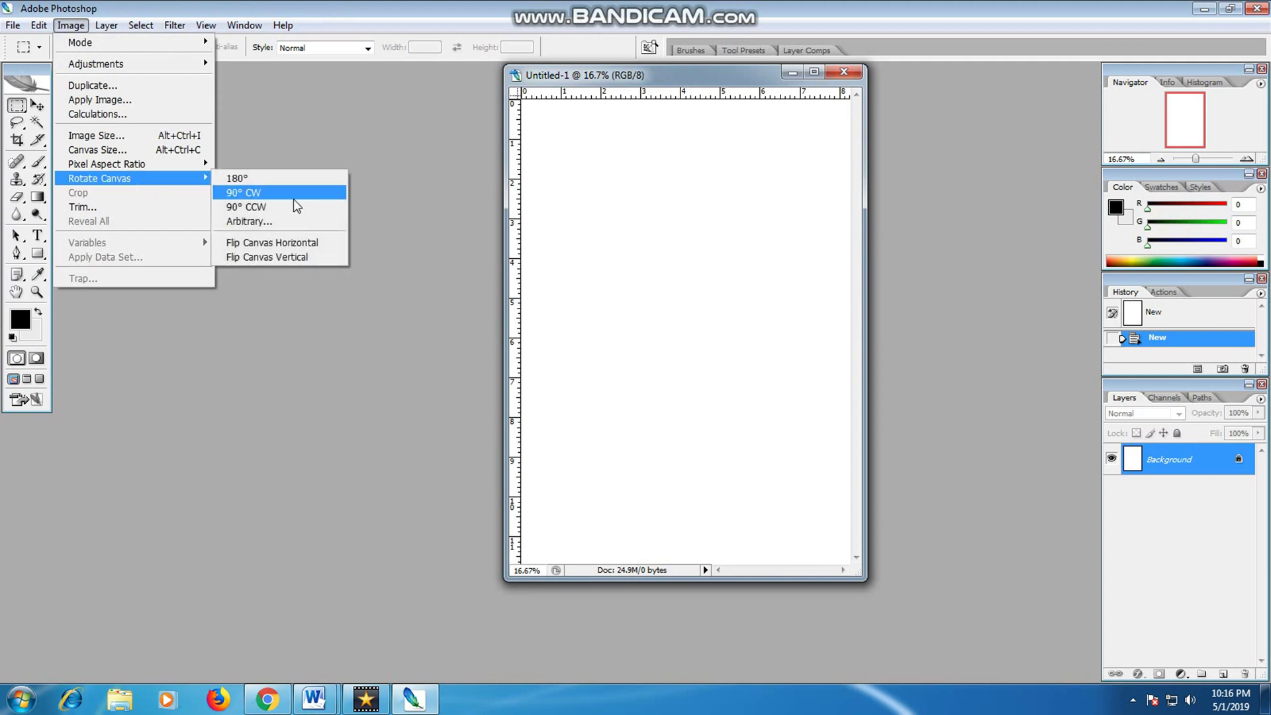
{"action": "left_click", "coordinate": [284, 206]}
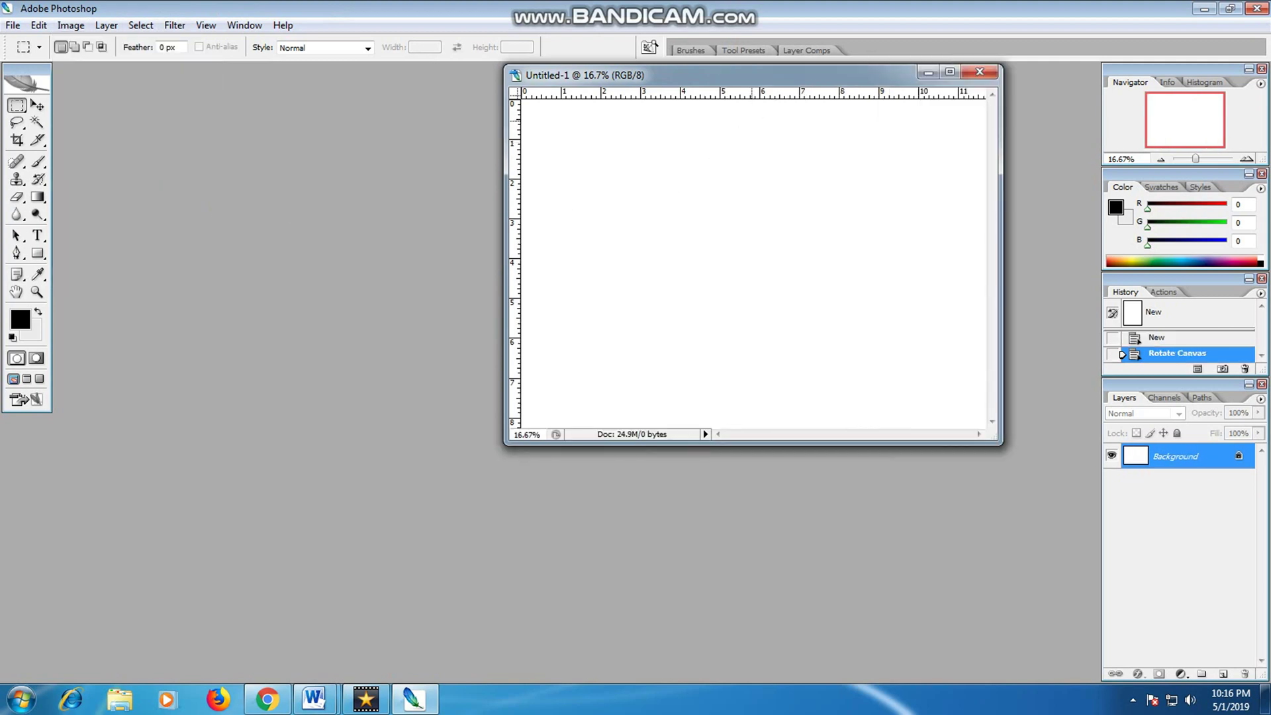
{"action": "left_click_drag", "start_coordinate": [720, 83], "coordinate": [650, 172]}
- Start a text line with the Type tool at 24 pt in the upper-left area of the page
{"action": "left_click", "coordinate": [38, 236]}
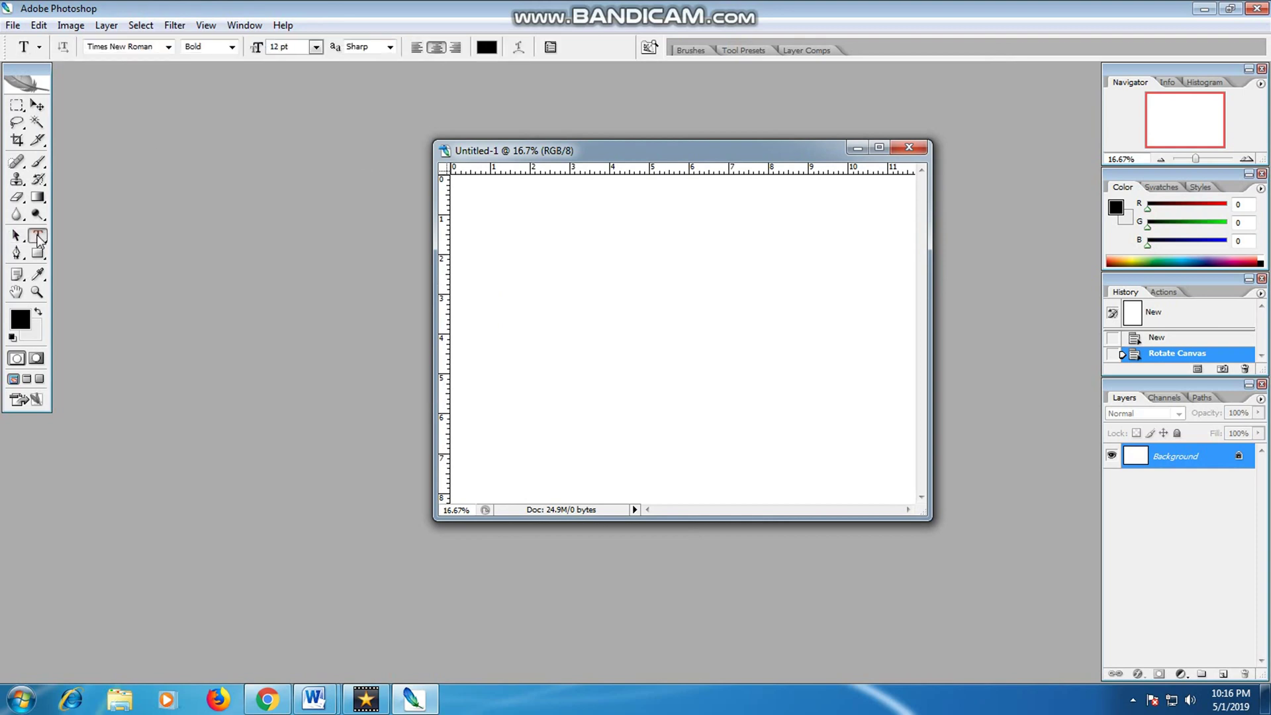
{"action": "left_click", "coordinate": [317, 47]}
{"action": "left_click", "coordinate": [311, 227]}
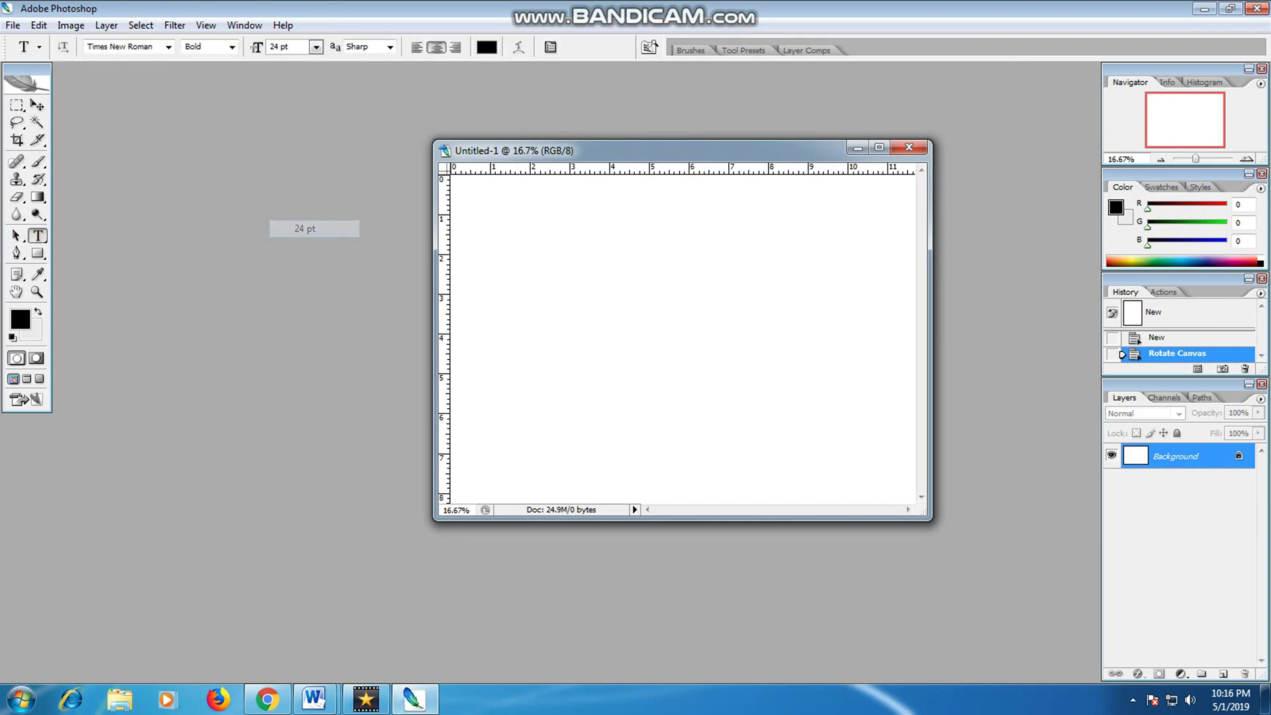
{"action": "left_click", "coordinate": [542, 262]}
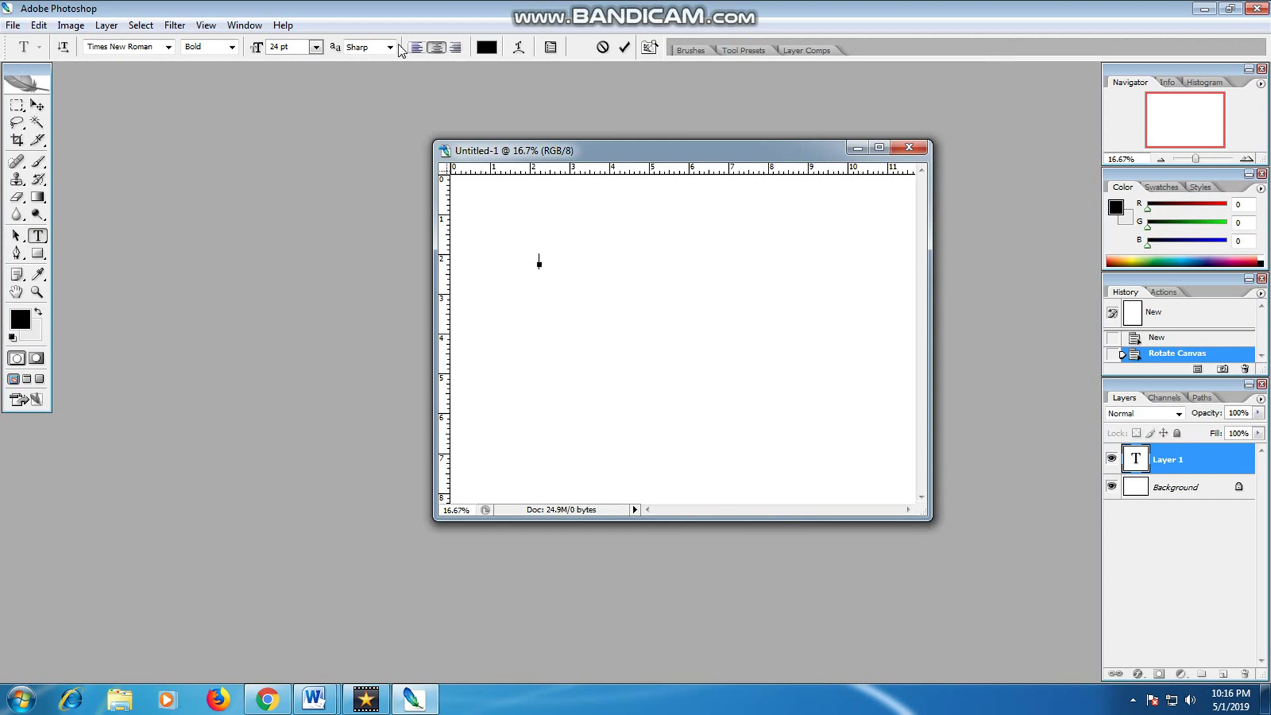
{"action": "left_click", "coordinate": [317, 47]}
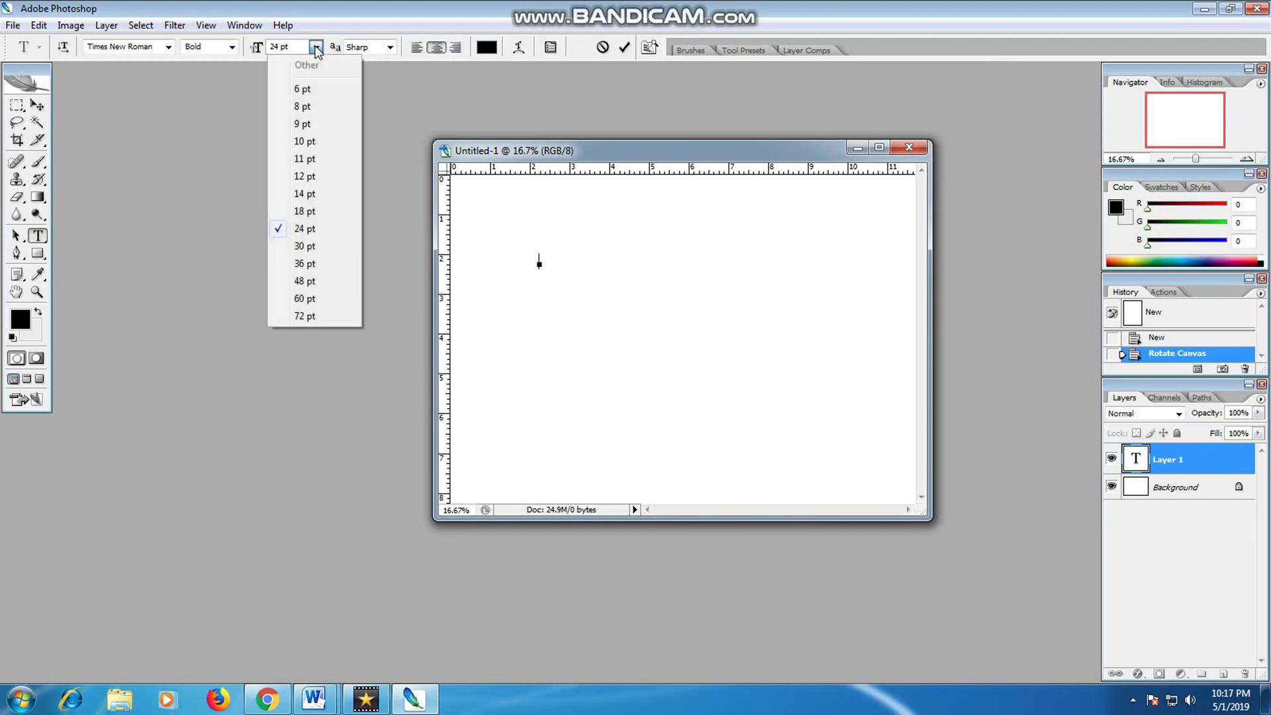
{"action": "left_click", "coordinate": [310, 269]}
{"action": "left_click", "coordinate": [317, 47]}
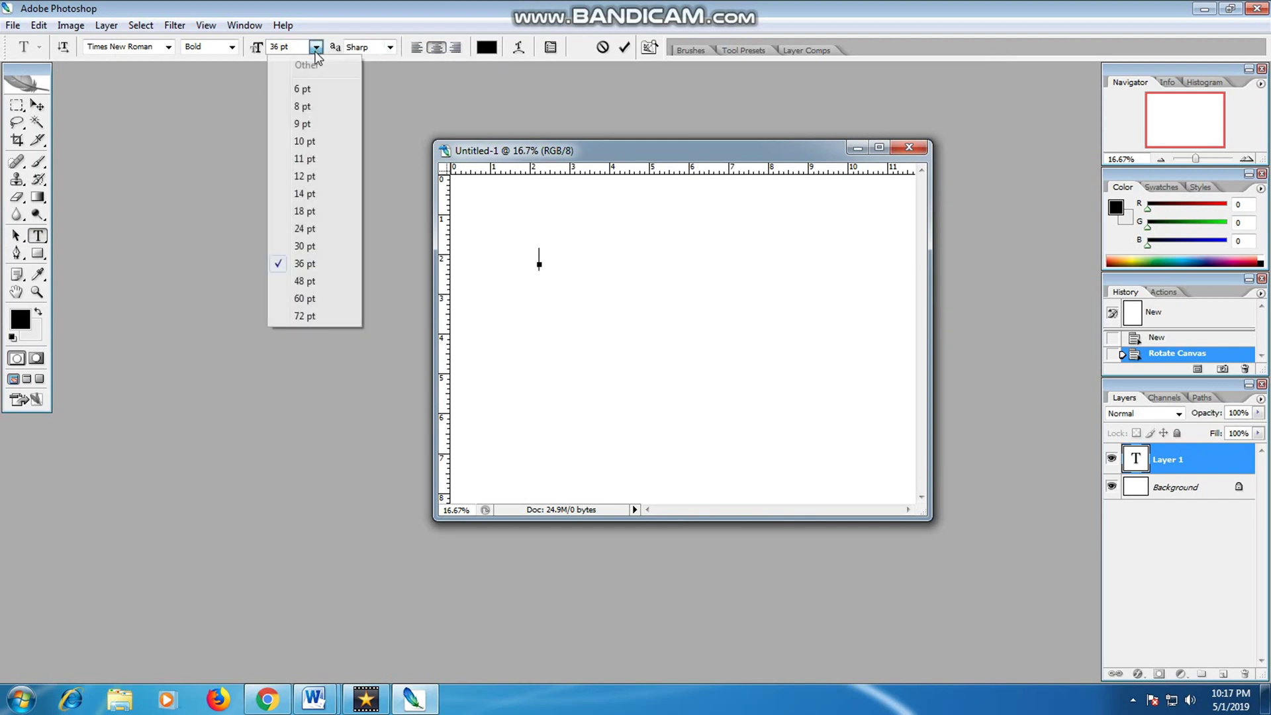
{"action": "left_click", "coordinate": [304, 316]}
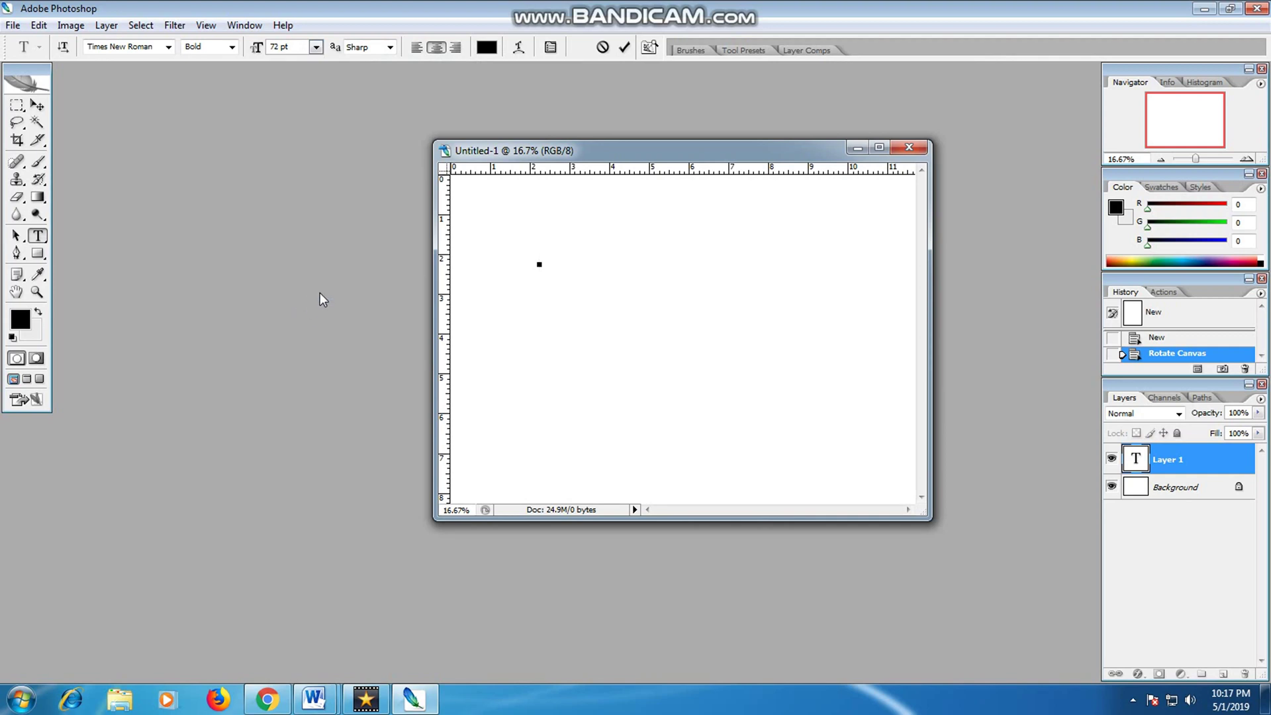
{"action": "type", "text": "ASSALA"}
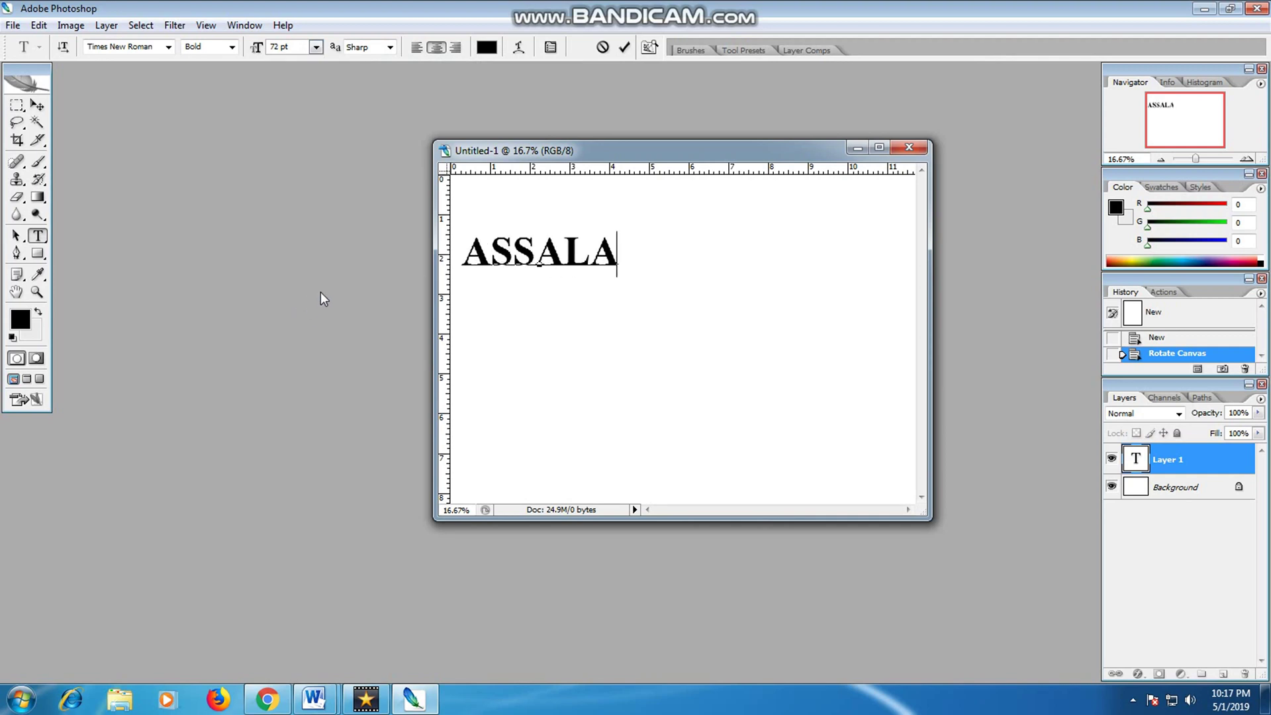
{"action": "key", "text": "BackSpace"}
{"action": "key", "text": "BackSpace"}
{"action": "key", "text": "BackSpace"}
{"action": "key", "text": "BackSpace"}
{"action": "key", "text": "BackSpace"}
{"action": "key", "text": "BackSpace"}
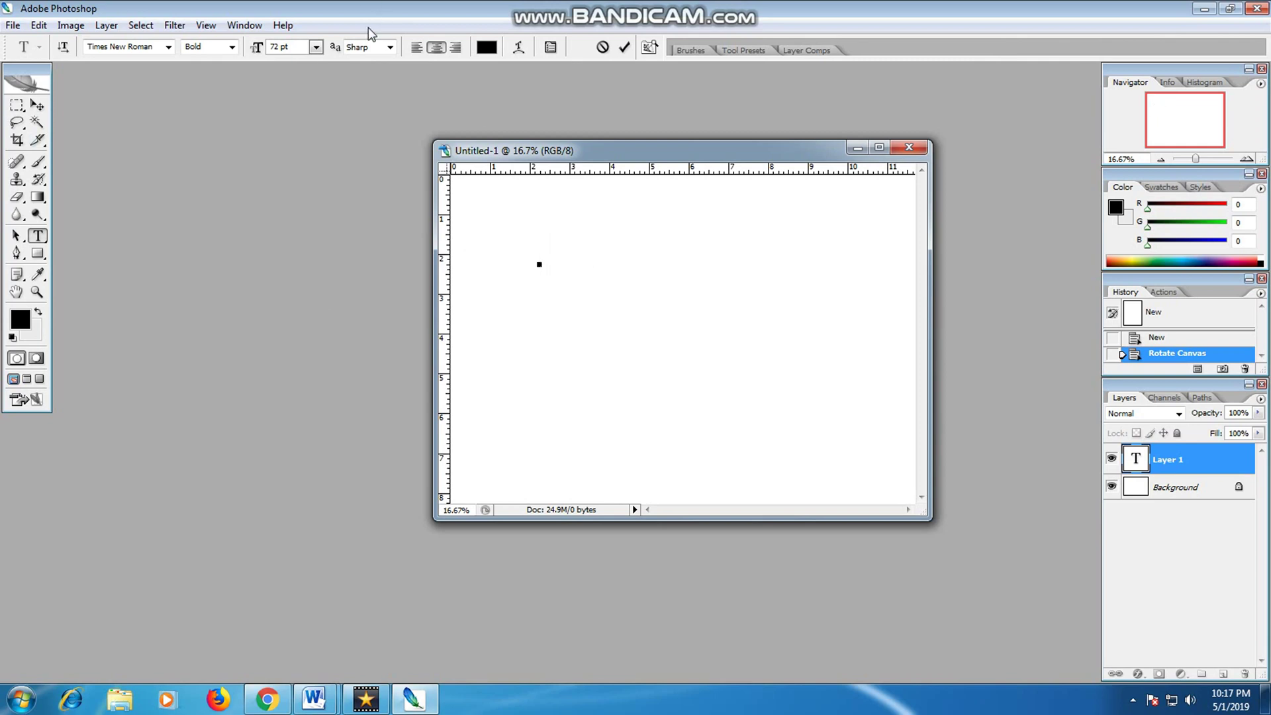
- Enter the greeting "ASSALAMU’ALAIKUM WR.WB" at 30 pt and move it to the upper middle of the page
{"action": "left_click", "coordinate": [316, 46]}
{"action": "left_click", "coordinate": [306, 245]}
{"action": "type", "text": "AS"}
{"action": "type", "text": "SALAMU"}
{"action": "type", "text": "'ALAIKU"}
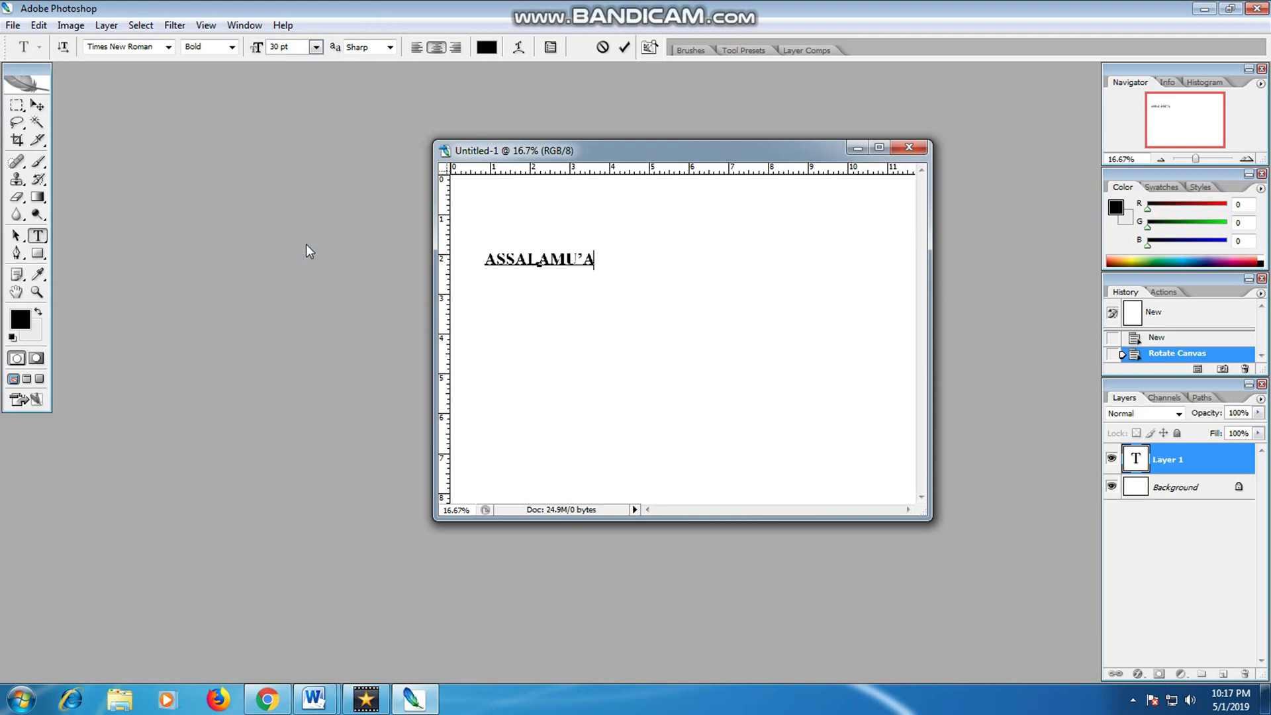
{"action": "type", "text": "M W"}
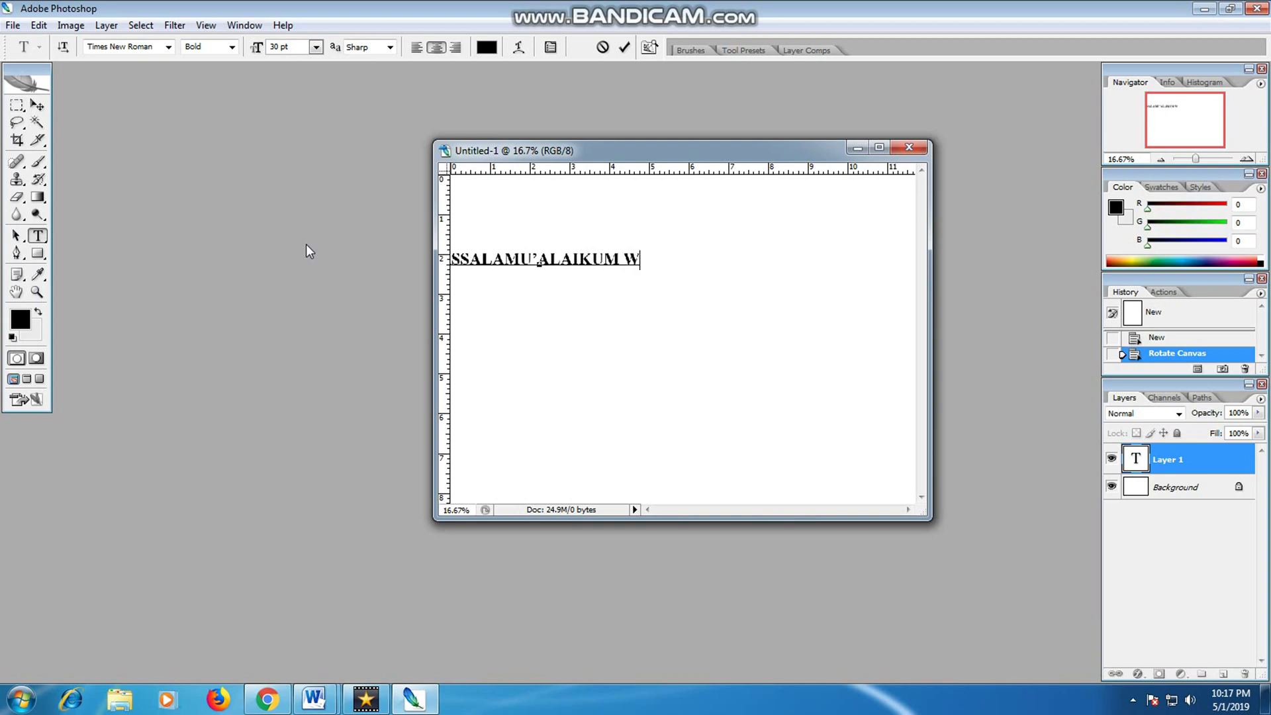
{"action": "type", "text": "R.WB"}
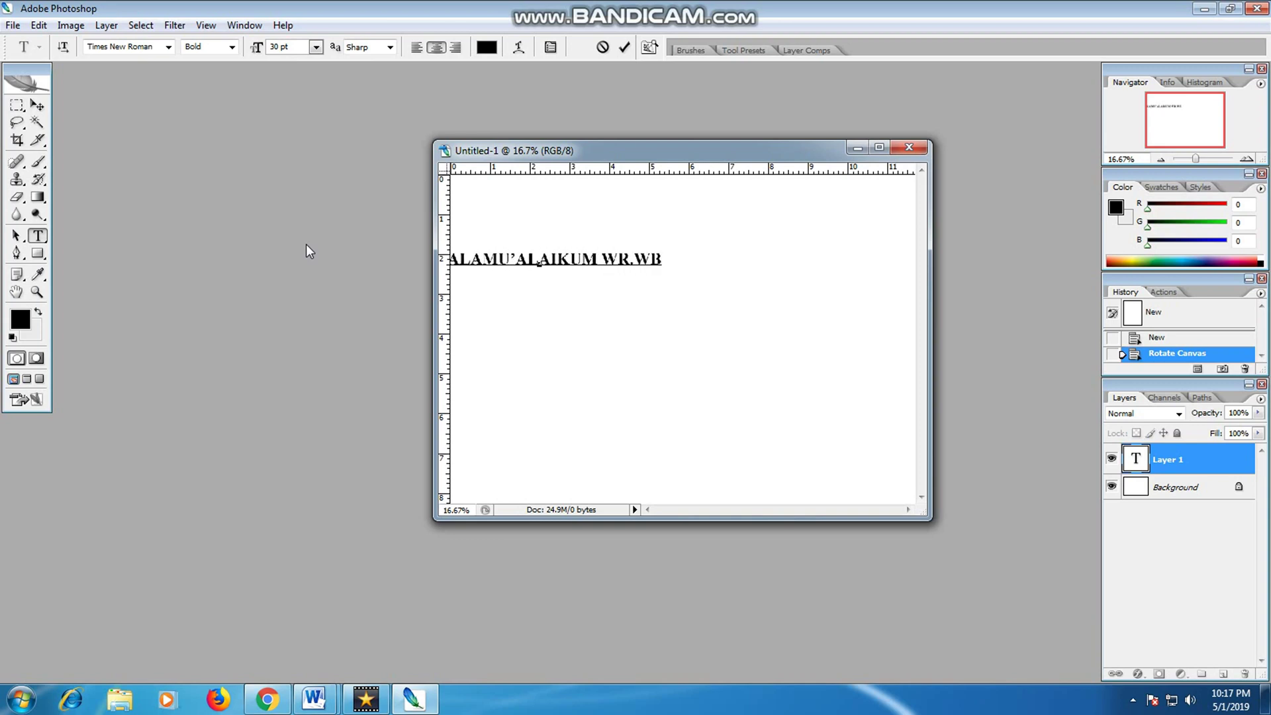
{"action": "left_click", "coordinate": [31, 108]}
{"action": "left_click_drag", "start_coordinate": [609, 266], "coordinate": [749, 246]}
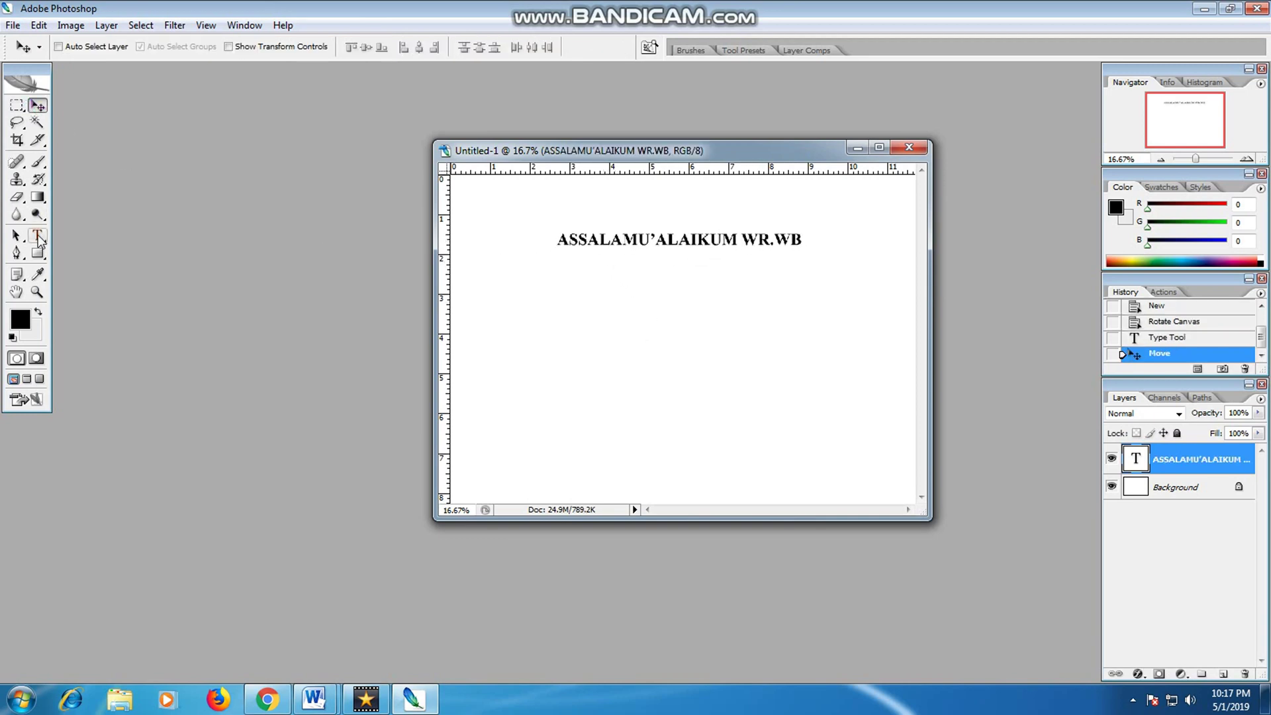
- Add a separate text line "PADA KESEMPATAN KALI INI" and move it below the greeting, with their left edges aligned
{"action": "left_click", "coordinate": [38, 237]}
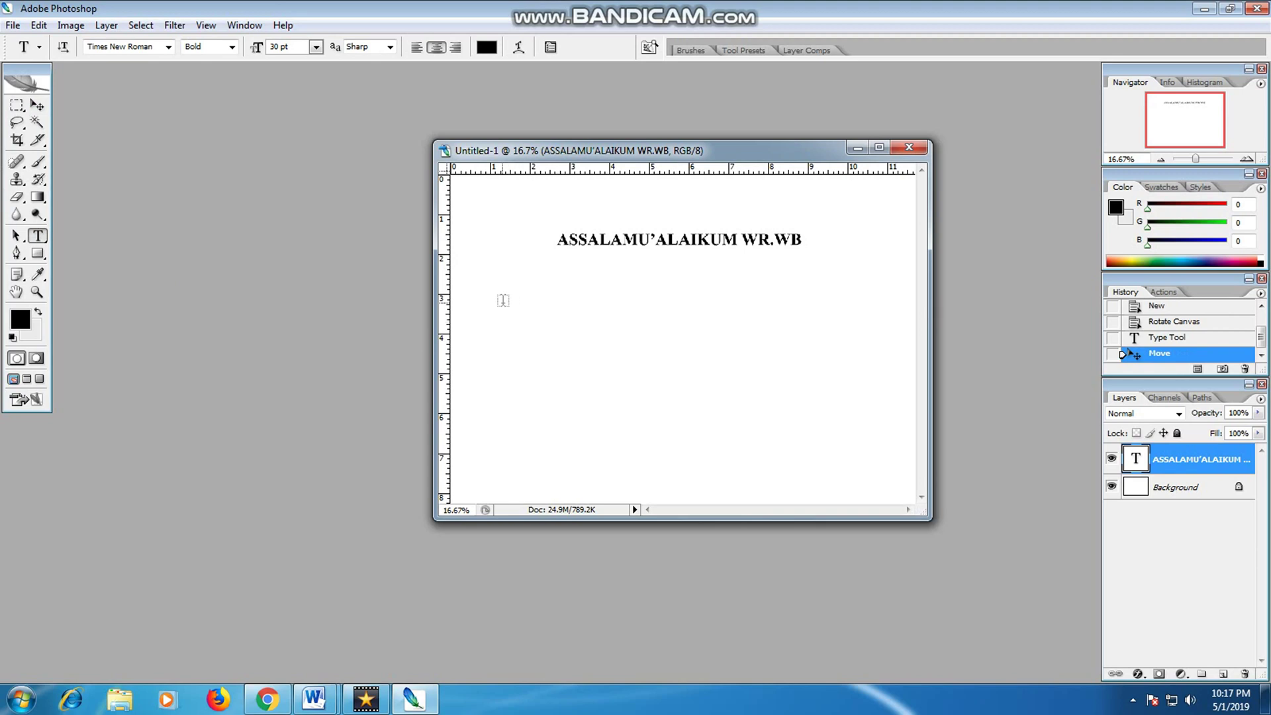
{"action": "left_click", "coordinate": [502, 301]}
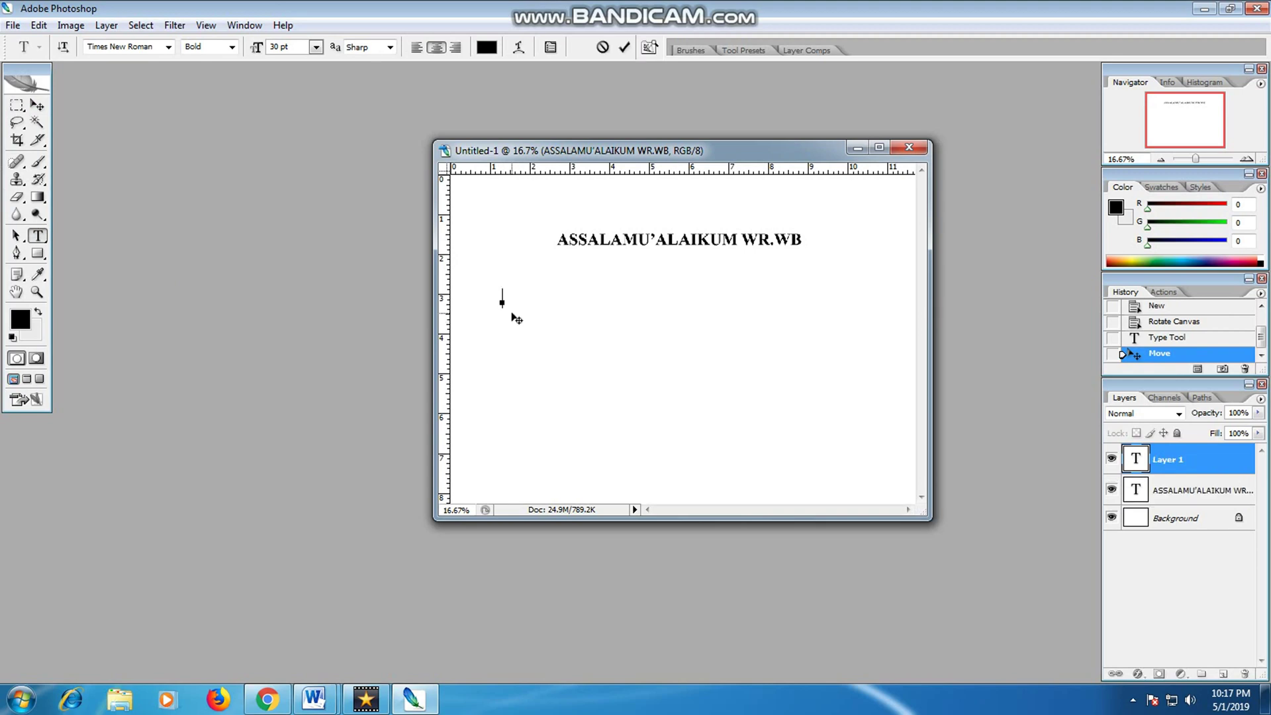
{"action": "type", "text": "PADA KE"}
{"action": "type", "text": "SEM"}
{"action": "type", "text": "PATAN K"}
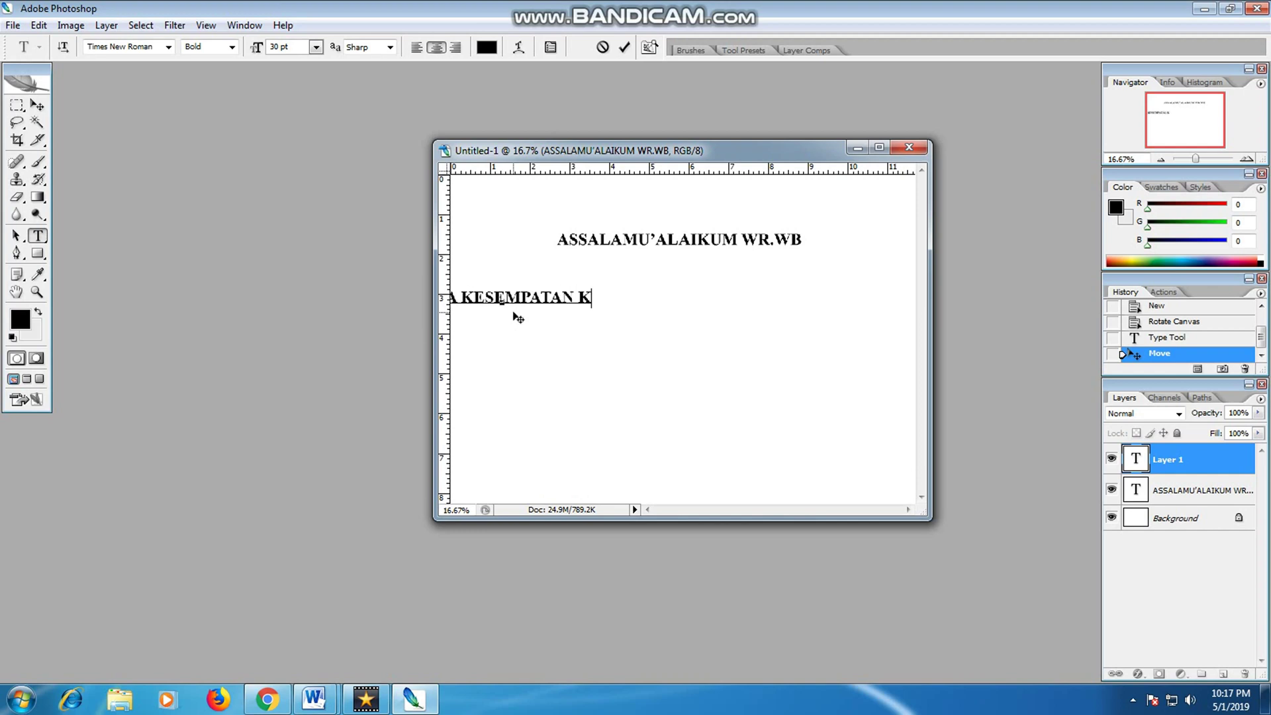
{"action": "type", "text": "ALI INI"}
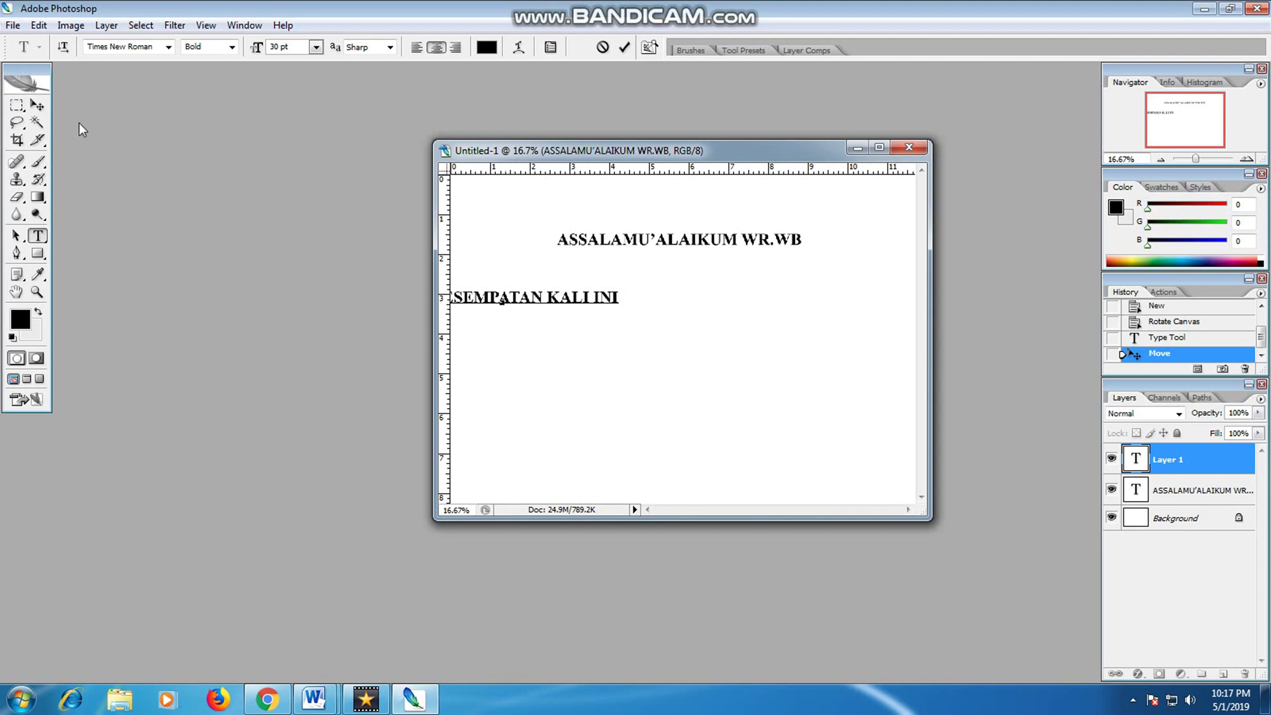
{"action": "left_click", "coordinate": [45, 108]}
{"action": "left_click_drag", "start_coordinate": [604, 306], "coordinate": [772, 292]}
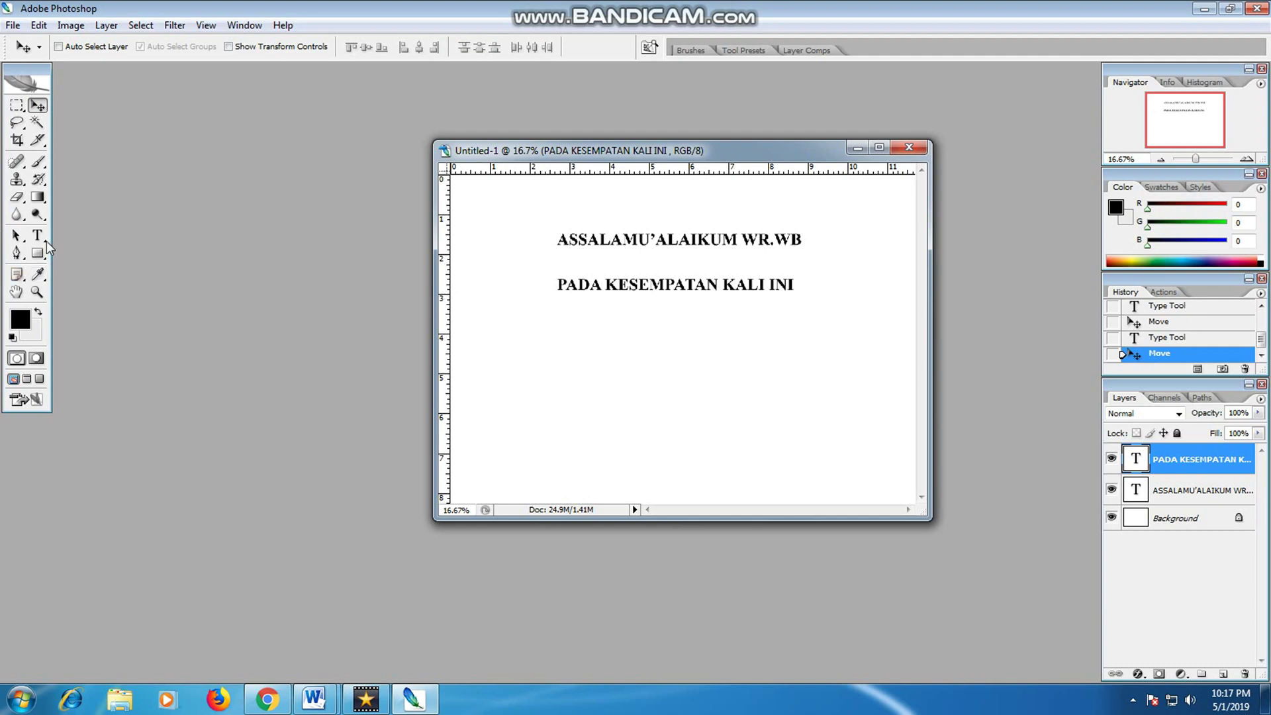
- Add a third text line "SAYA AKAN BERBAGI TUTORIAL" and move it below the second line, with left edges aligned
{"action": "left_click", "coordinate": [38, 236]}
{"action": "left_click", "coordinate": [554, 338]}
{"action": "type", "text": "S"}
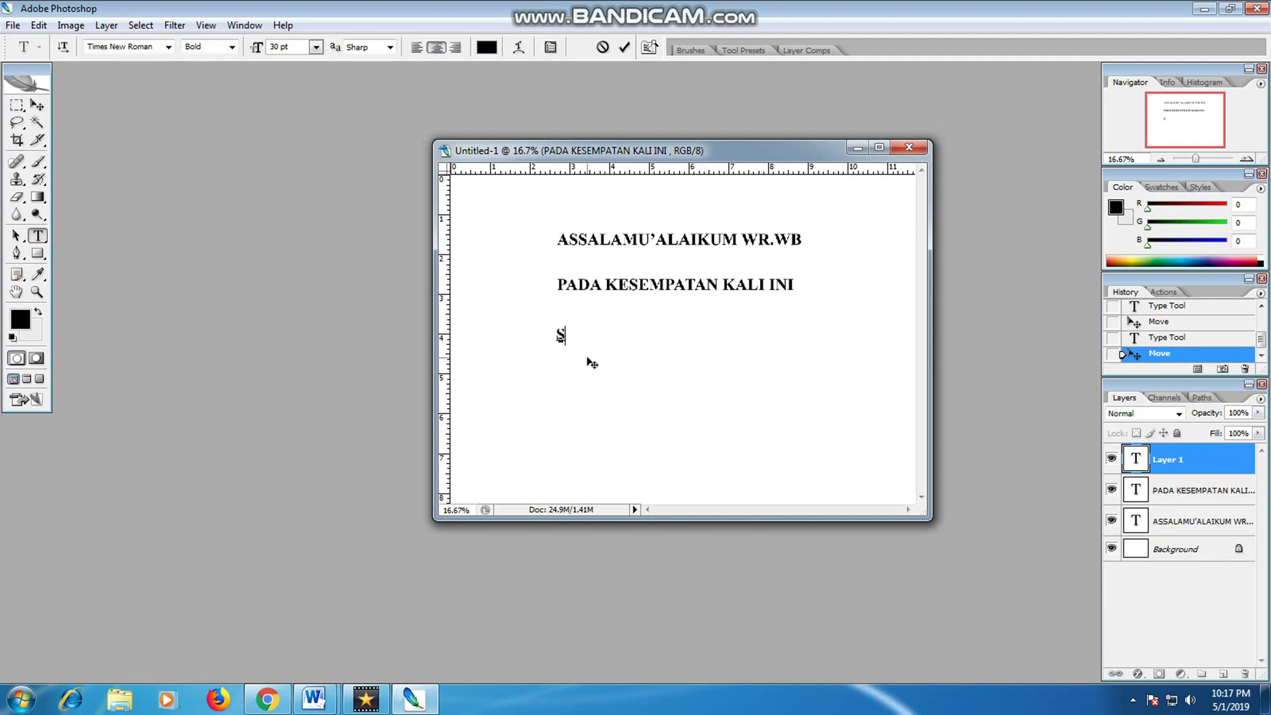
{"action": "type", "text": "AYA AKAN B"}
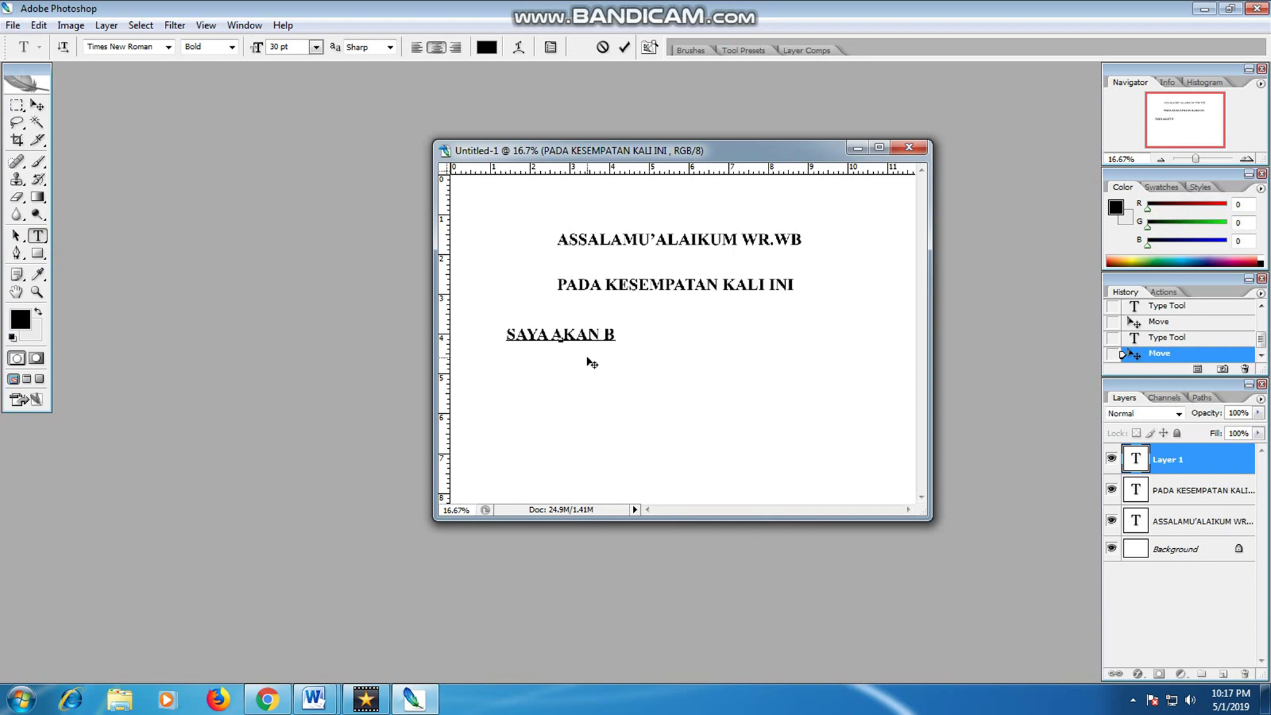
{"action": "type", "text": "ERB"}
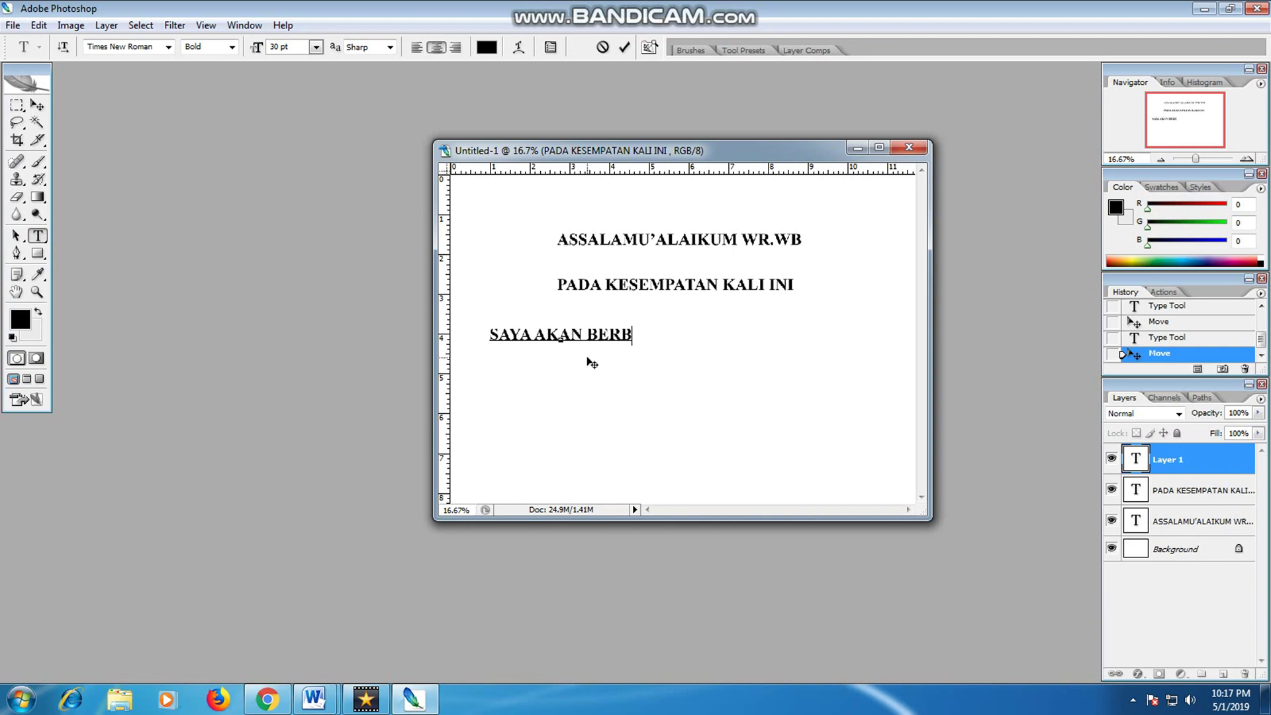
{"action": "type", "text": "AGI TUTORIAL"}
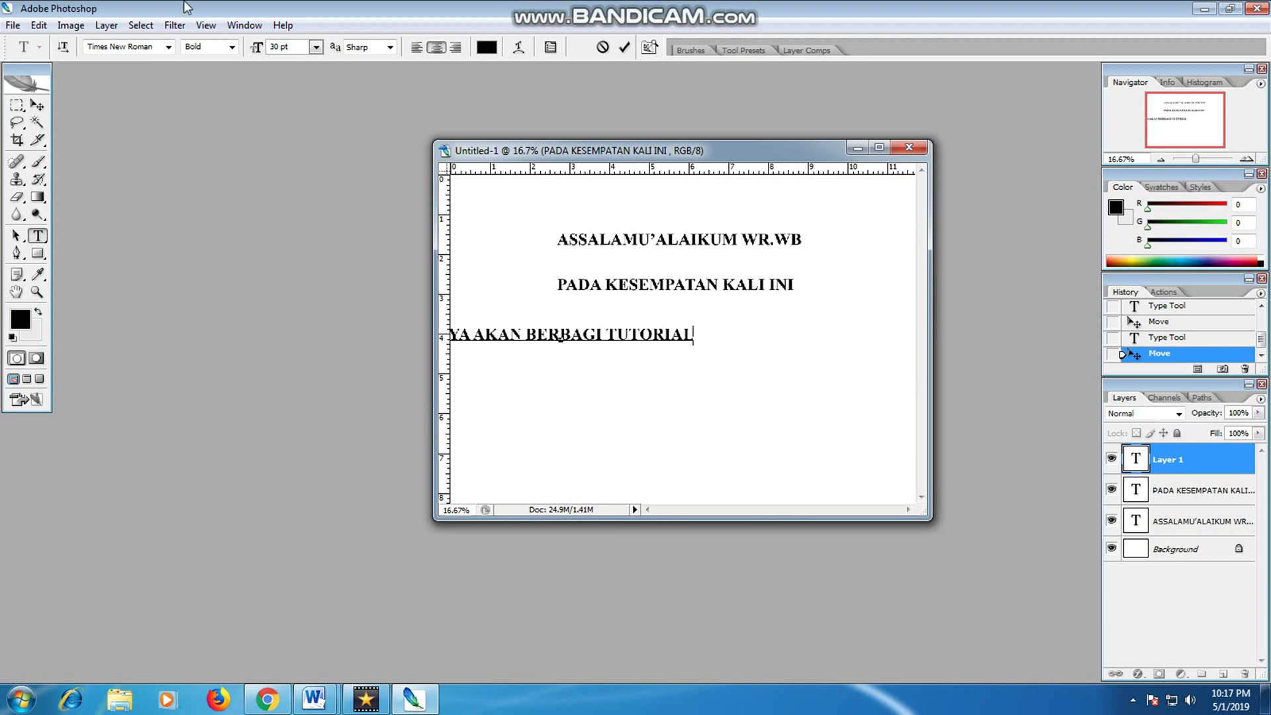
{"action": "left_click", "coordinate": [38, 104]}
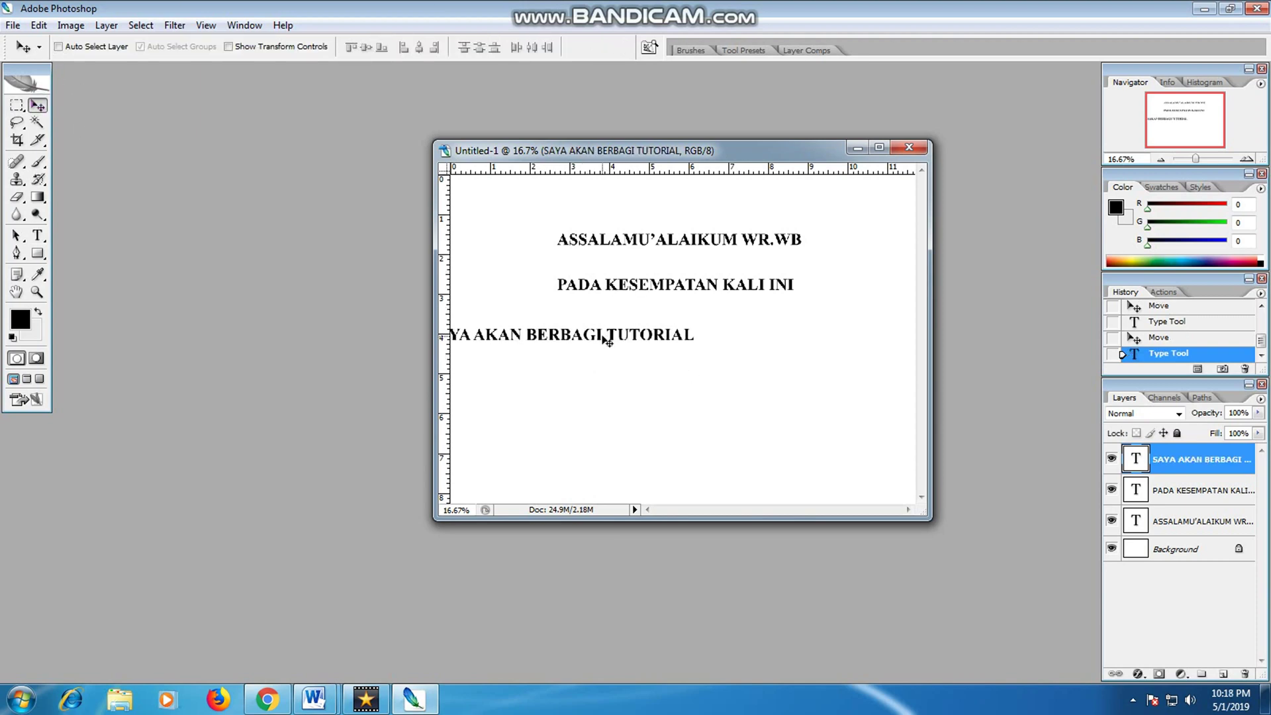
{"action": "left_click_drag", "start_coordinate": [603, 337], "coordinate": [734, 332]}
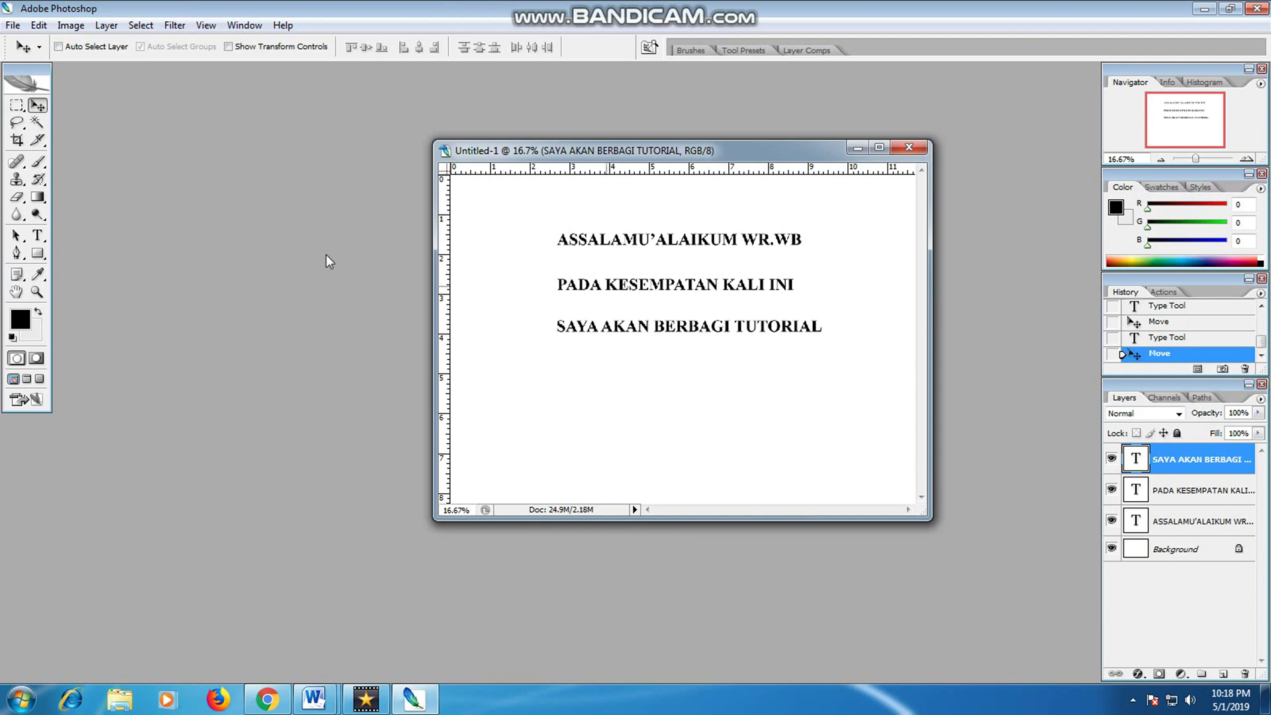
- Continue the "SAYA AKAN BERBAGI TUTORIAL" text with a new line below it reading "CARA MEMBERSIHKAN"
{"action": "left_click", "coordinate": [35, 239]}
{"action": "left_click", "coordinate": [812, 318]}
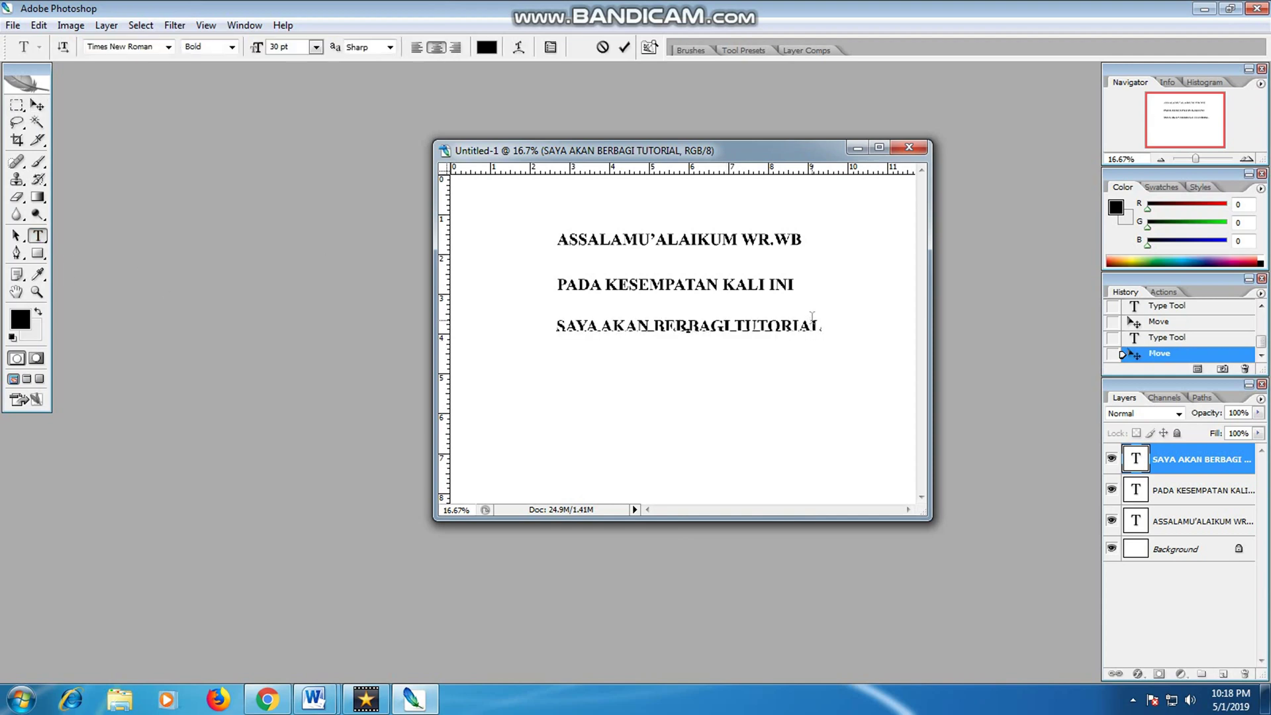
{"action": "type", "text": "CARA MEM"}
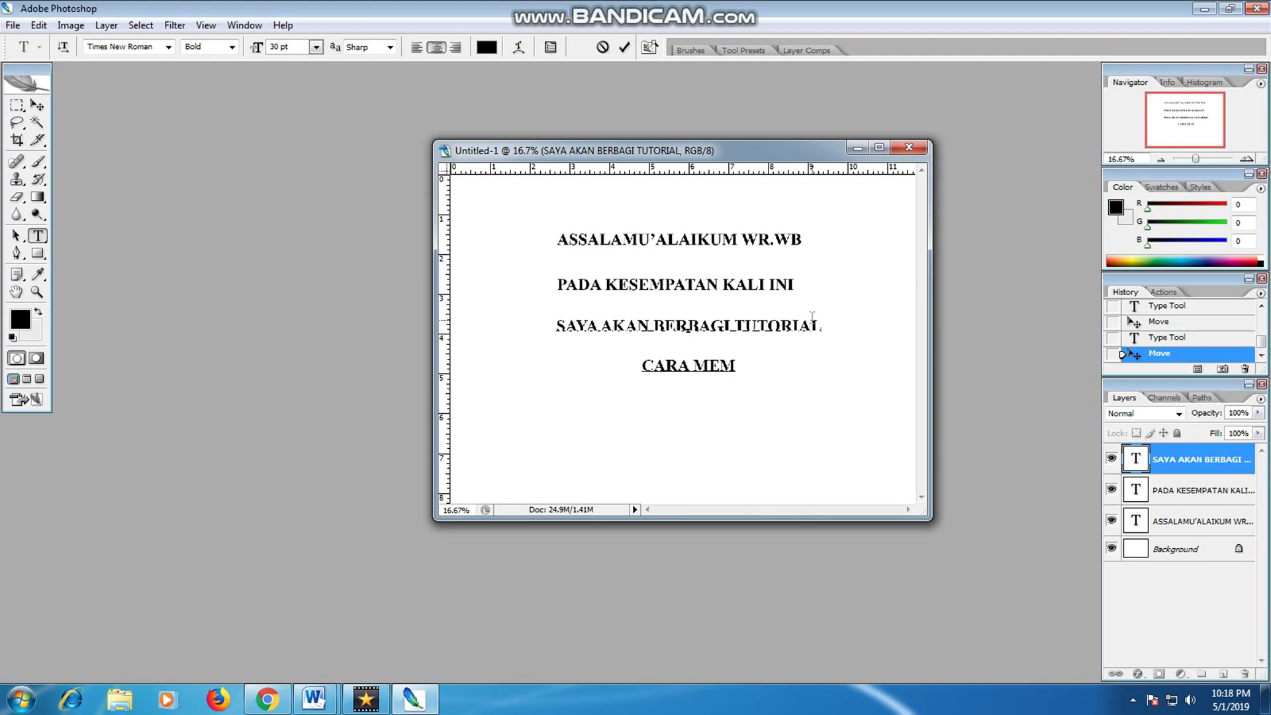
{"action": "type", "text": "BERSIHK"}
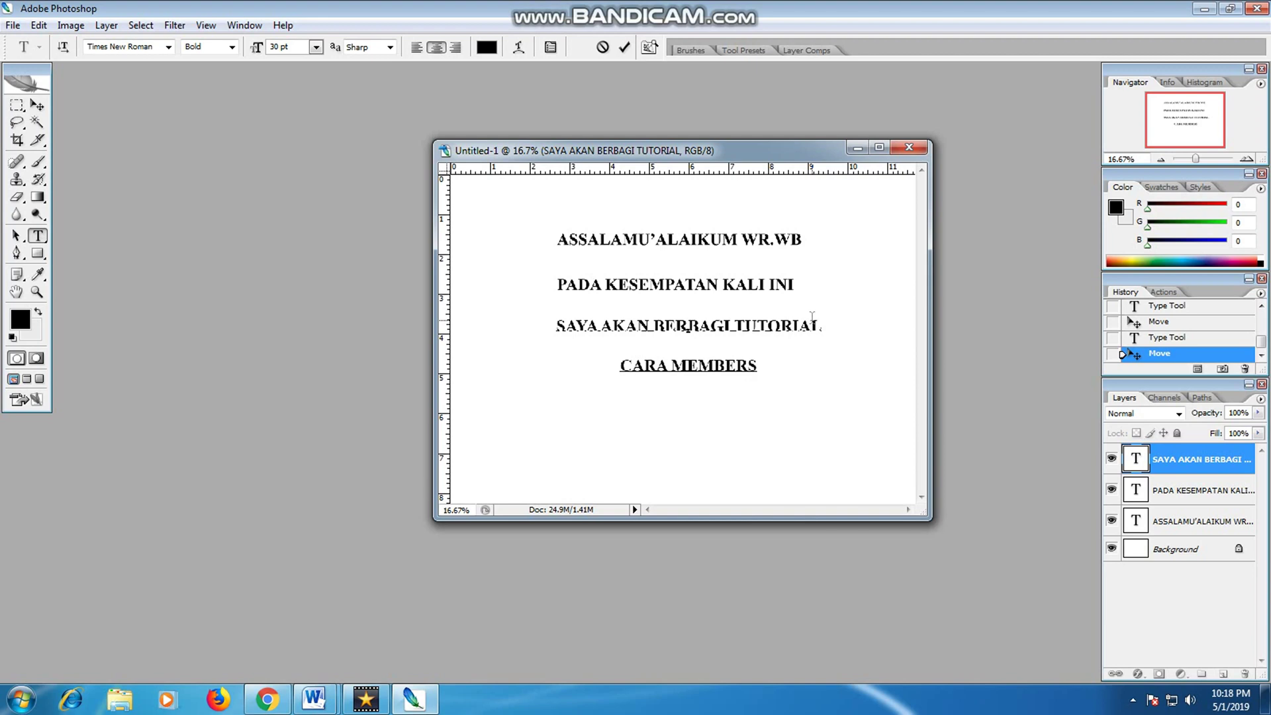
{"action": "key", "text": "BackSpace"}
{"action": "key", "text": "BackSpace"}
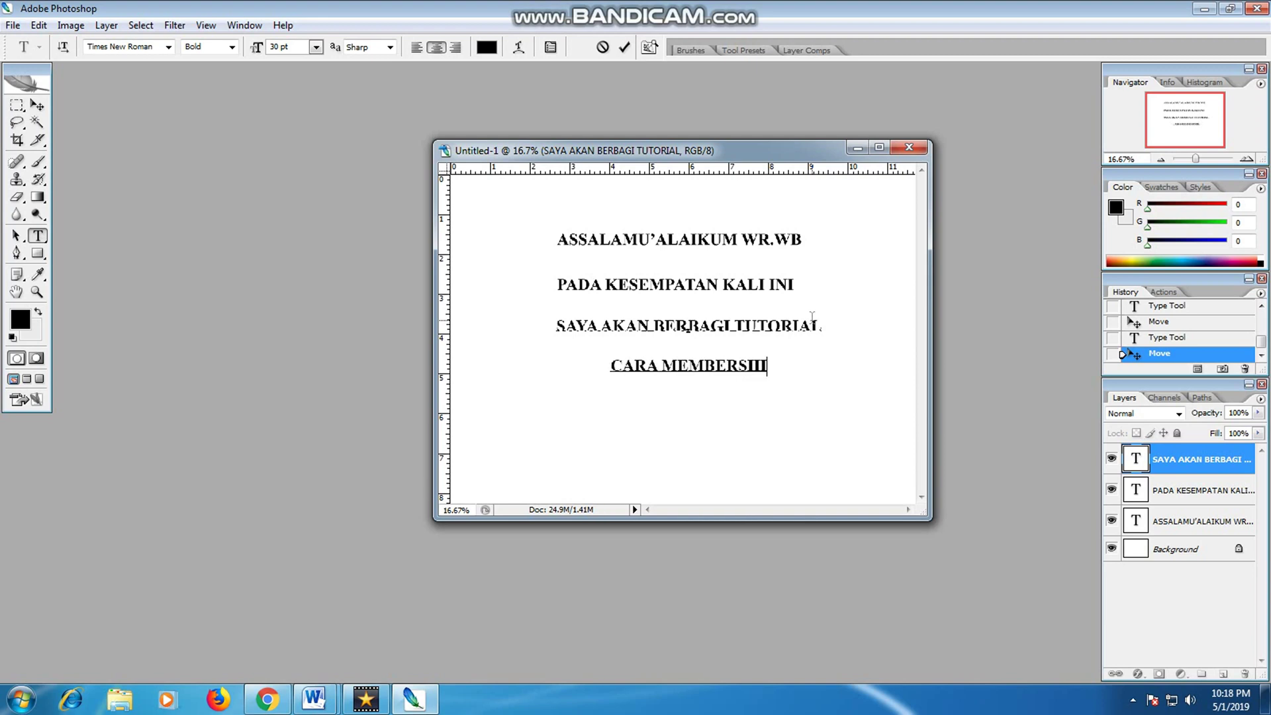
{"action": "type", "text": "HKAN"}
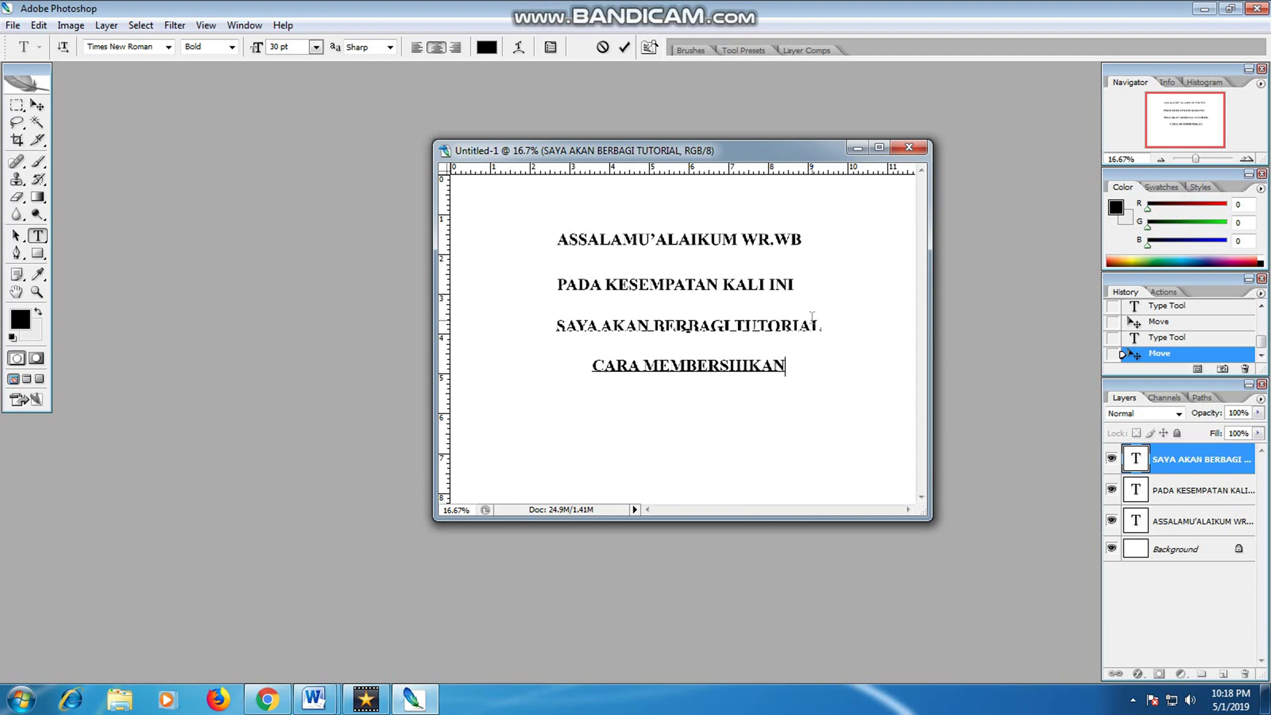
- Reword the line below "SAYA AKAN BERBAGI TUTORIAL" to "CARA MENGHILANGKAN KUMIS"
{"action": "key", "text": "BackSpace"}
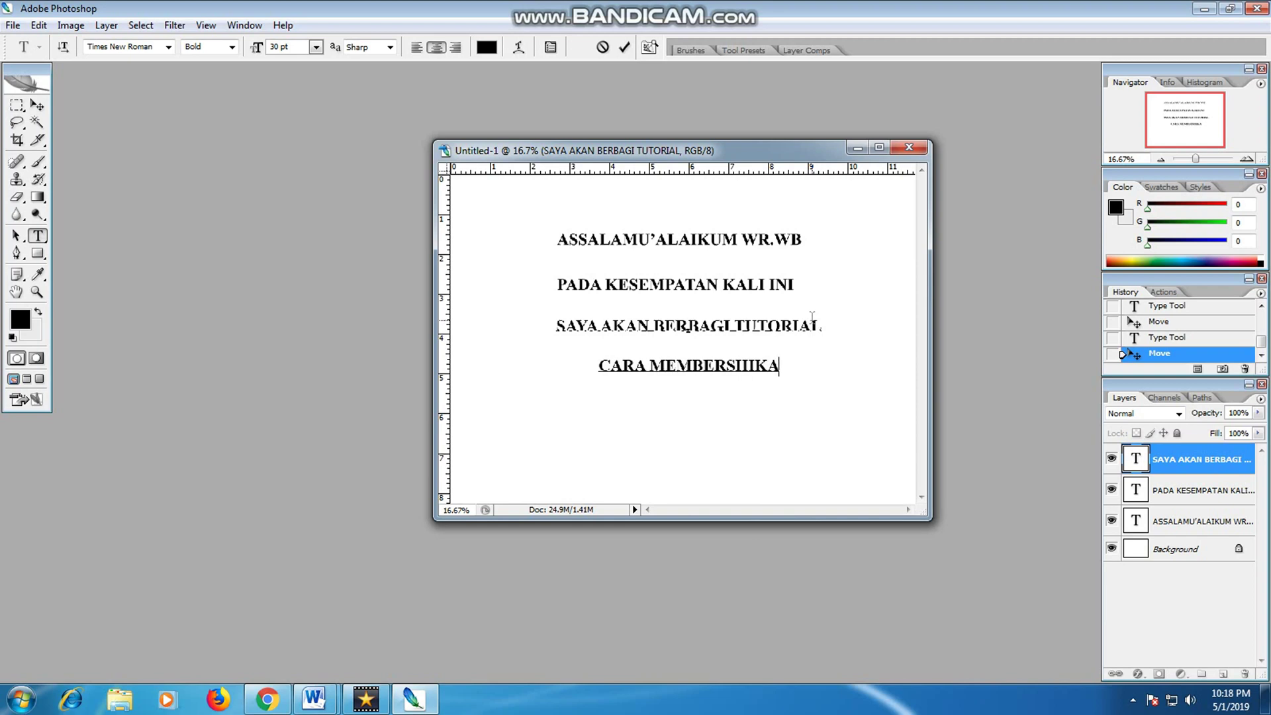
{"action": "key", "text": "BackSpace"}
{"action": "key", "text": "BackSpace"}
{"action": "key", "text": "BackSpace"}
{"action": "key", "text": "BackSpace"}
{"action": "key", "text": "BackSpace"}
{"action": "key", "text": "BackSpace"}
{"action": "key", "text": "BackSpace"}
{"action": "key", "text": "BackSpace"}
{"action": "key", "text": "BackSpace"}
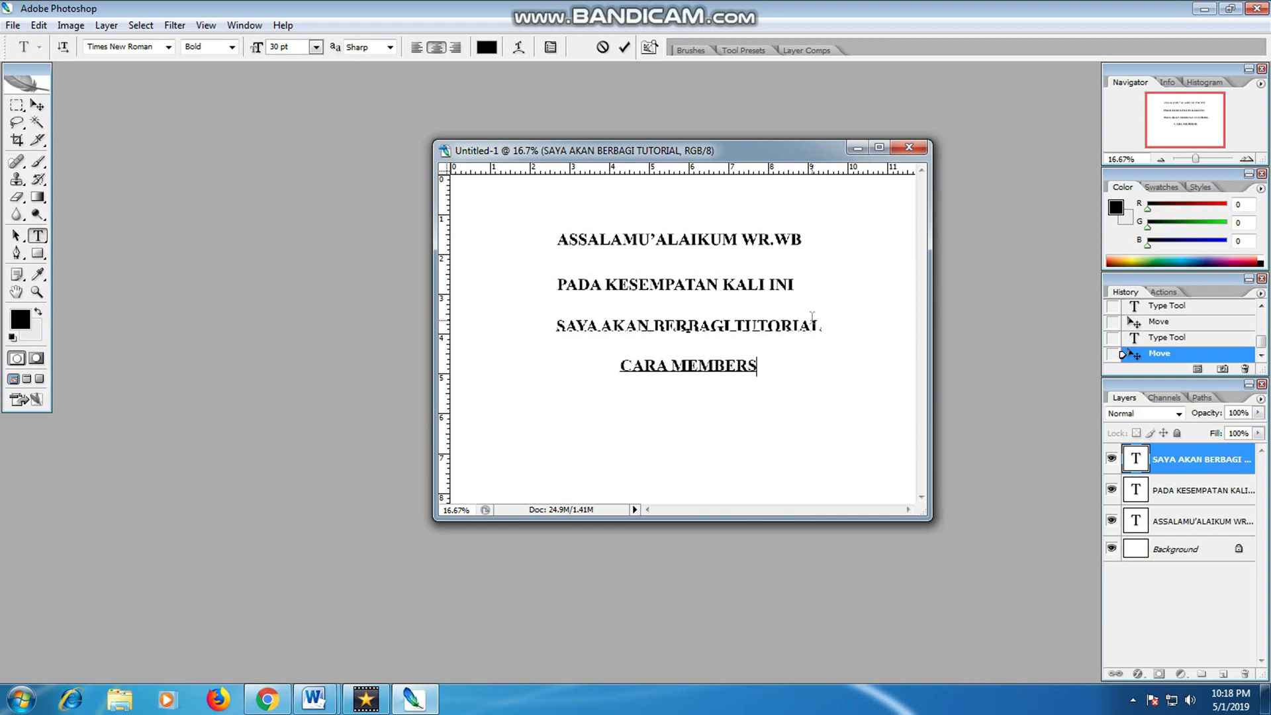
{"action": "type", "text": "N"}
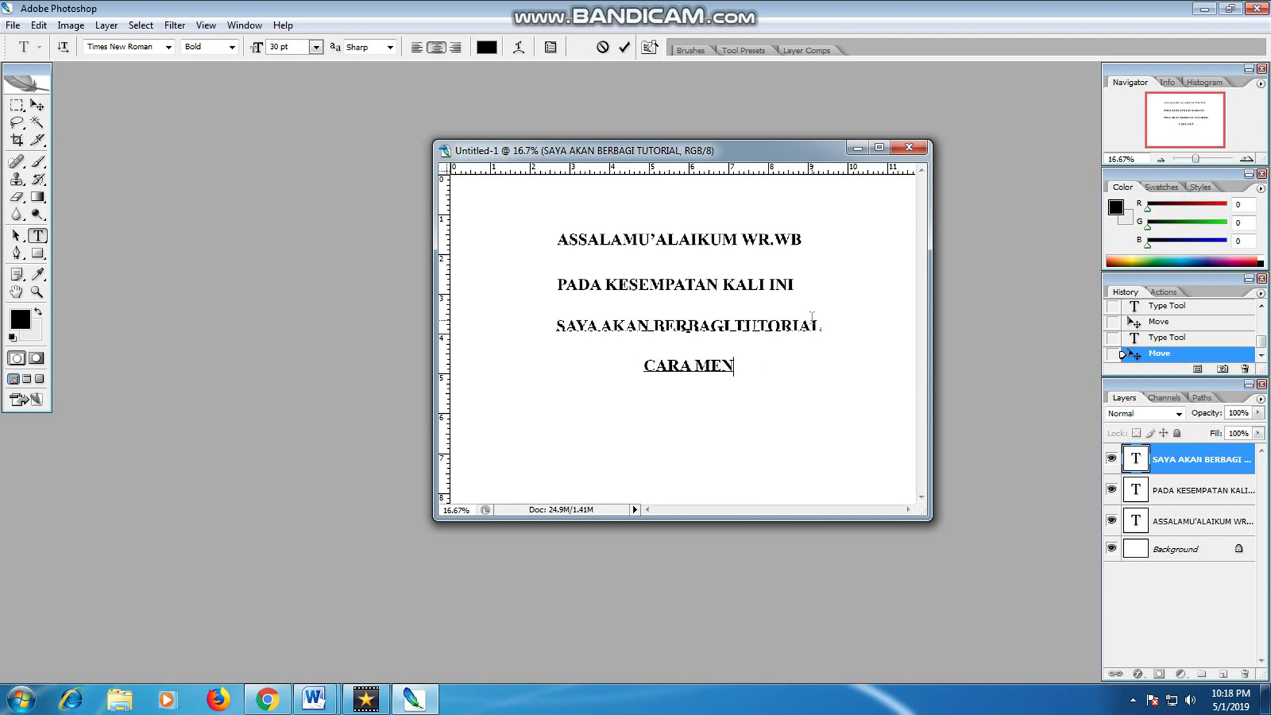
{"action": "type", "text": "GHILANGKAN "}
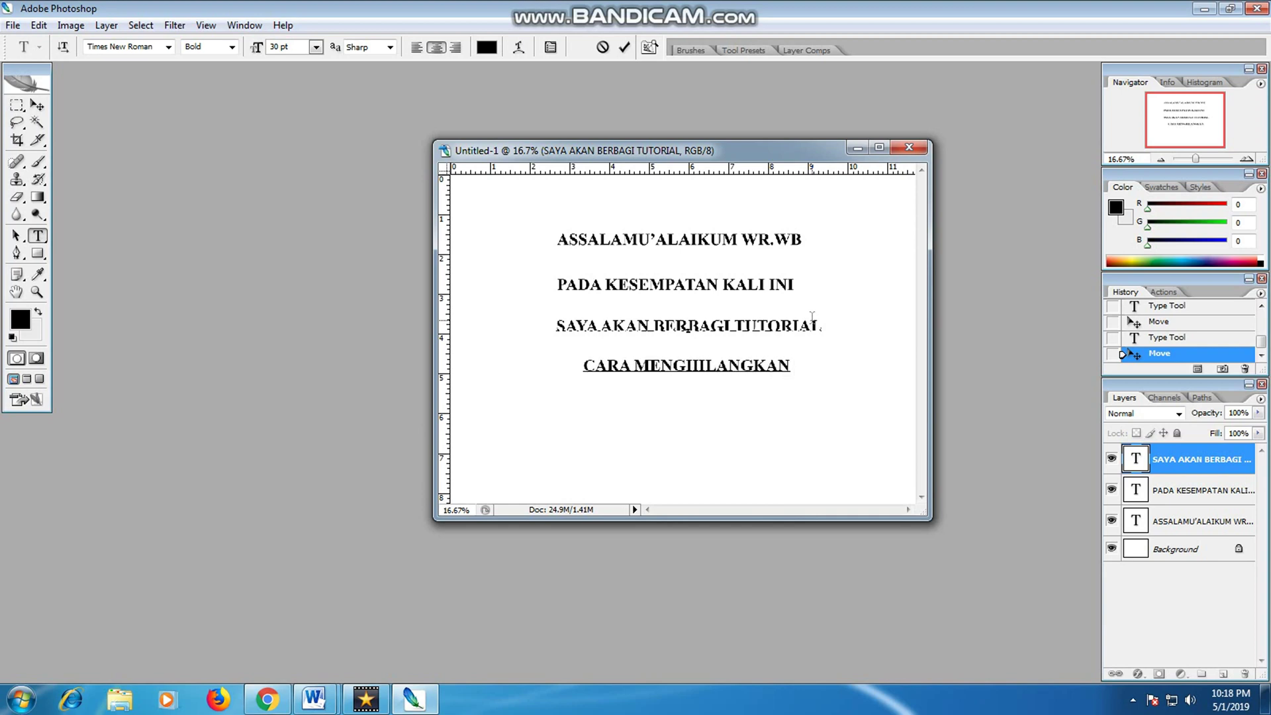
{"action": "type", "text": "KUMA"}
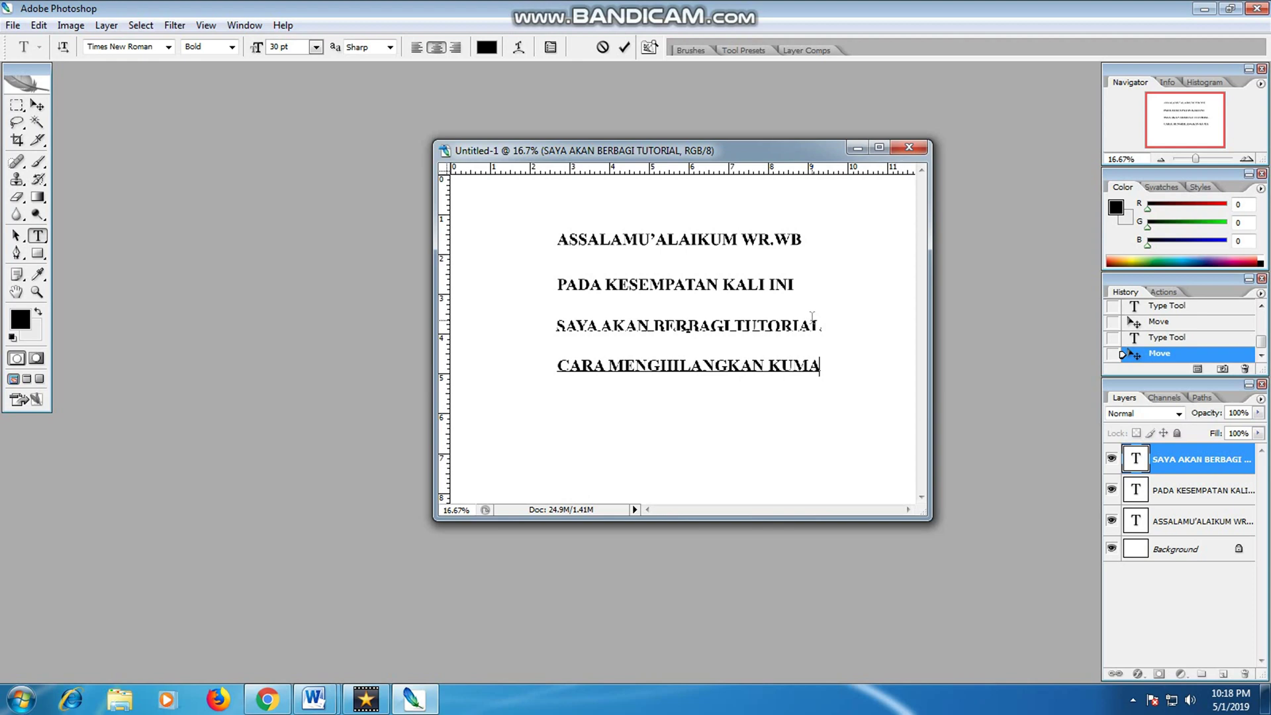
{"action": "key", "text": "BackSpace"}
{"action": "type", "text": "IS"}
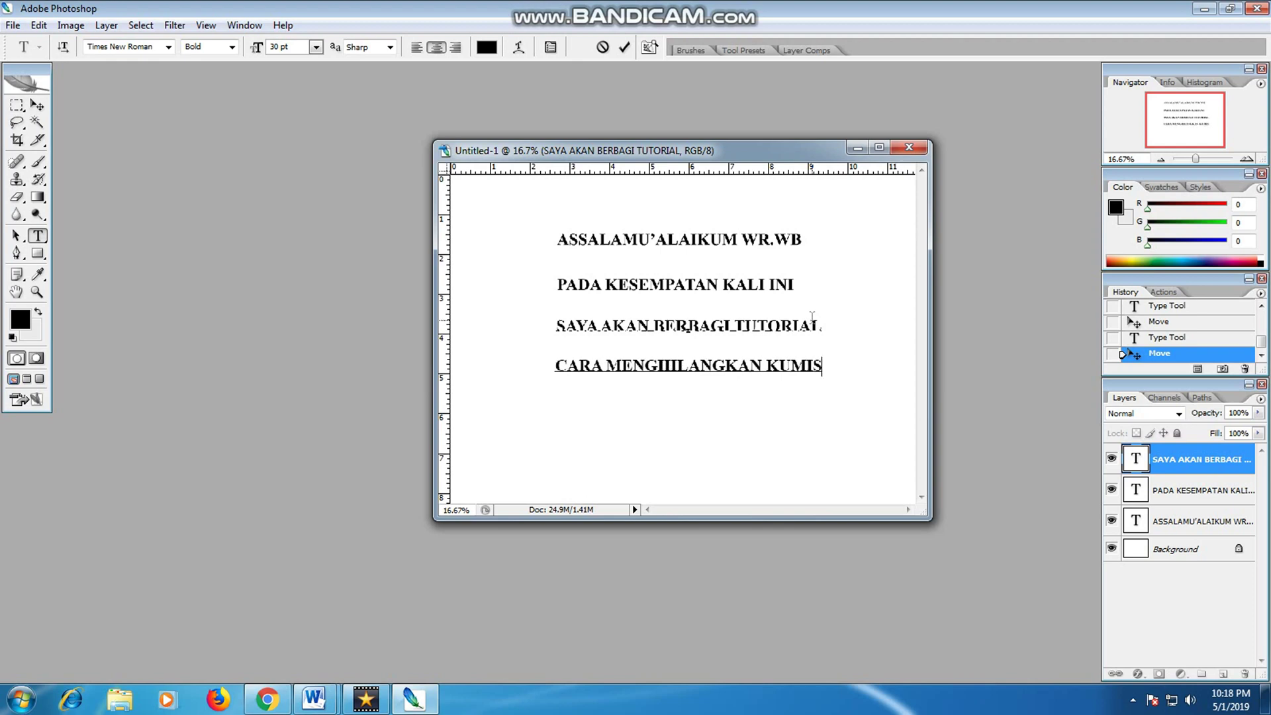
- Add the line "PADA PHOTO AGAR KELIHATAN BERSIH" below it in the same text block
{"action": "key", "text": "Return"}
{"action": "type", "text": "PADA"}
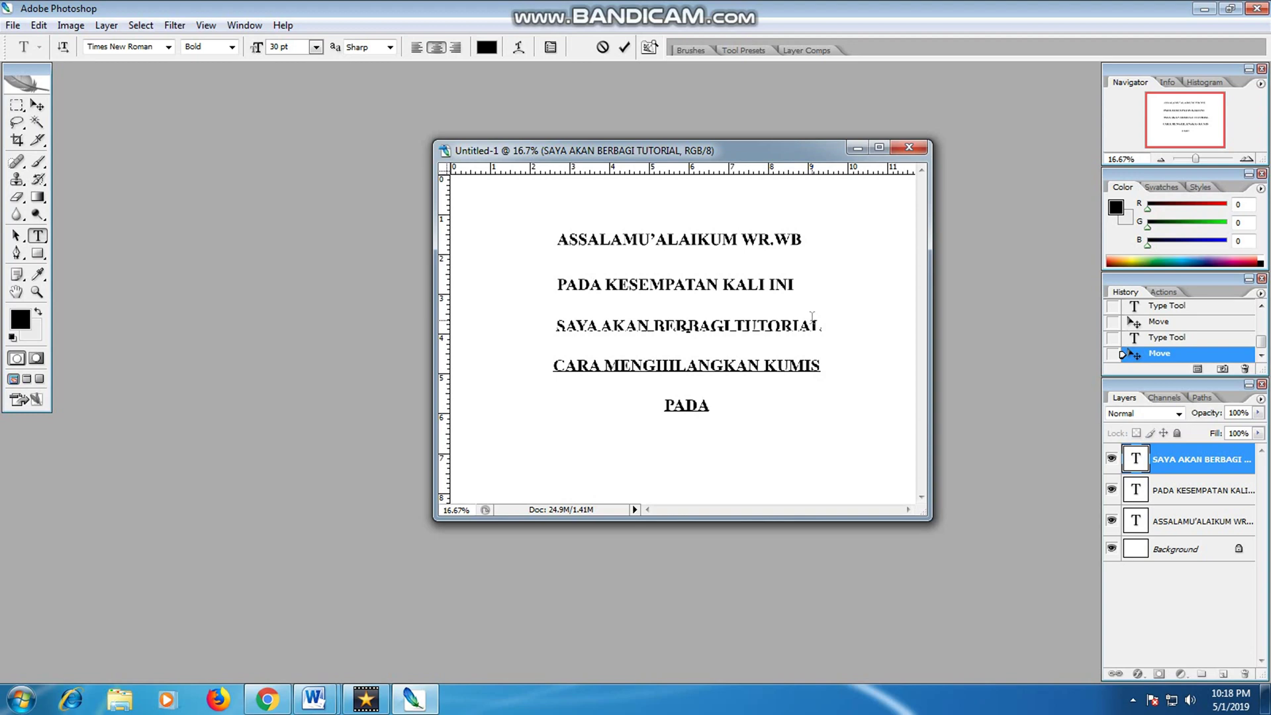
{"action": "type", "text": "PHO"}
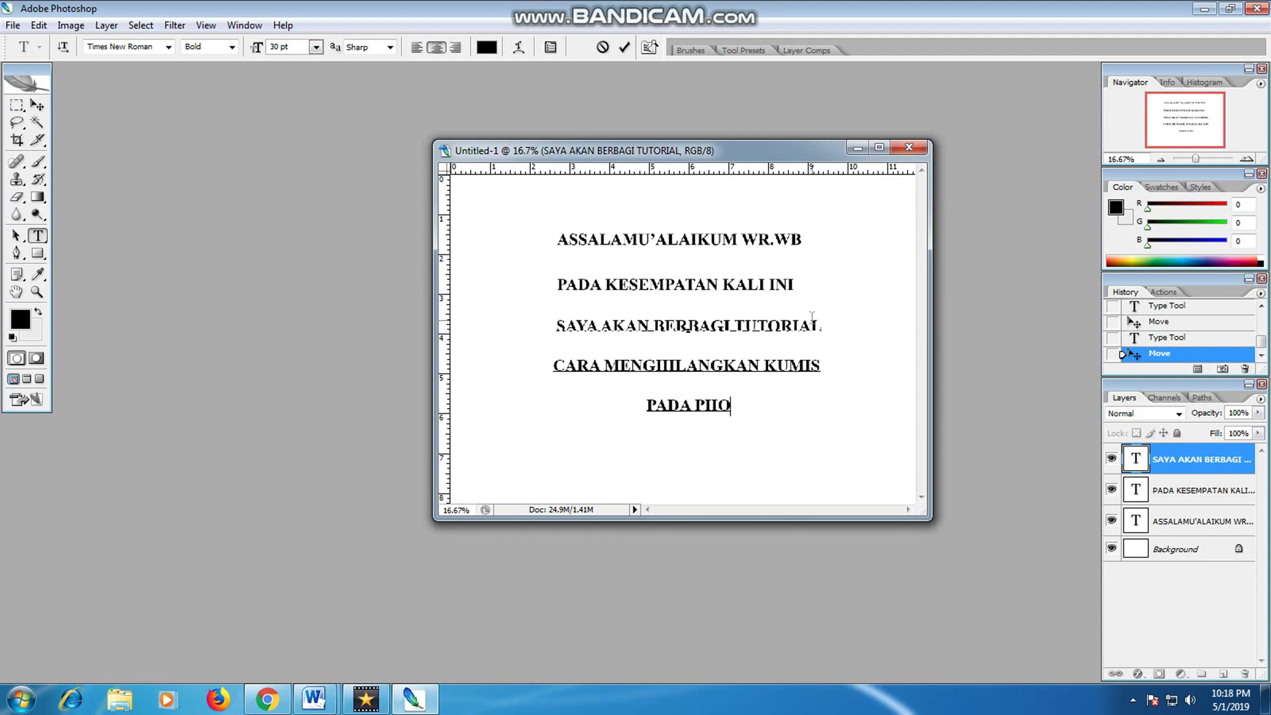
{"action": "type", "text": "TO A"}
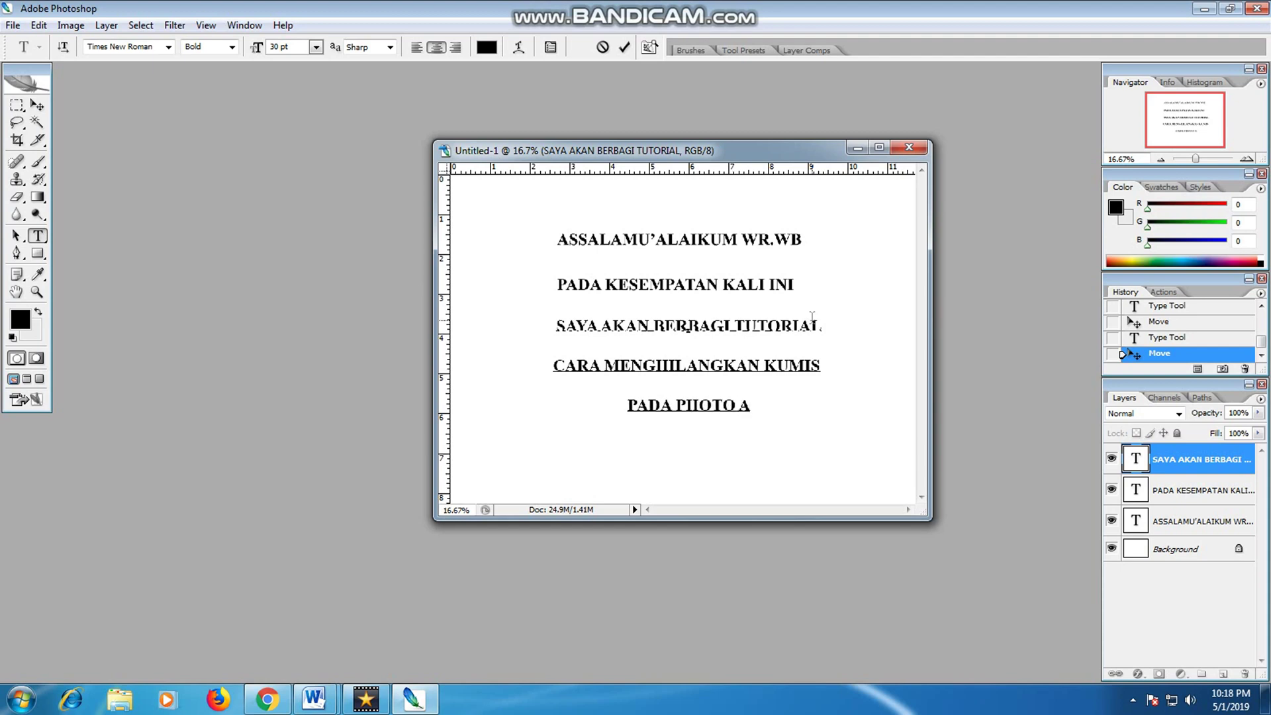
{"action": "type", "text": "GAR KE"}
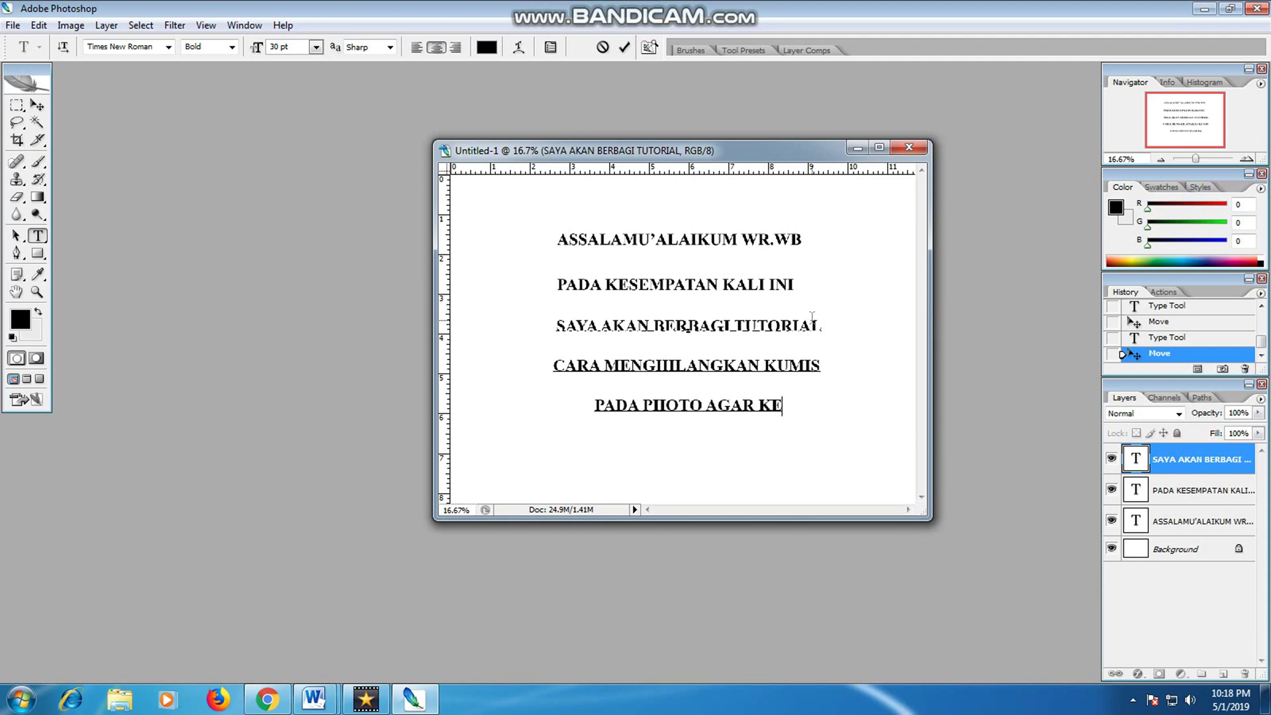
{"action": "type", "text": "LIHATAN "}
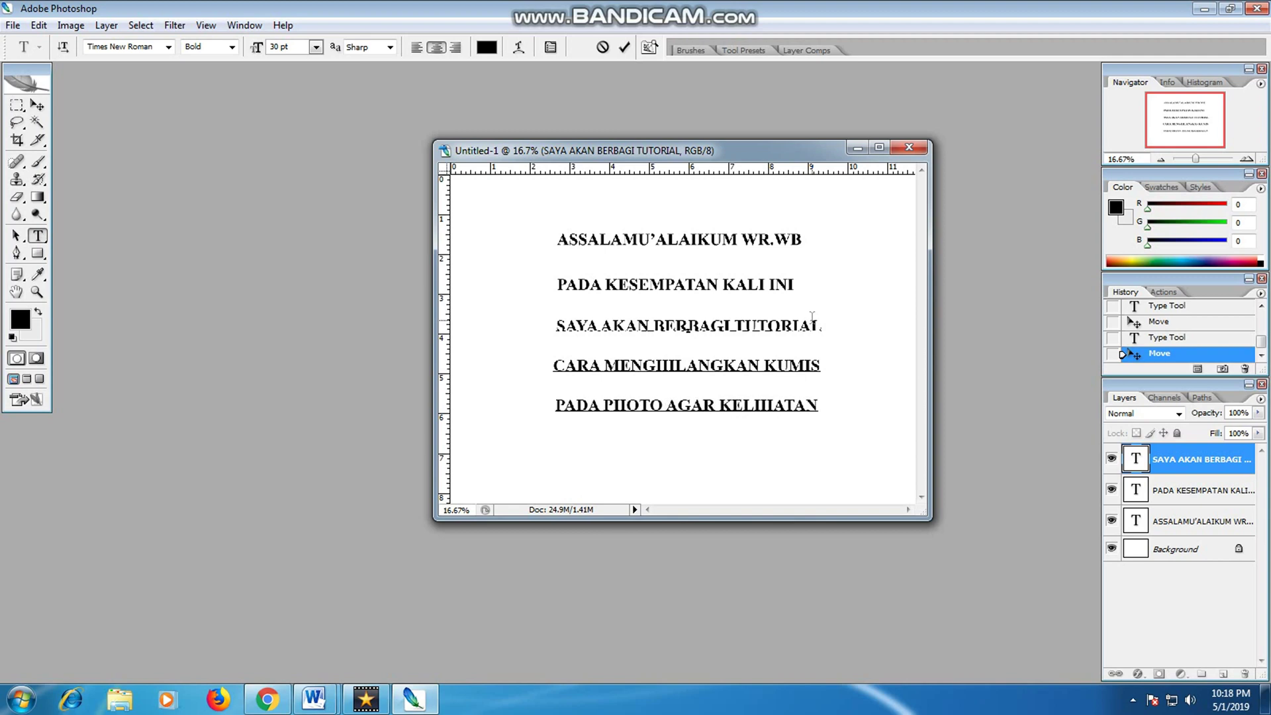
{"action": "type", "text": "BERSIH"}
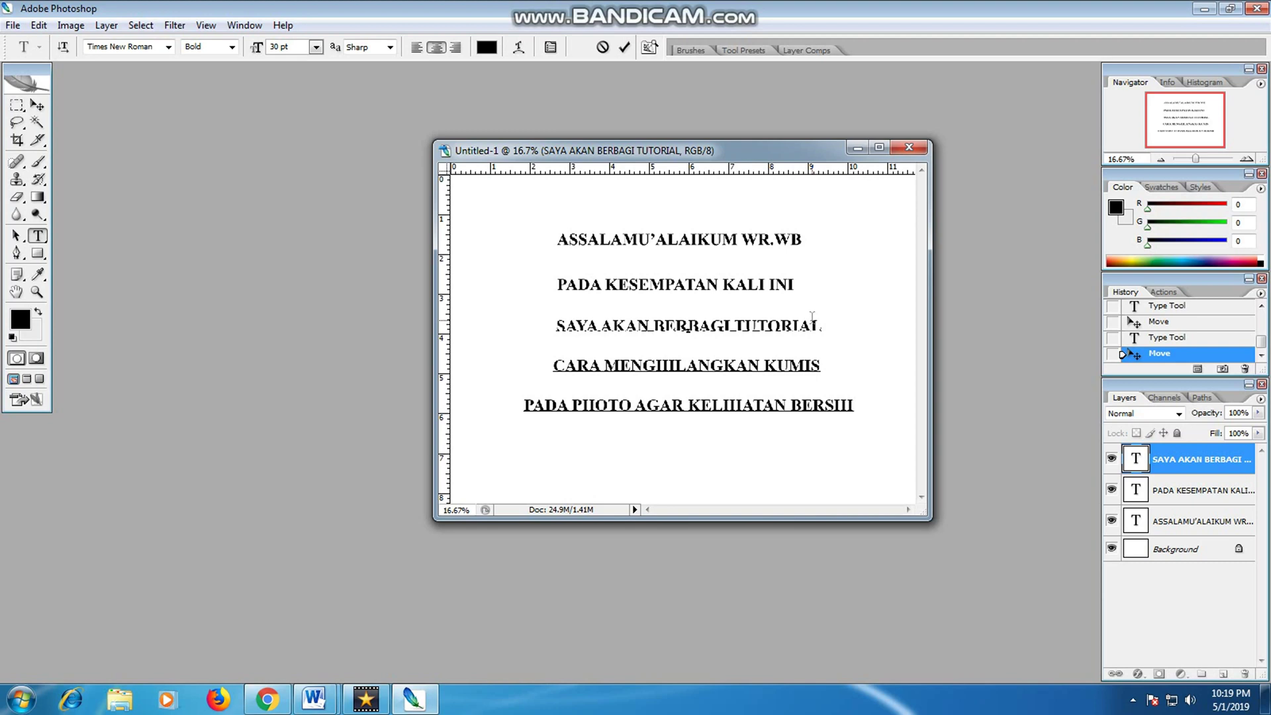
- Add the closing line "LANGSUNG SAJA KE TKP" to the text block and commit the text
{"action": "key", "text": "Return"}
{"action": "type", "text": "LANGSUNG SAJA KE"}
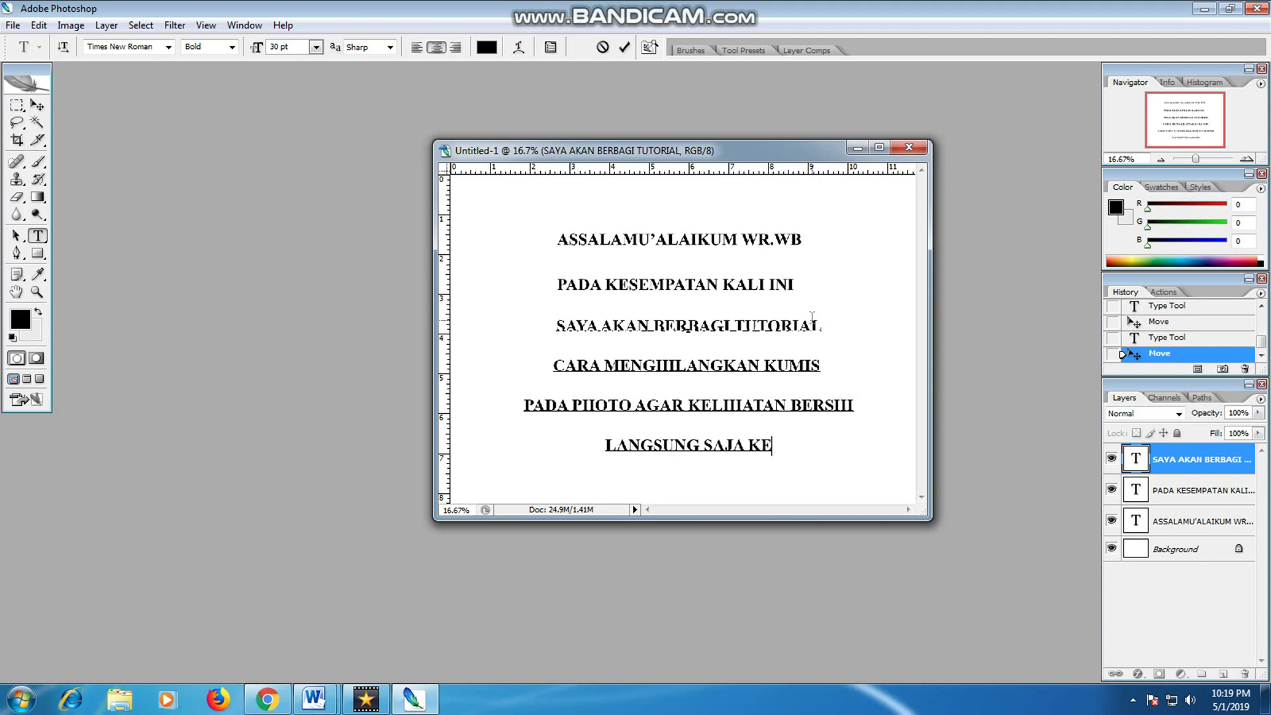
{"action": "key", "text": "BackSpace"}
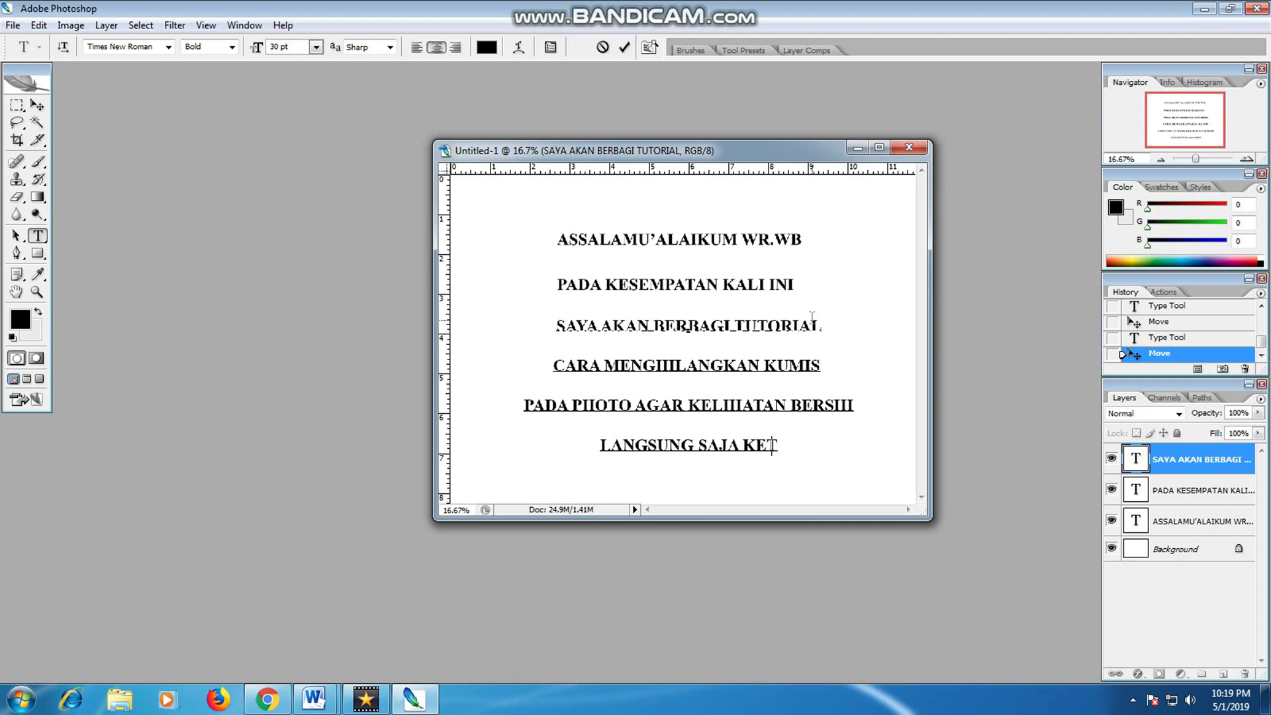
{"action": "type", "text": "ETKP"}
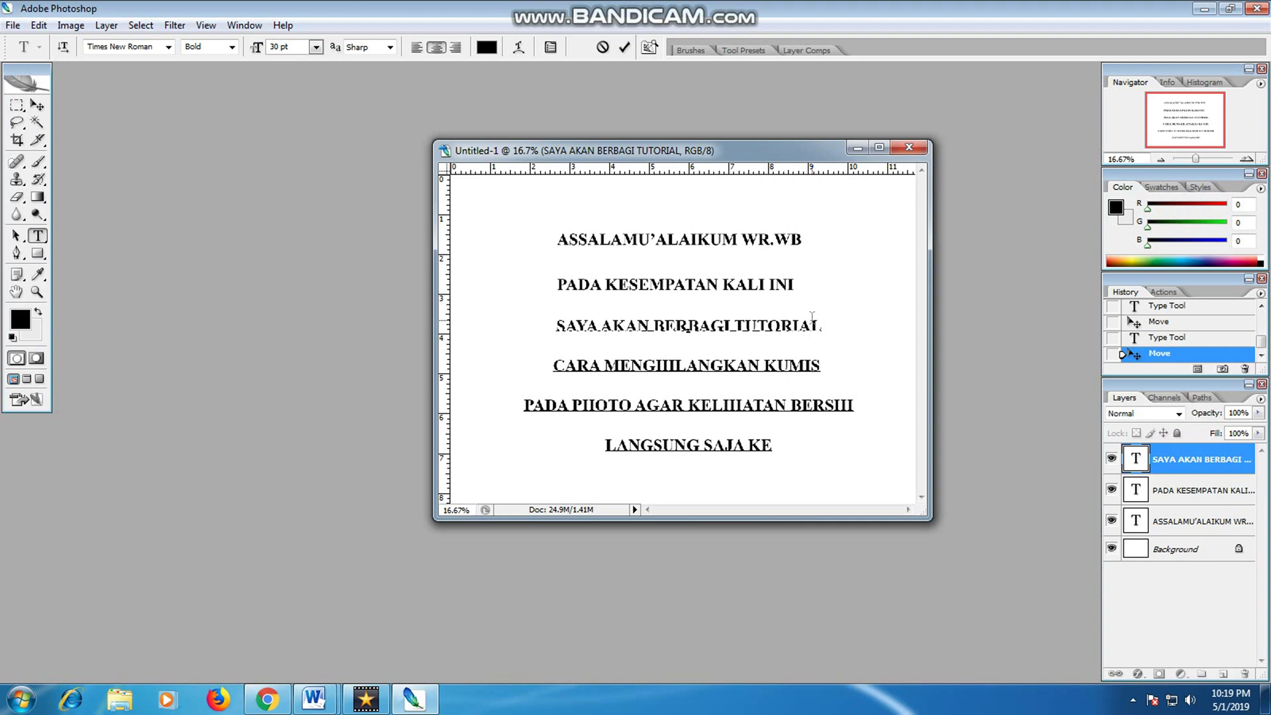
{"action": "key", "text": "BackSpace"}
{"action": "key", "text": "BackSpace"}
{"action": "key", "text": "BackSpace"}
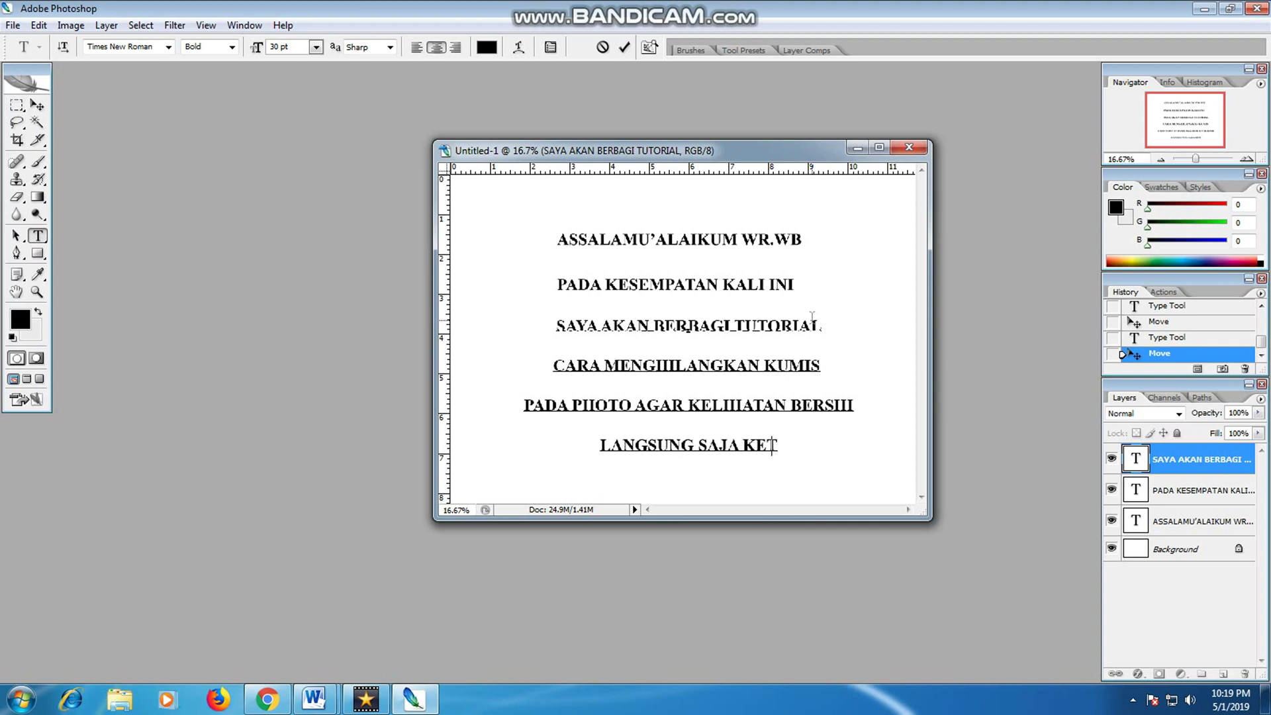
{"action": "type", "text": "TKP"}
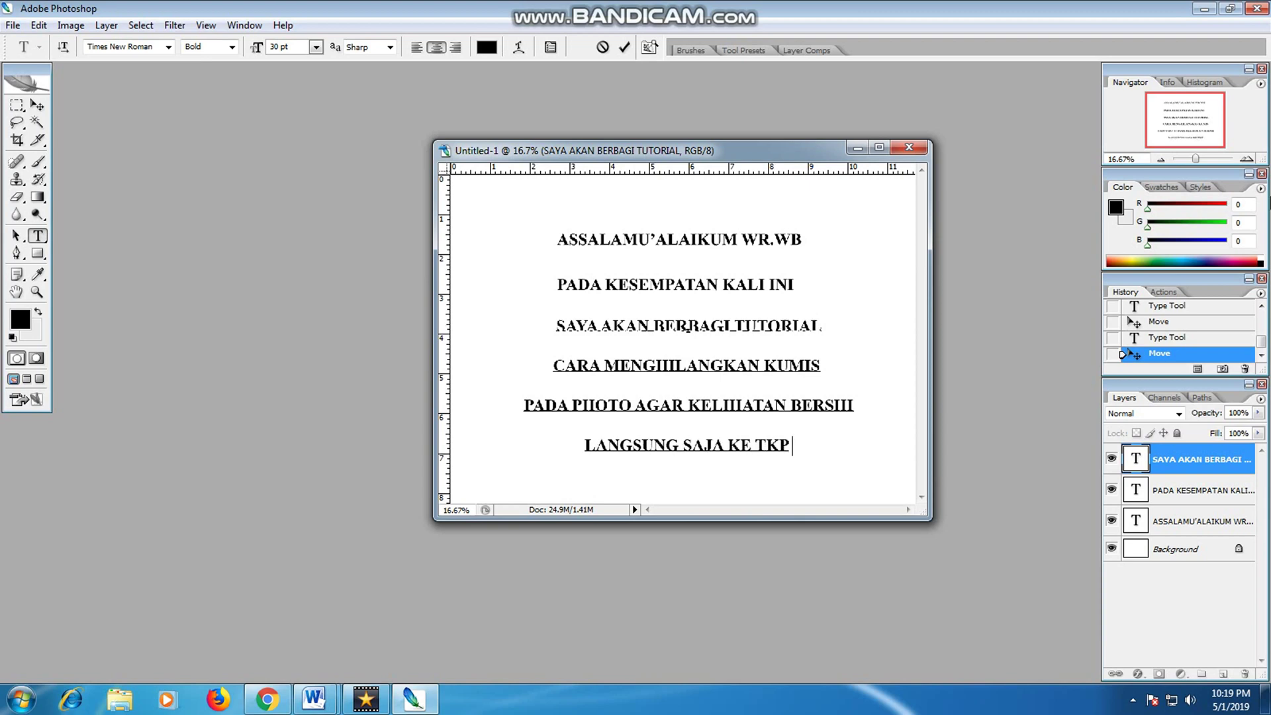
{"action": "left_click", "coordinate": [37, 104]}
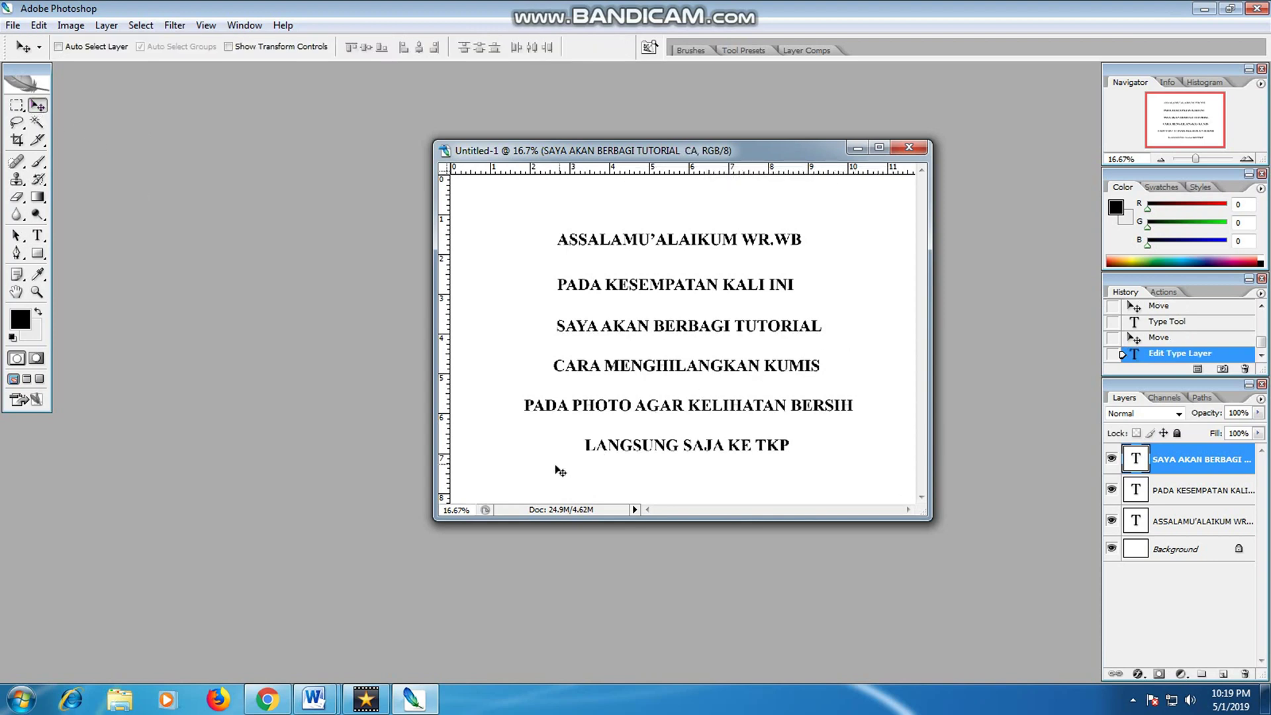
- Close the greeting document without saving its changes
{"action": "left_click_drag", "start_coordinate": [737, 150], "coordinate": [731, 135]}
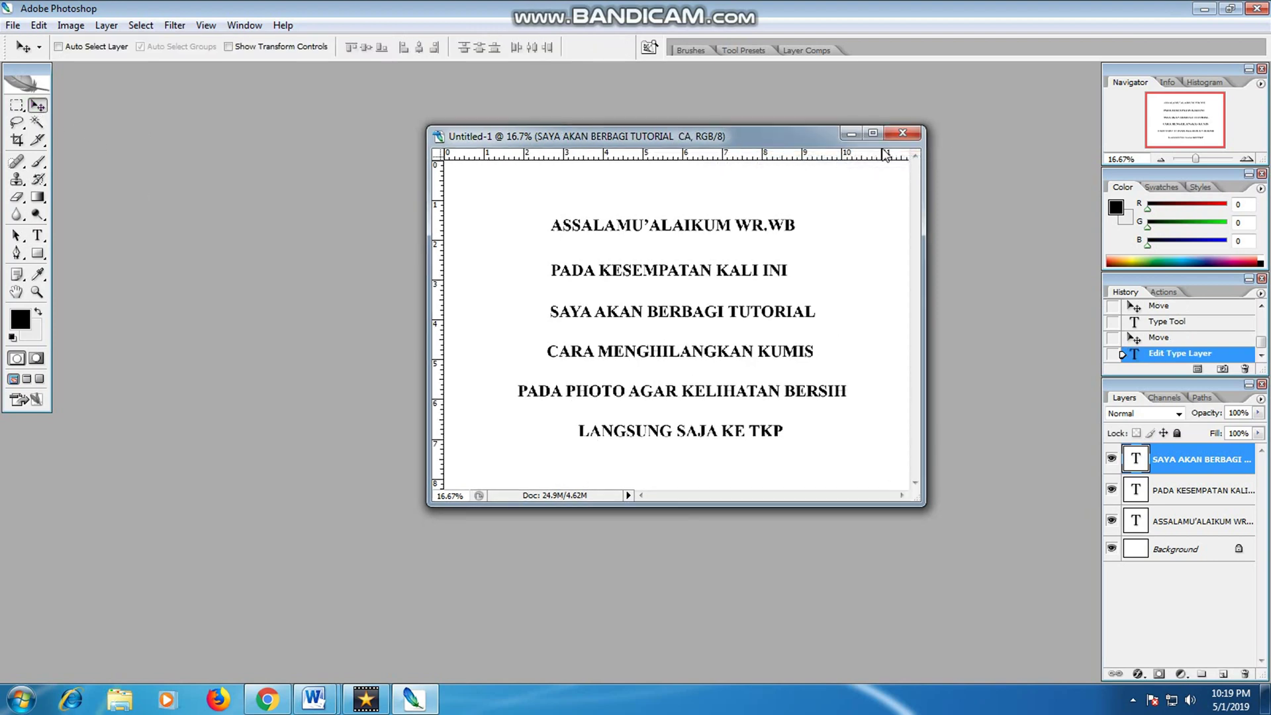
{"action": "left_click", "coordinate": [893, 135]}
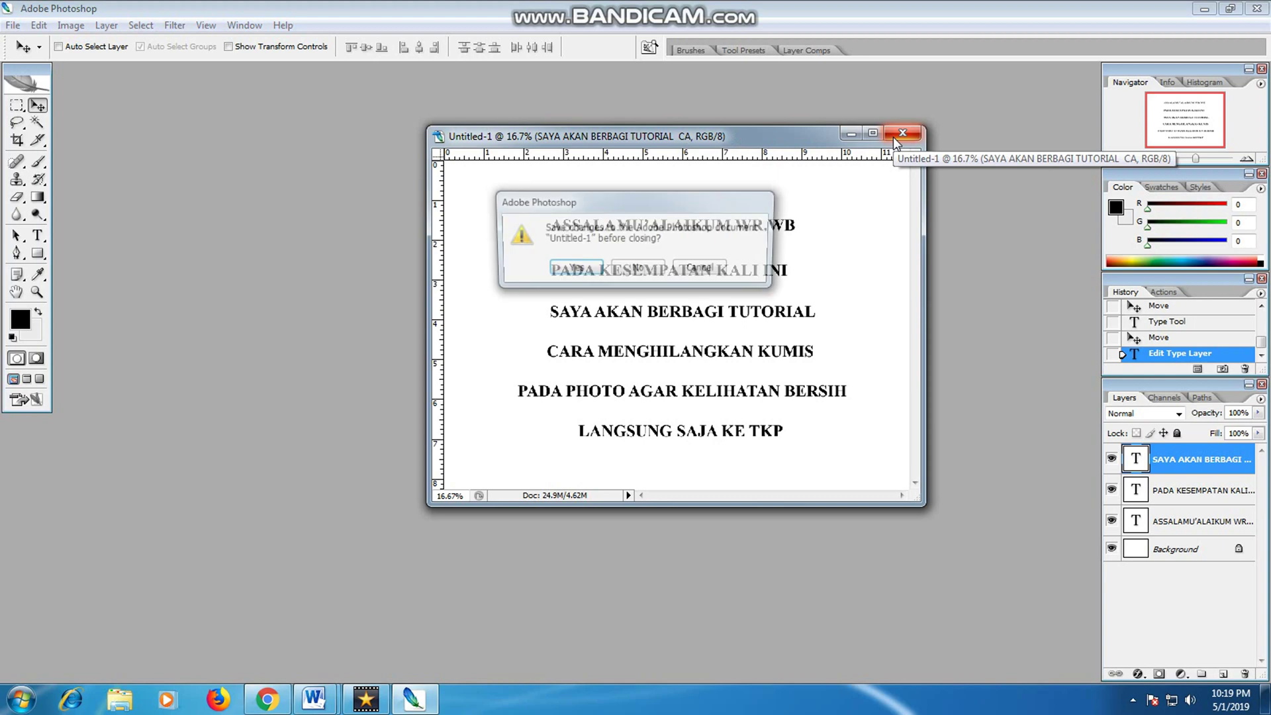
{"action": "left_click", "coordinate": [640, 269]}
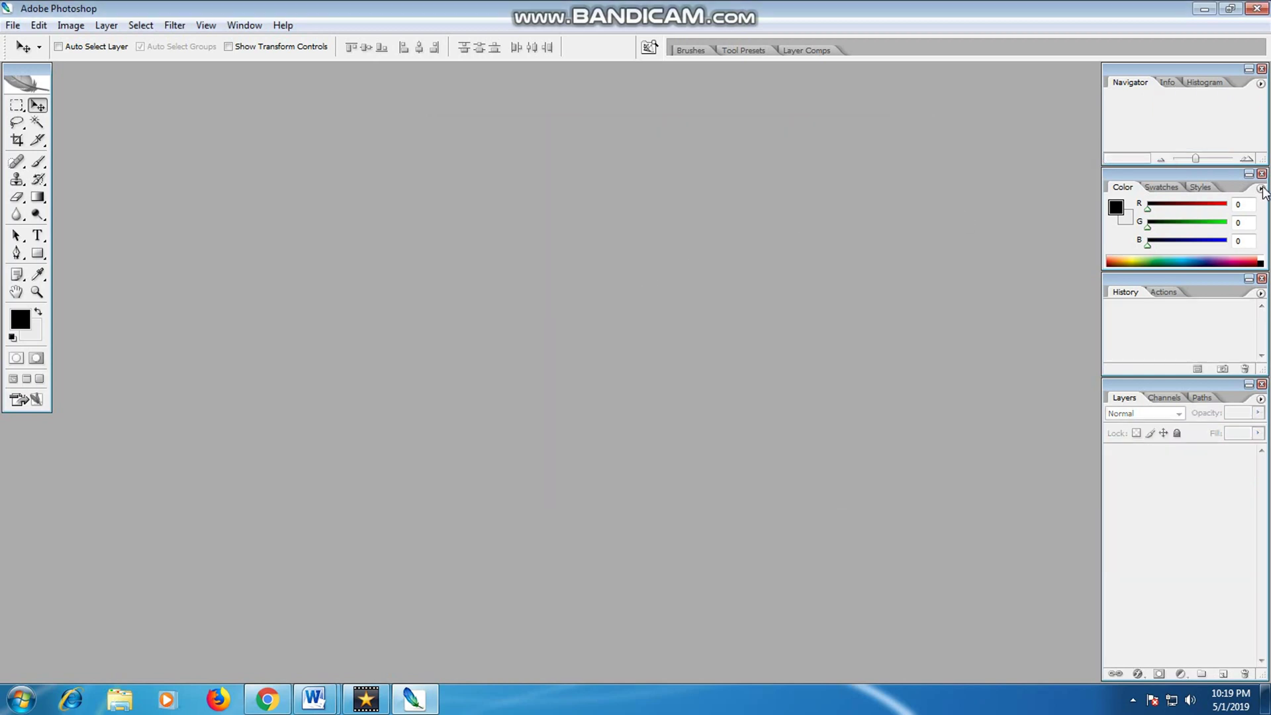
- Create a new portrait A4 document, 210 × 297 mm at 300 pixels/inch, and move its window to the middle of the workspace
{"action": "left_click", "coordinate": [11, 28]}
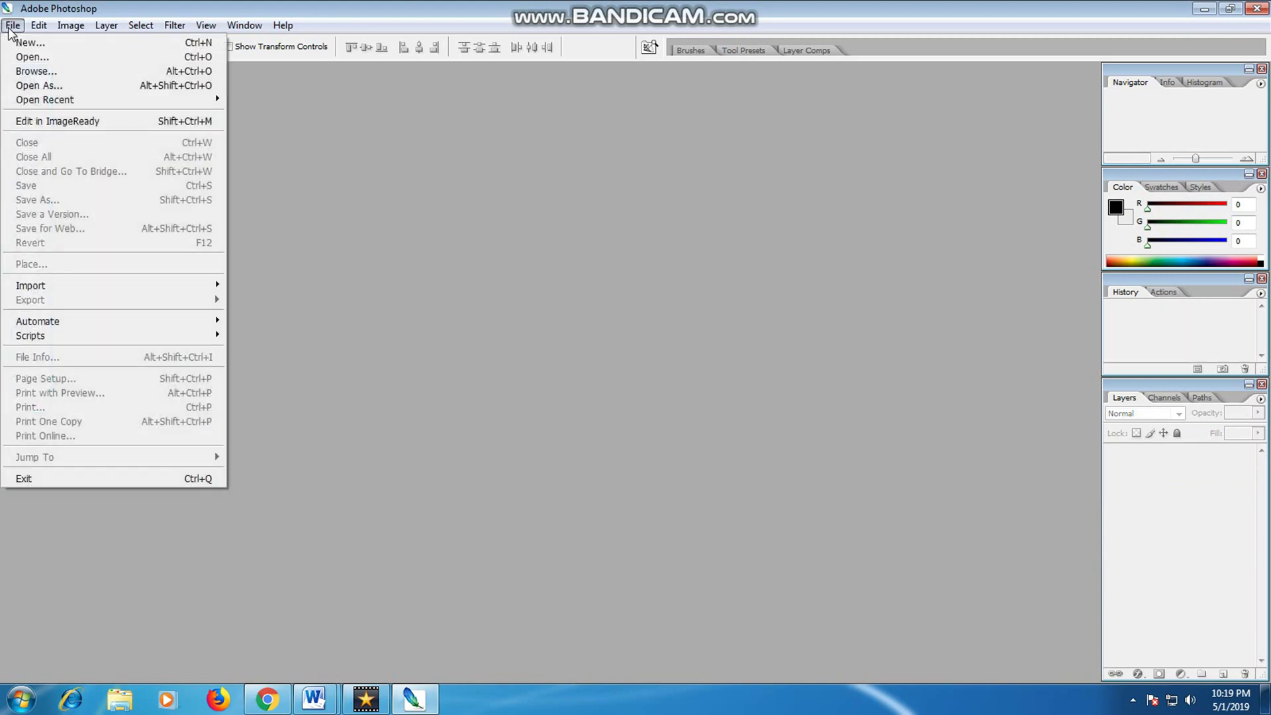
{"action": "left_click", "coordinate": [30, 42]}
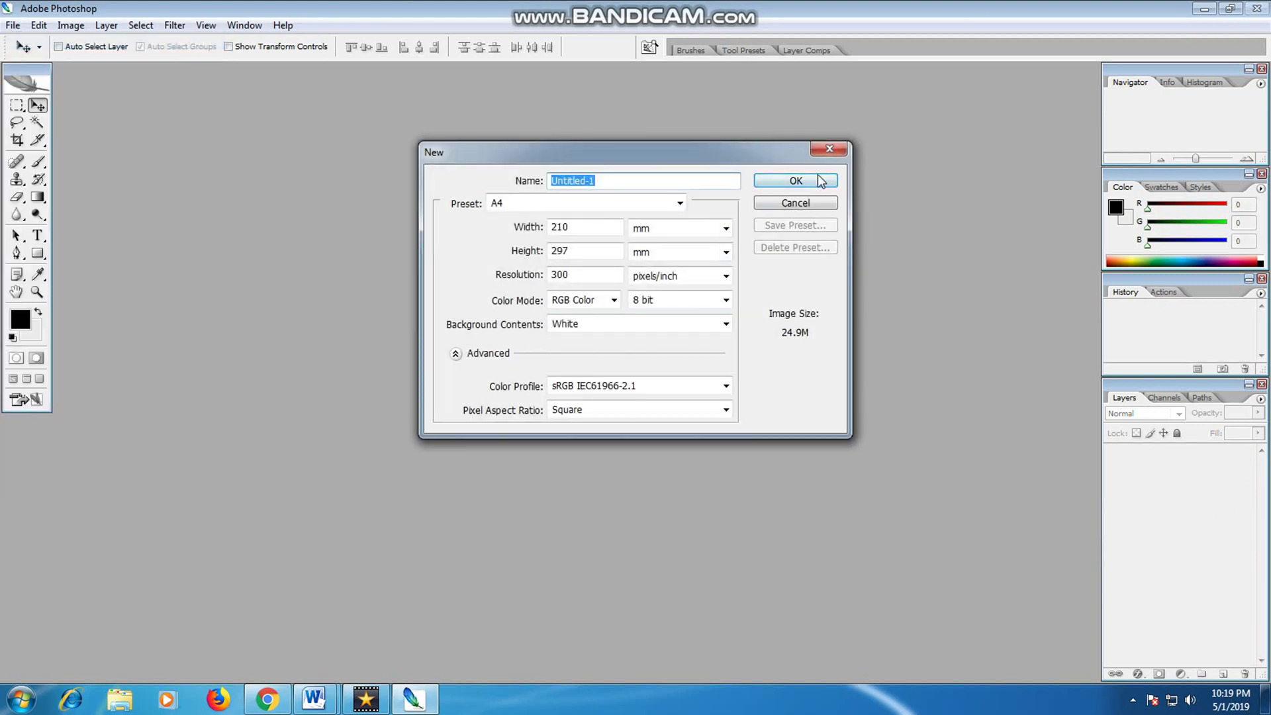
{"action": "left_click", "coordinate": [762, 180]}
{"action": "left_click_drag", "start_coordinate": [271, 70], "coordinate": [705, 99]}
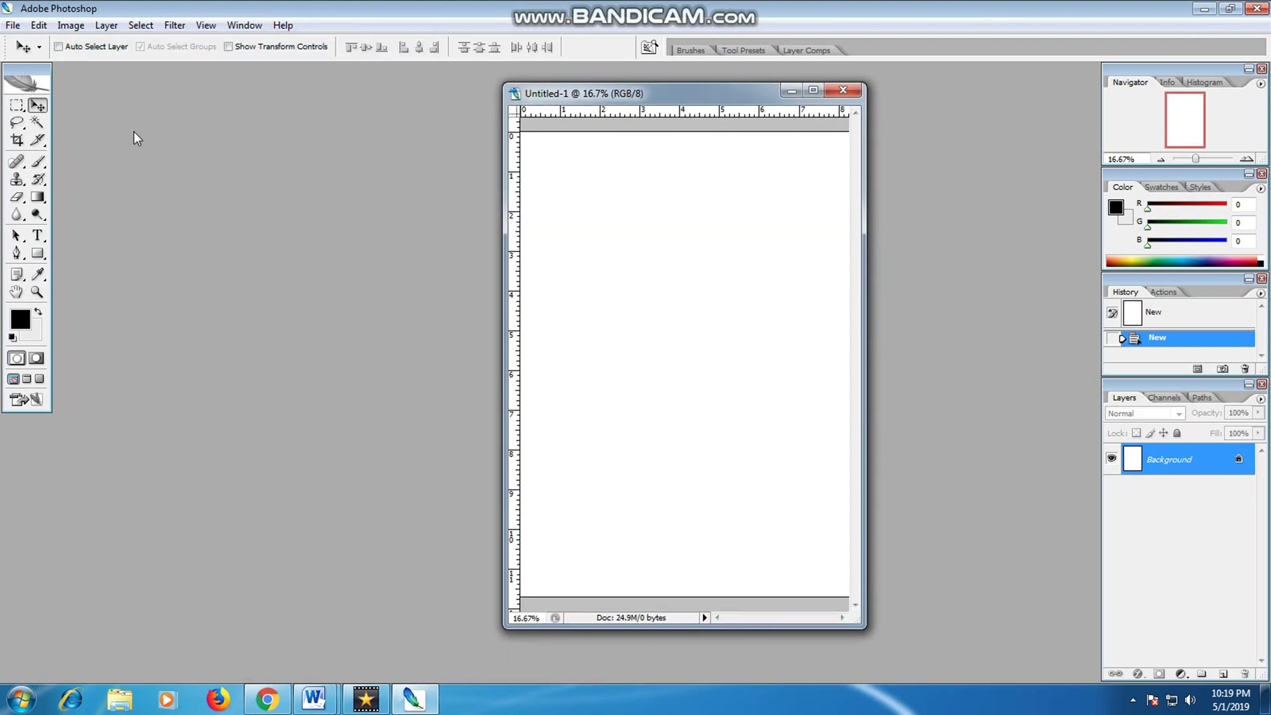
- Add the text line "PERTAMA KITA CARI PHOTO" at 30 pt and move it to the upper middle of the page
{"action": "left_click", "coordinate": [38, 235]}
{"action": "left_click", "coordinate": [545, 228]}
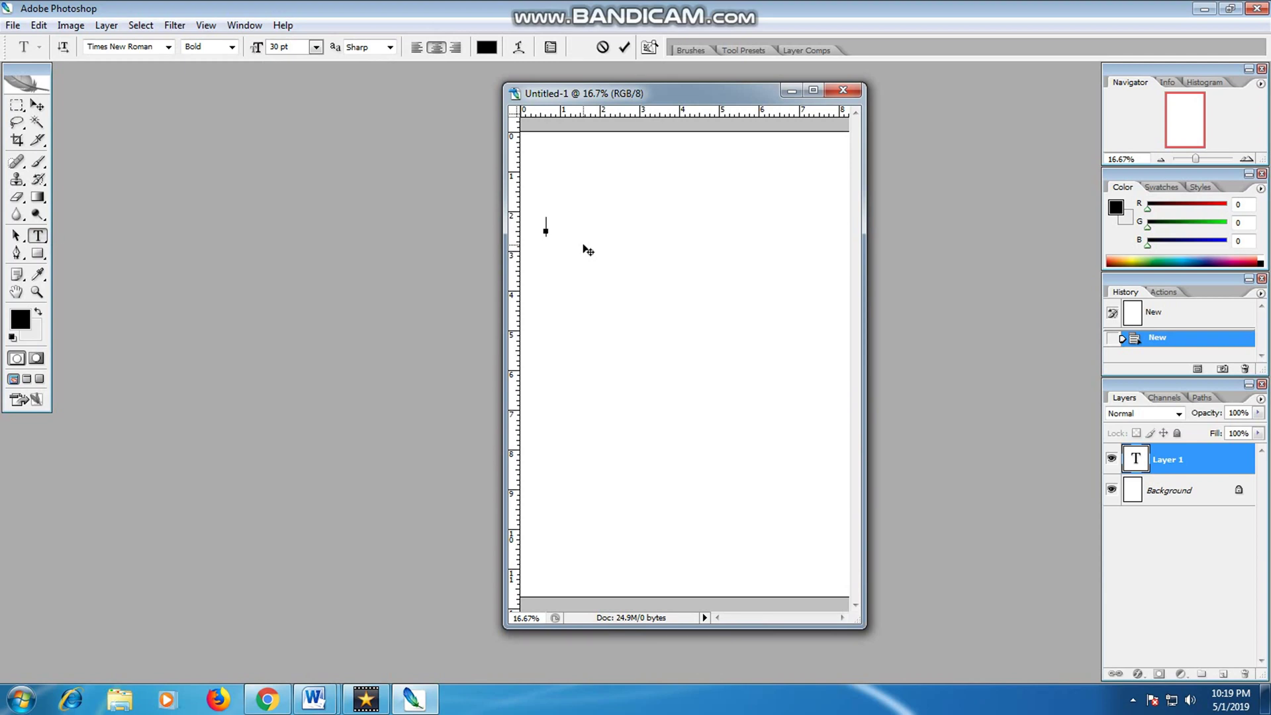
{"action": "type", "text": "PERTAMA"}
{"action": "type", "text": " KITA "}
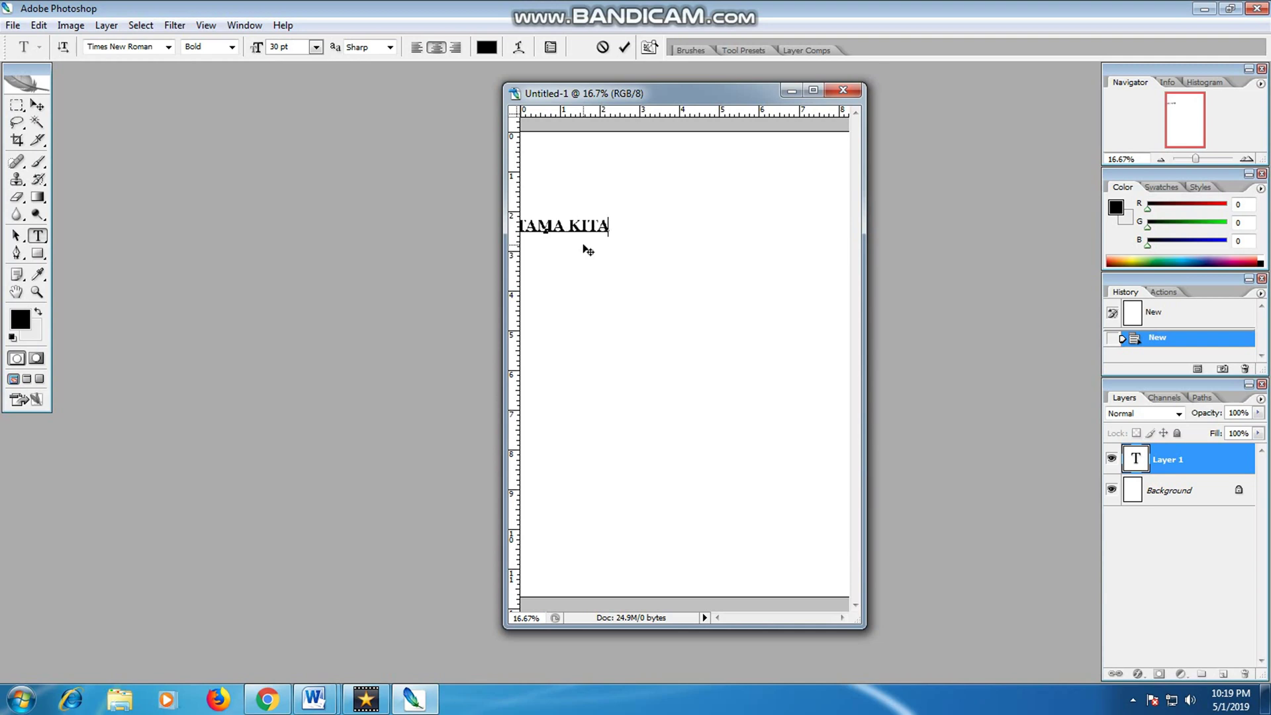
{"action": "type", "text": "CARI"}
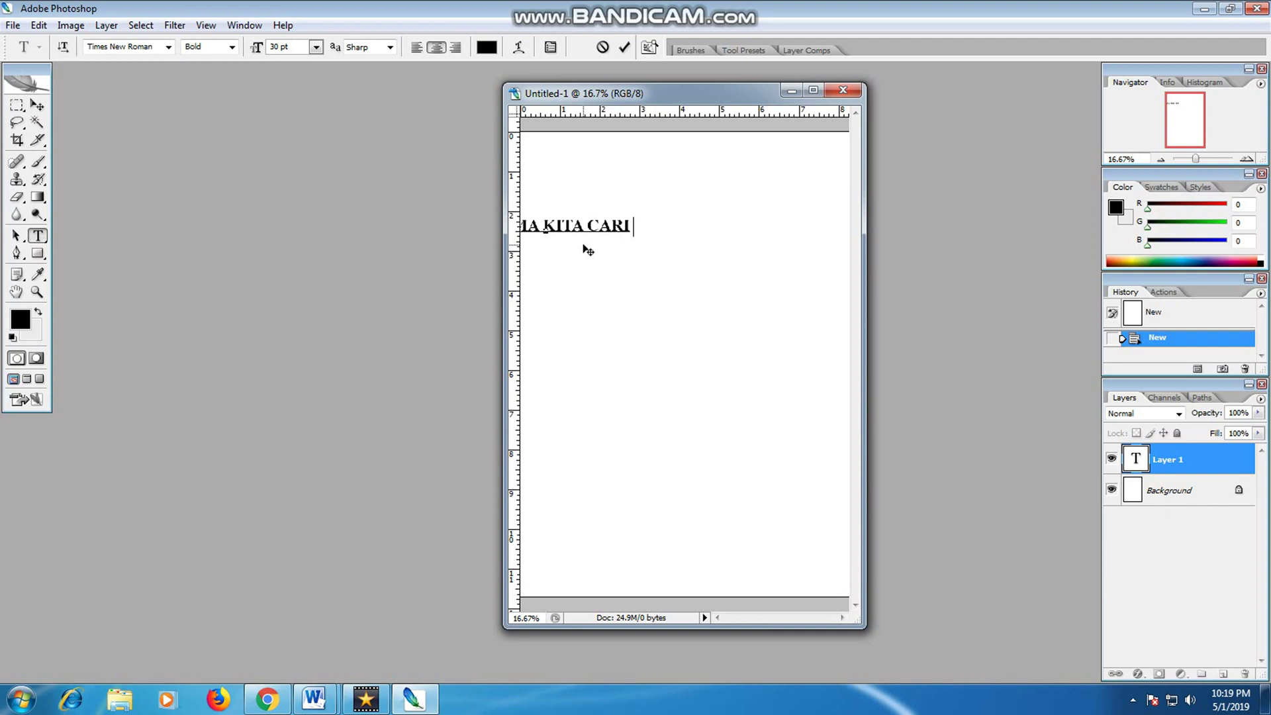
{"action": "type", "text": " PHOTO"}
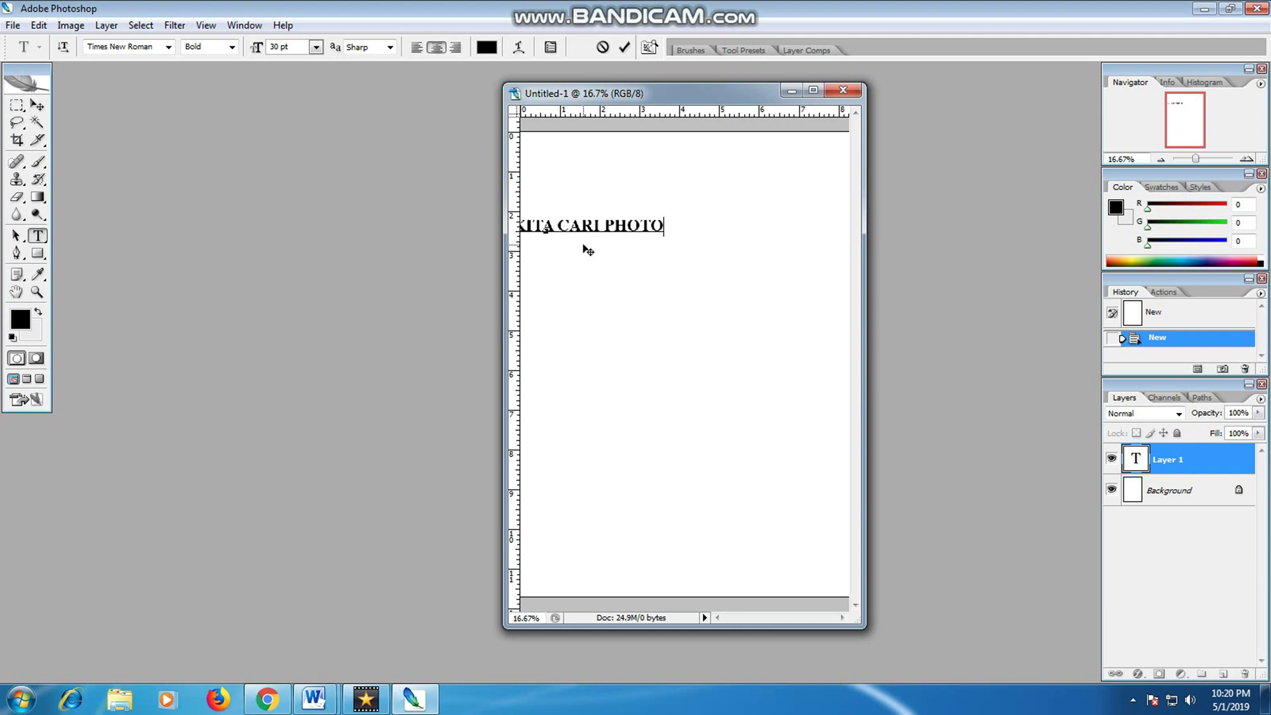
{"action": "left_click", "coordinate": [37, 106]}
{"action": "left_click_drag", "start_coordinate": [615, 237], "coordinate": [748, 217]}
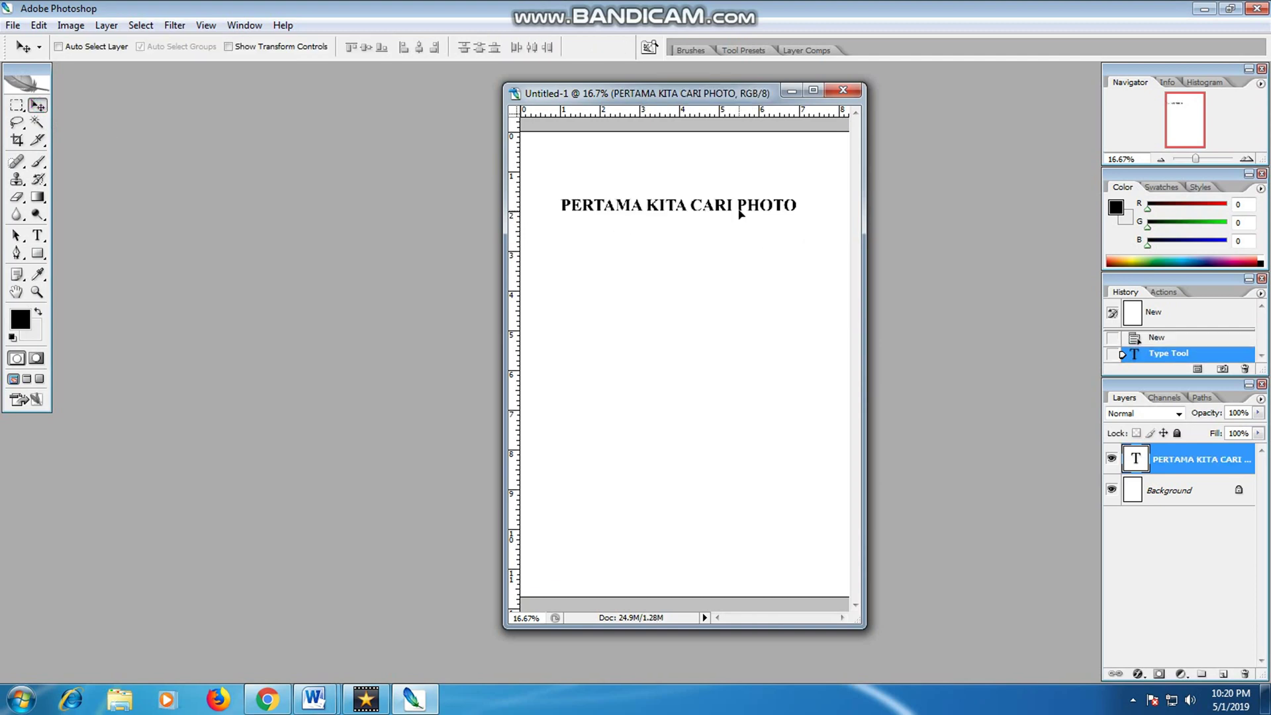
- Add the line "ORANG YANG BERKUMIS" below the existing text line and move the text block slightly lower on the page
{"action": "left_click", "coordinate": [38, 236]}
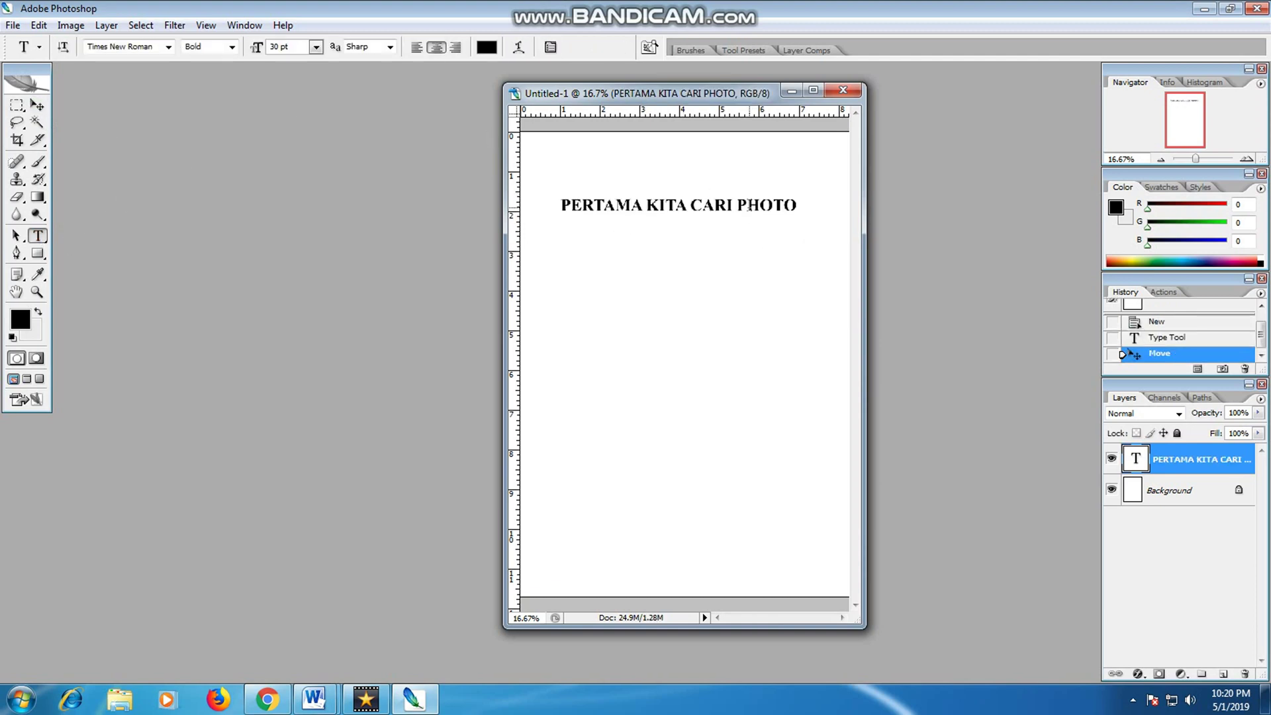
{"action": "left_click", "coordinate": [742, 198]}
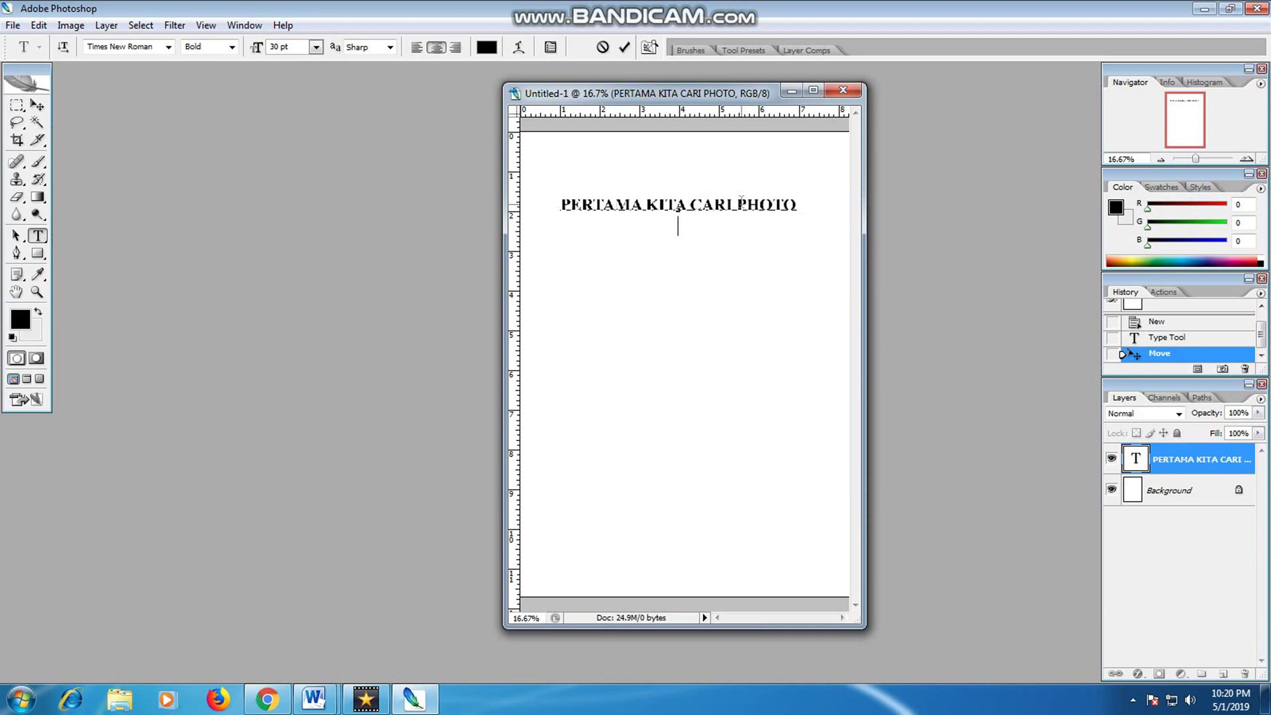
{"action": "type", "text": "ORANG Y"}
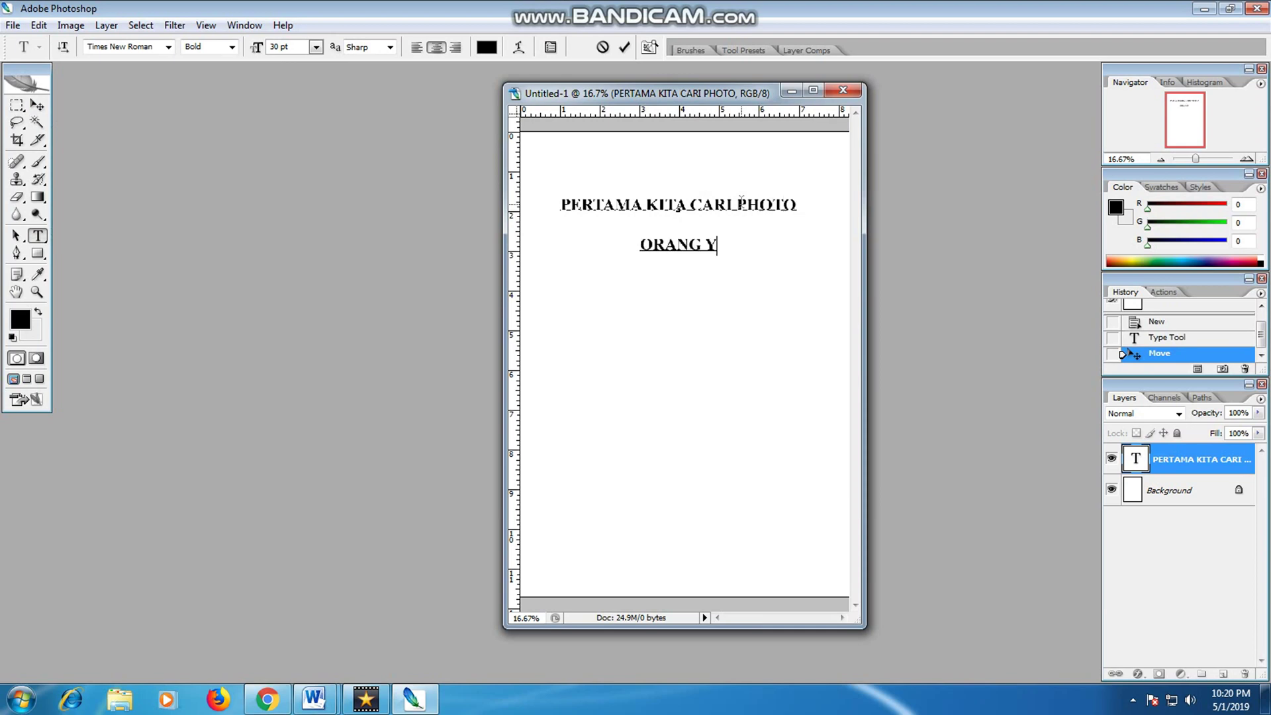
{"action": "type", "text": "ANG BERK"}
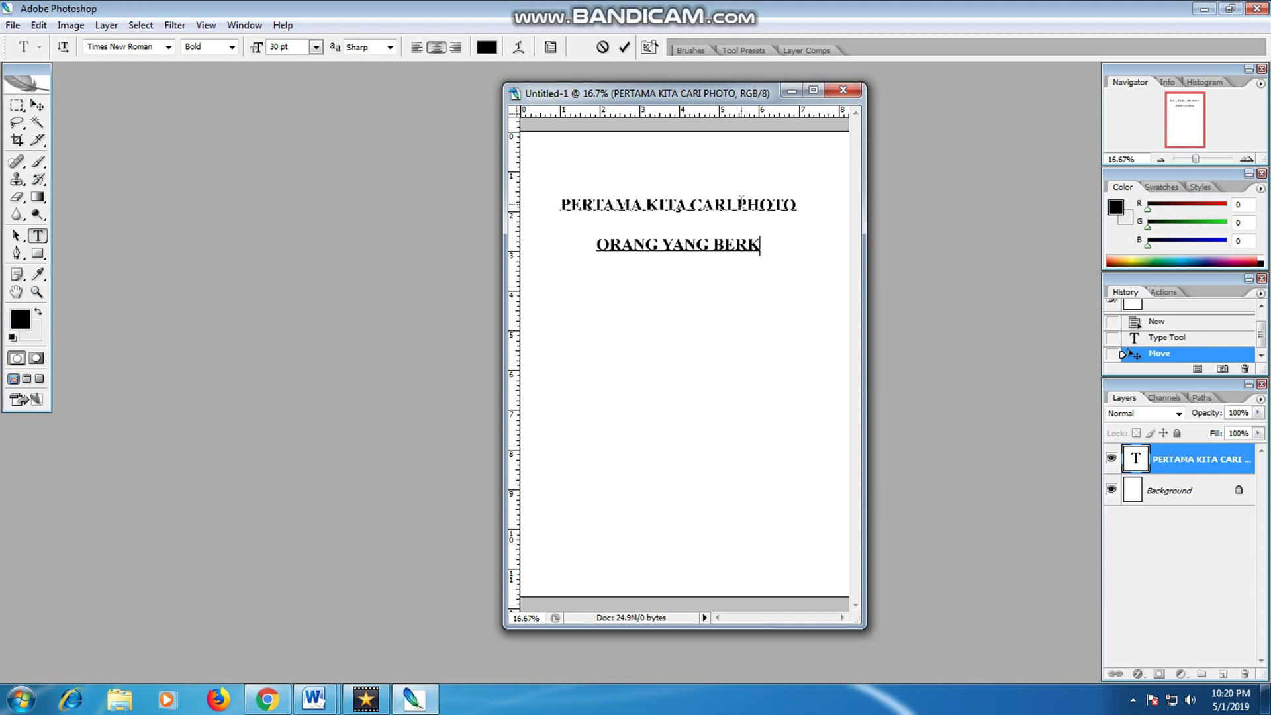
{"action": "type", "text": "UMIS"}
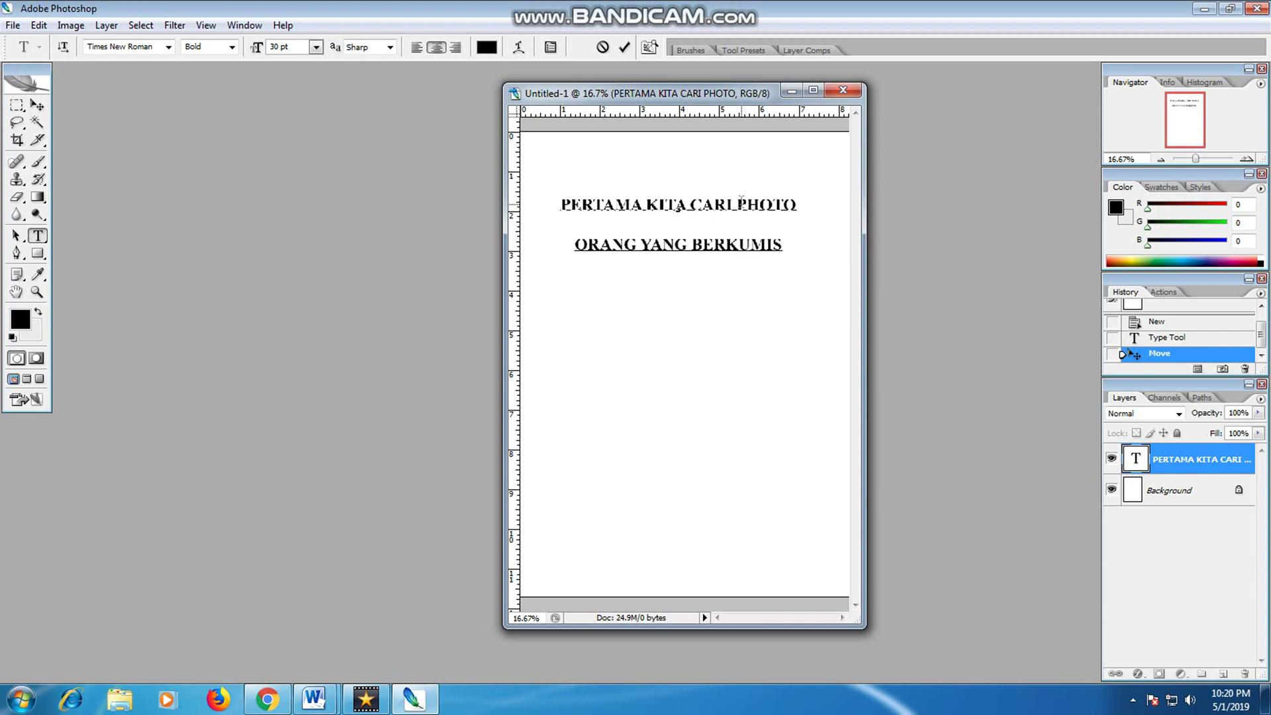
{"action": "left_click", "coordinate": [38, 106]}
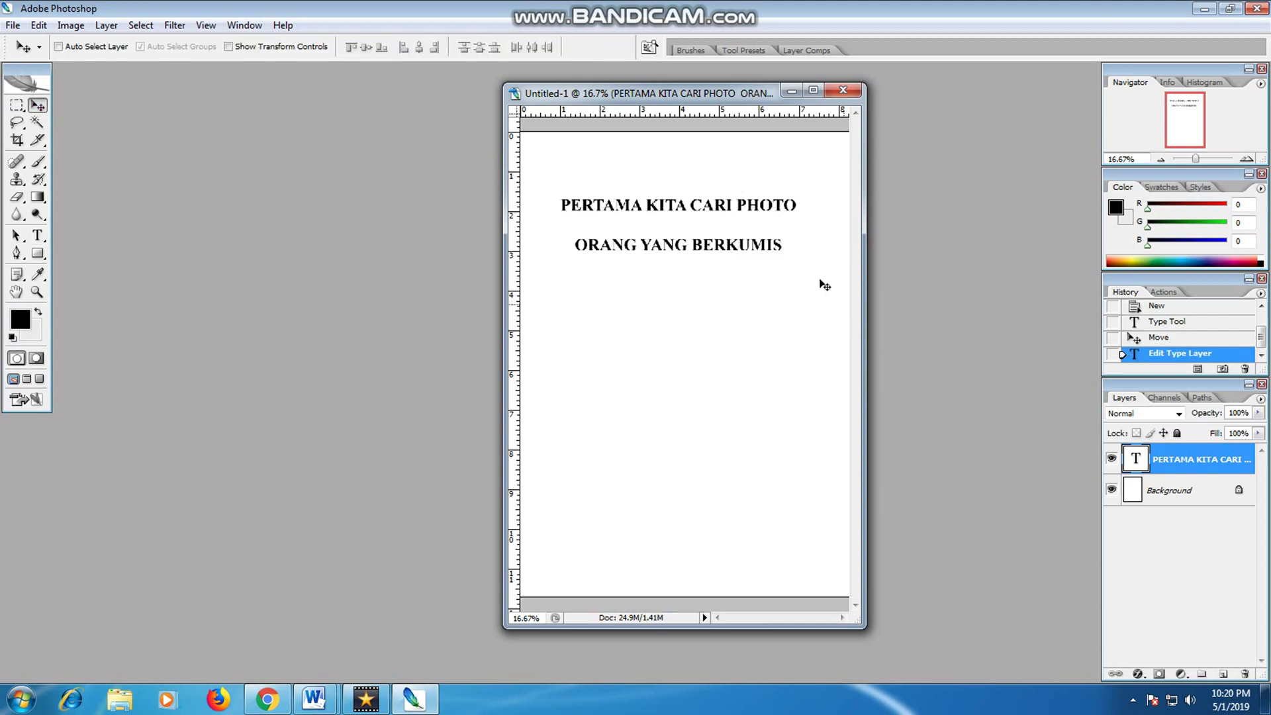
{"action": "left_click_drag", "start_coordinate": [720, 231], "coordinate": [721, 274]}
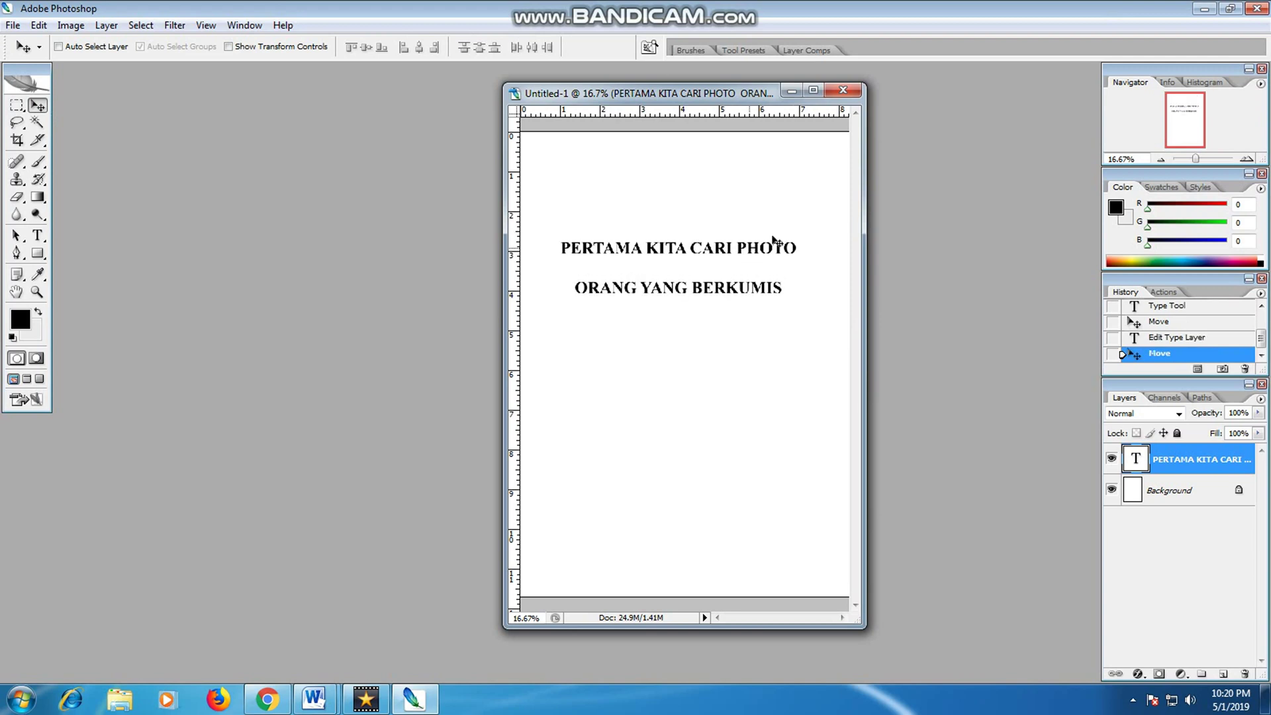
- Add the lines "SAYA AKAN MENCARINYA" and "DI INTERNET" below the existing text and commit the text block
{"action": "left_click", "coordinate": [40, 237]}
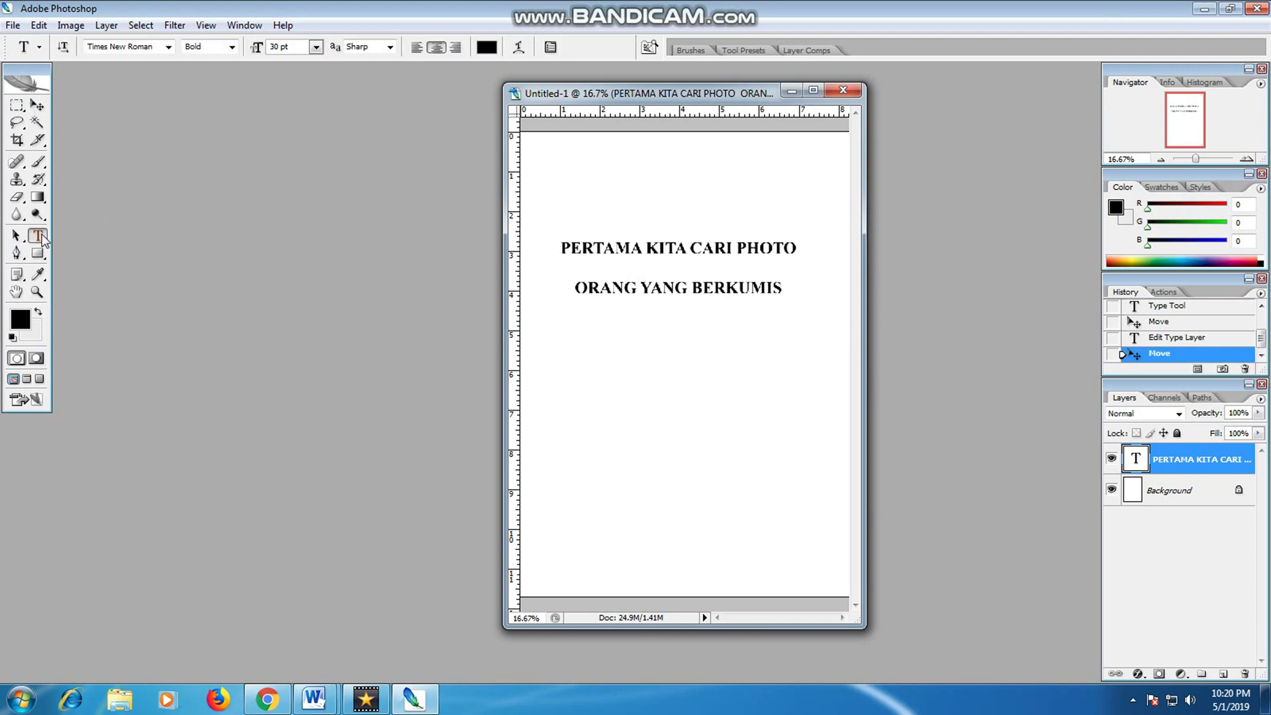
{"action": "left_click", "coordinate": [764, 292]}
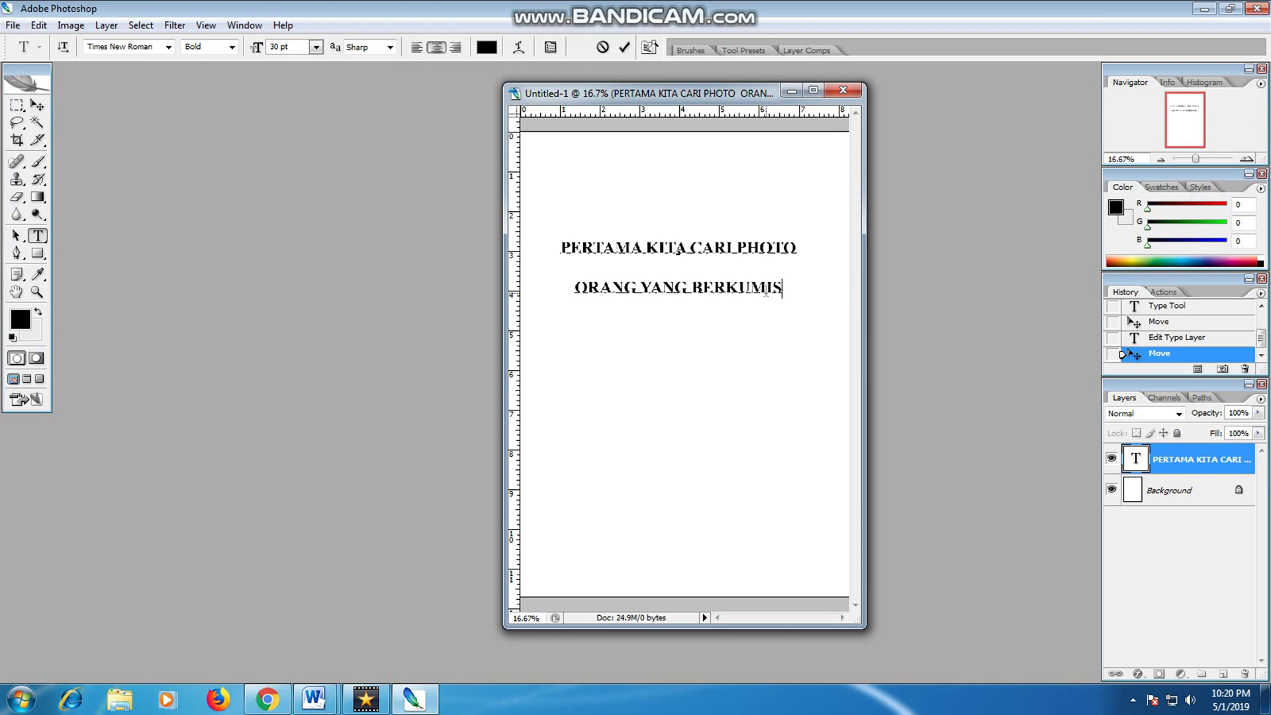
{"action": "type", "text": "SAYA AKAN MENCR"}
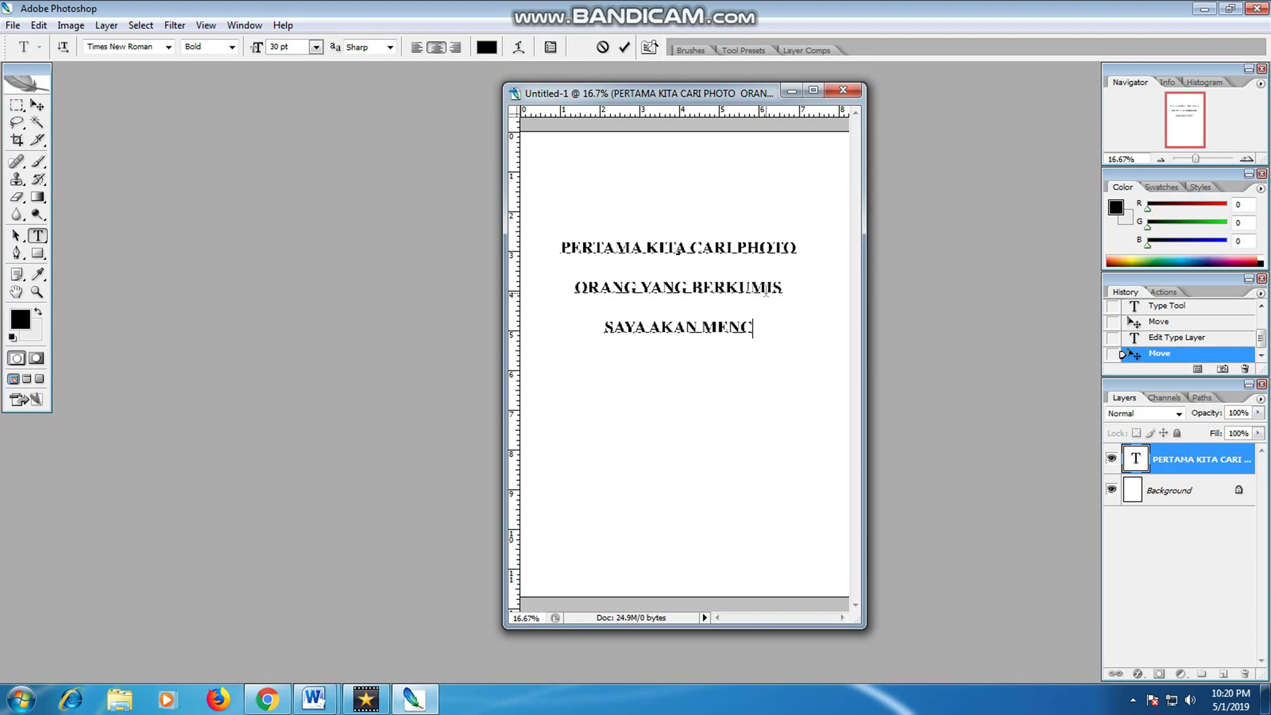
{"action": "key", "text": "BackSpace"}
{"action": "key", "text": "BackSpace"}
{"action": "type", "text": "CARINYA "}
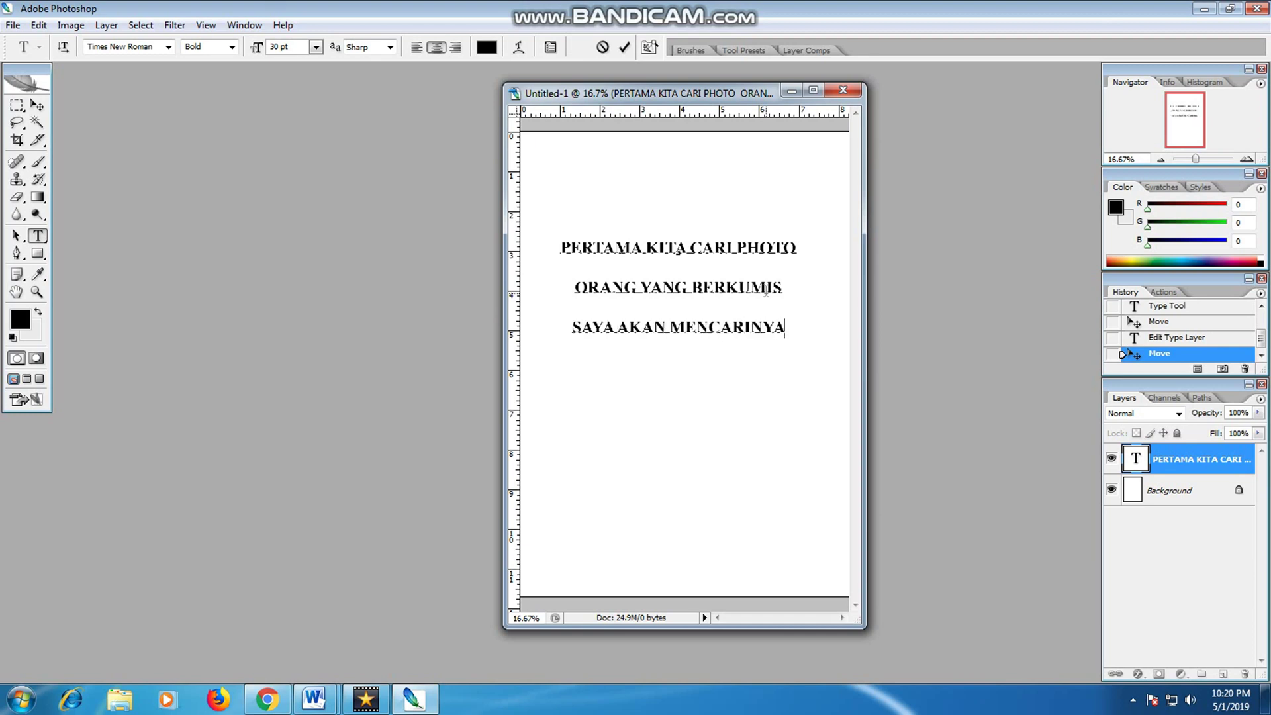
{"action": "type", "text": "DI INTERNET"}
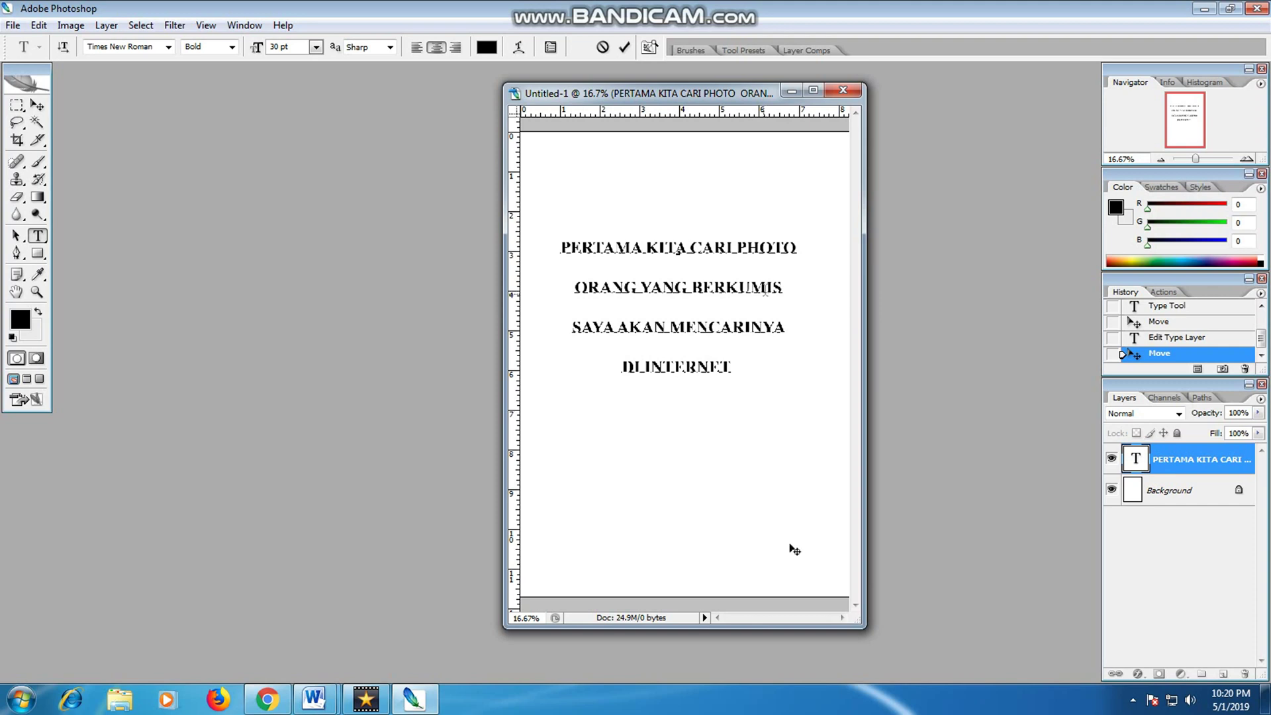
{"action": "left_click", "coordinate": [36, 106]}
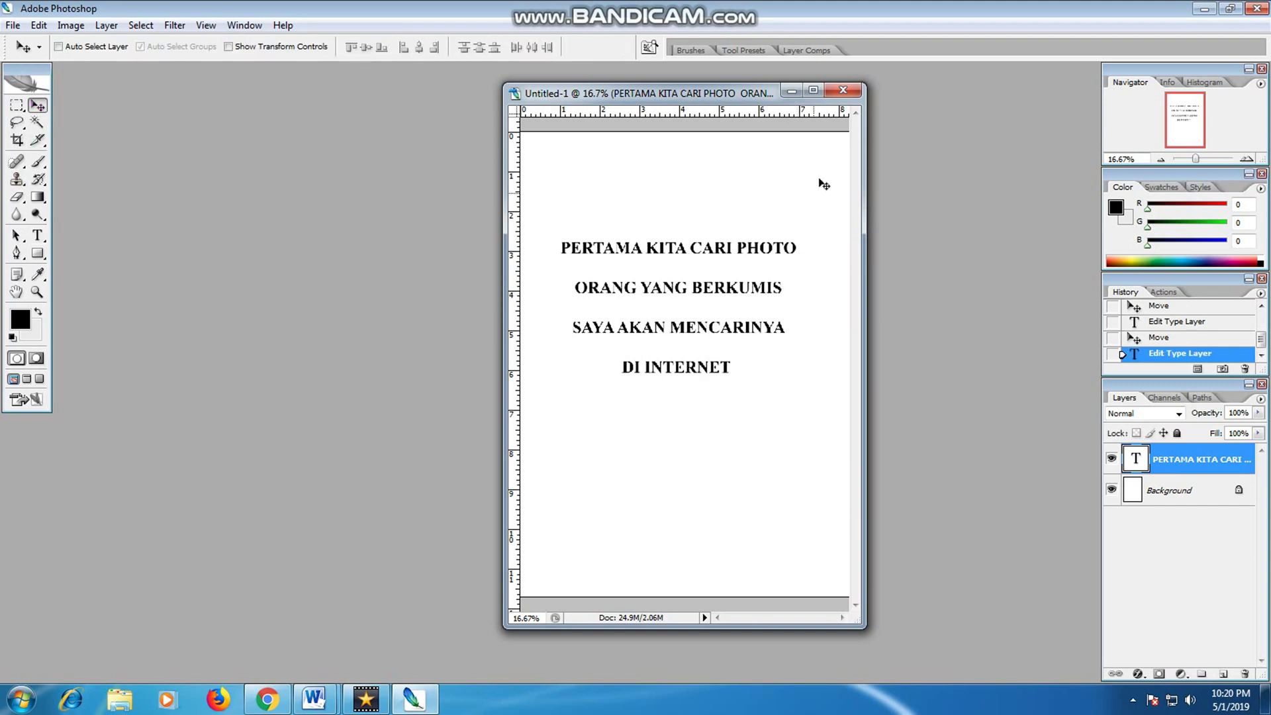
- Close the photo-search instruction document without saving its changes
{"action": "left_click", "coordinate": [842, 90]}
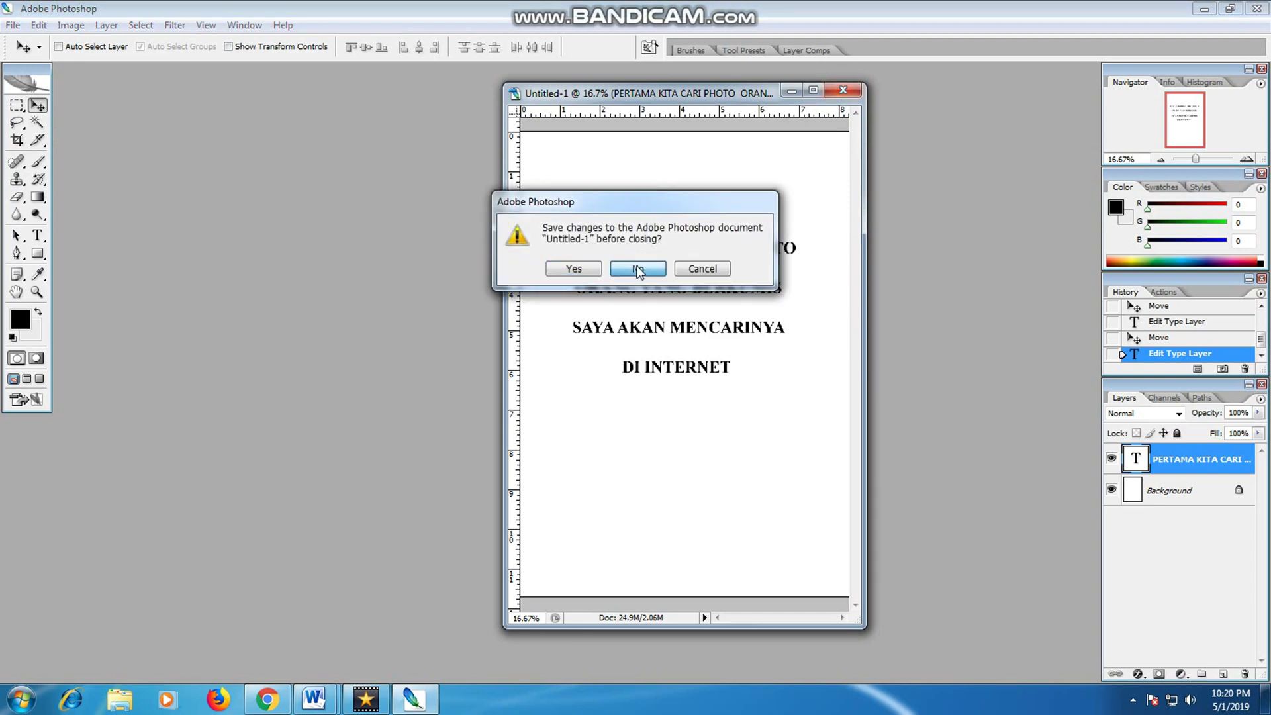
{"action": "left_click", "coordinate": [637, 269]}
- Switch to Chrome and search Google for "PHOTO ORANG YANG BERKUMIS" in a new tab
{"action": "left_click", "coordinate": [268, 698]}
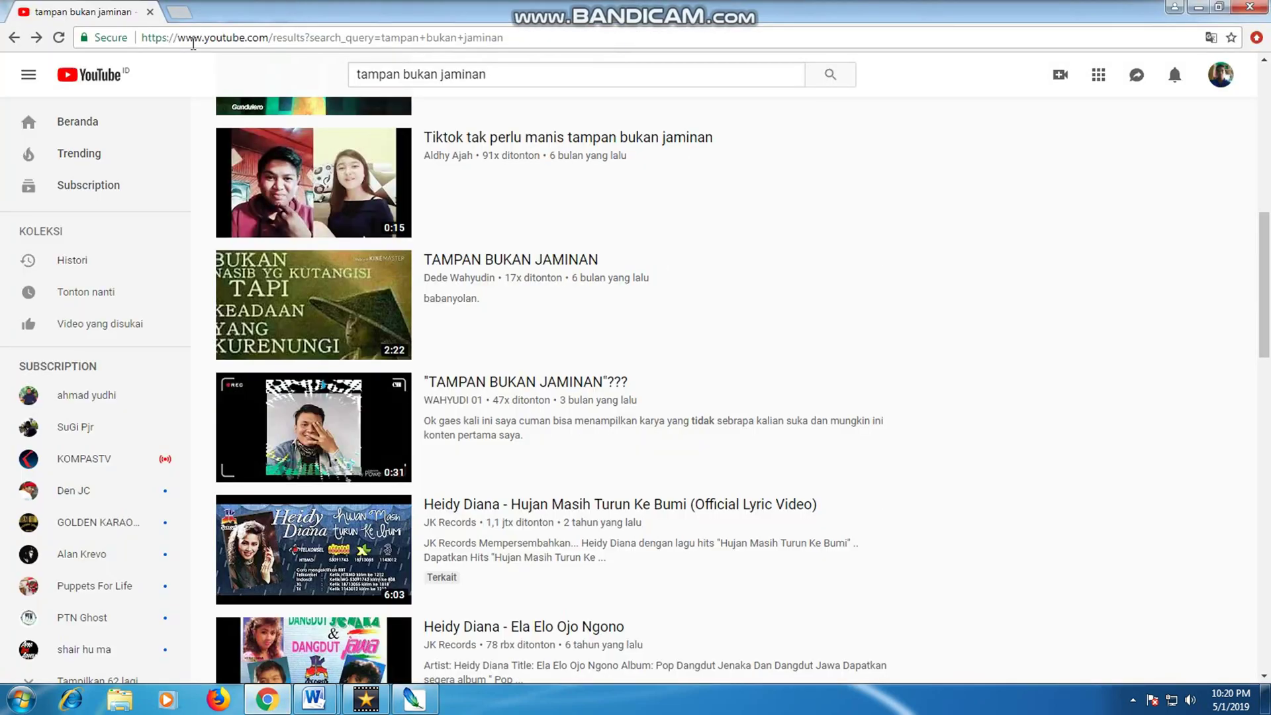
{"action": "left_click", "coordinate": [179, 12]}
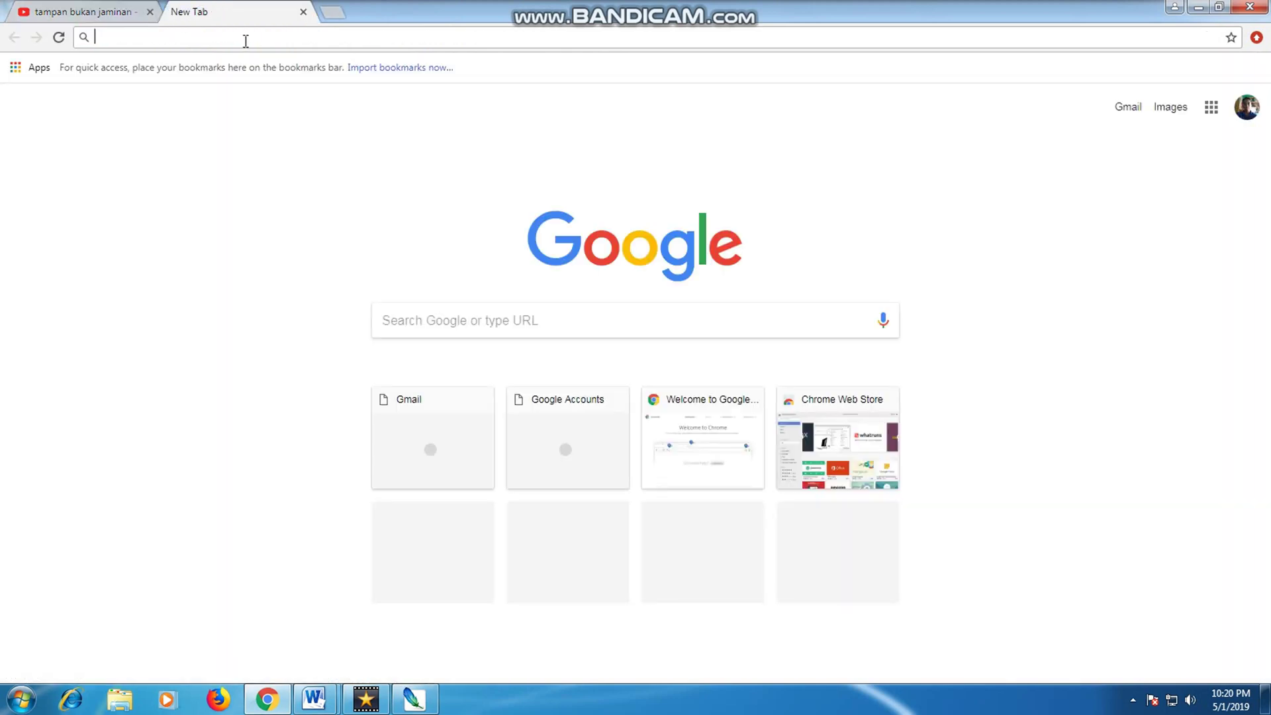
{"action": "type", "text": "4"}
{"action": "key", "text": "BackSpace"}
{"action": "type", "text": "PHI"}
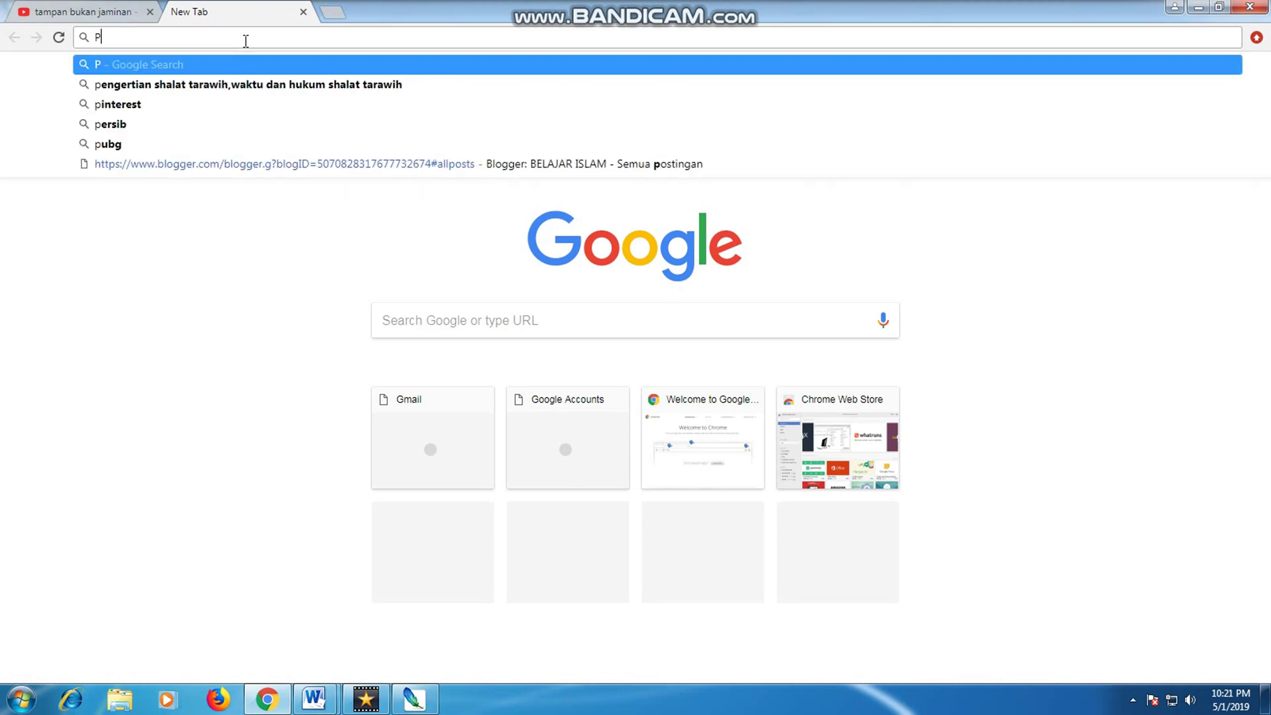
{"action": "key", "text": "BackSpace"}
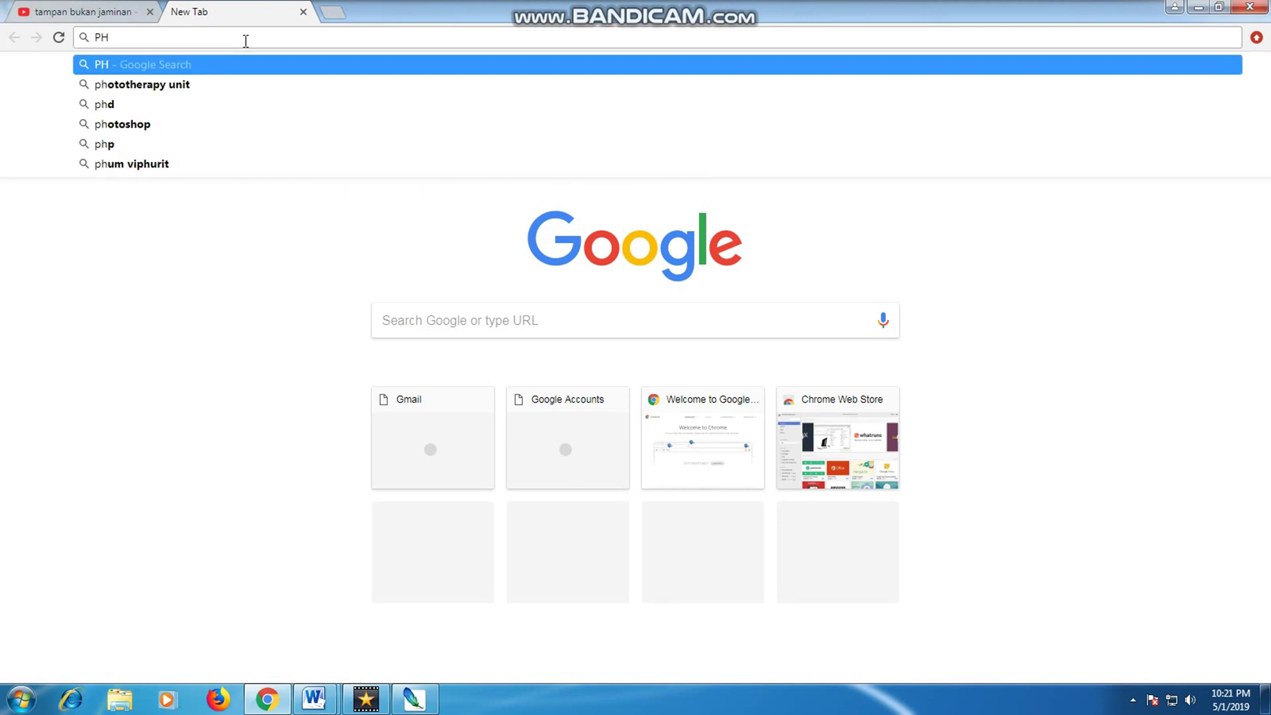
{"action": "type", "text": "OTO OR"}
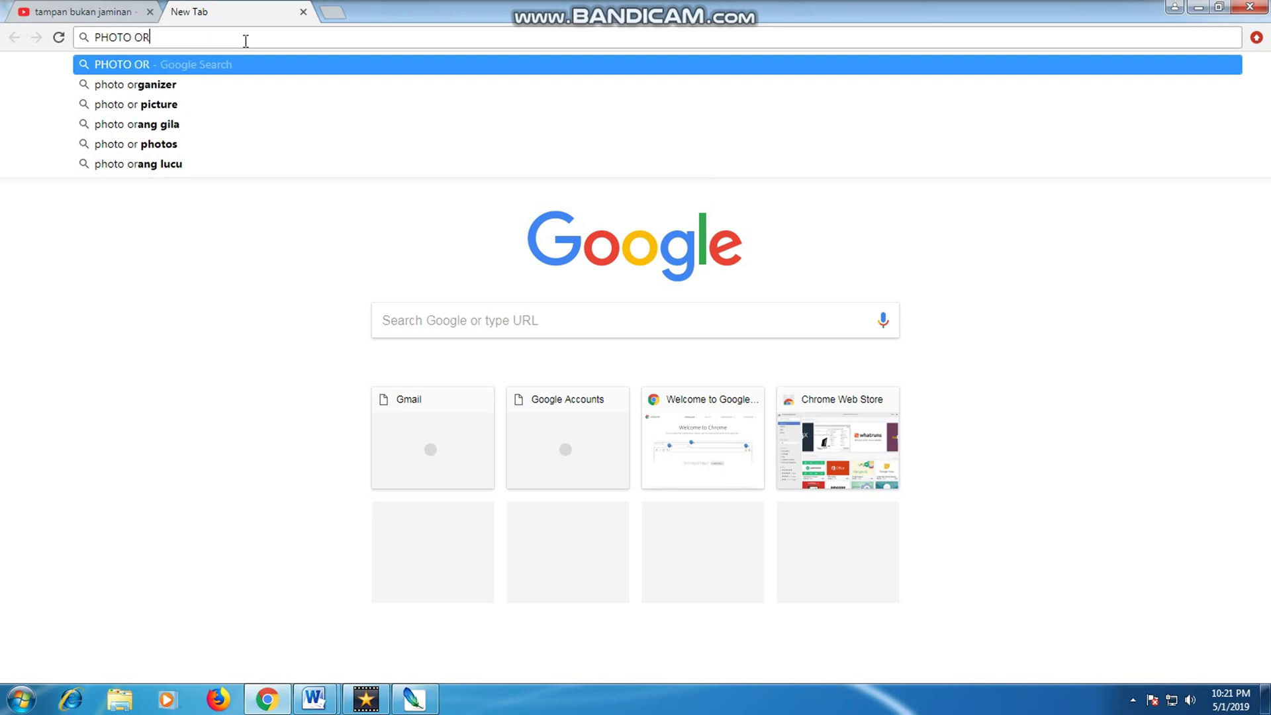
{"action": "type", "text": "ANG YANG B"}
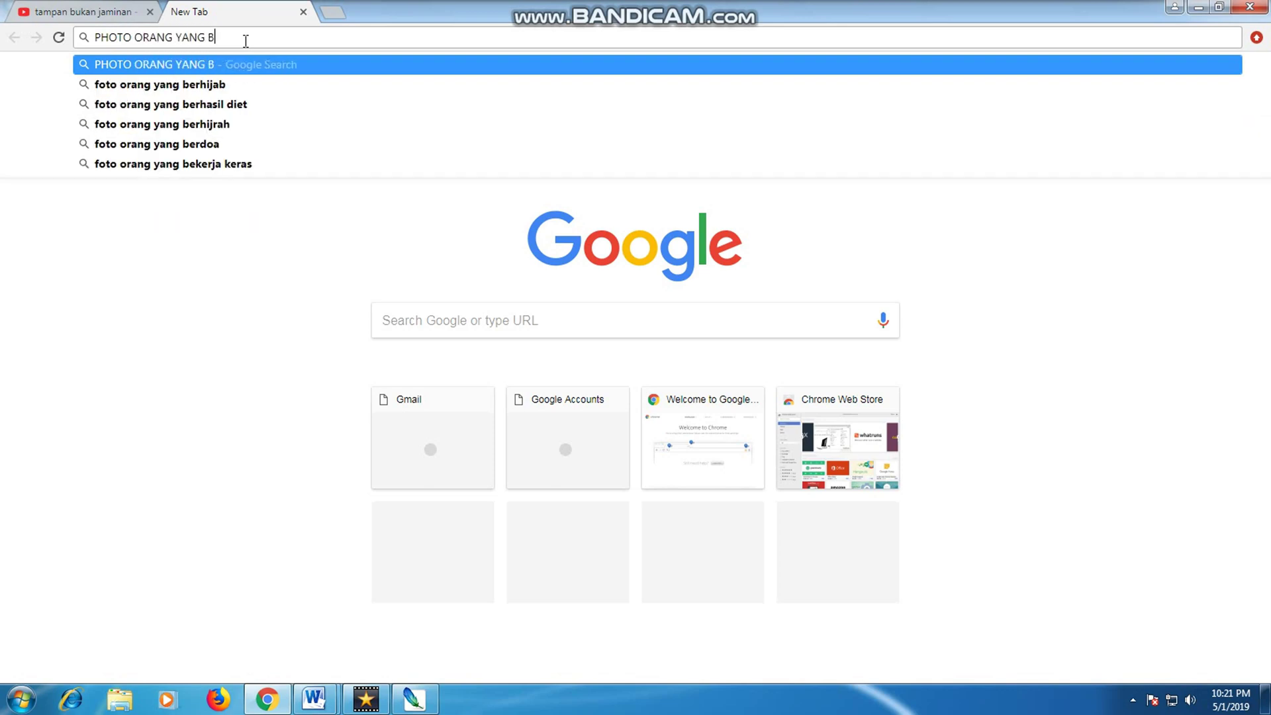
{"action": "type", "text": "ERKUMIS"}
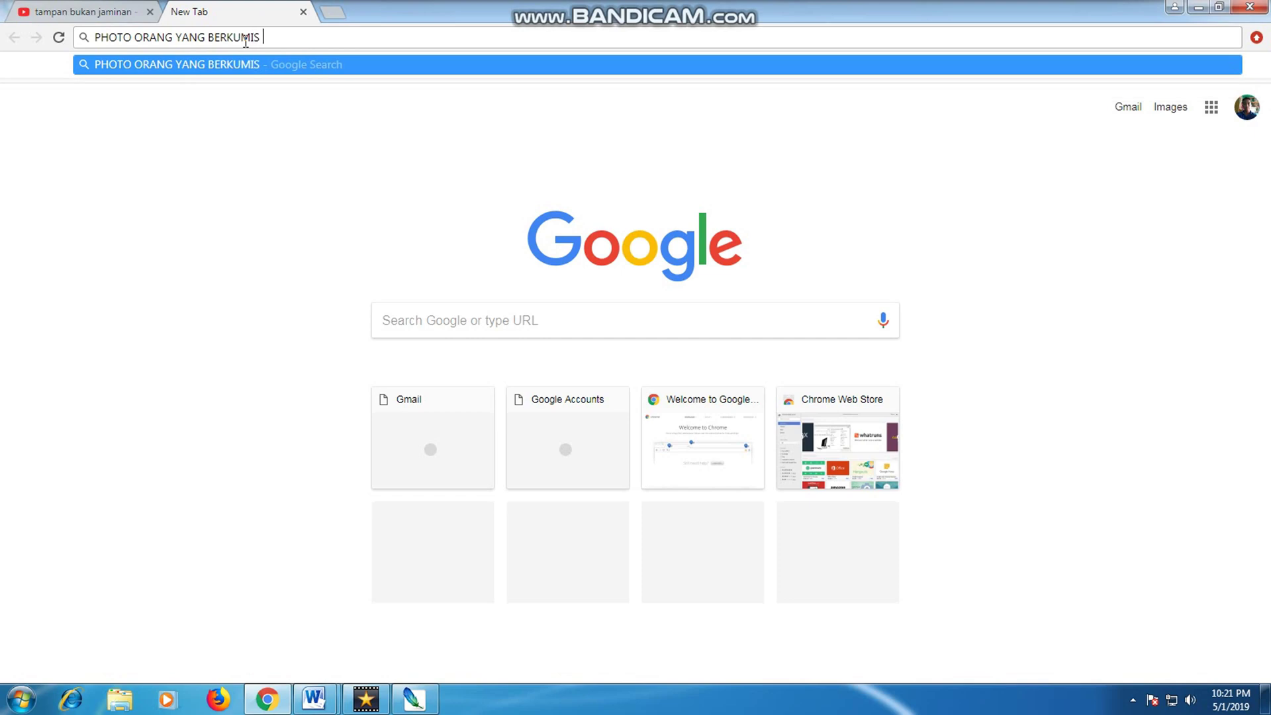
{"action": "key", "text": "Return"}
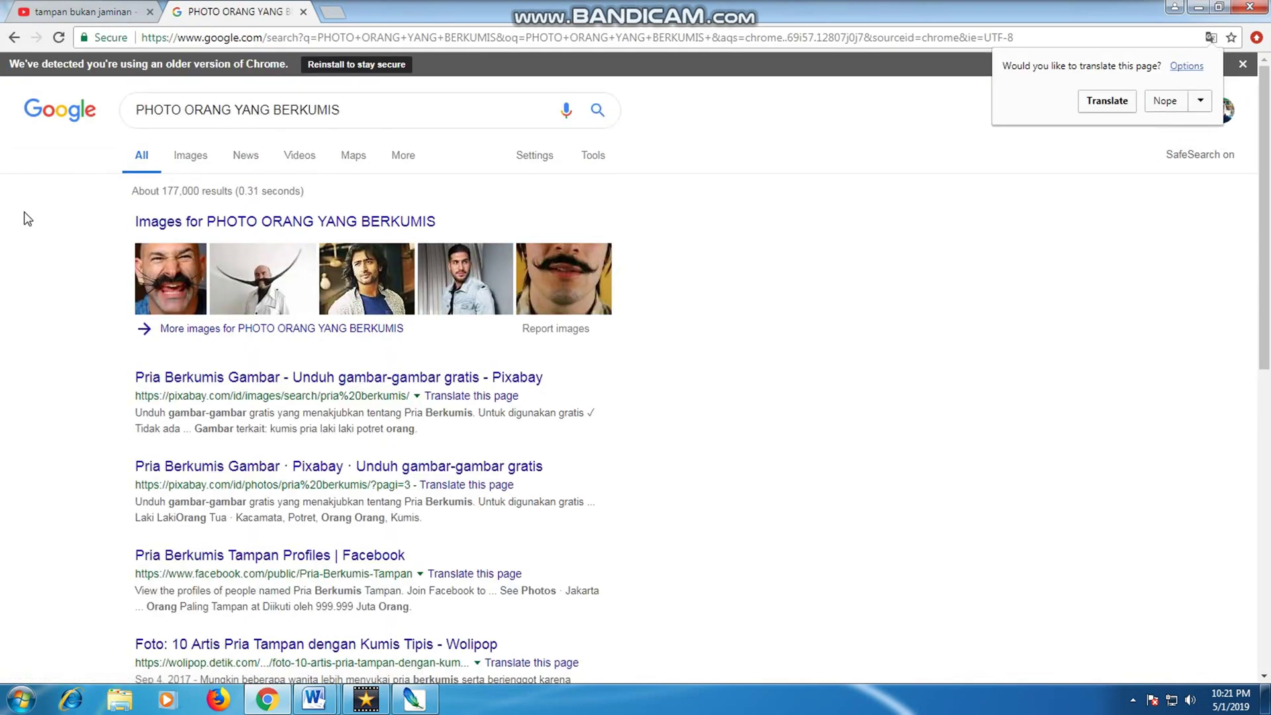
- Show the image results and open the preview of the bearded man with his hand on his chin from popular-world.com
{"action": "left_click", "coordinate": [198, 156]}
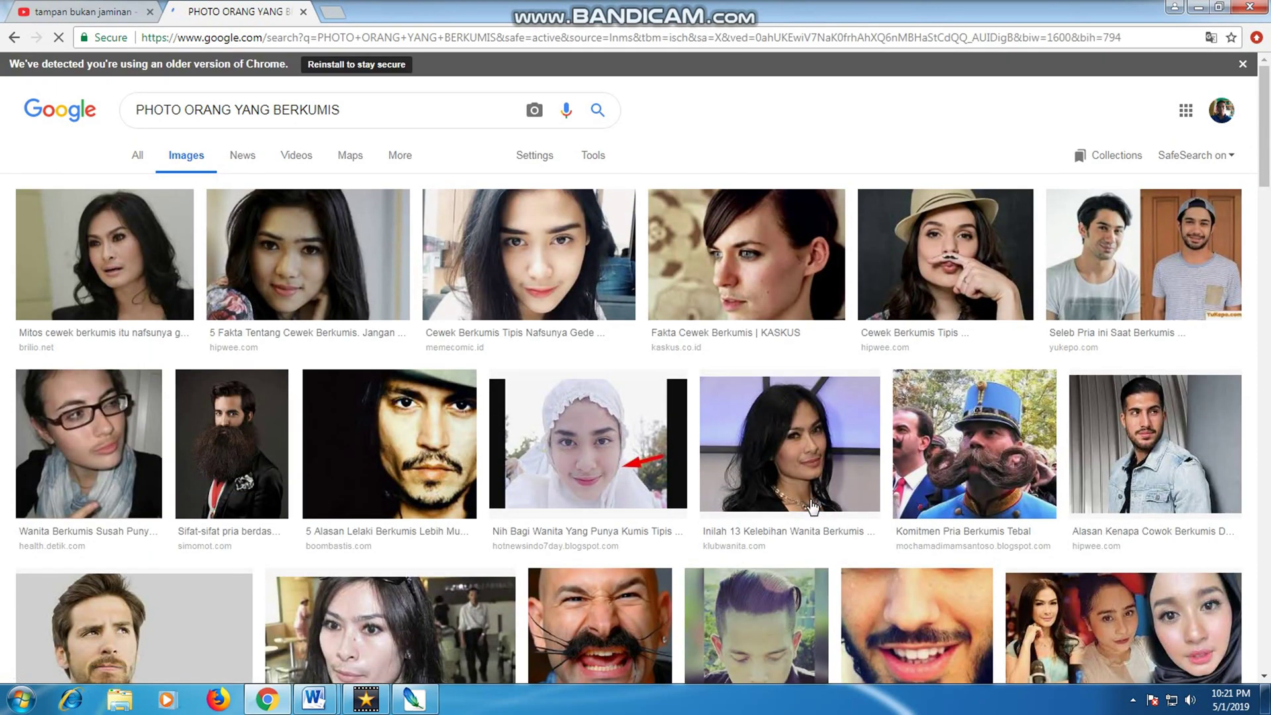
{"action": "scroll", "coordinate": [654, 257], "scroll_direction": "down", "scroll_amount": 3}
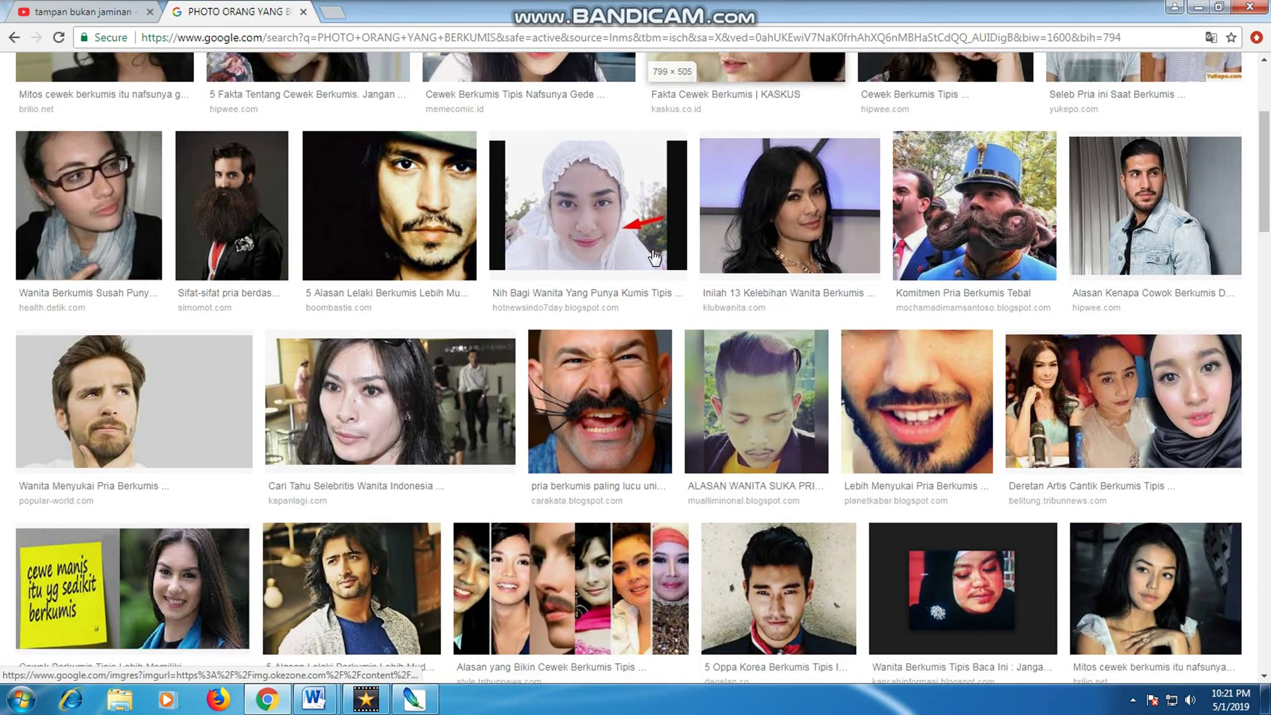
{"action": "scroll", "coordinate": [654, 257], "scroll_direction": "down", "scroll_amount": 2}
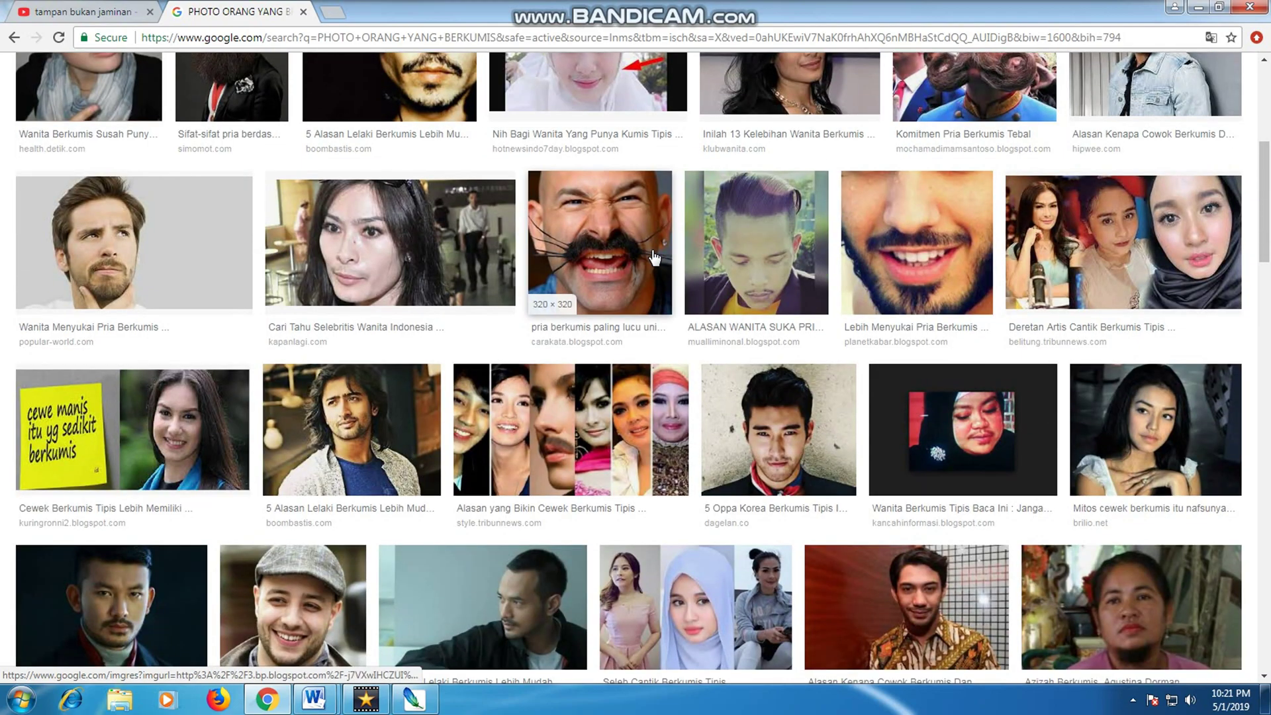
{"action": "scroll", "coordinate": [655, 257], "scroll_direction": "down", "scroll_amount": 5}
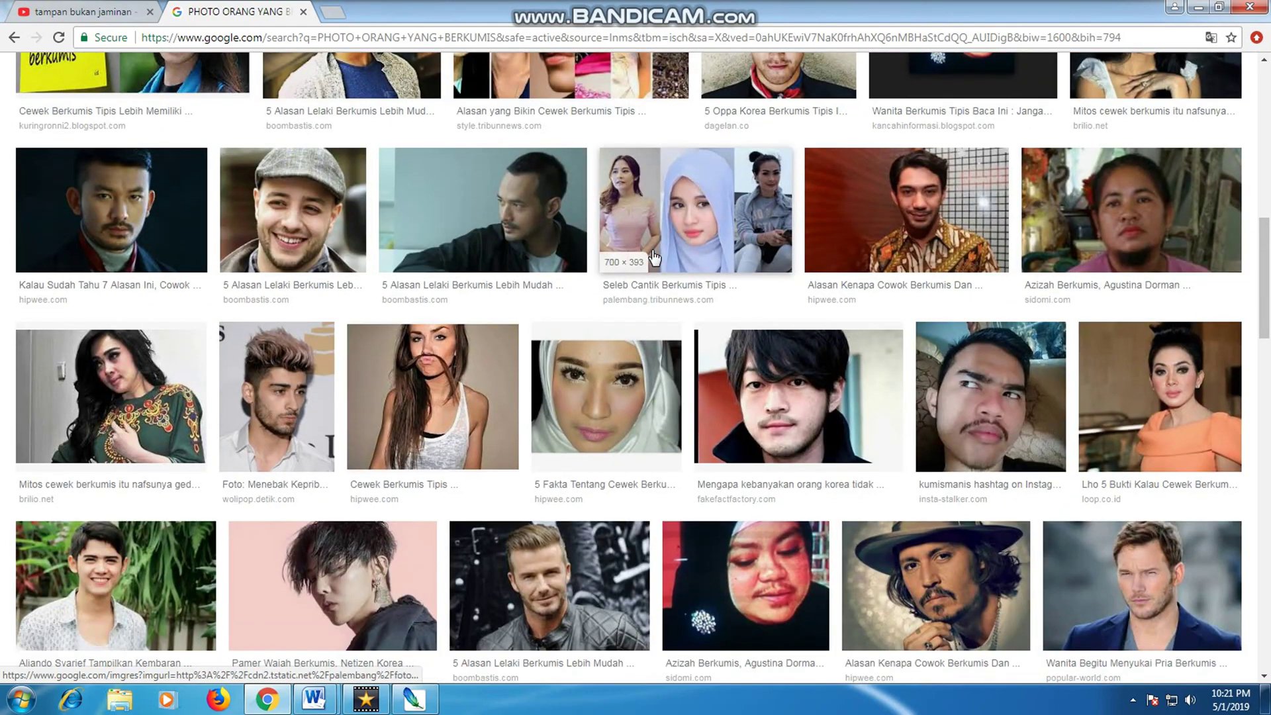
{"action": "scroll", "coordinate": [655, 257], "scroll_direction": "down", "scroll_amount": 2}
{"action": "scroll", "coordinate": [654, 256], "scroll_direction": "up", "scroll_amount": 2}
{"action": "scroll", "coordinate": [654, 257], "scroll_direction": "down", "scroll_amount": 3}
{"action": "scroll", "coordinate": [655, 257], "scroll_direction": "up", "scroll_amount": 10}
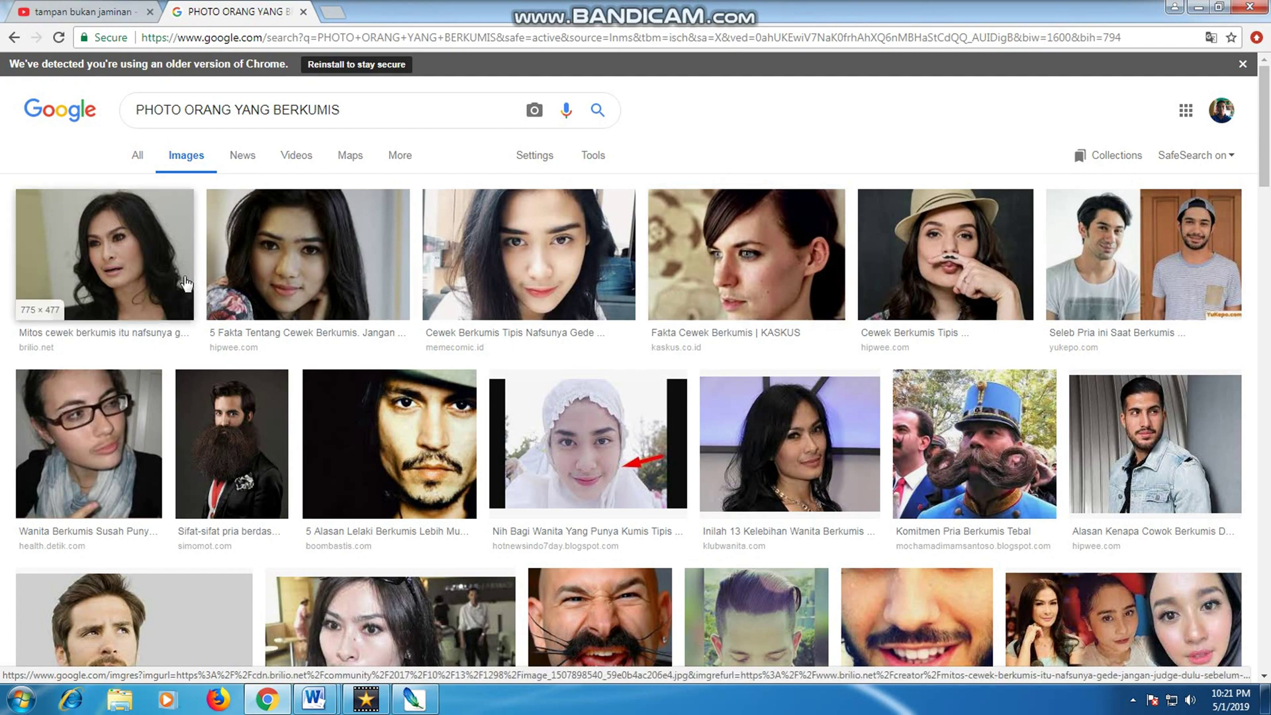
{"action": "scroll", "coordinate": [99, 278], "scroll_direction": "down", "scroll_amount": 2}
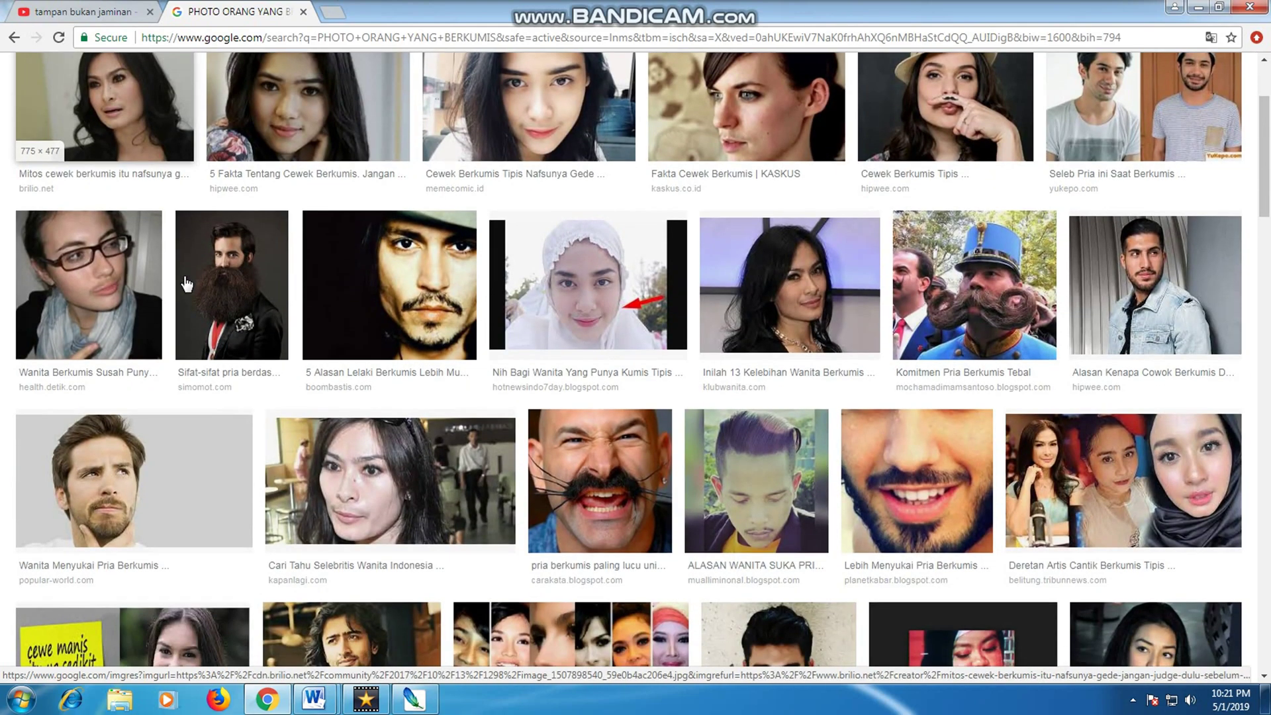
{"action": "left_click", "coordinate": [161, 476]}
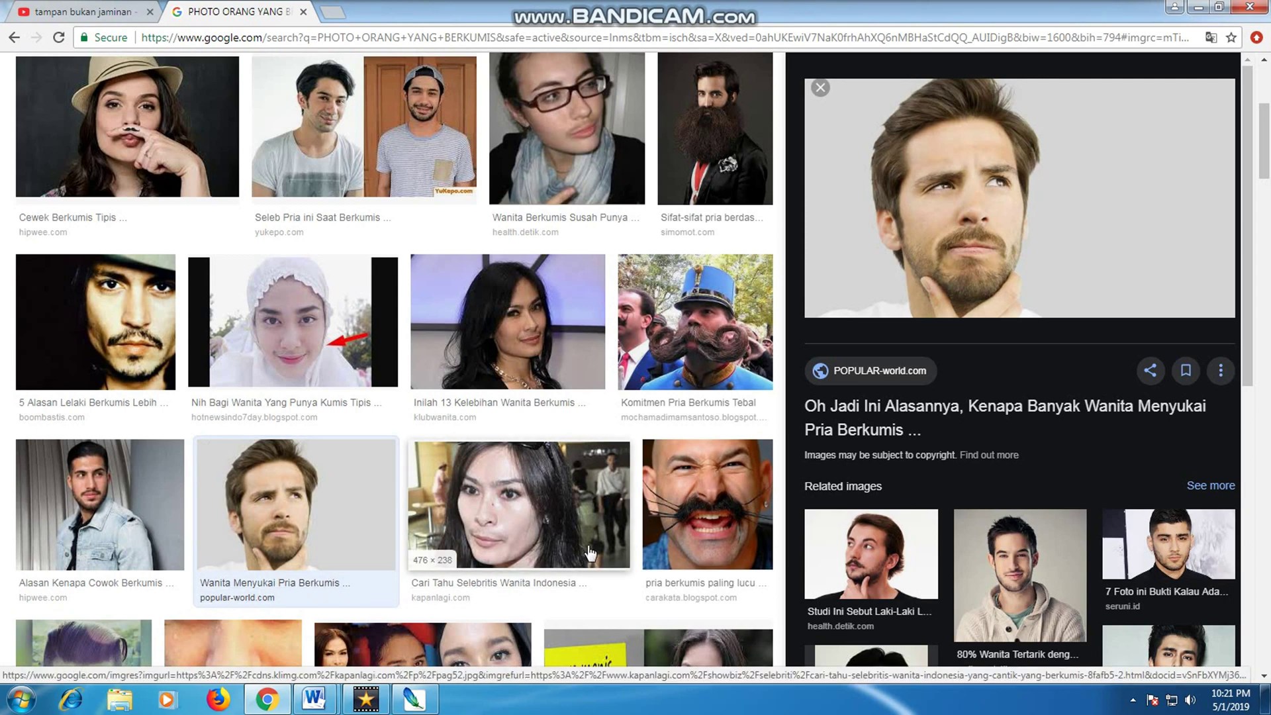
- Browse the related images for other moustached men and open the shirtless young man's photo from pusatsemesta.blogspot.com
{"action": "scroll", "coordinate": [853, 463], "scroll_direction": "down", "scroll_amount": 2}
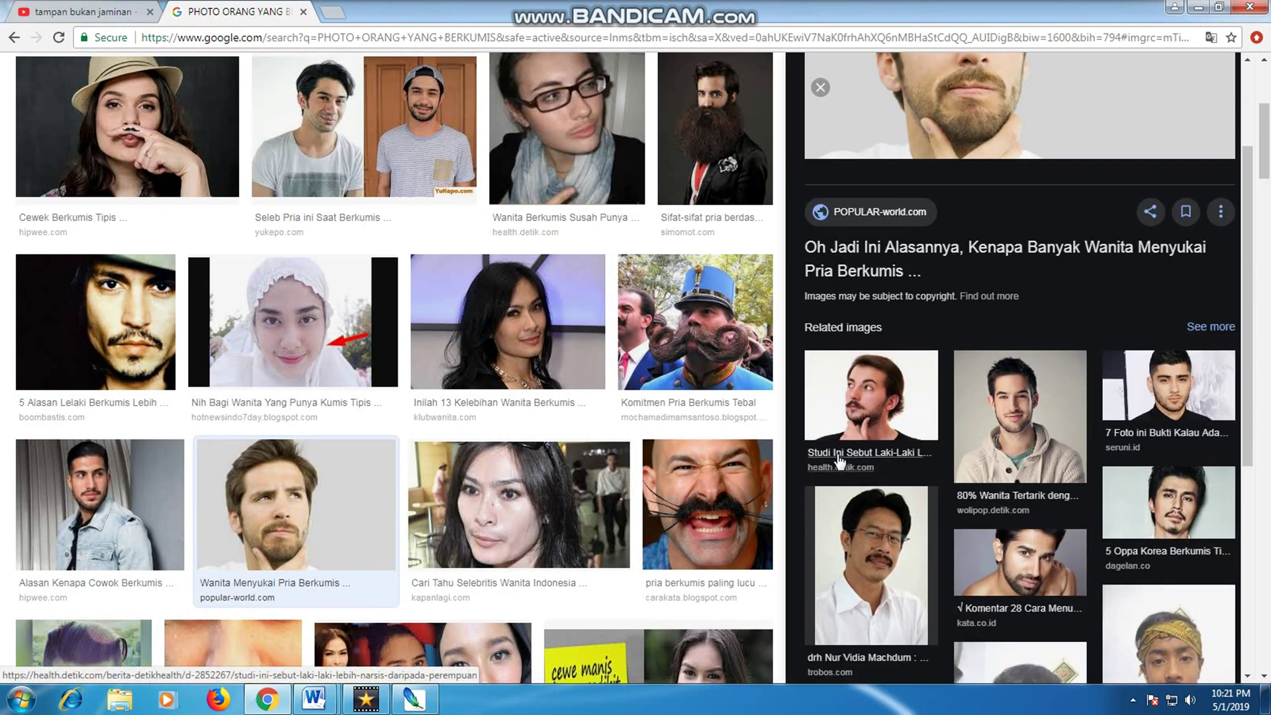
{"action": "scroll", "coordinate": [1019, 569], "scroll_direction": "down", "scroll_amount": 2}
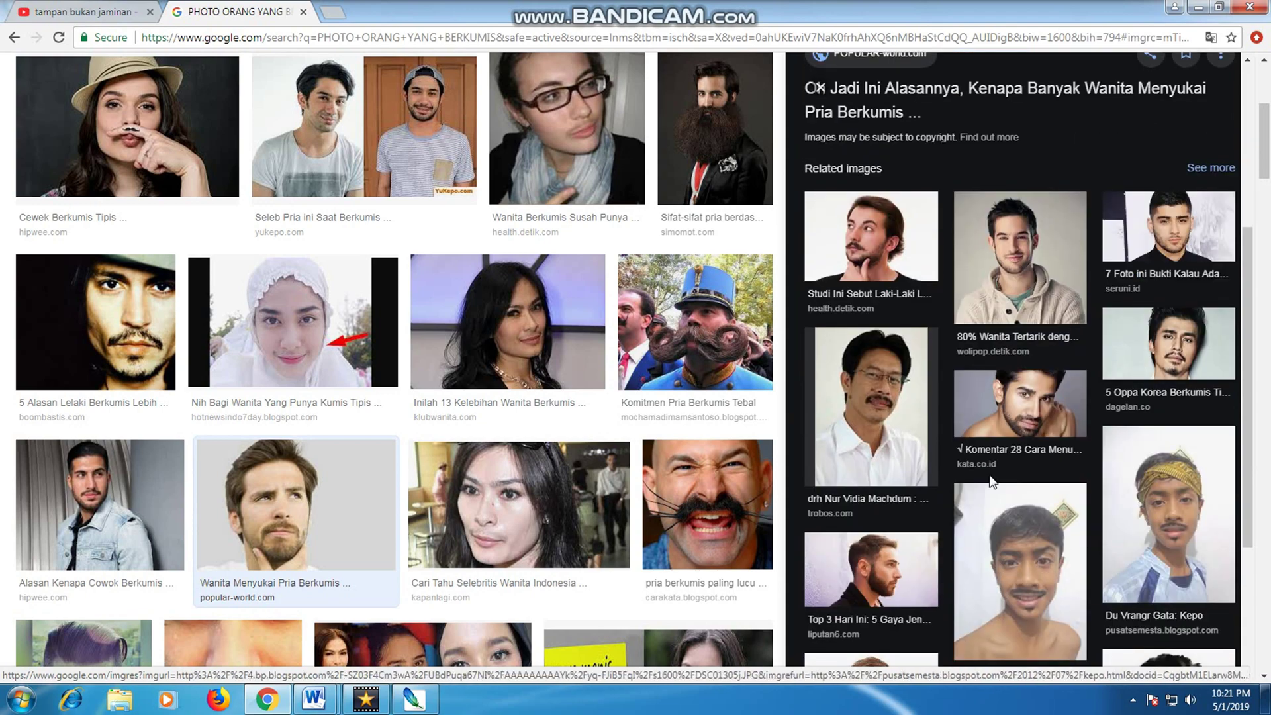
{"action": "scroll", "coordinate": [989, 475], "scroll_direction": "down", "scroll_amount": 2}
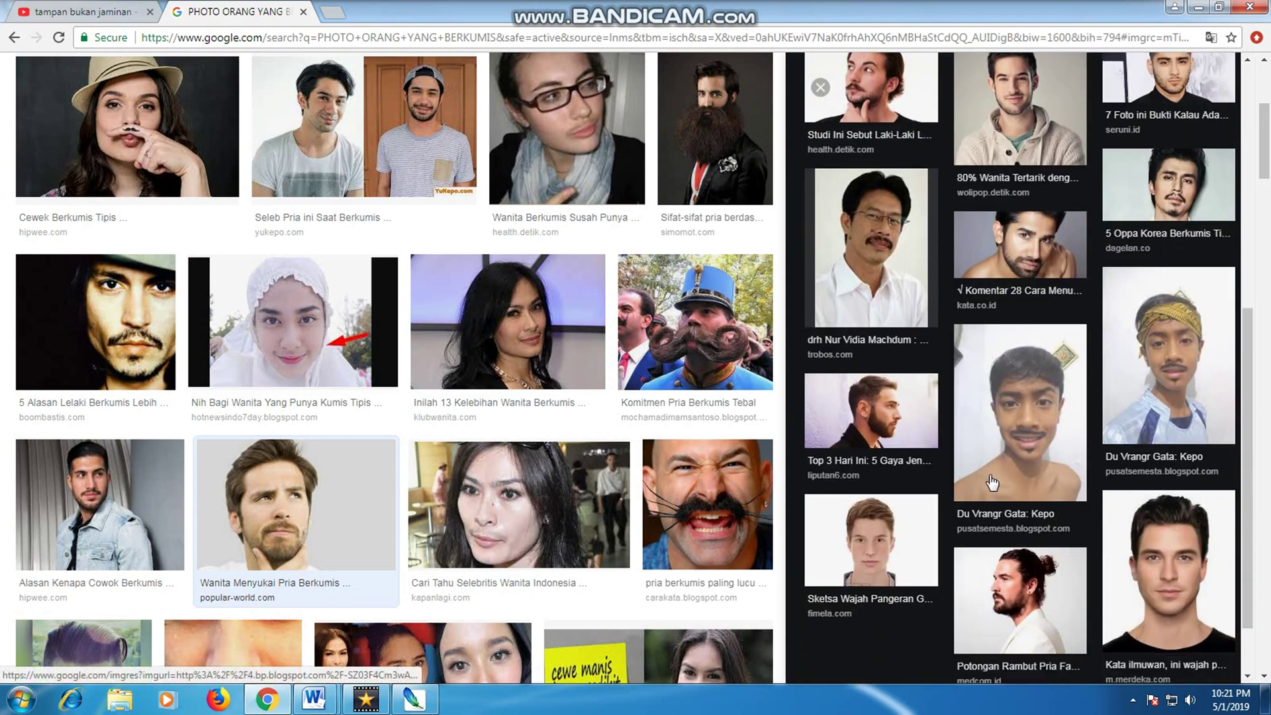
{"action": "scroll", "coordinate": [991, 483], "scroll_direction": "up", "scroll_amount": 1}
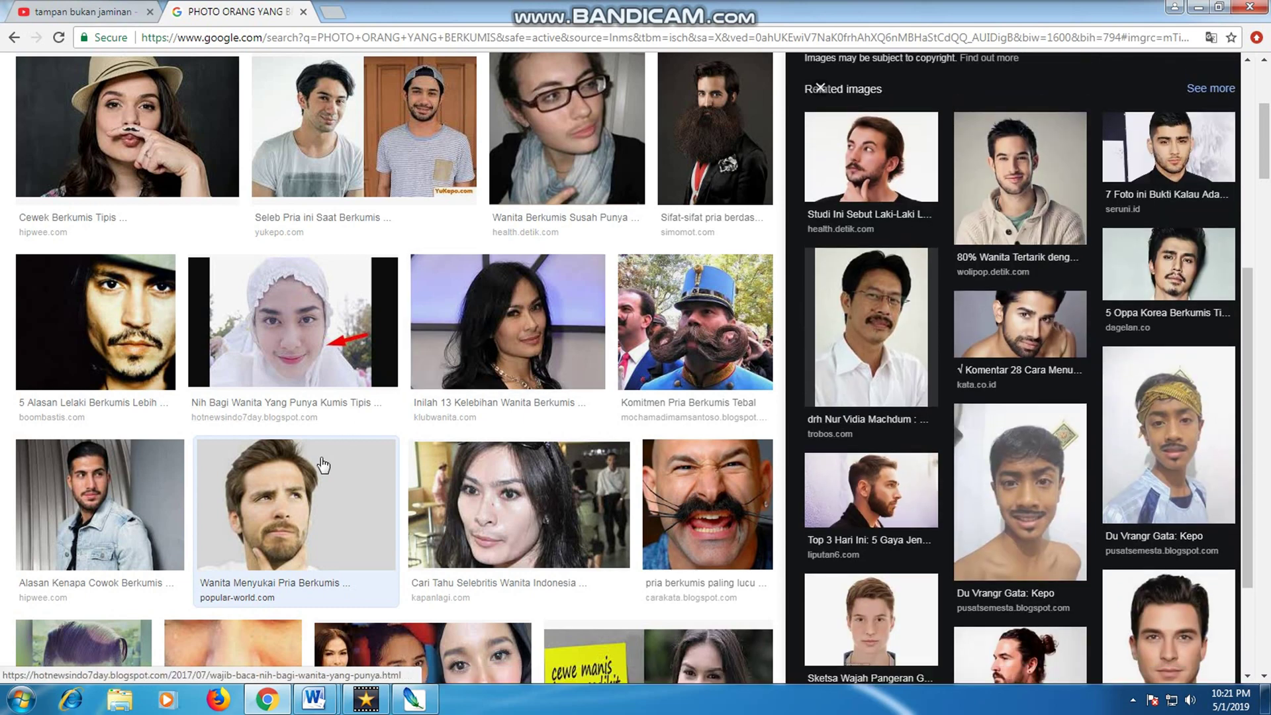
{"action": "scroll", "coordinate": [323, 465], "scroll_direction": "up", "scroll_amount": 5}
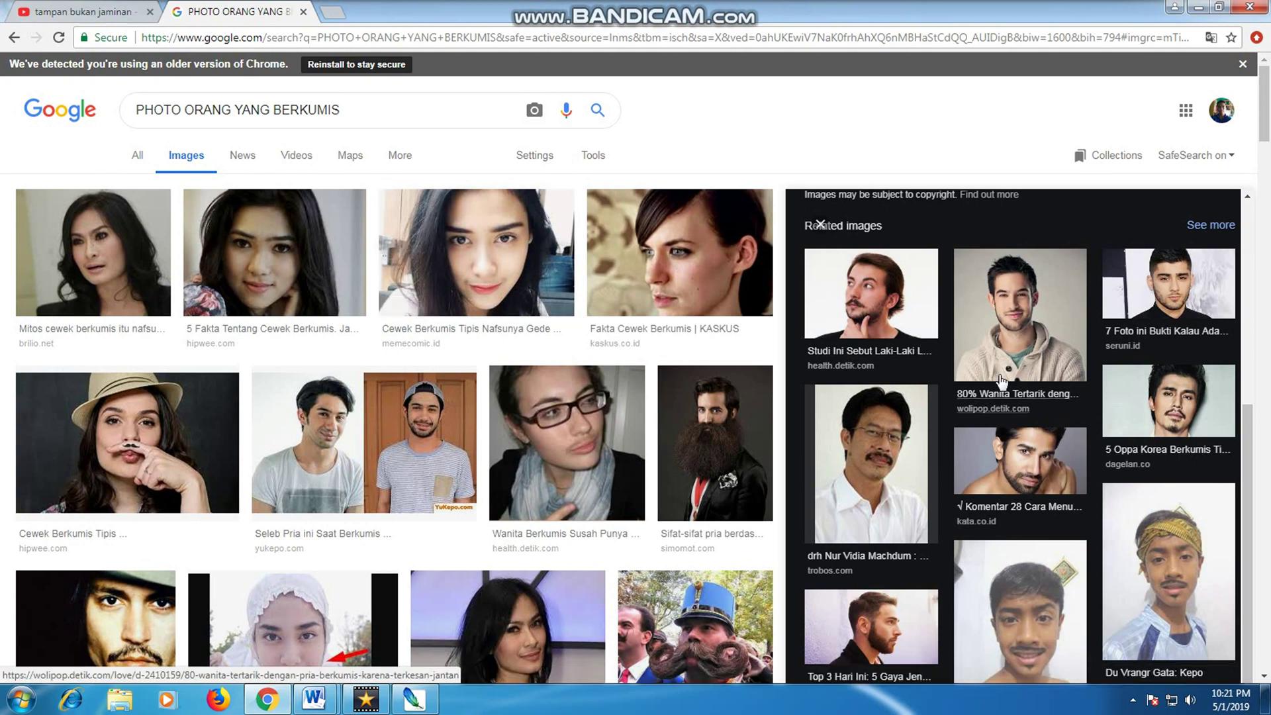
{"action": "scroll", "coordinate": [1001, 381], "scroll_direction": "down", "scroll_amount": 2}
{"action": "scroll", "coordinate": [1002, 381], "scroll_direction": "down", "scroll_amount": 3}
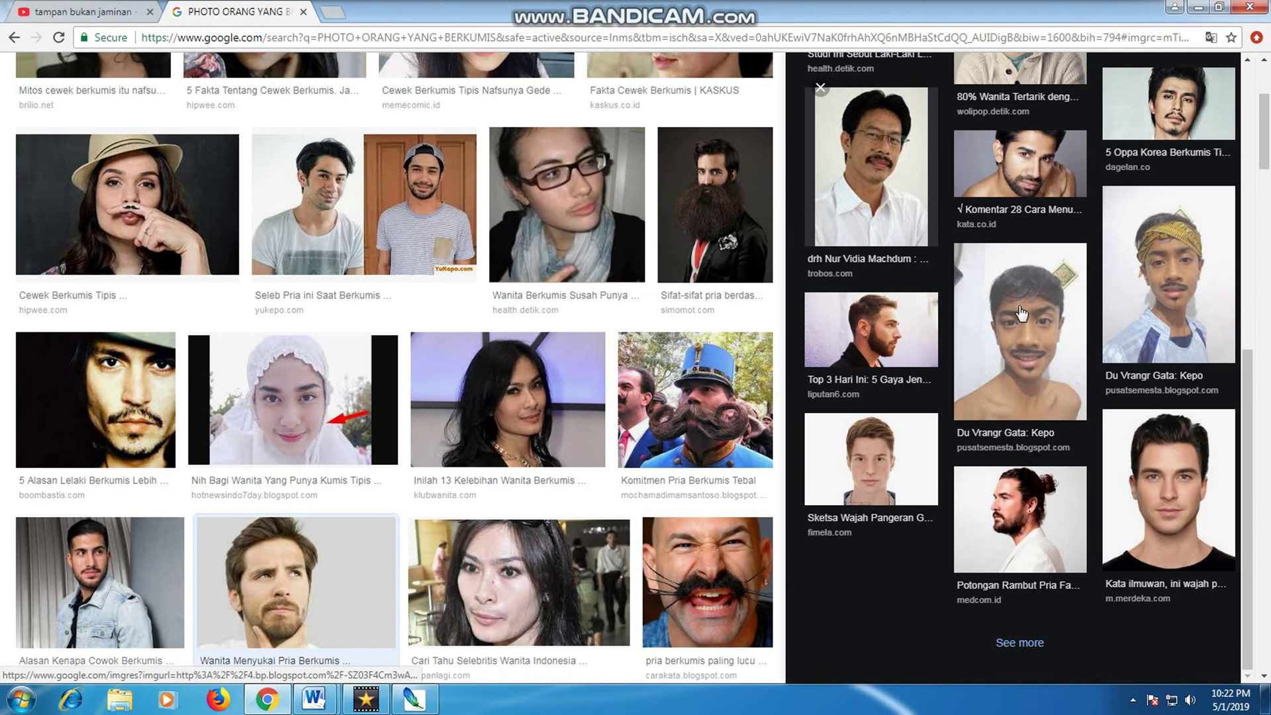
{"action": "left_click", "coordinate": [1019, 353]}
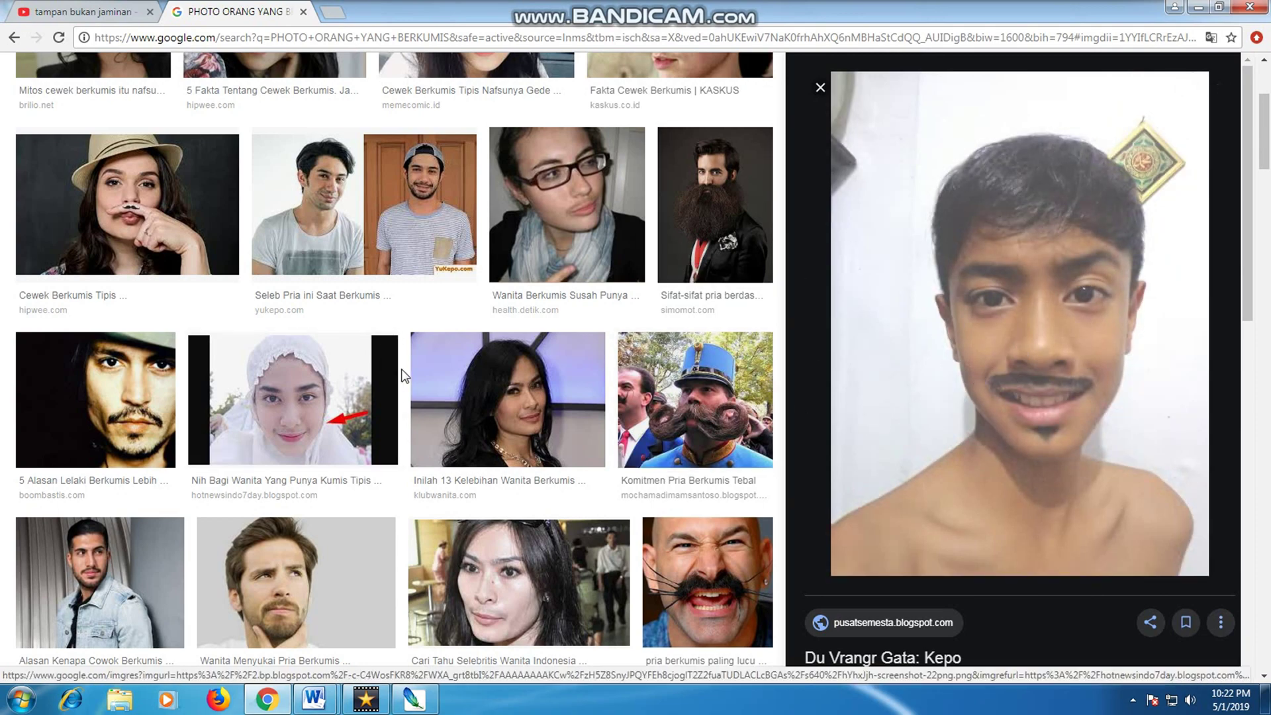
- Look further through the image results and open the preview of the man looking down from mualliminonal.blogspot.com
{"action": "scroll", "coordinate": [397, 377], "scroll_direction": "down", "scroll_amount": 3}
{"action": "scroll", "coordinate": [467, 400], "scroll_direction": "down", "scroll_amount": 3}
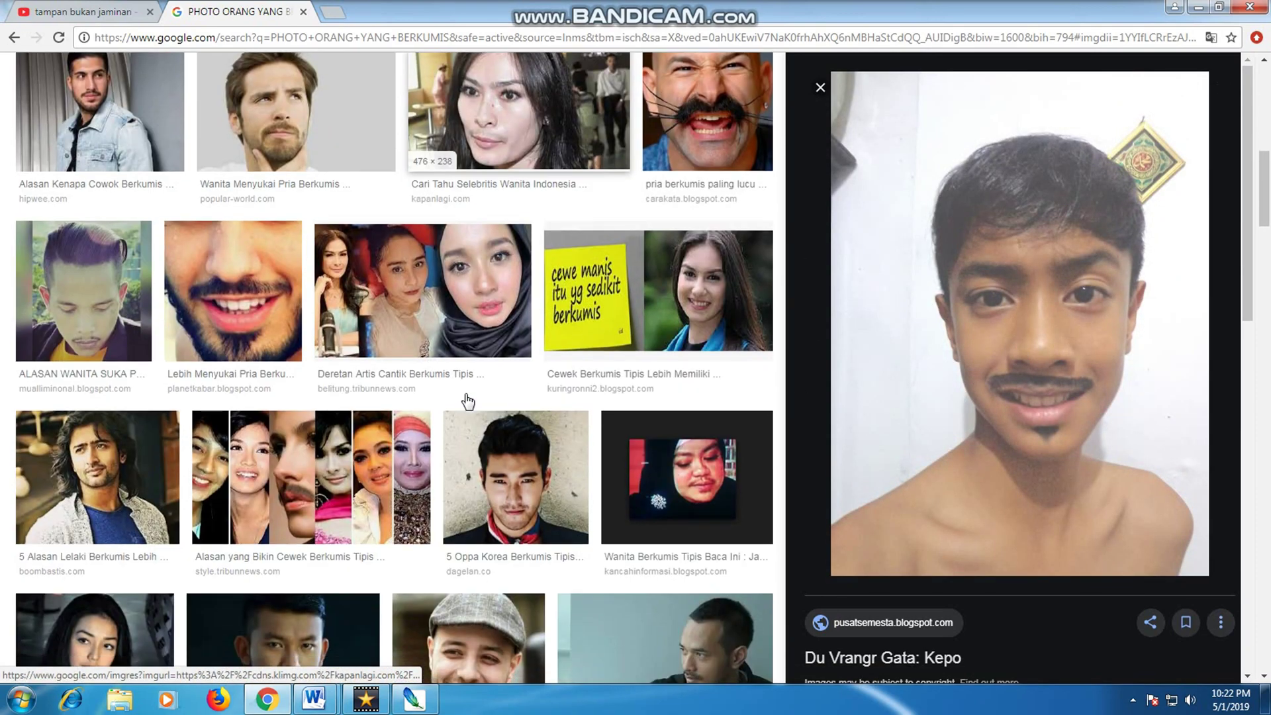
{"action": "scroll", "coordinate": [470, 397], "scroll_direction": "down", "scroll_amount": 3}
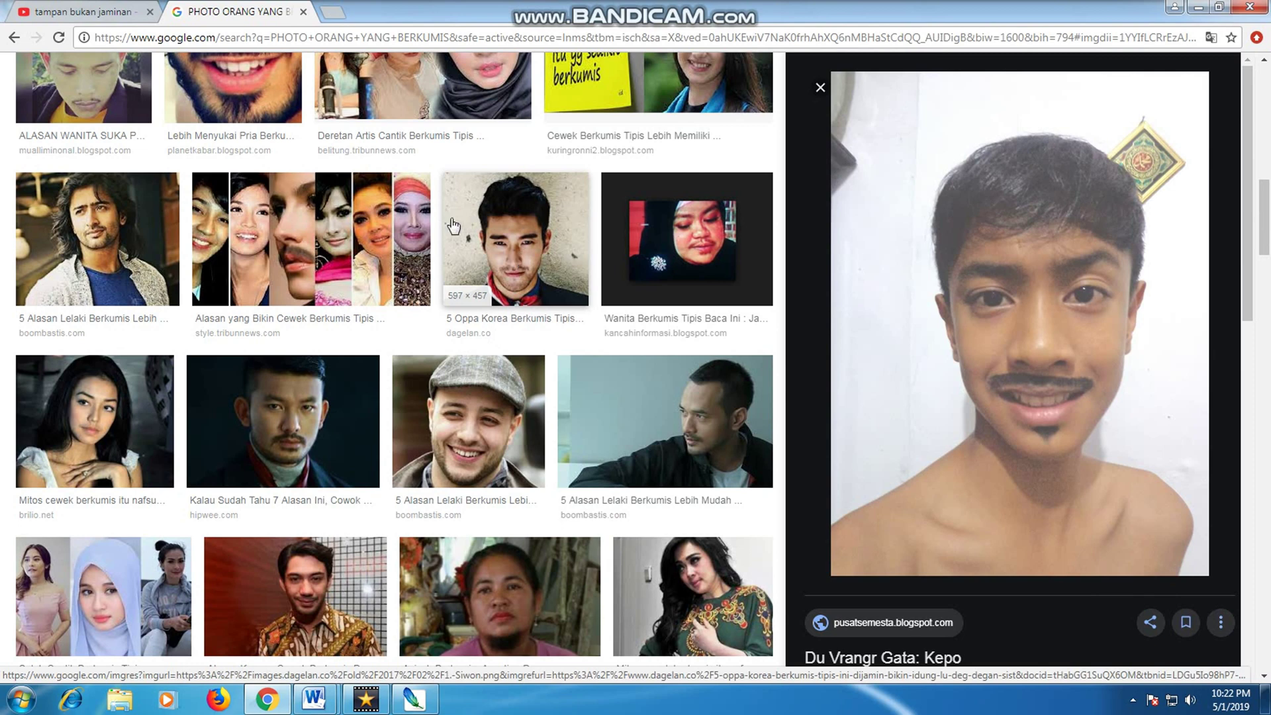
{"action": "left_click", "coordinate": [84, 93]}
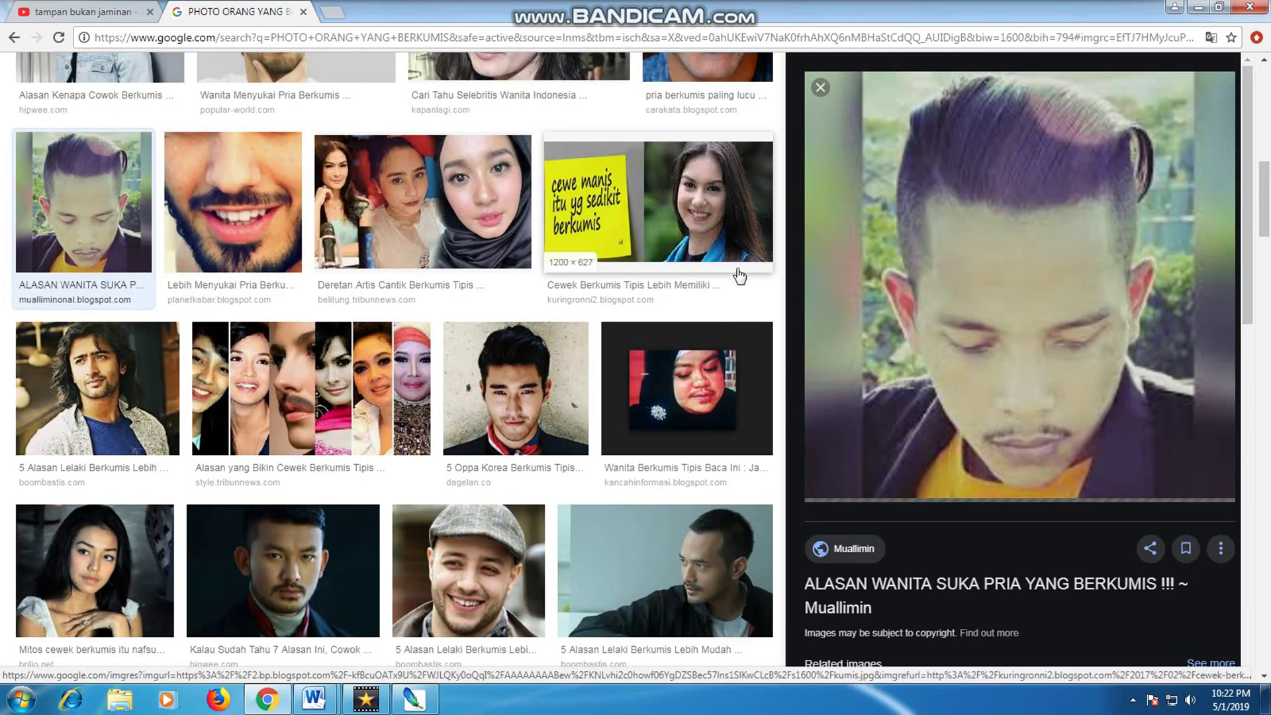
- Save the previewed photo of the man looking down to the Desktop as a JPG under its suggested file name
{"action": "right_click", "coordinate": [970, 233]}
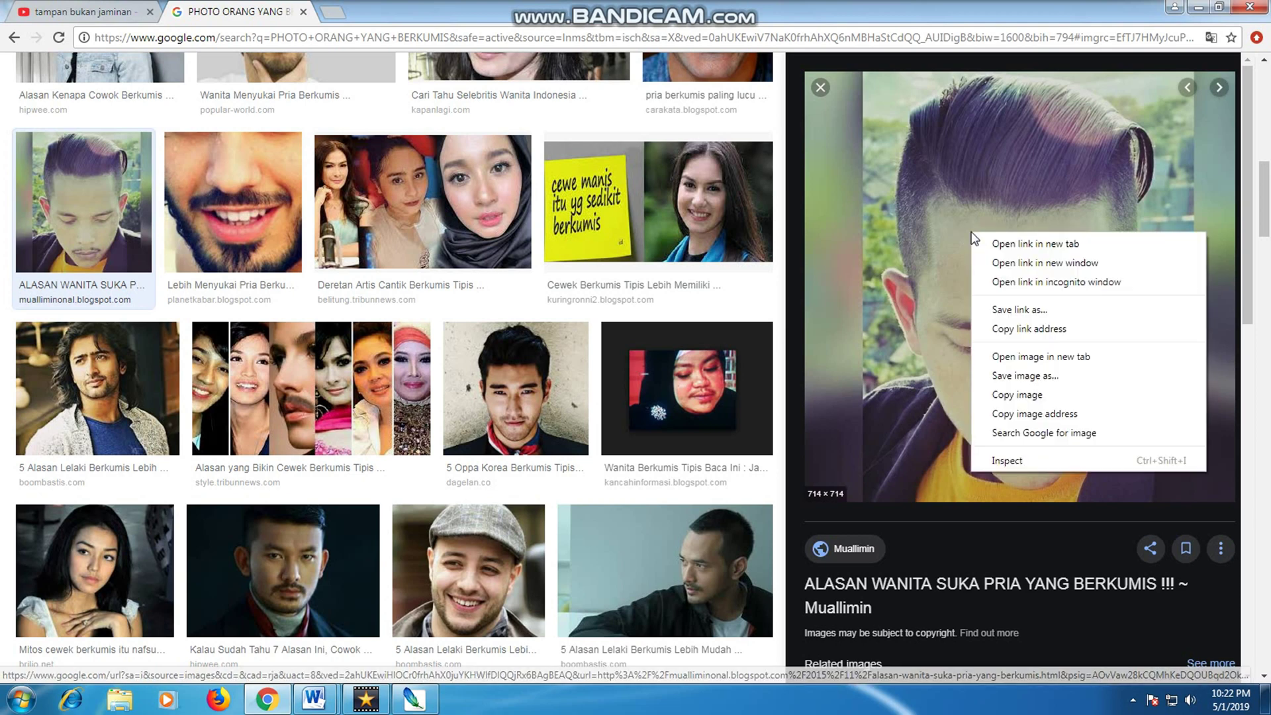
{"action": "left_click", "coordinate": [1017, 376]}
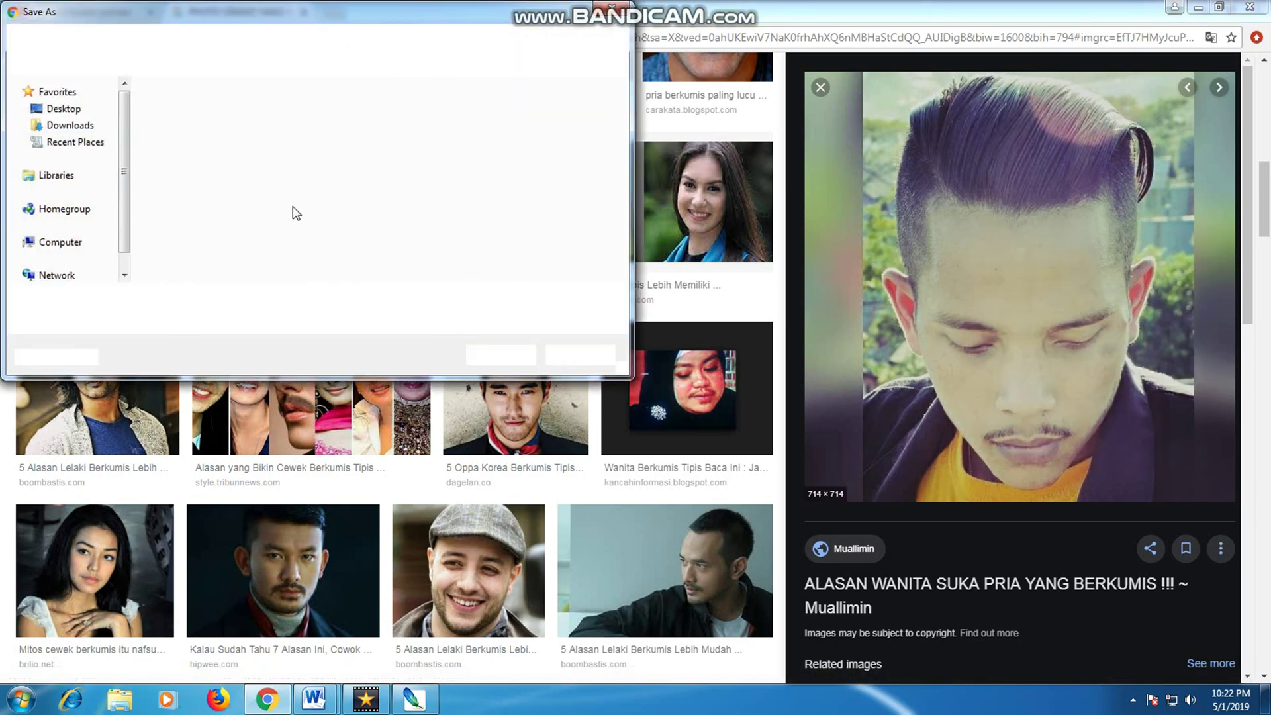
{"action": "left_click", "coordinate": [61, 110]}
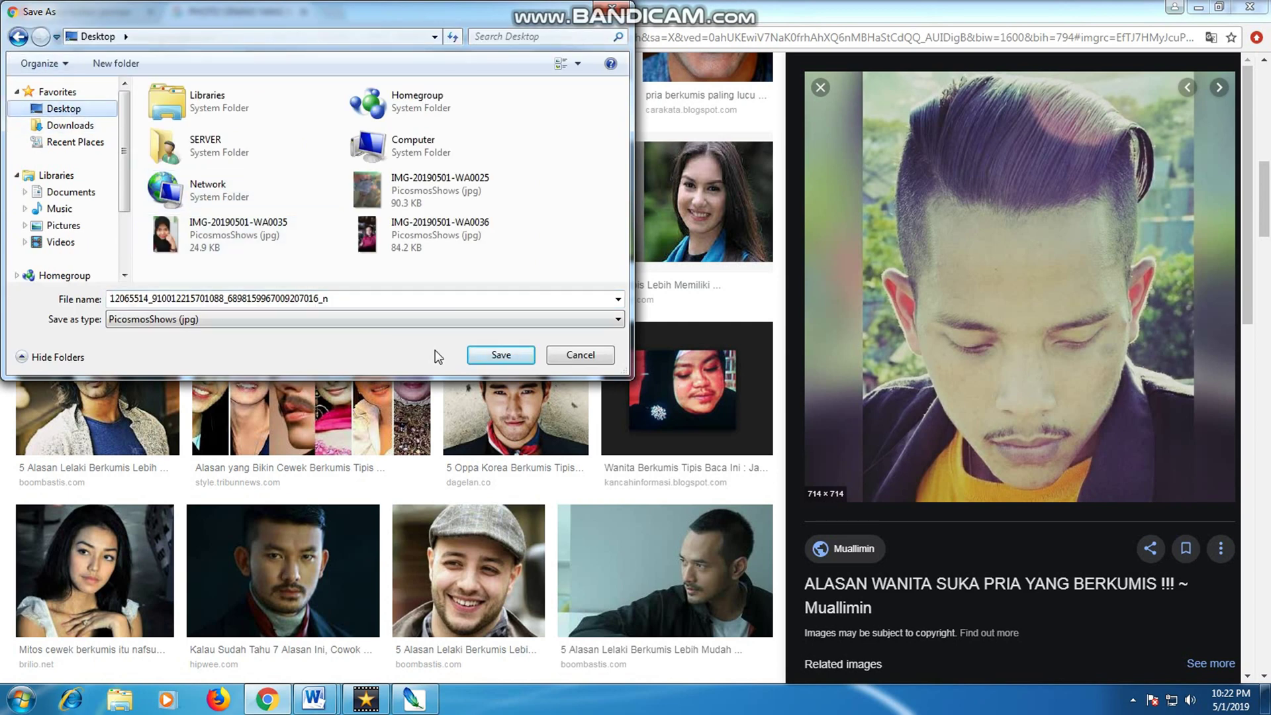
{"action": "left_click", "coordinate": [501, 355]}
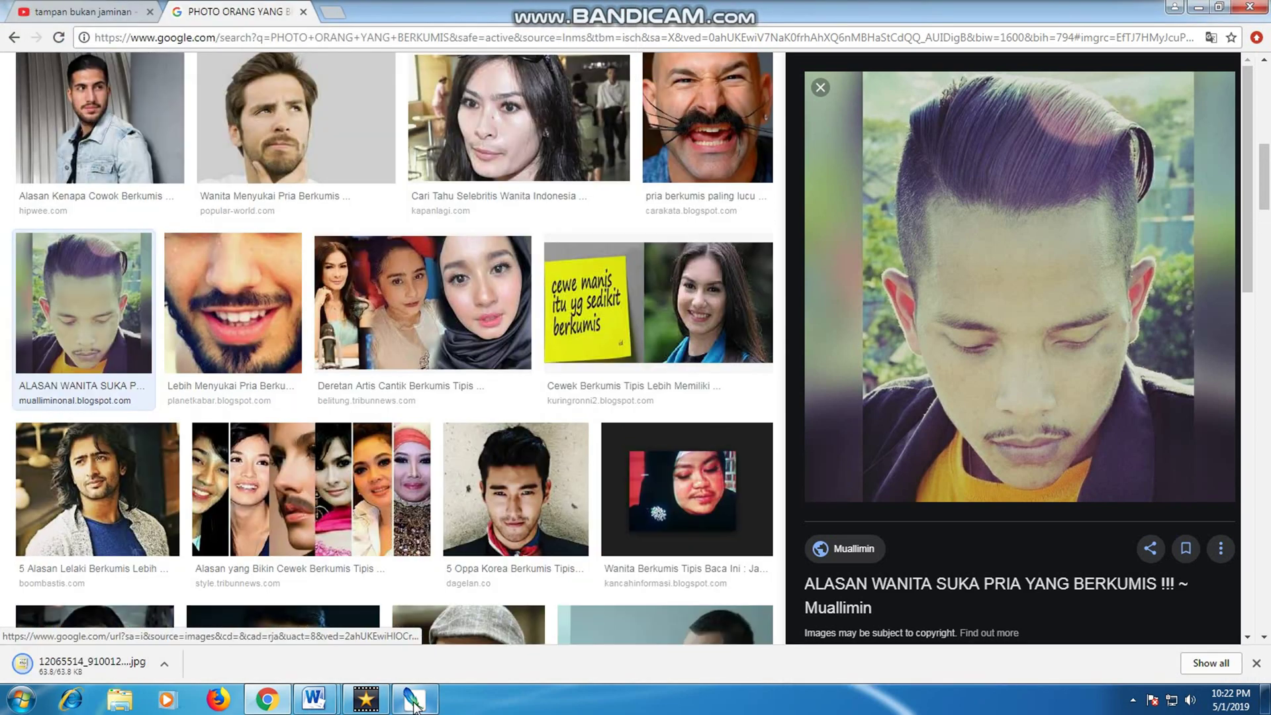
{"action": "left_click", "coordinate": [411, 699]}
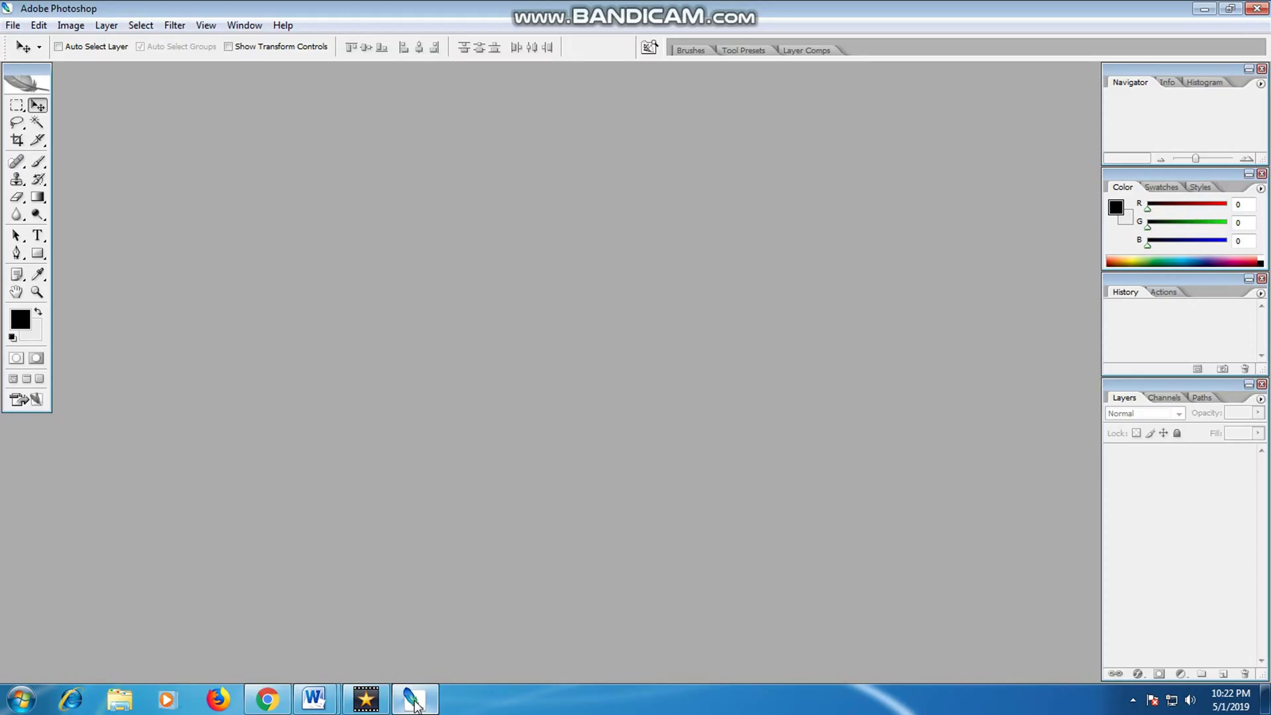
{"action": "left_click", "coordinate": [11, 26]}
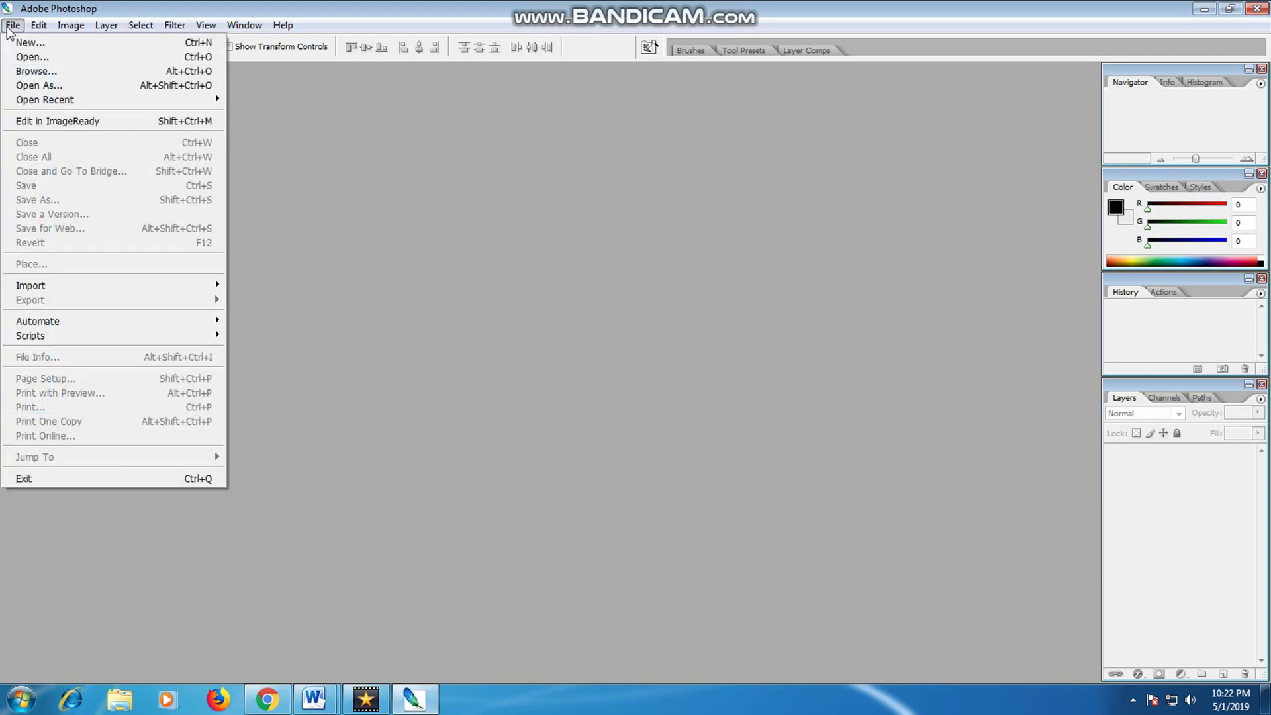
{"action": "left_click", "coordinate": [39, 58]}
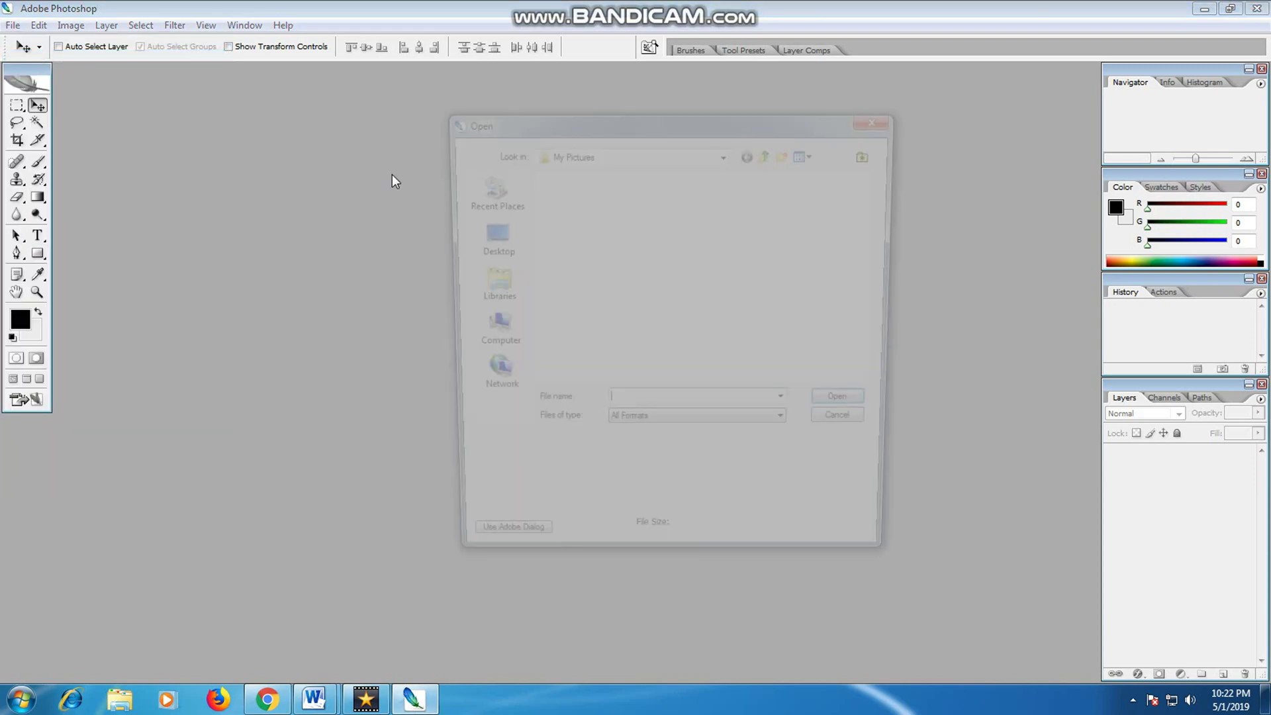
{"action": "left_click", "coordinate": [499, 236]}
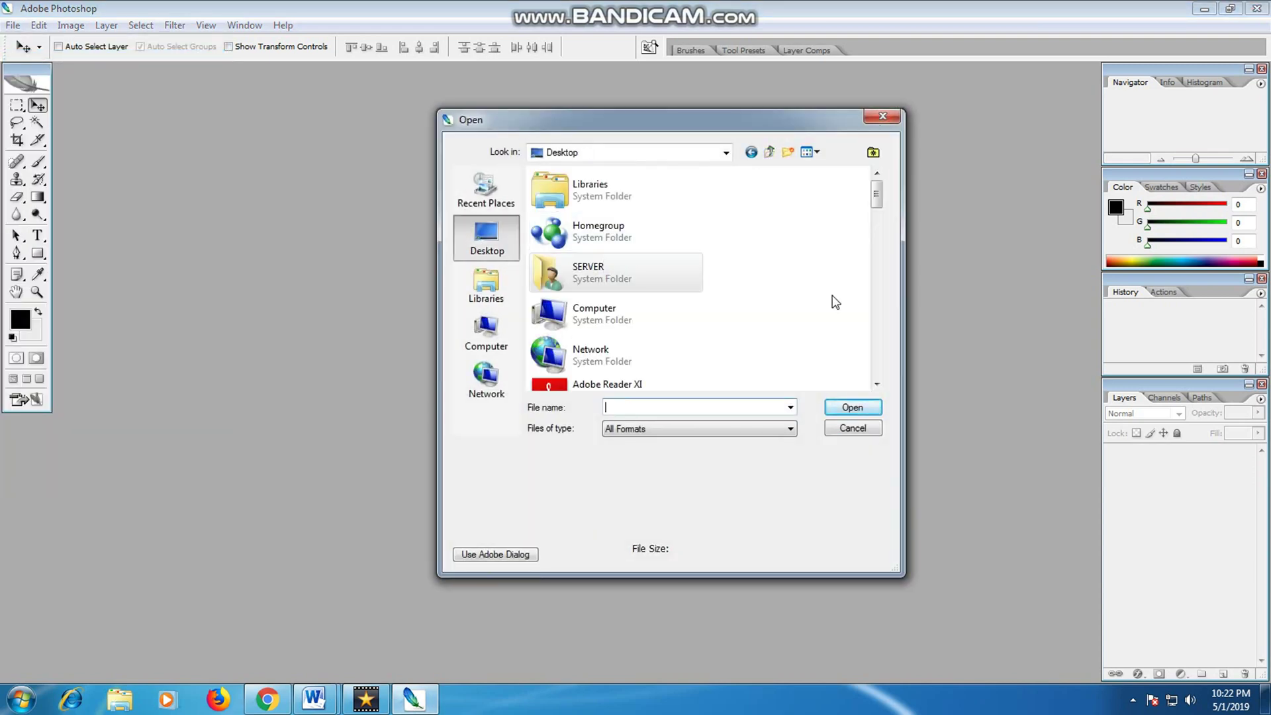
{"action": "left_click_drag", "start_coordinate": [877, 198], "coordinate": [882, 296]}
{"action": "left_click", "coordinate": [682, 328]}
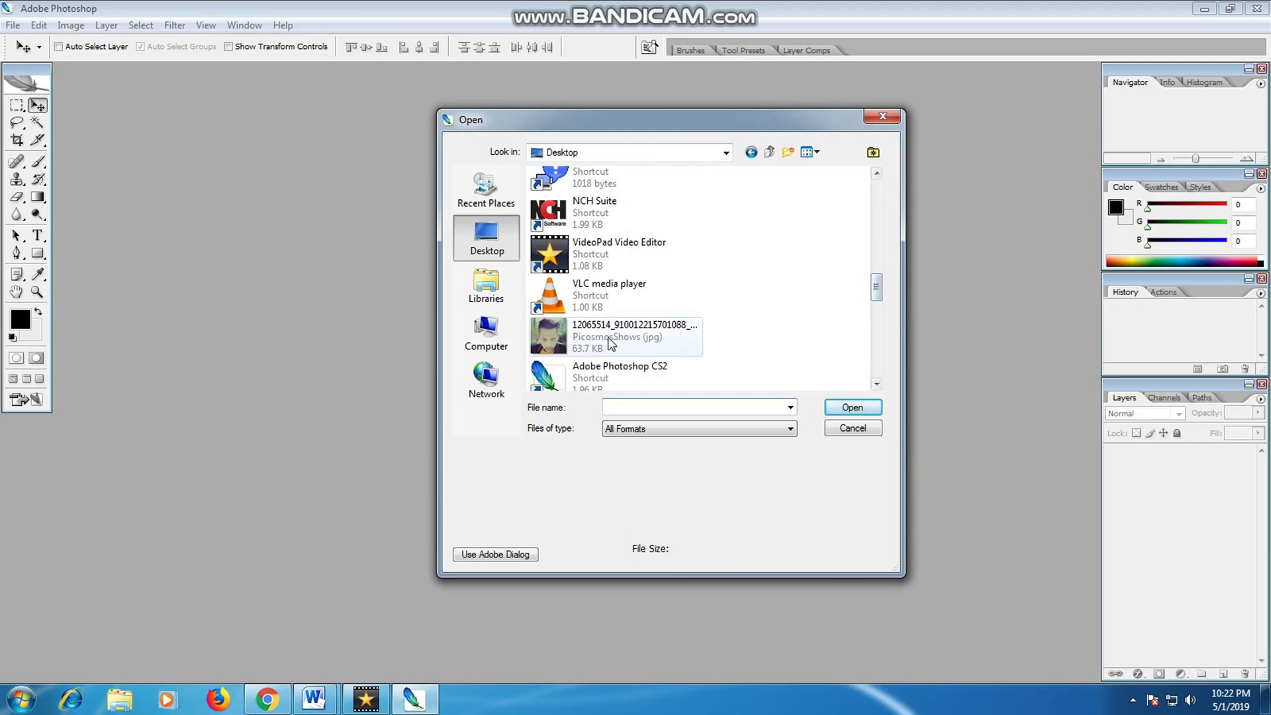
{"action": "left_click", "coordinate": [864, 410]}
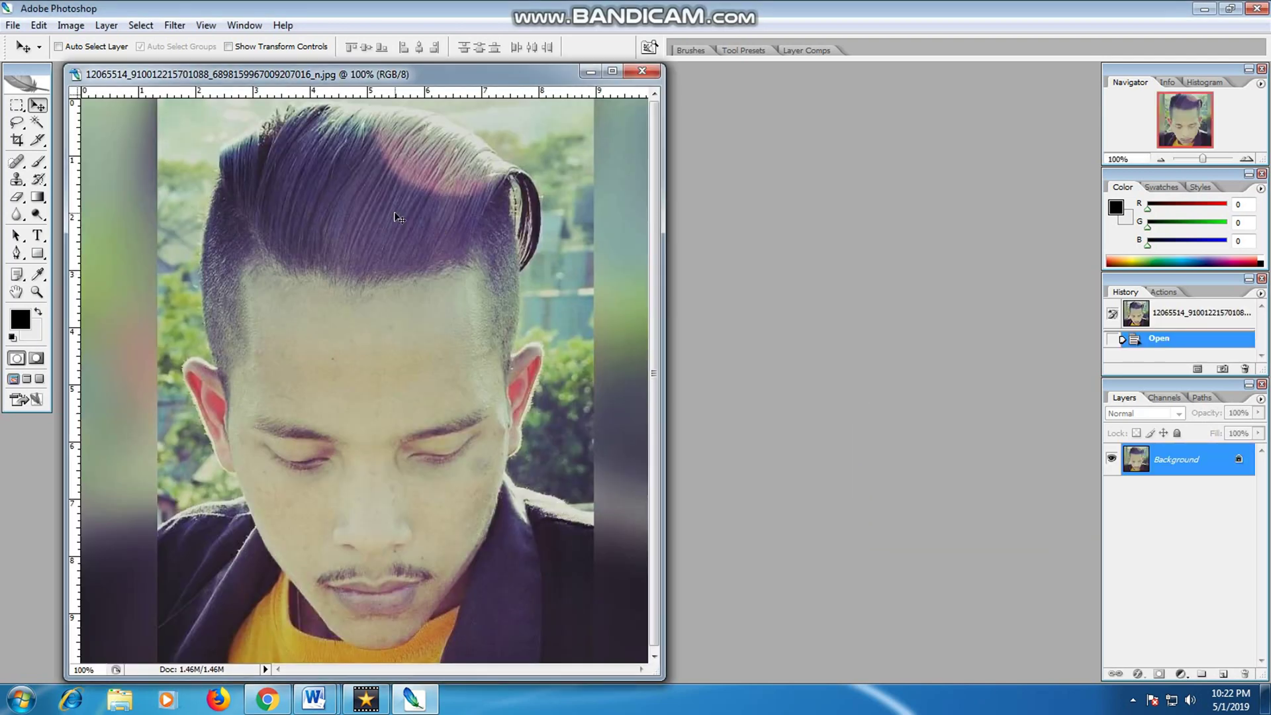
- Create a new blank document with the preset settings and arrange its window and the photo window side by side
{"action": "left_click_drag", "start_coordinate": [413, 74], "coordinate": [741, 56]}
{"action": "left_click", "coordinate": [11, 25]}
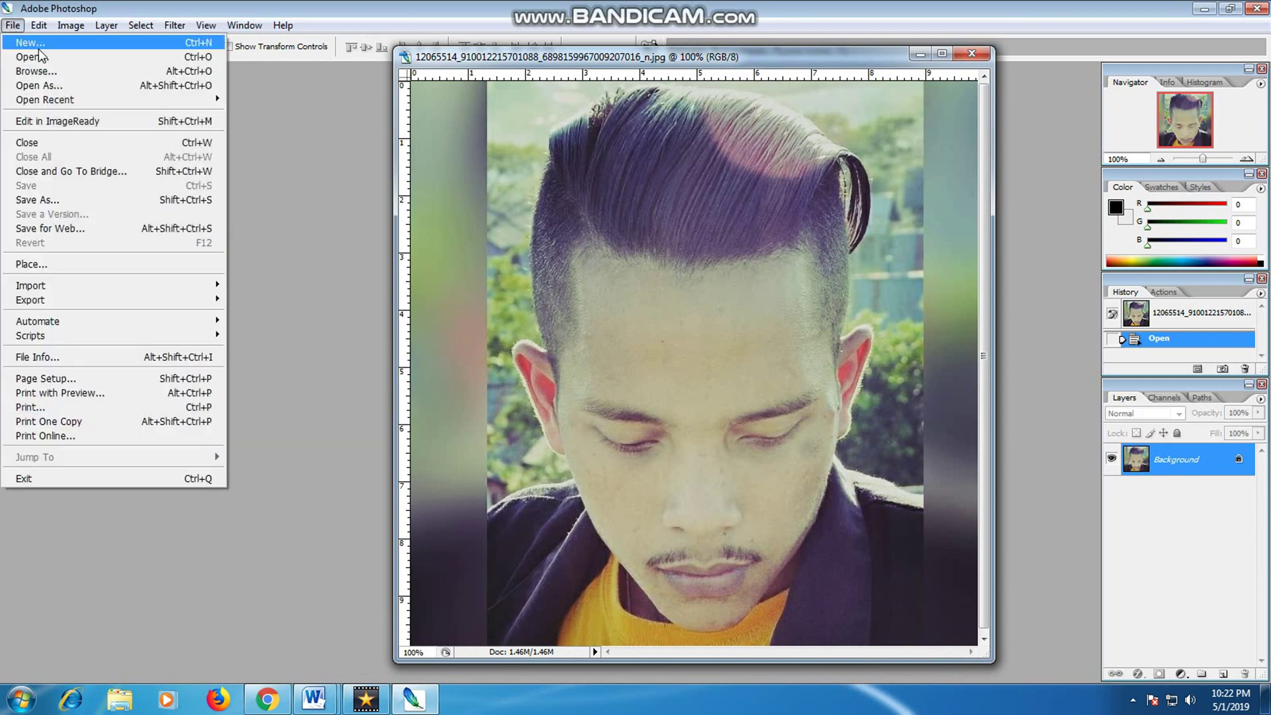
{"action": "left_click", "coordinate": [30, 40]}
{"action": "left_click", "coordinate": [791, 184]}
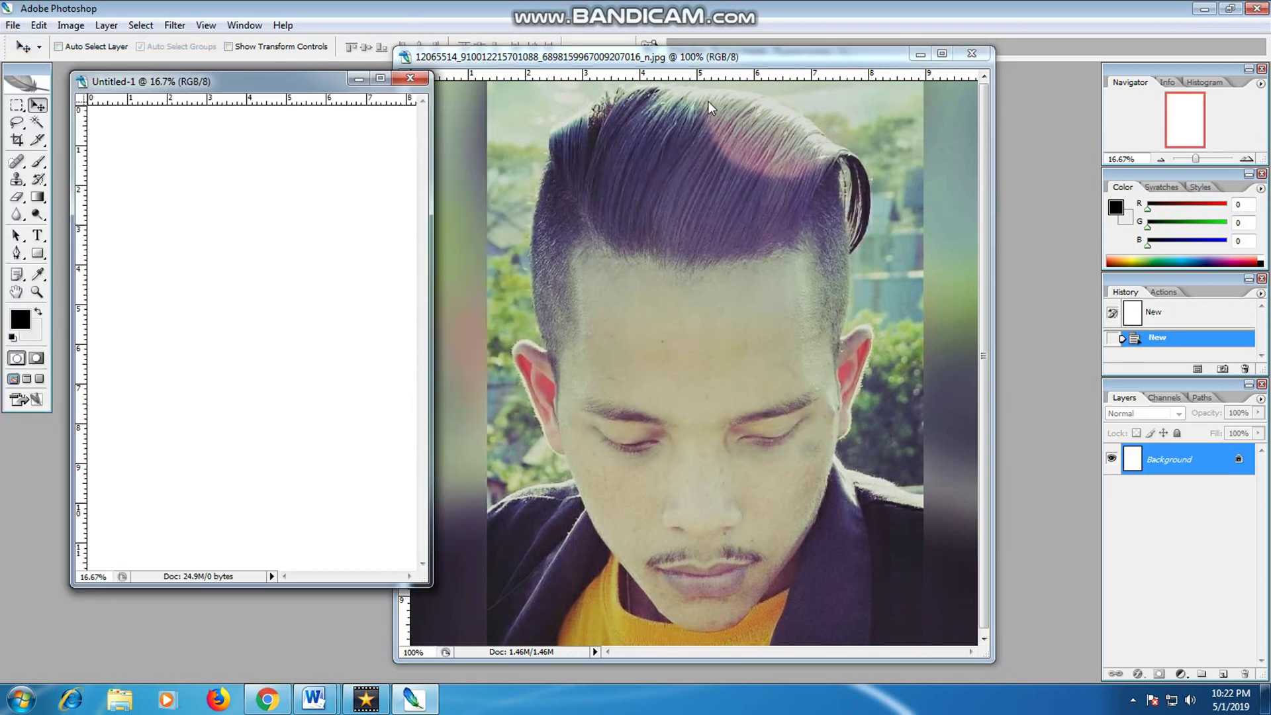
{"action": "left_click_drag", "start_coordinate": [683, 58], "coordinate": [839, 107]}
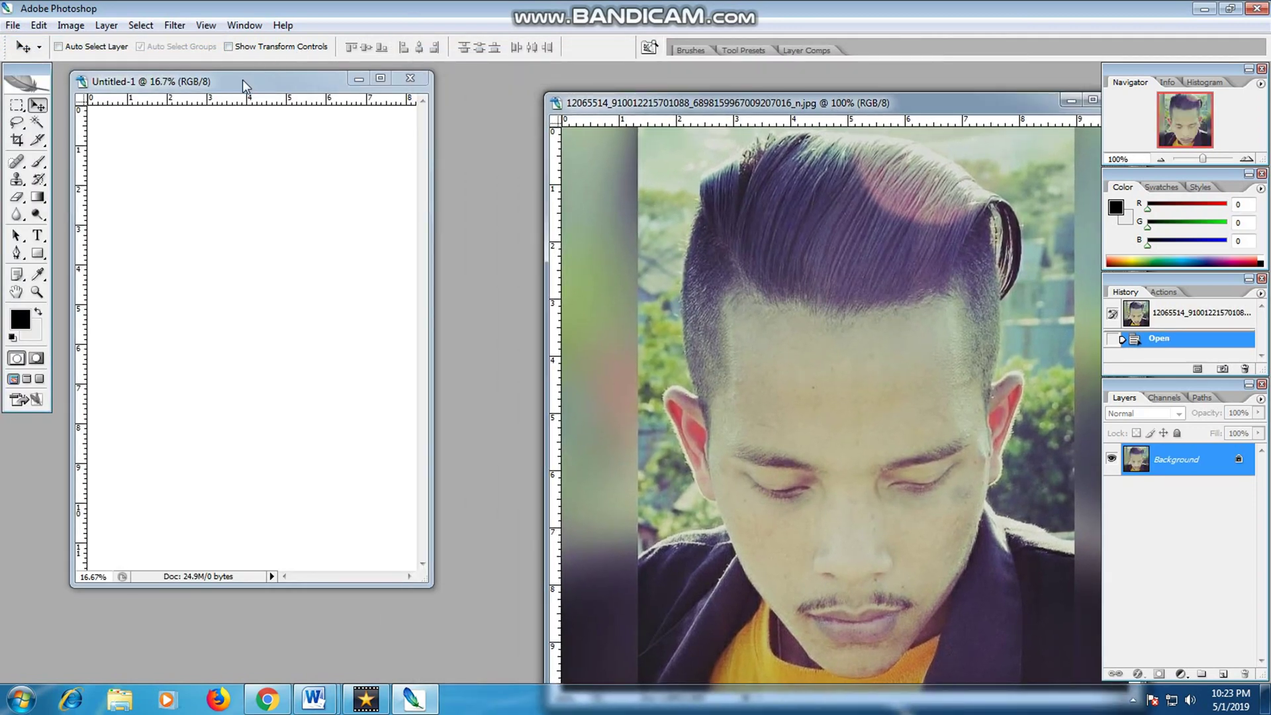
{"action": "left_click_drag", "start_coordinate": [242, 79], "coordinate": [509, 110]}
- Start a text block near the top of the blank page with the line "SEKARANG OBJEK YANG AKAN"
{"action": "left_click", "coordinate": [38, 235]}
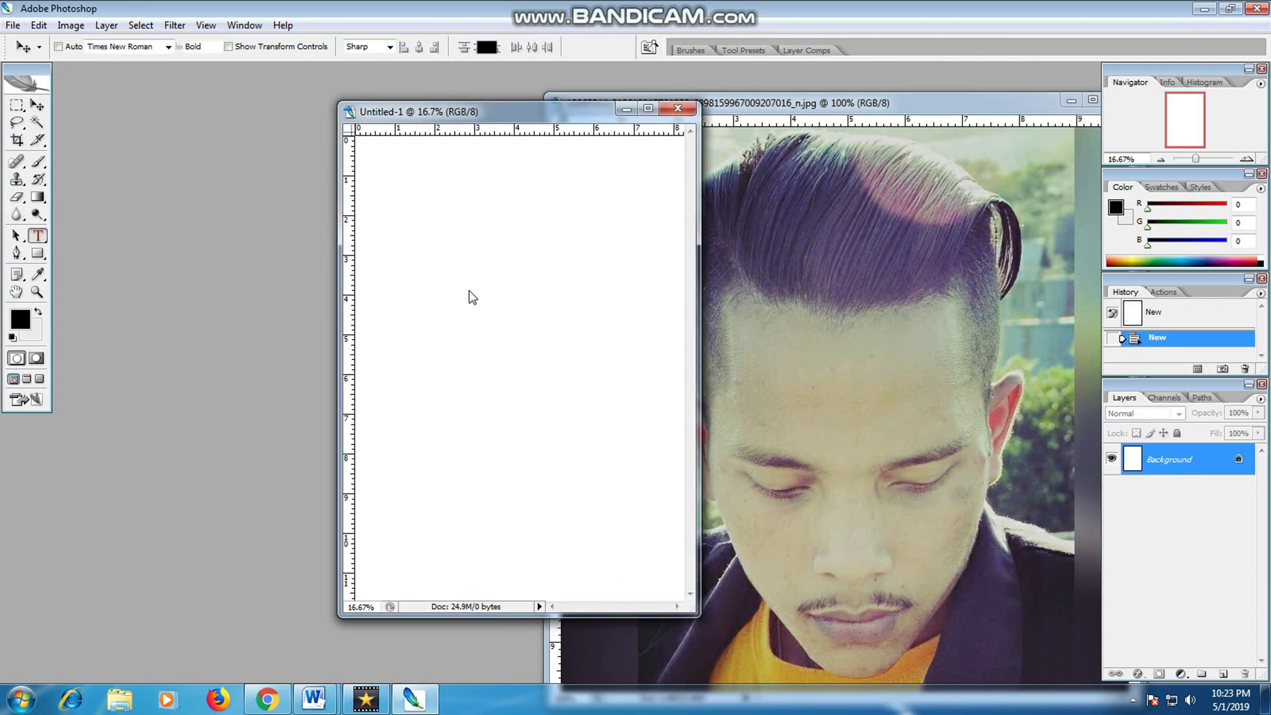
{"action": "left_click", "coordinate": [397, 237]}
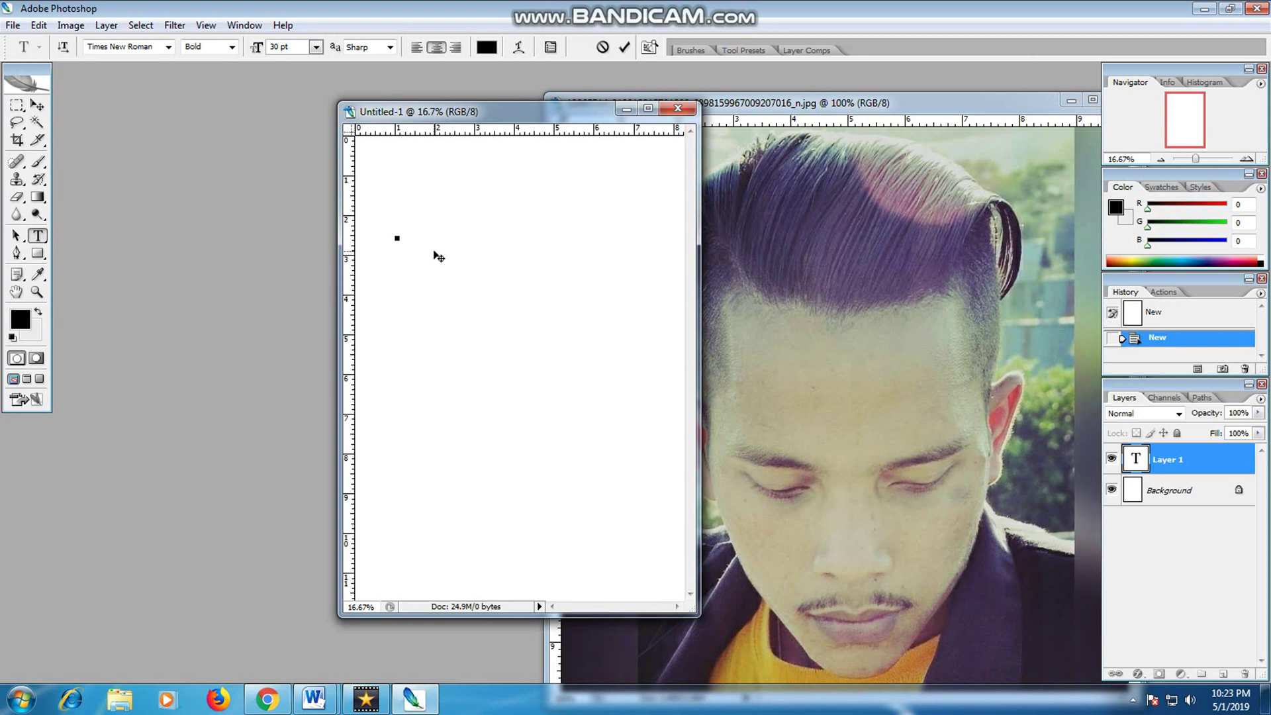
{"action": "type", "text": "SEKARANG KITA"}
{"action": "key", "text": "BackSpace"}
{"action": "key", "text": "BackSpace"}
{"action": "key", "text": "BackSpace"}
{"action": "key", "text": "BackSpace"}
{"action": "key", "text": "BackSpace"}
{"action": "type", "text": "OBJEK YANG AKAN "}
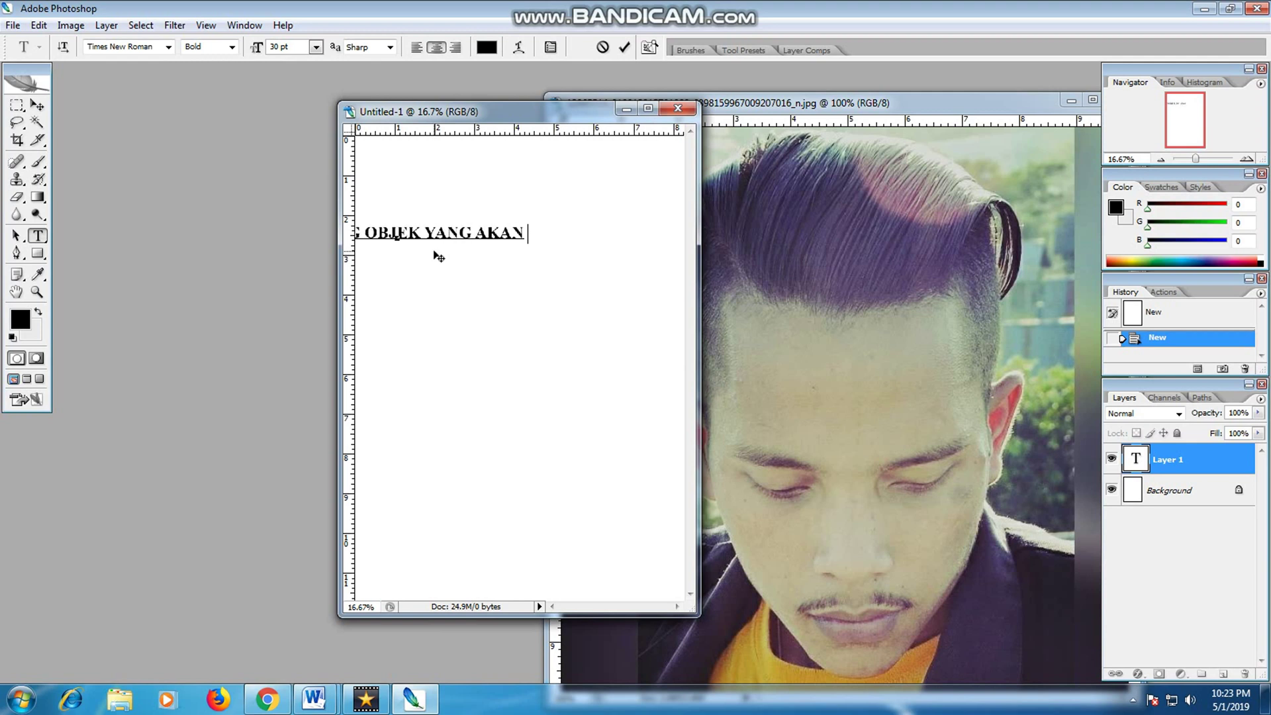
- Add the second line "DI HILANGKAN KUMISNYA TELAH ADA" to the text block and commit the text
{"action": "type", "text": "DIGANT"}
{"action": "key", "text": "BackSpace"}
{"action": "key", "text": "BackSpace"}
{"action": "type", "text": "LAN"}
{"action": "key", "text": "BackSpace"}
{"action": "key", "text": "BackSpace"}
{"action": "key", "text": "BackSpace"}
{"action": "key", "text": "BackSpace"}
{"action": "key", "text": "BackSpace"}
{"action": "type", "text": "HILANGKAN K"}
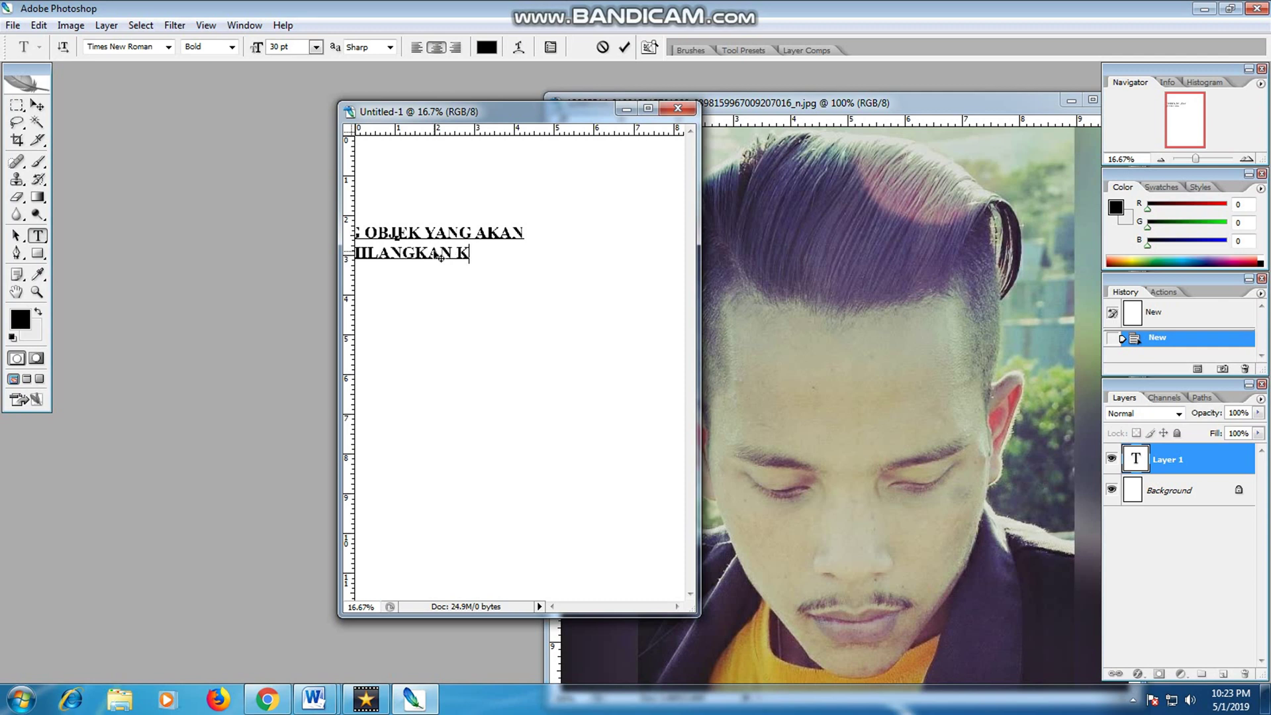
{"action": "type", "text": "UMISNYA "}
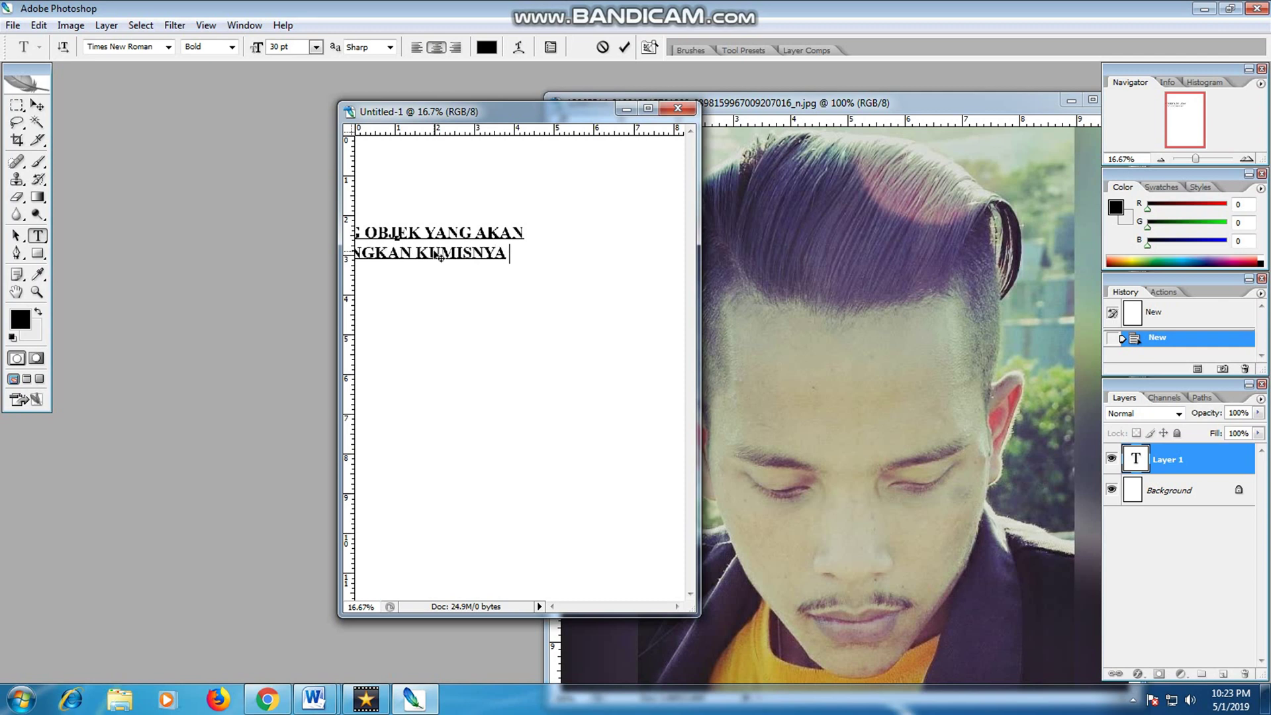
{"action": "type", "text": "TELA"}
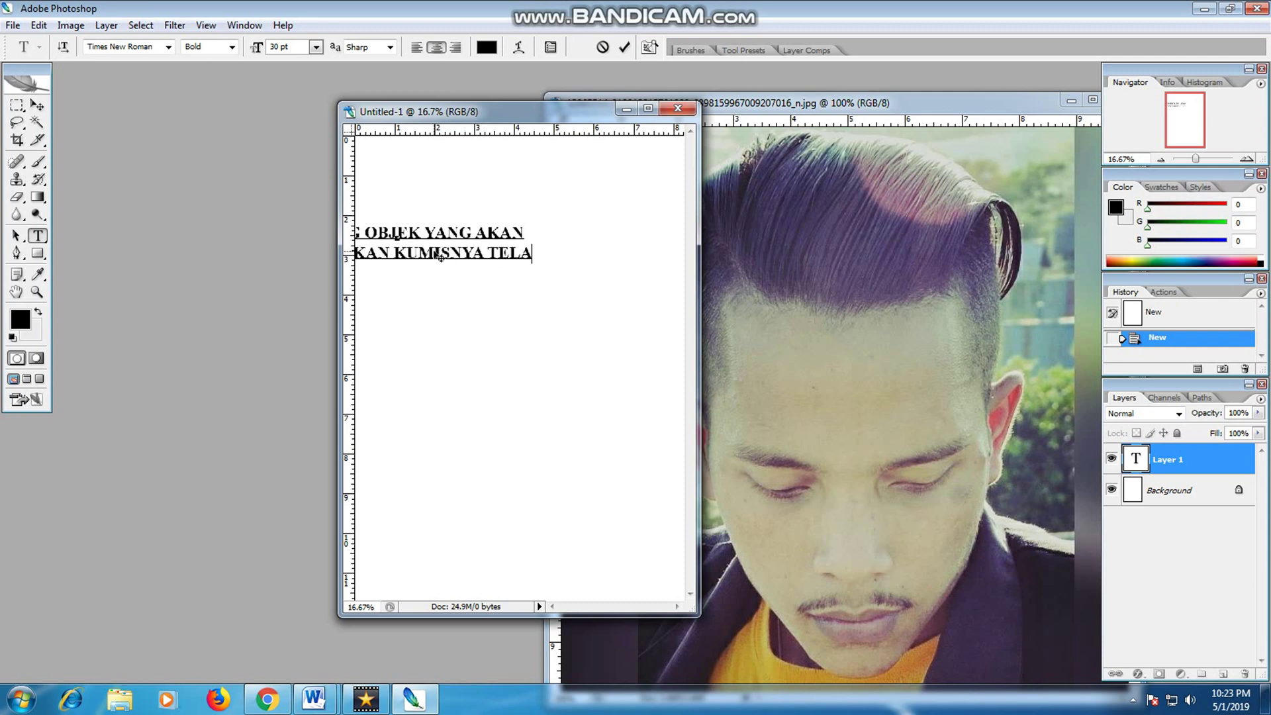
{"action": "type", "text": "H ADA"}
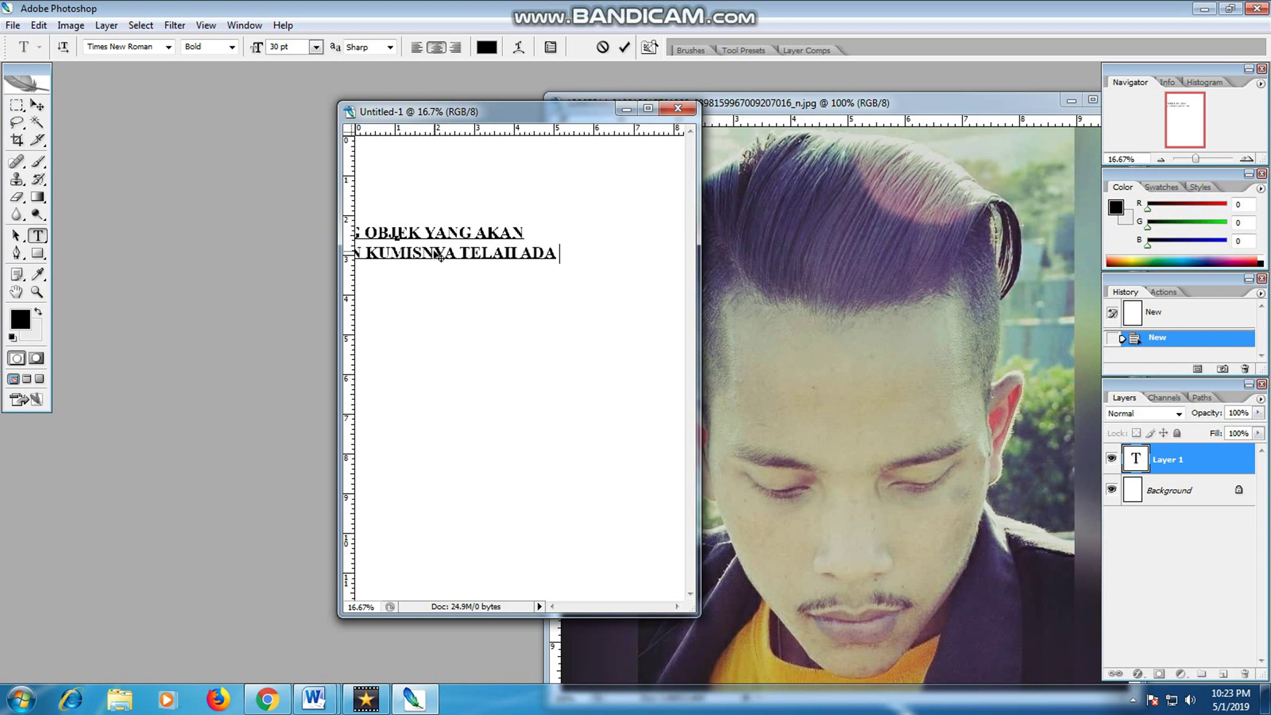
{"action": "left_click", "coordinate": [37, 105]}
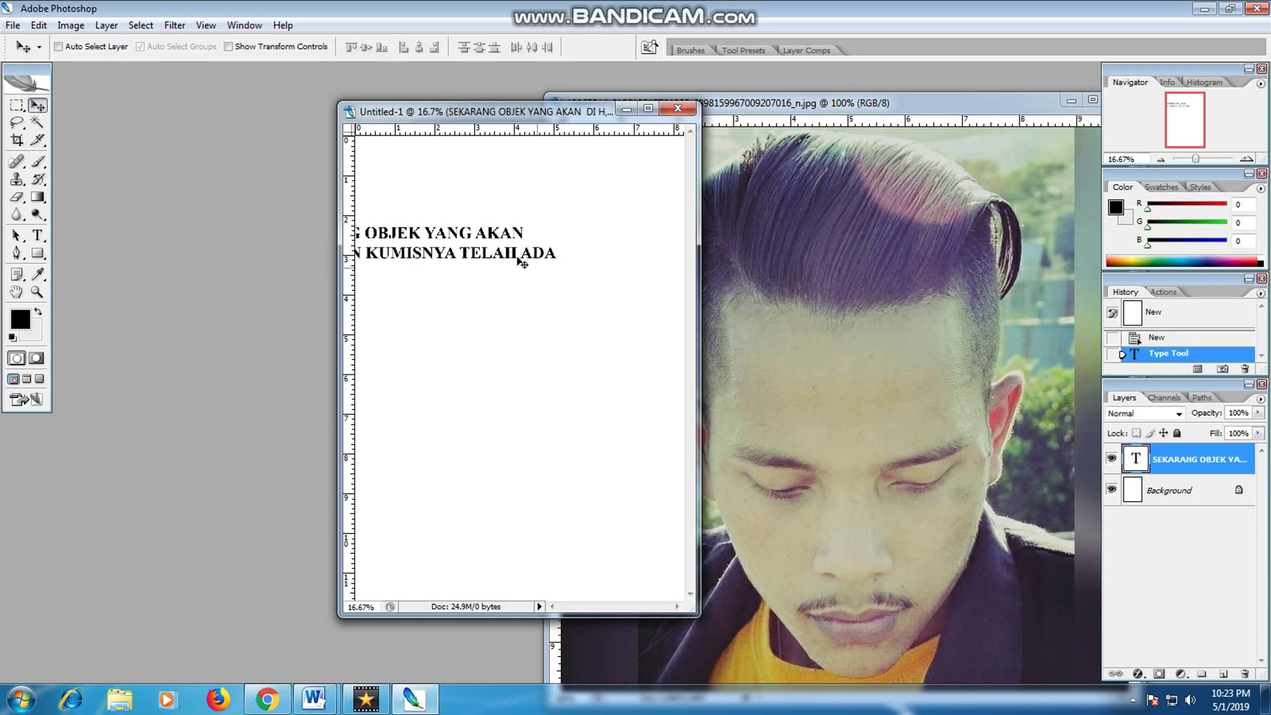
- Move the text fully onto the page and break its second line before "KUMISNYA", then commit the edit
{"action": "left_click_drag", "start_coordinate": [522, 262], "coordinate": [567, 277]}
{"action": "left_click", "coordinate": [37, 235]}
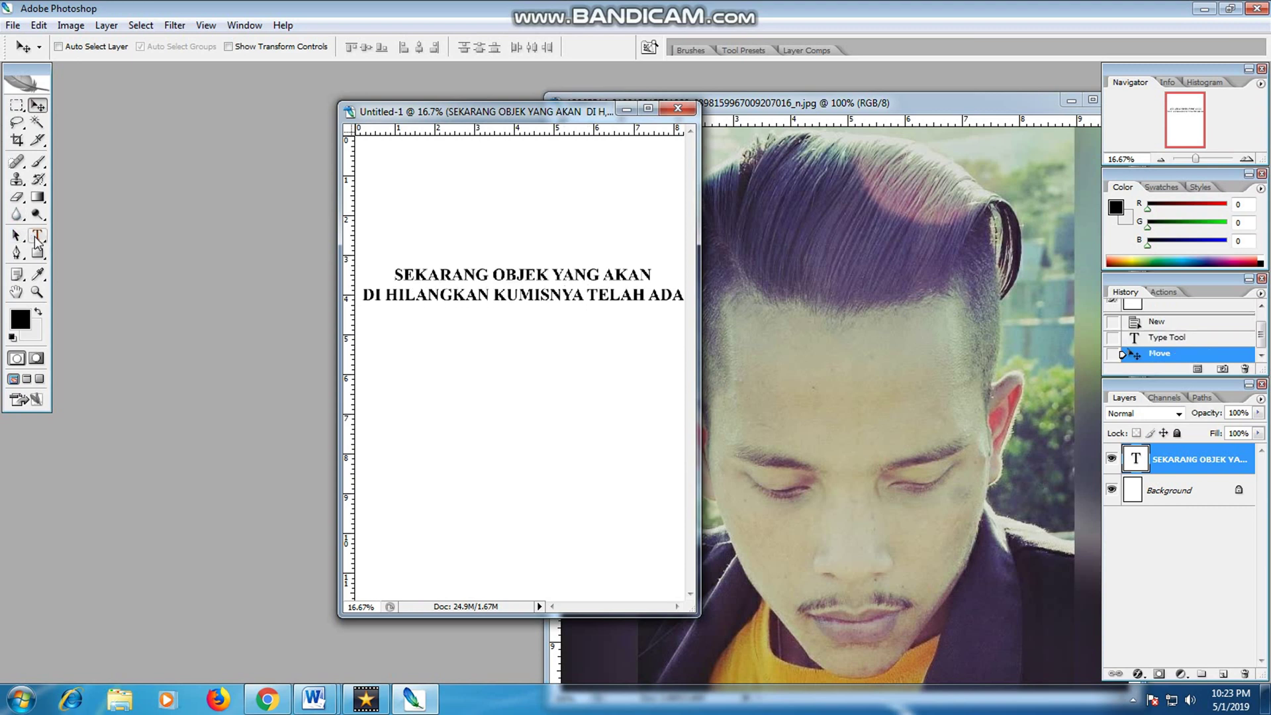
{"action": "left_click", "coordinate": [495, 296]}
{"action": "key", "text": "Return"}
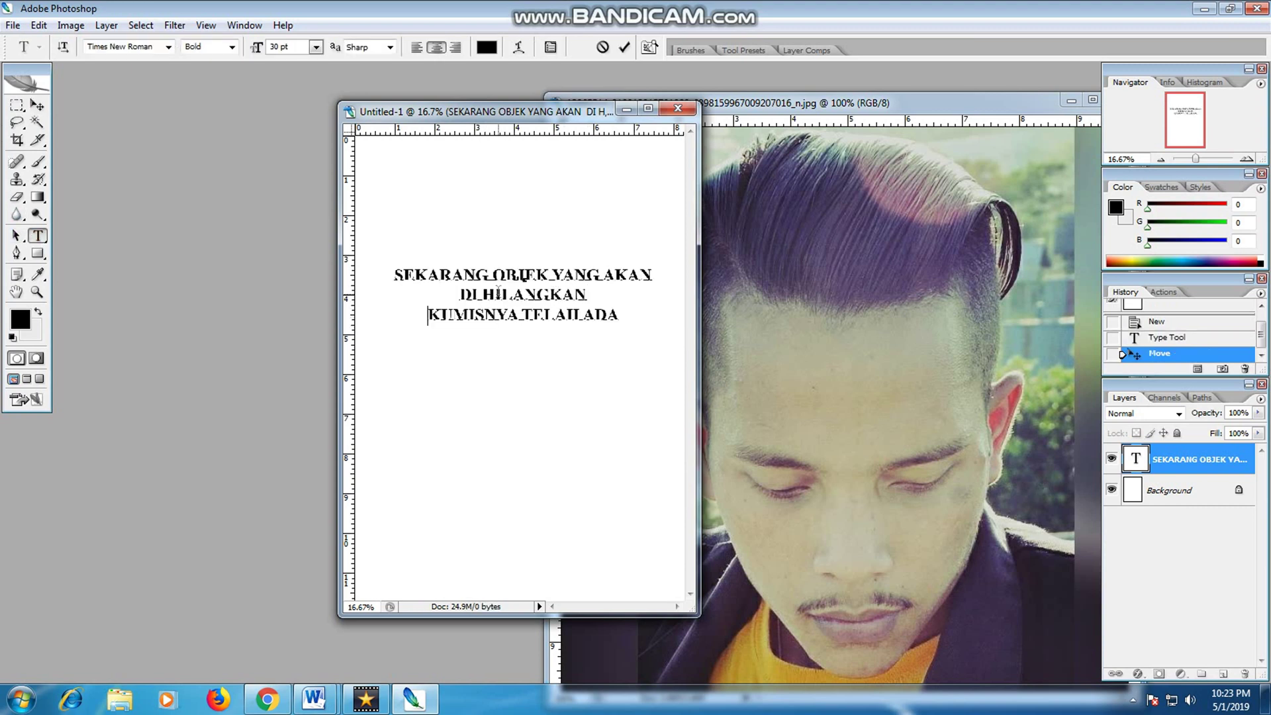
{"action": "left_click", "coordinate": [37, 106]}
- Move the page window clear of the photo and add the lines "DISINI SAYA AKAN MENGGUNAKAN" and "TOOL" below the existing text
{"action": "left_click_drag", "start_coordinate": [542, 118], "coordinate": [345, 104]}
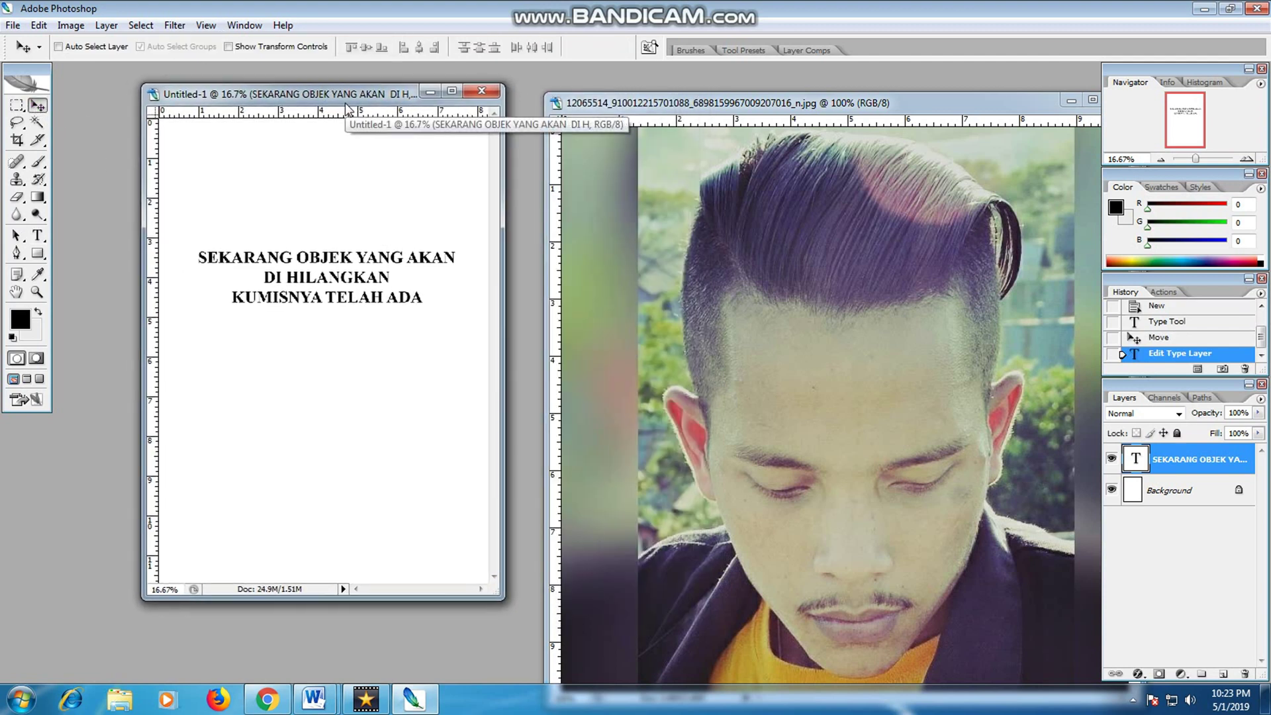
{"action": "left_click", "coordinate": [37, 235]}
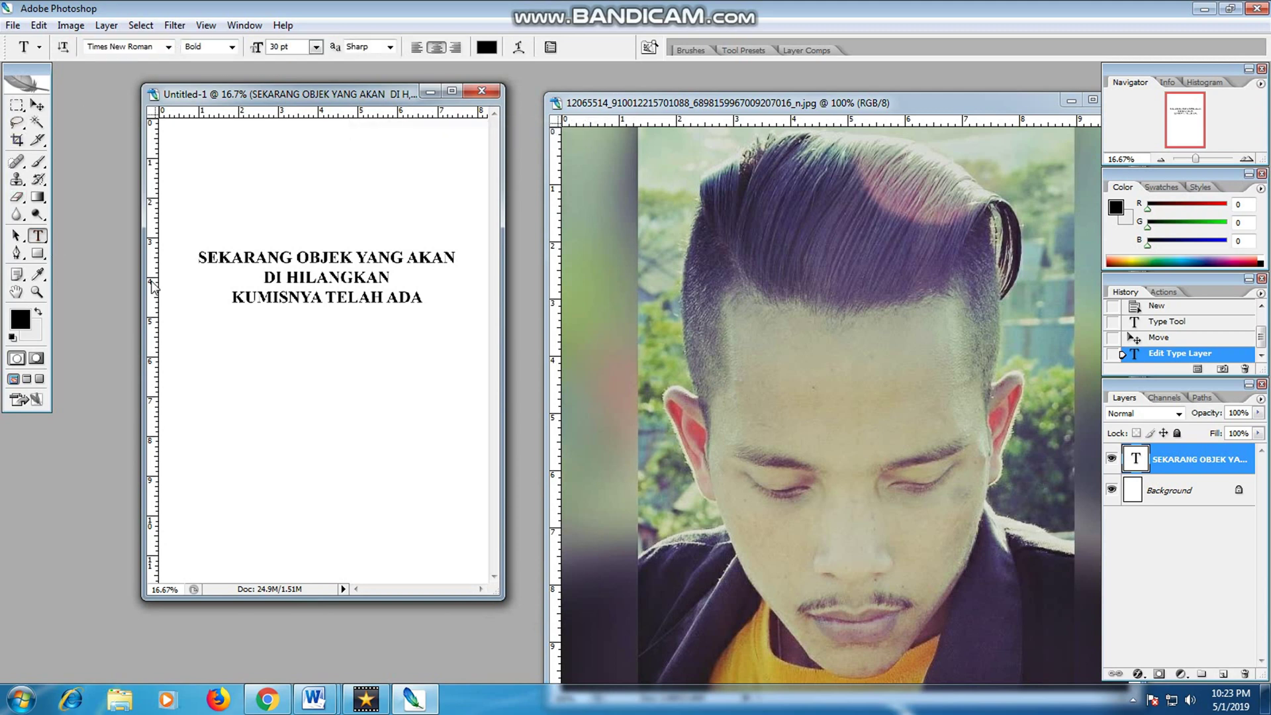
{"action": "left_click", "coordinate": [393, 295]}
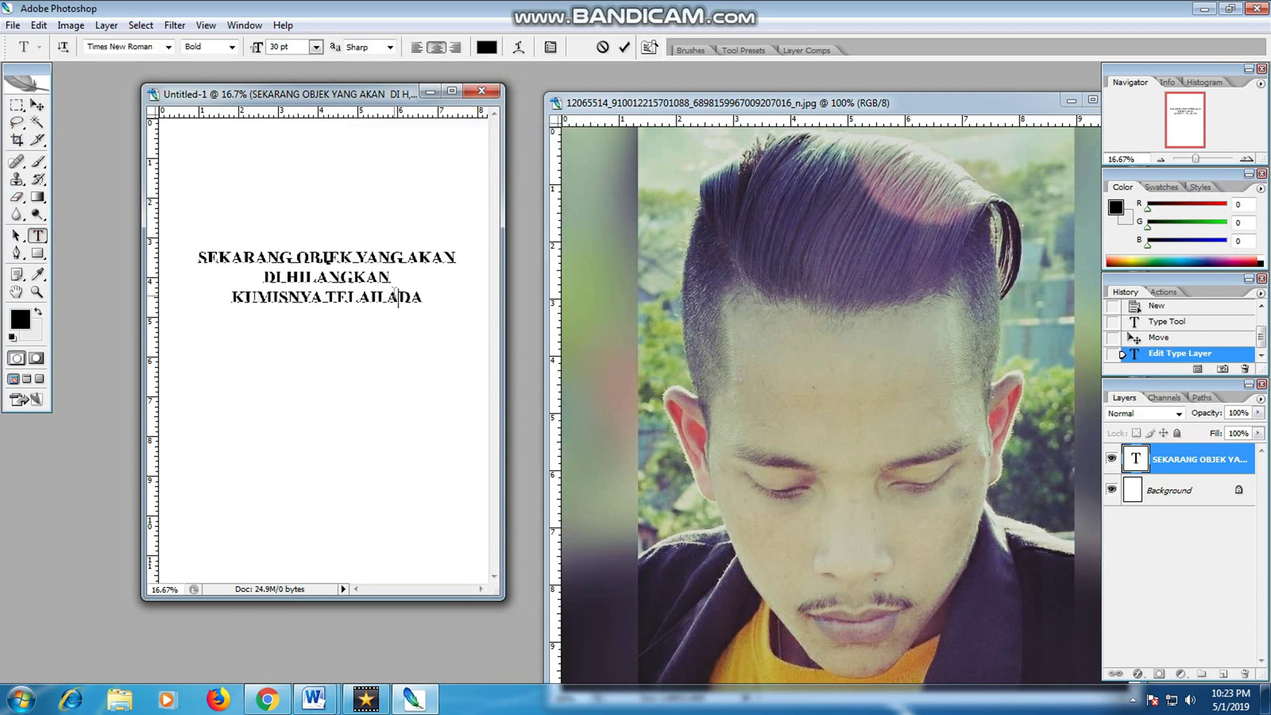
{"action": "key", "text": "Return"}
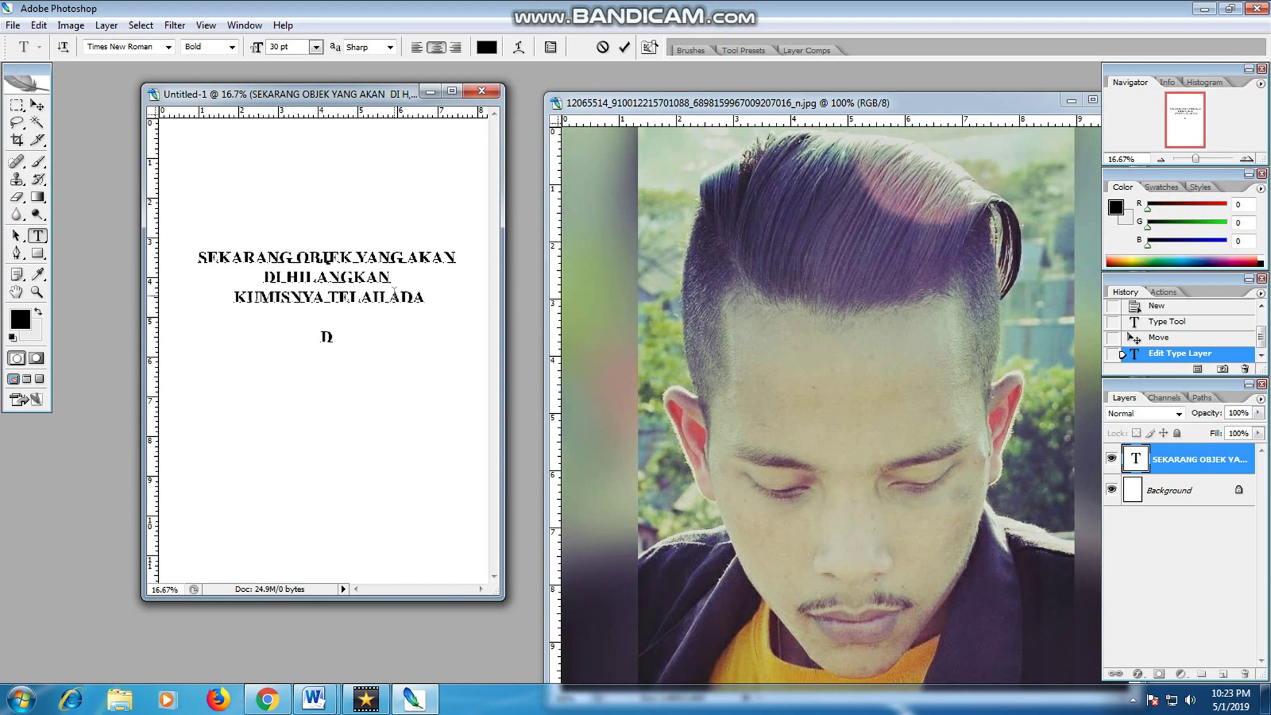
{"action": "type", "text": "DISINI SAYA "}
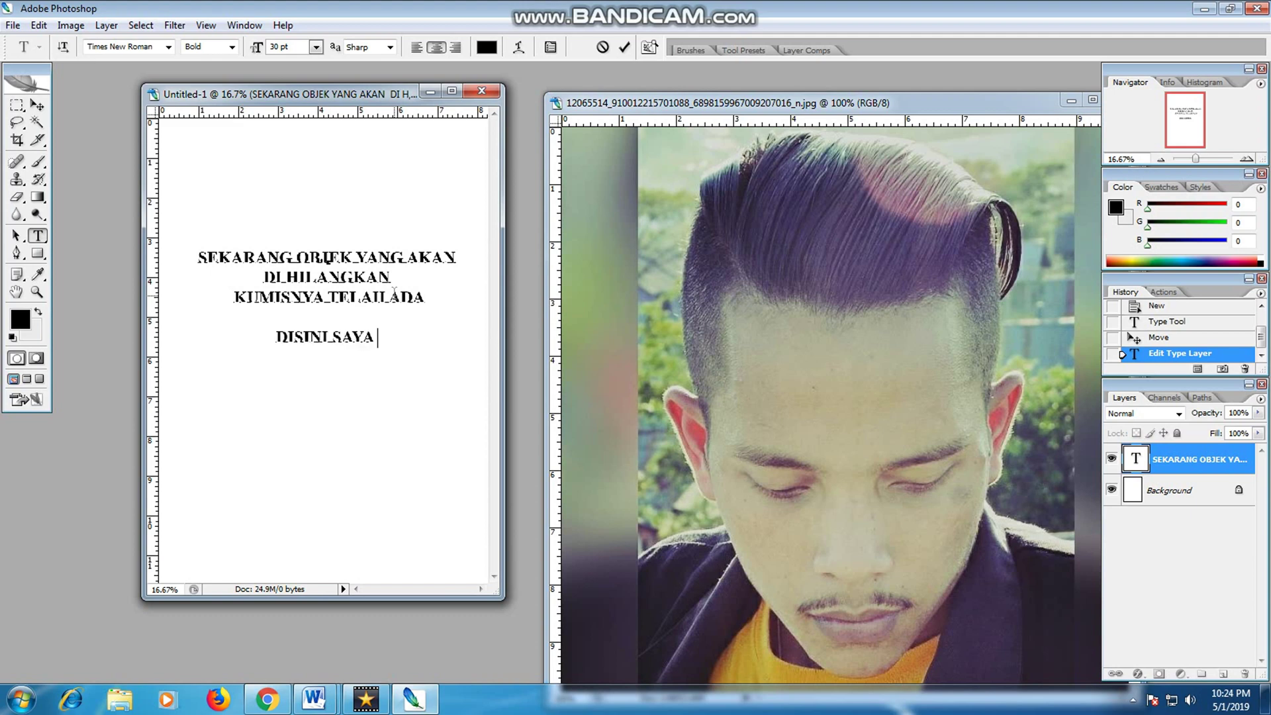
{"action": "type", "text": "AKAN ME"}
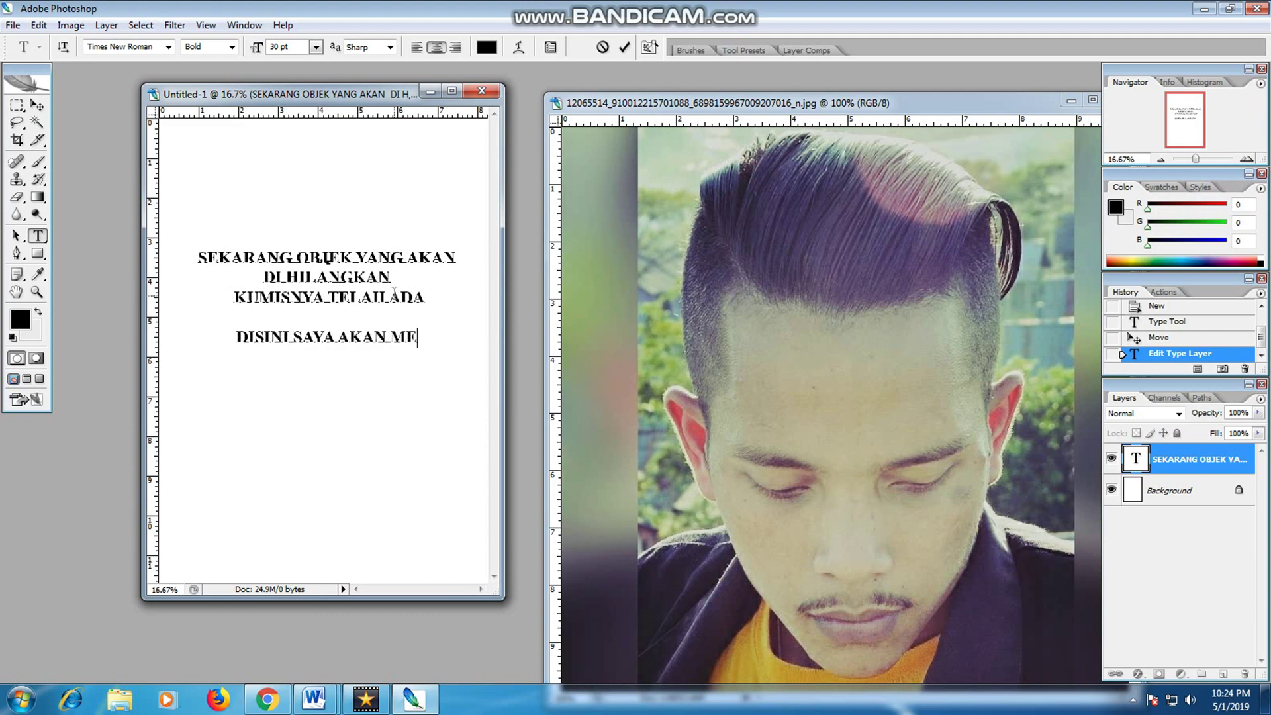
{"action": "type", "text": "NGGUNAKAN"}
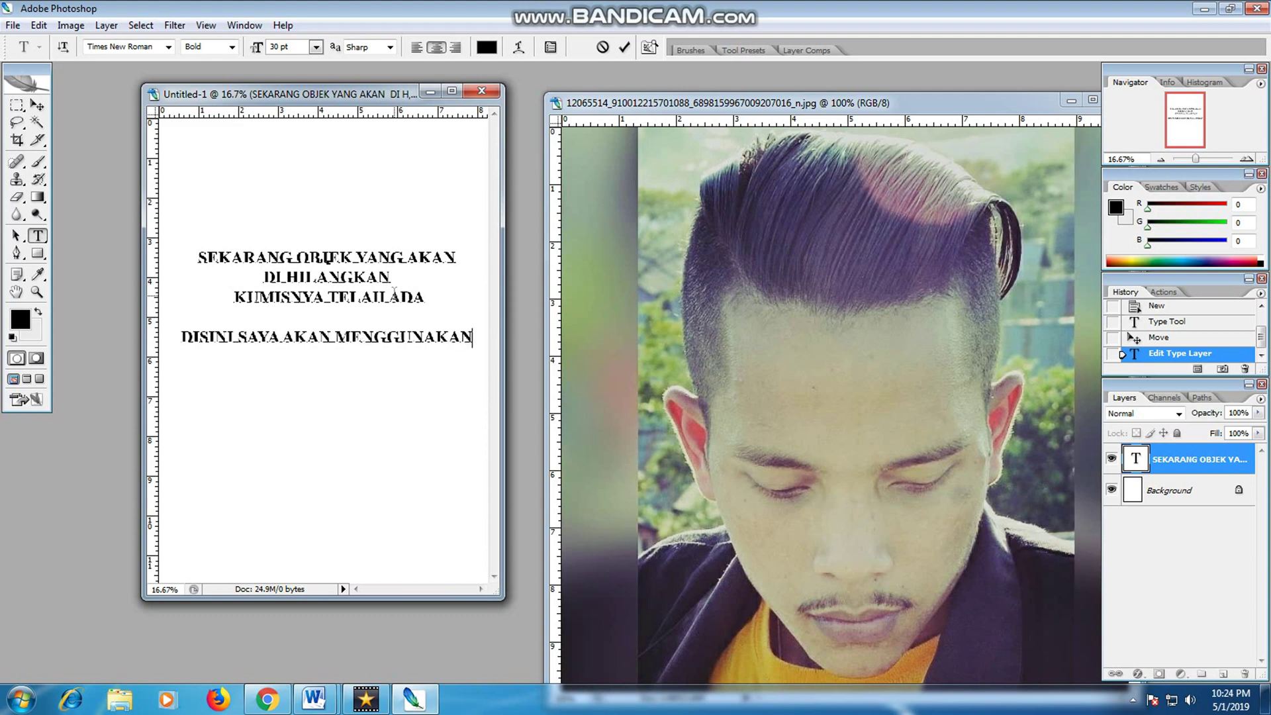
{"action": "key", "text": "Return"}
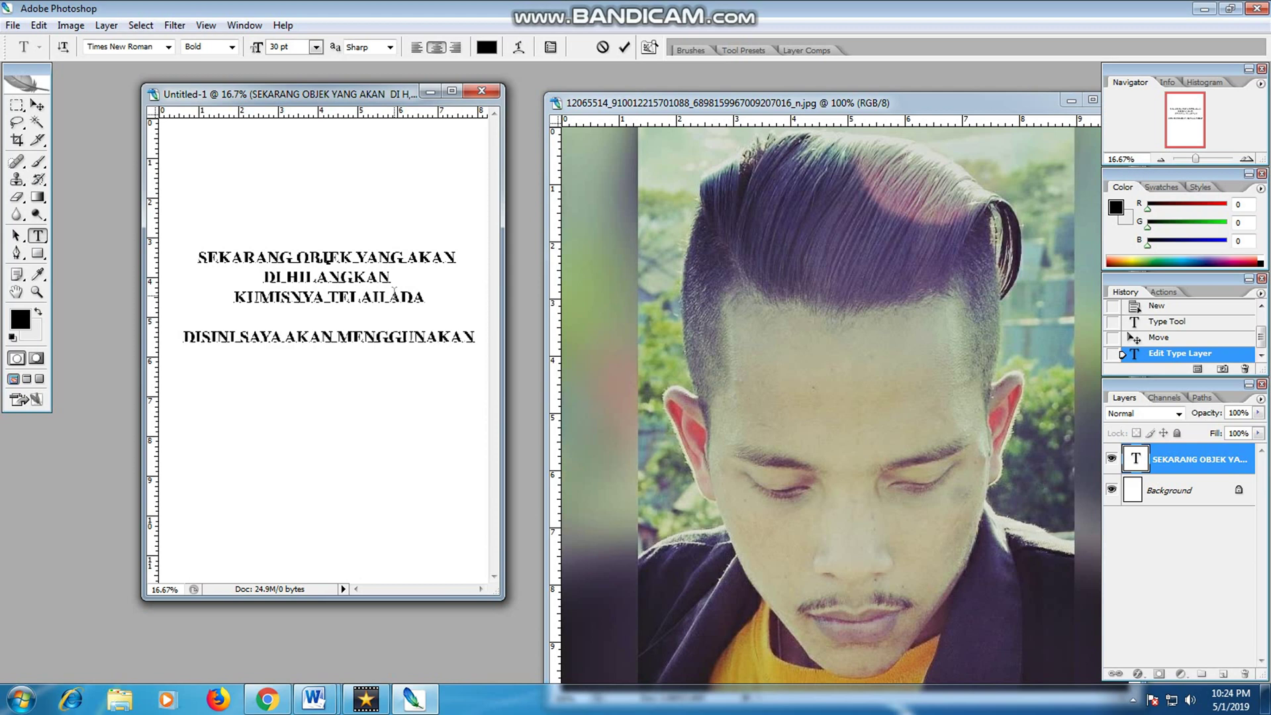
{"action": "type", "text": "TOOL"}
- Commit the text, display the Spot Healing Brush tool group, and rasterize the instruction text layer
{"action": "left_click", "coordinate": [19, 162]}
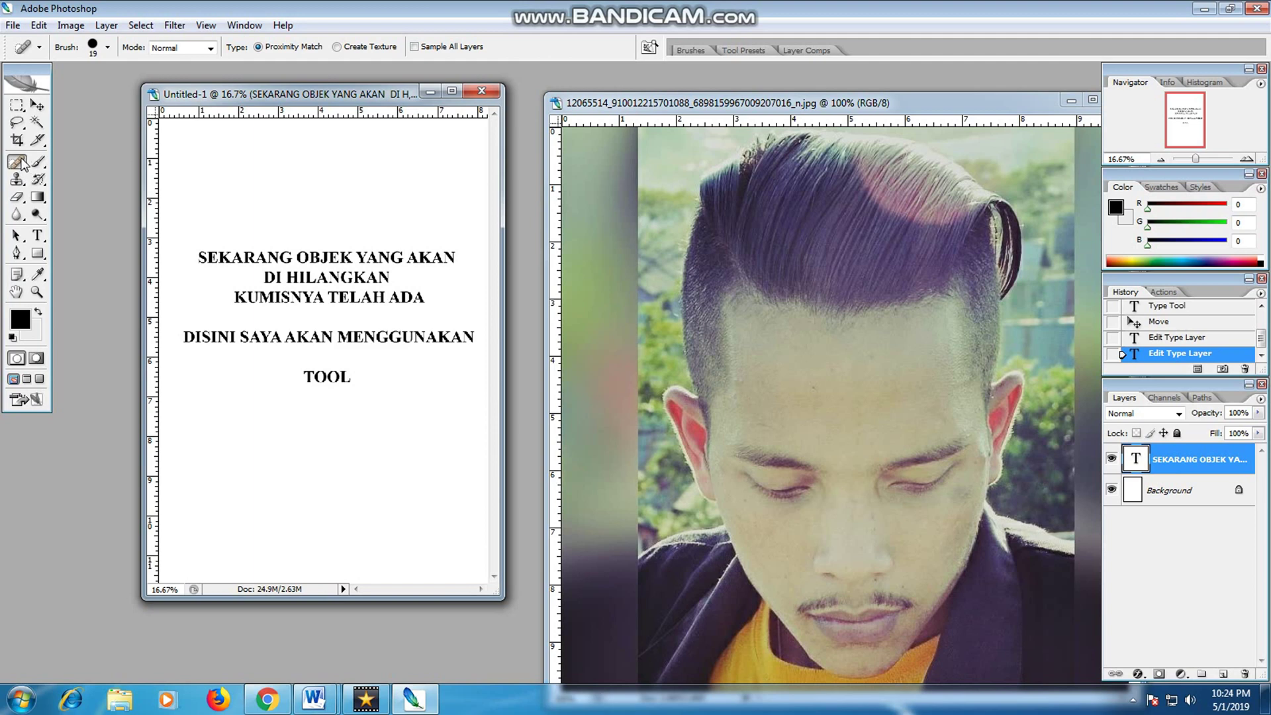
{"action": "left_click", "coordinate": [21, 161]}
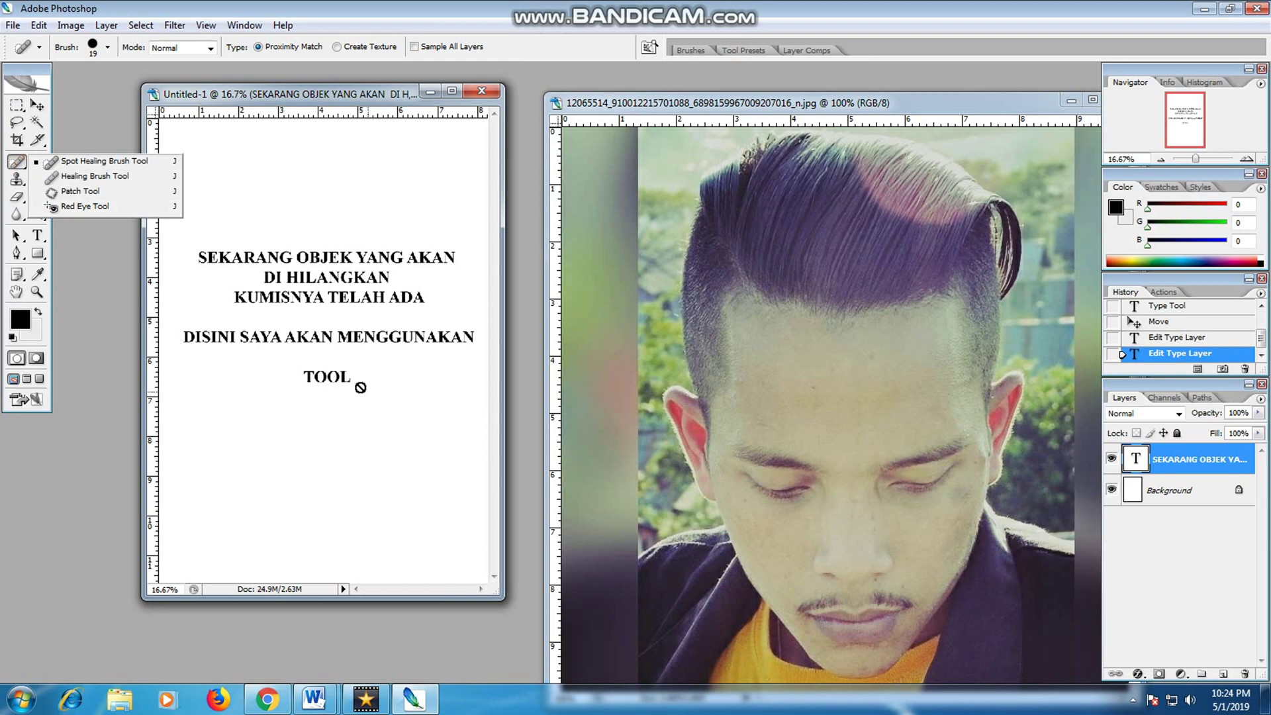
{"action": "left_click", "coordinate": [286, 360]}
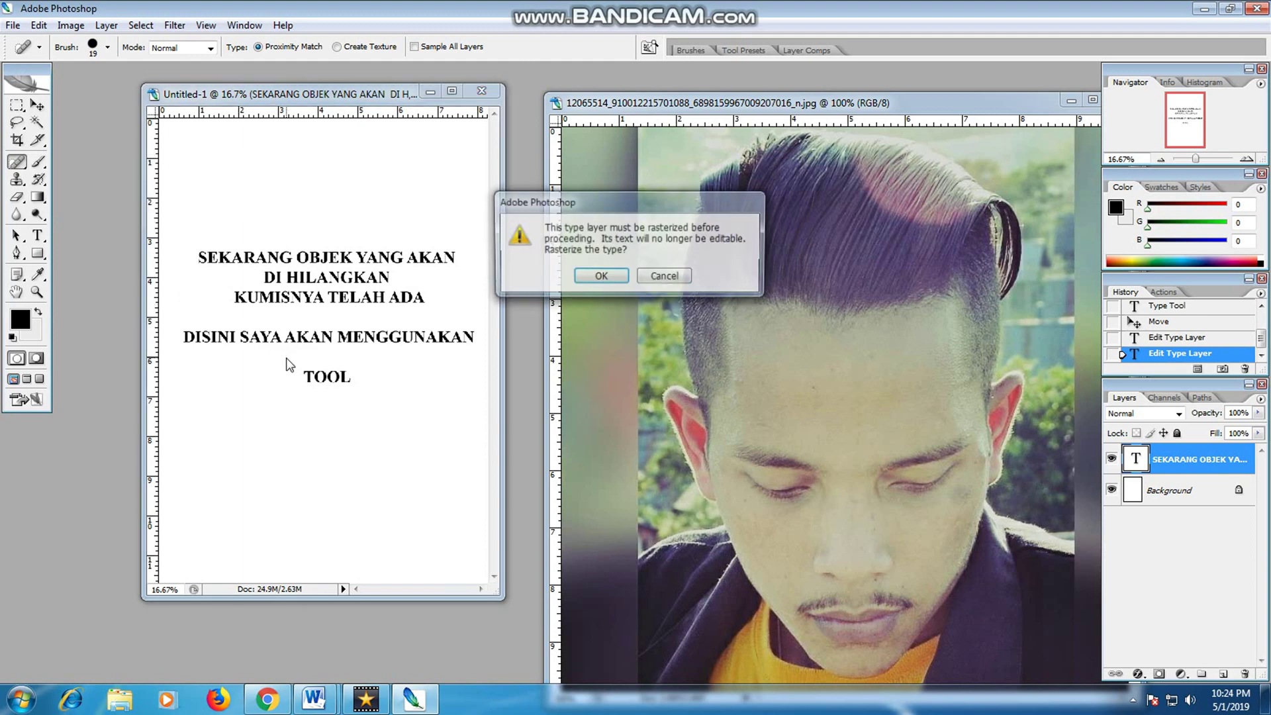
{"action": "left_click", "coordinate": [600, 278]}
- Try to resume editing the rasterized instruction text at the word "TOOL"
{"action": "left_click", "coordinate": [37, 235]}
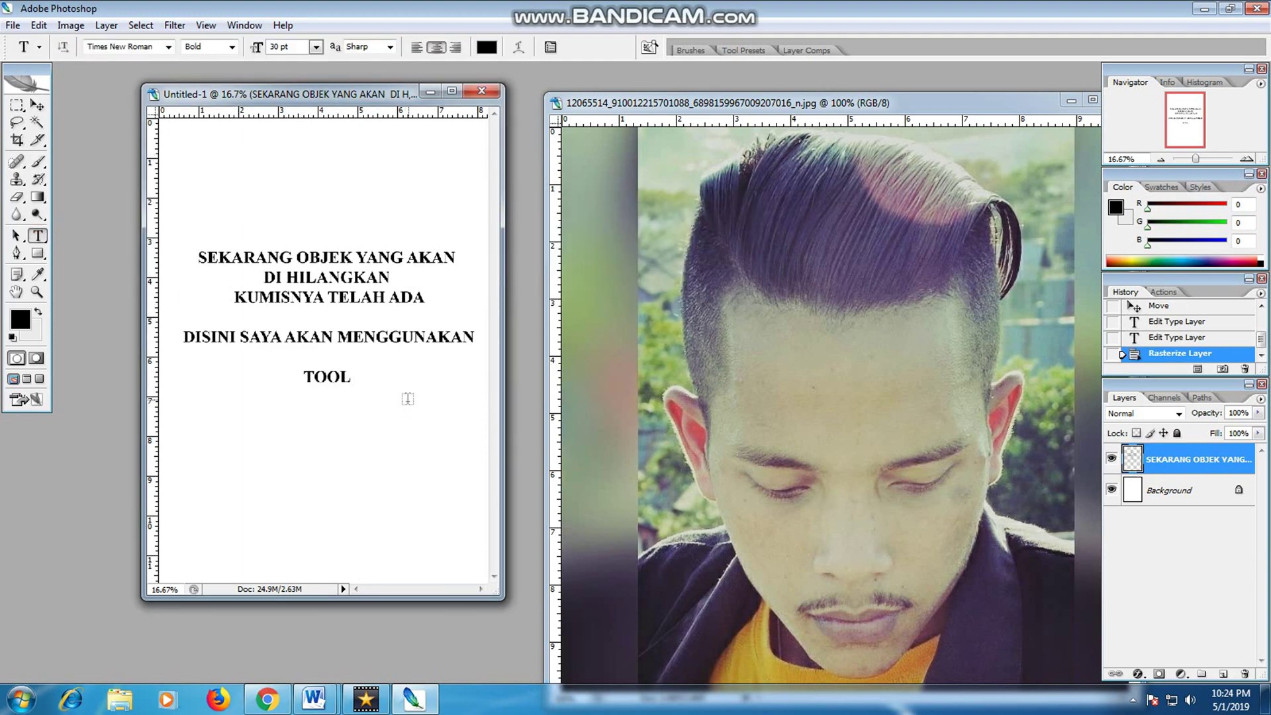
{"action": "left_click", "coordinate": [337, 377]}
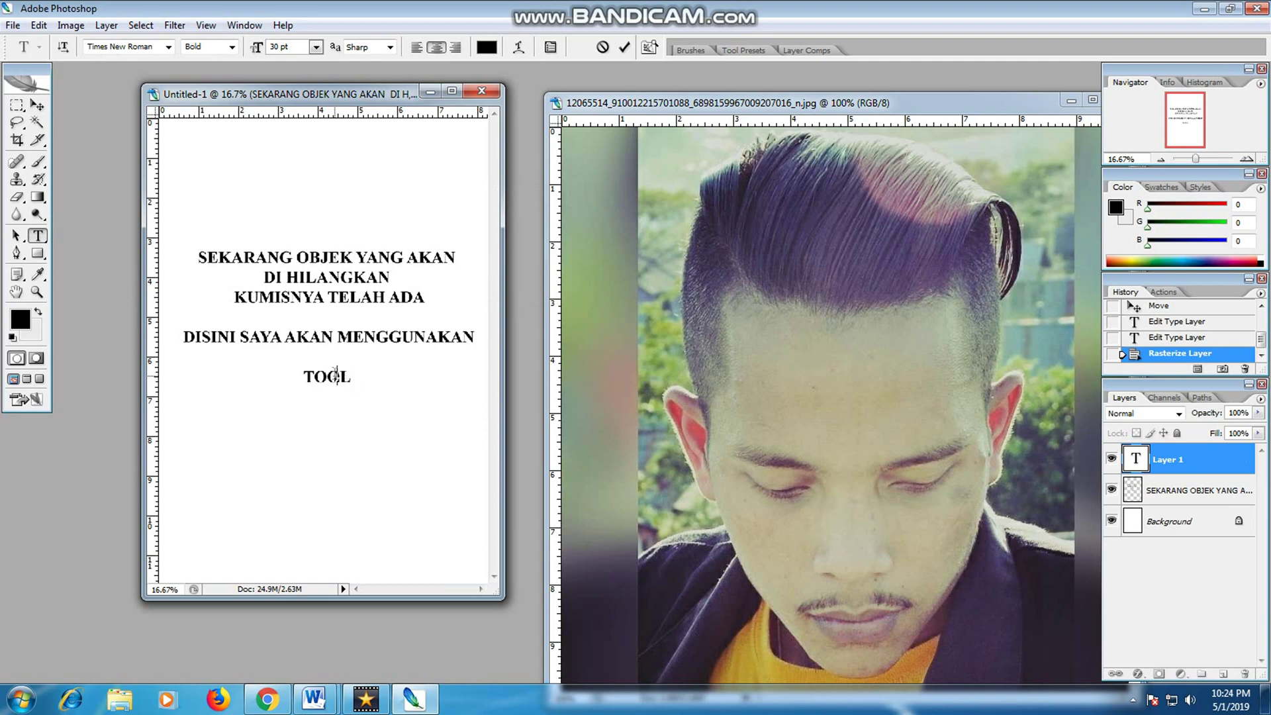
{"action": "left_click", "coordinate": [37, 105]}
{"action": "left_click", "coordinate": [37, 235]}
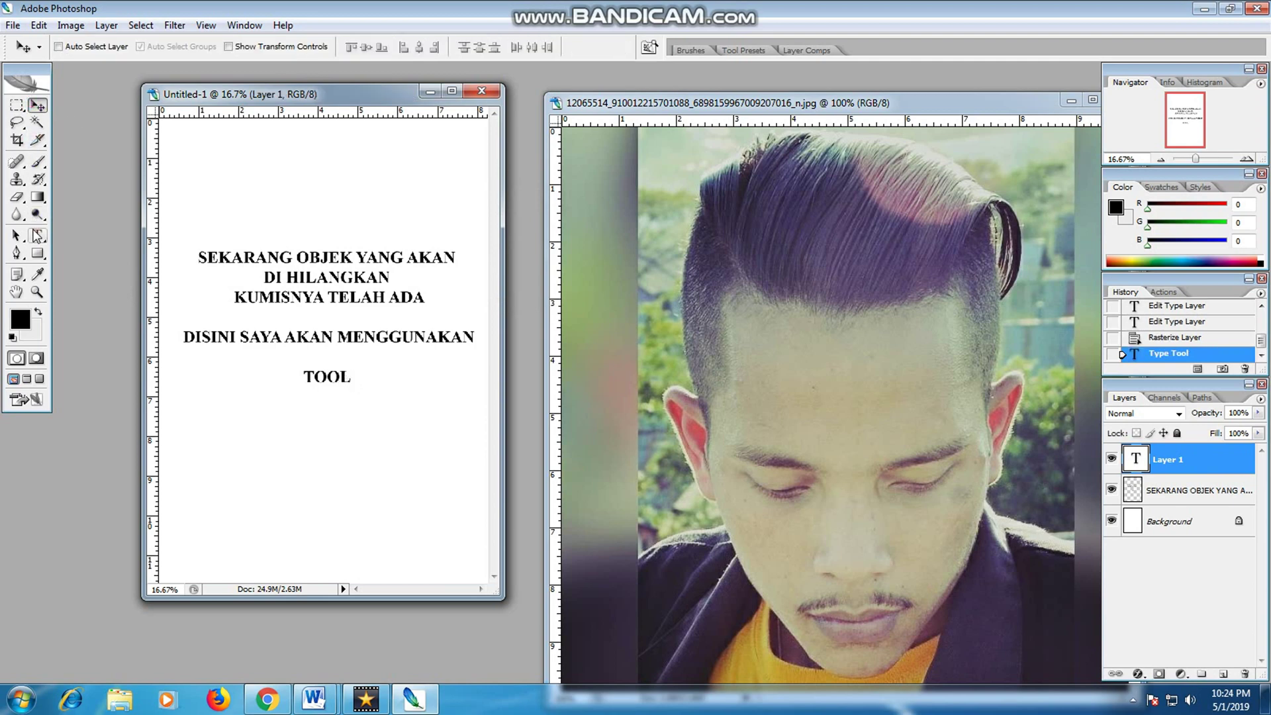
{"action": "left_click", "coordinate": [339, 377]}
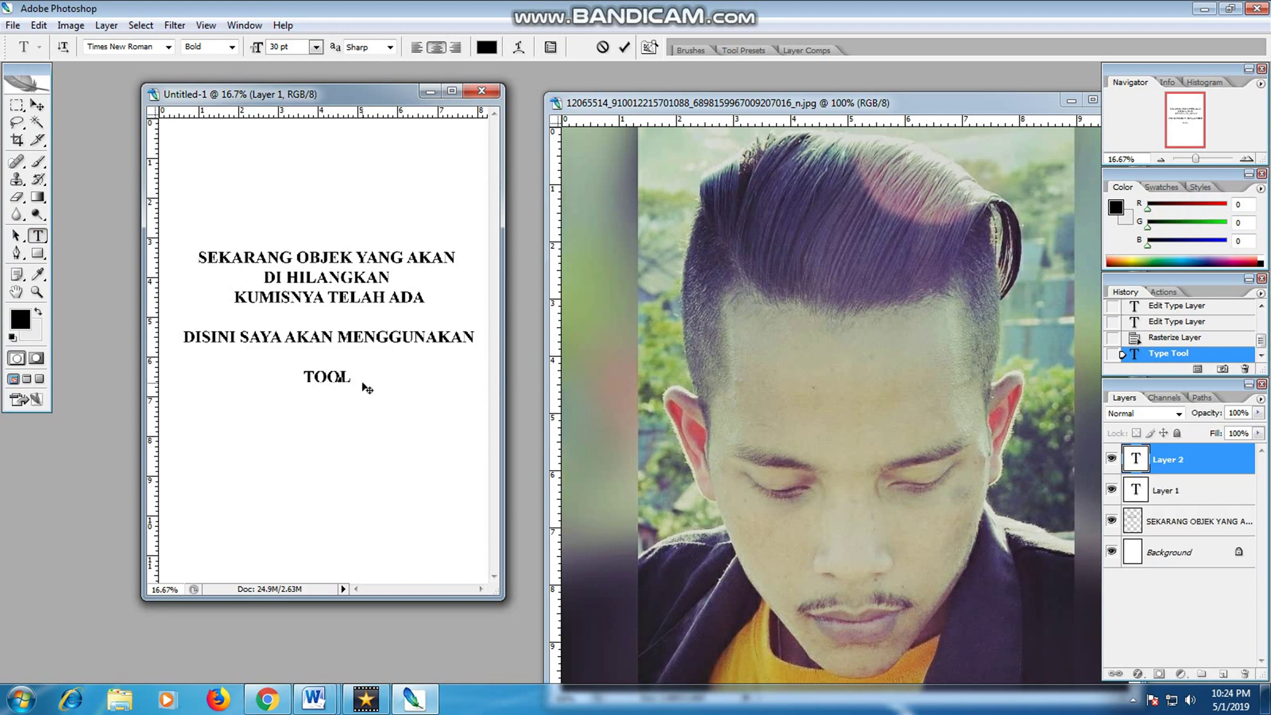
{"action": "left_click", "coordinate": [37, 105]}
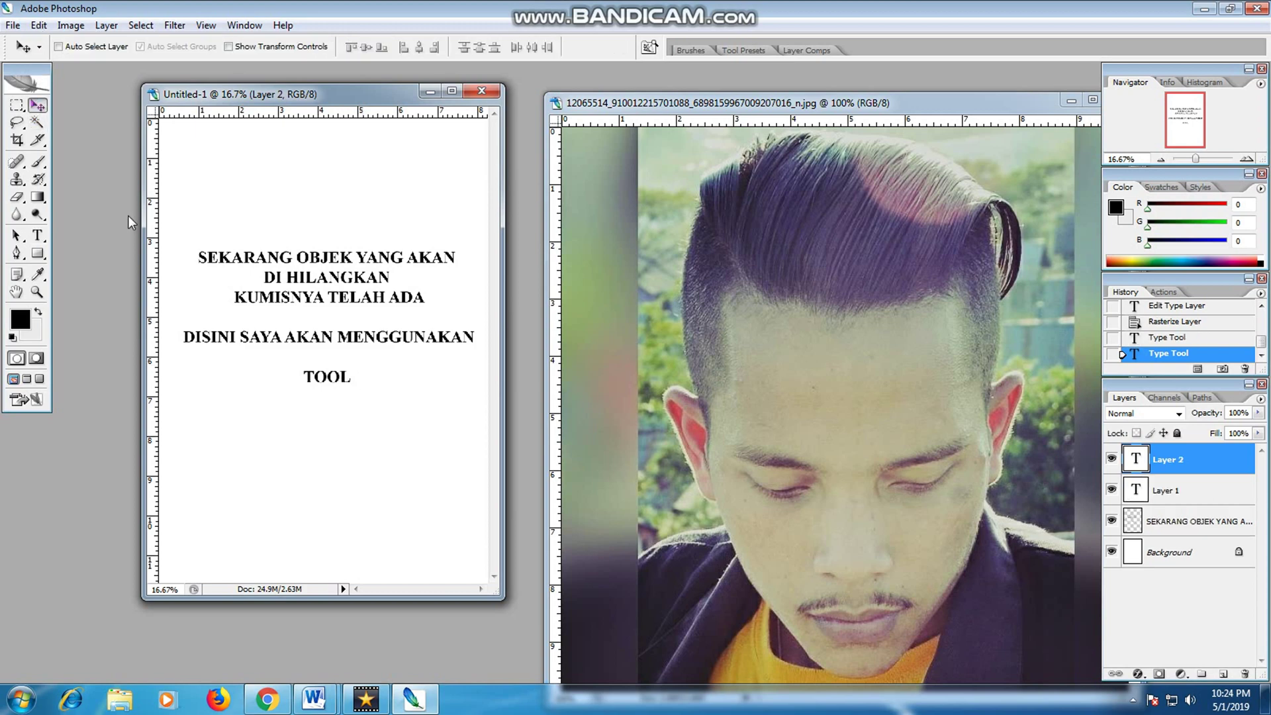
{"action": "left_click", "coordinate": [1141, 533]}
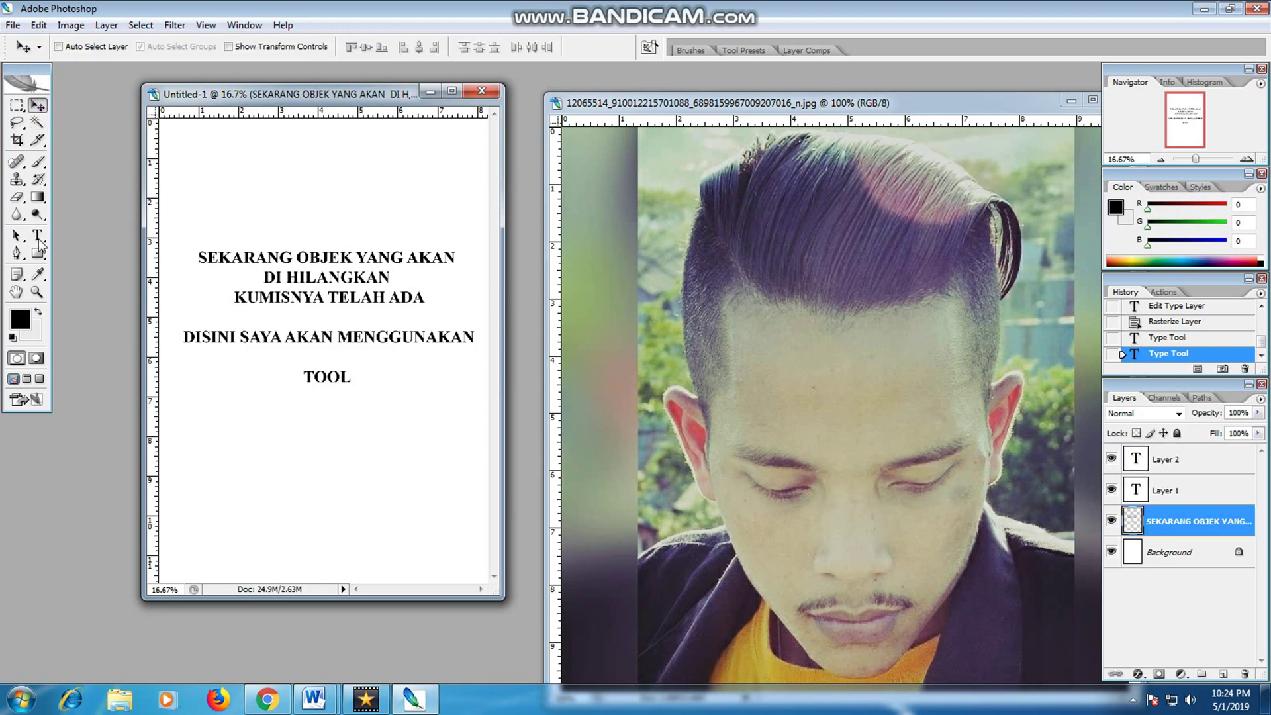
{"action": "left_click", "coordinate": [37, 236]}
{"action": "left_click", "coordinate": [344, 377]}
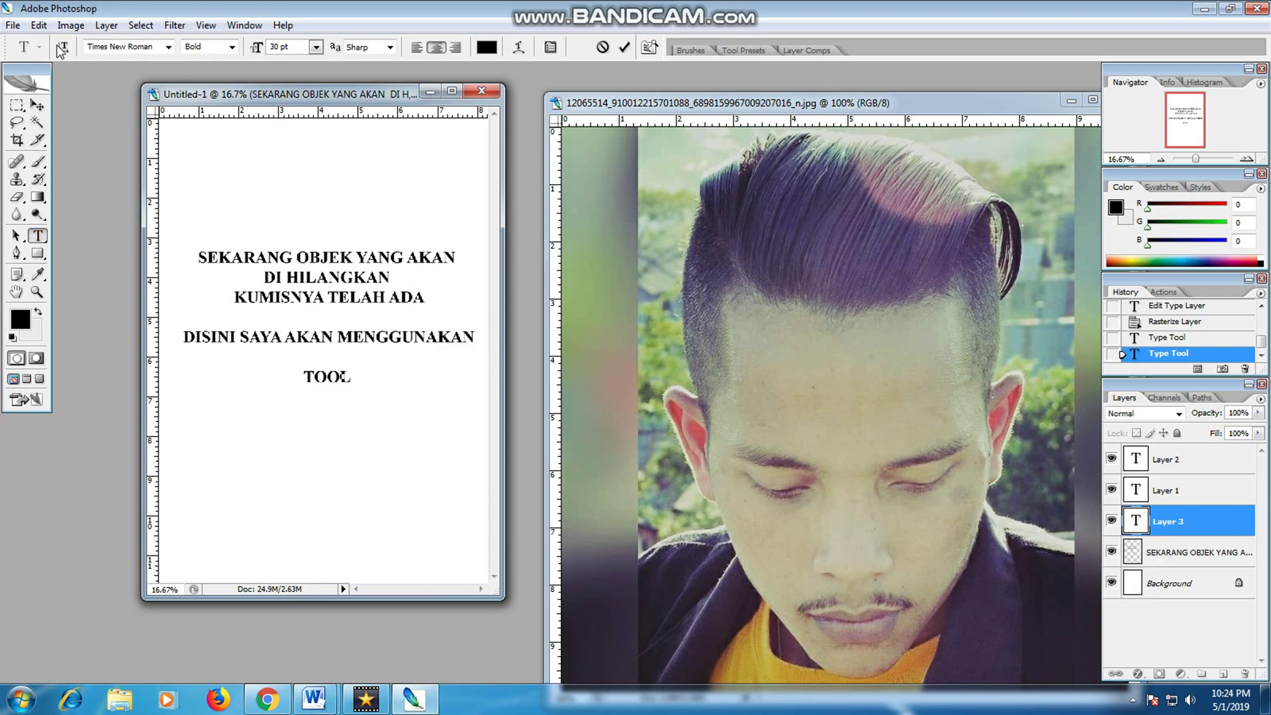
{"action": "left_click", "coordinate": [38, 104]}
{"action": "left_click", "coordinate": [38, 236]}
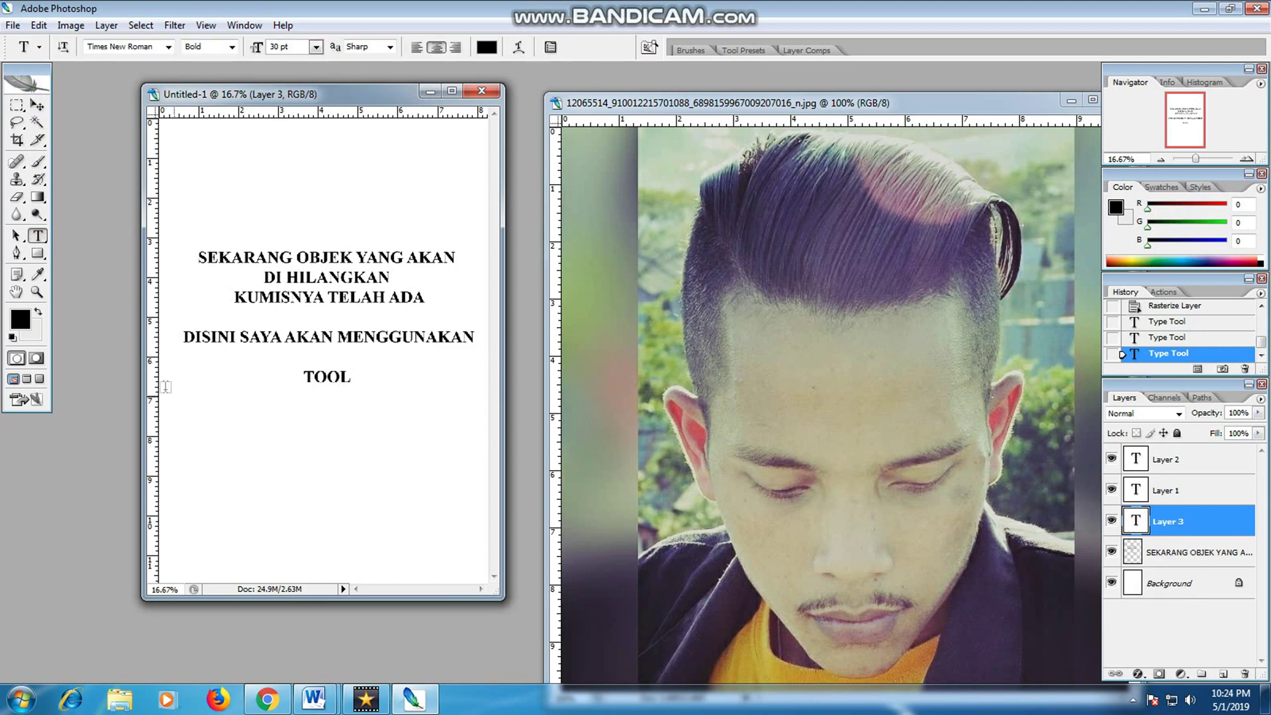
- Add a separate text line "SPOOT HEALING TOOL" and move it centred just below "TOOL"
{"action": "left_click", "coordinate": [207, 436]}
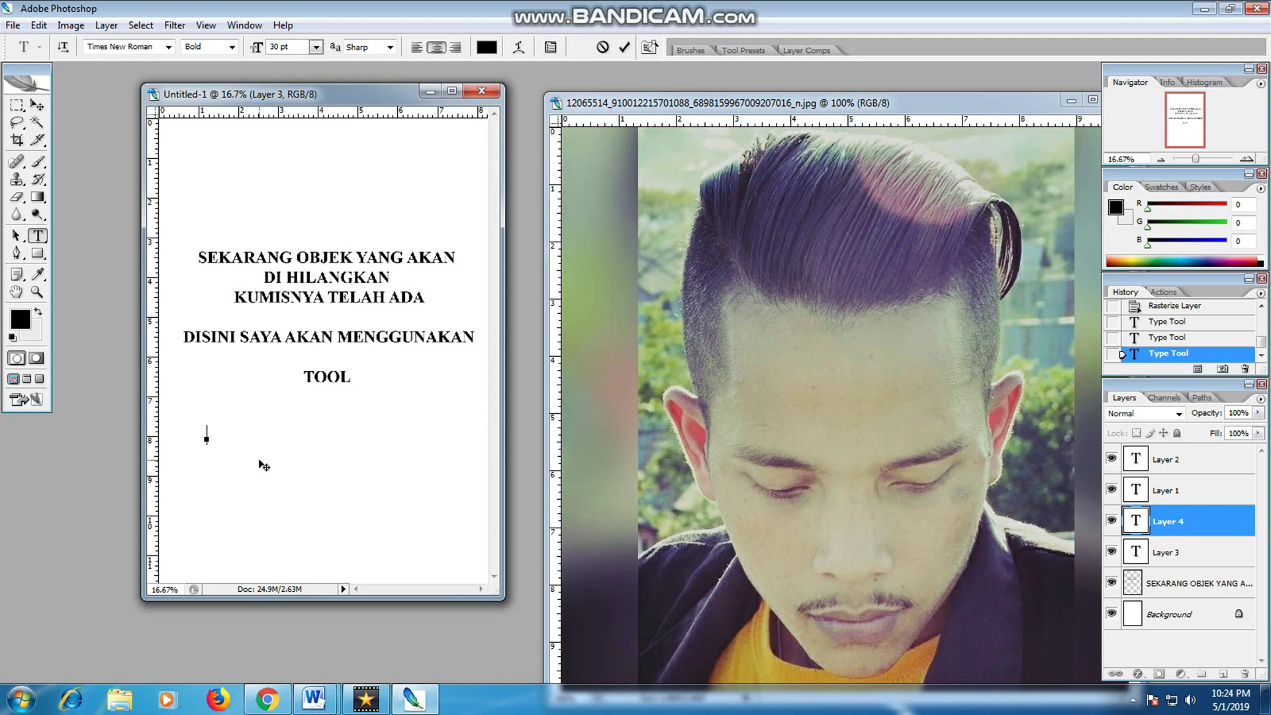
{"action": "type", "text": "SP"}
{"action": "type", "text": "OOT HEALI"}
{"action": "type", "text": "NG TOOL"}
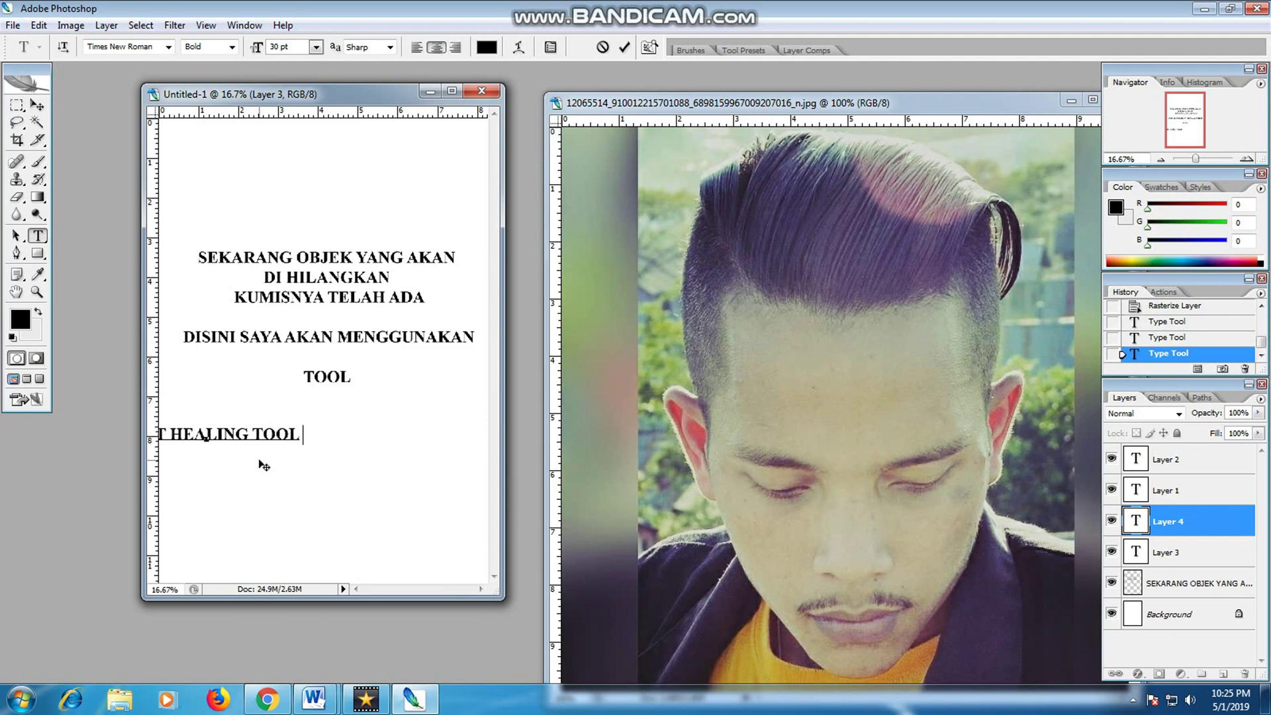
{"action": "left_click", "coordinate": [36, 104]}
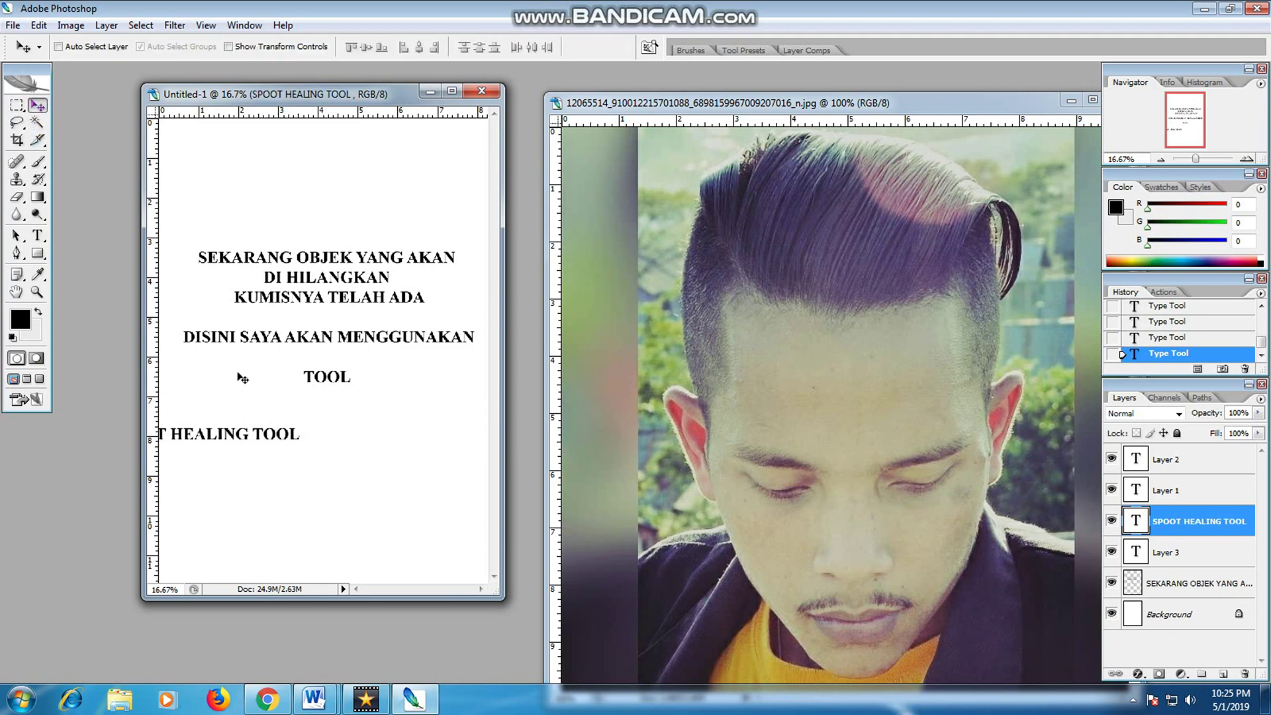
{"action": "left_click_drag", "start_coordinate": [269, 440], "coordinate": [386, 411]}
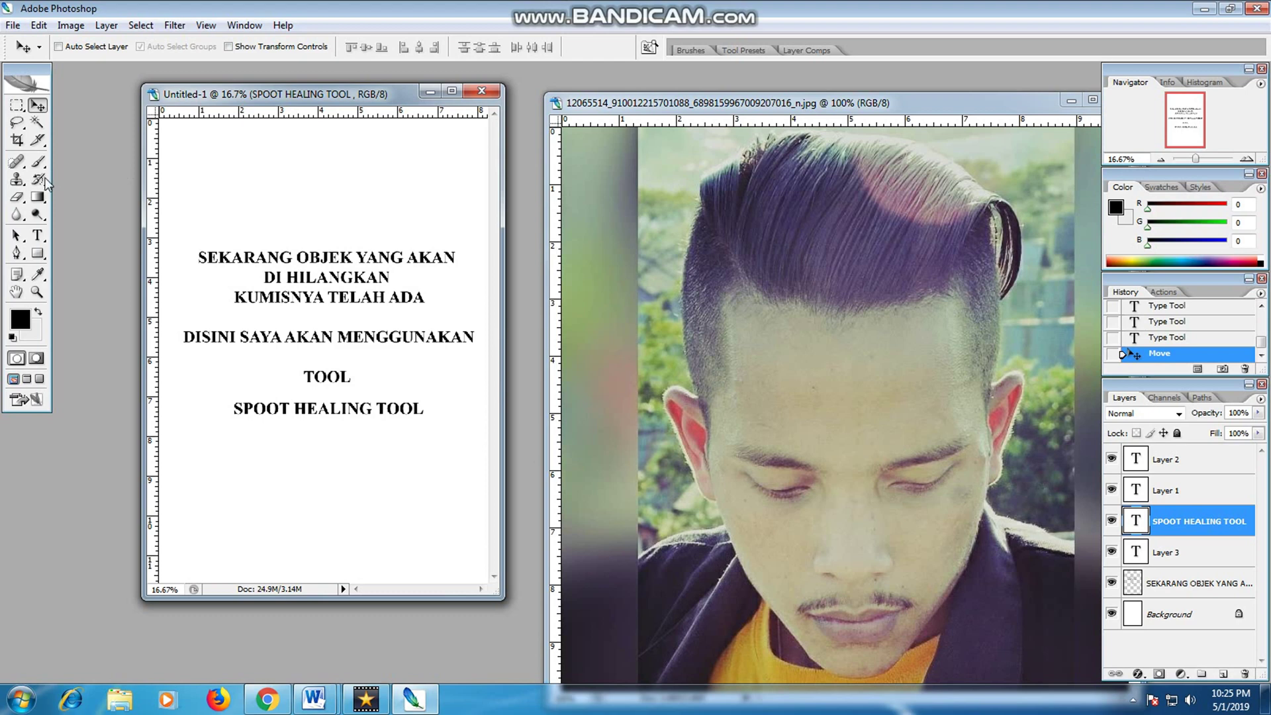
- Check the healing tool names and replace "TOOL" with "BRUSH" in the "SPOOT HEALING TOOL" line
{"action": "left_click", "coordinate": [18, 163]}
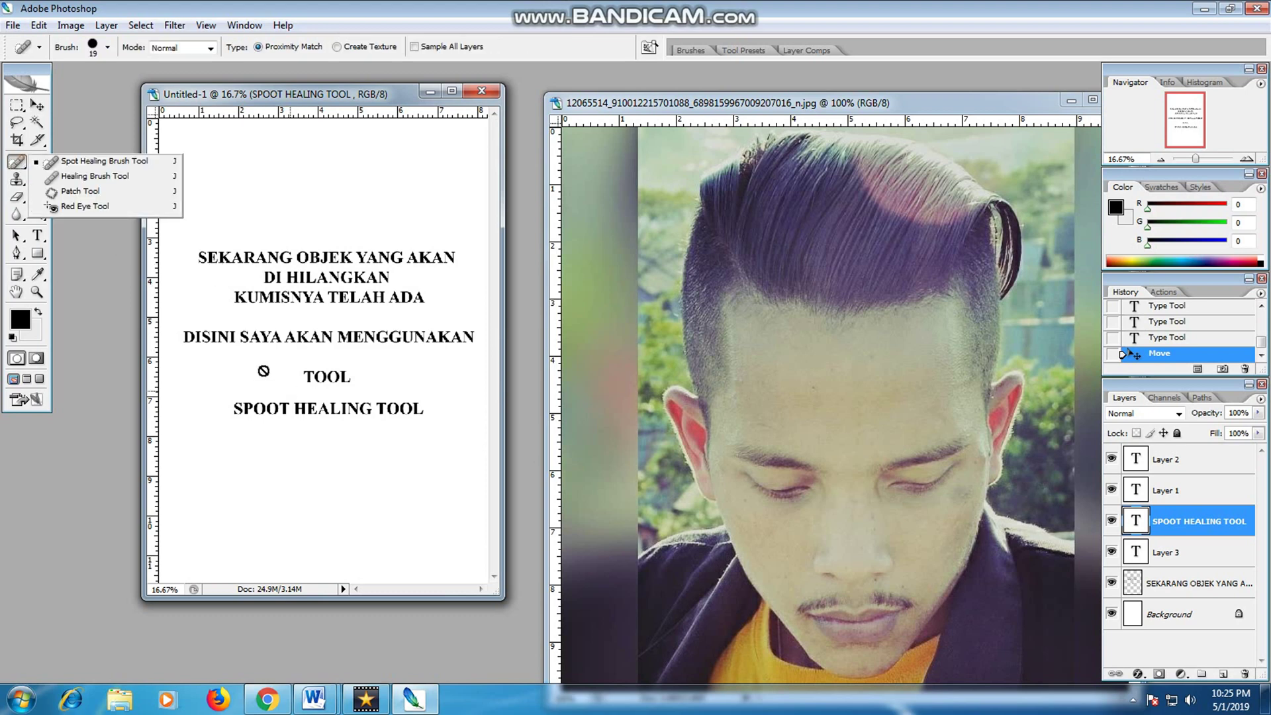
{"action": "left_click", "coordinate": [38, 235]}
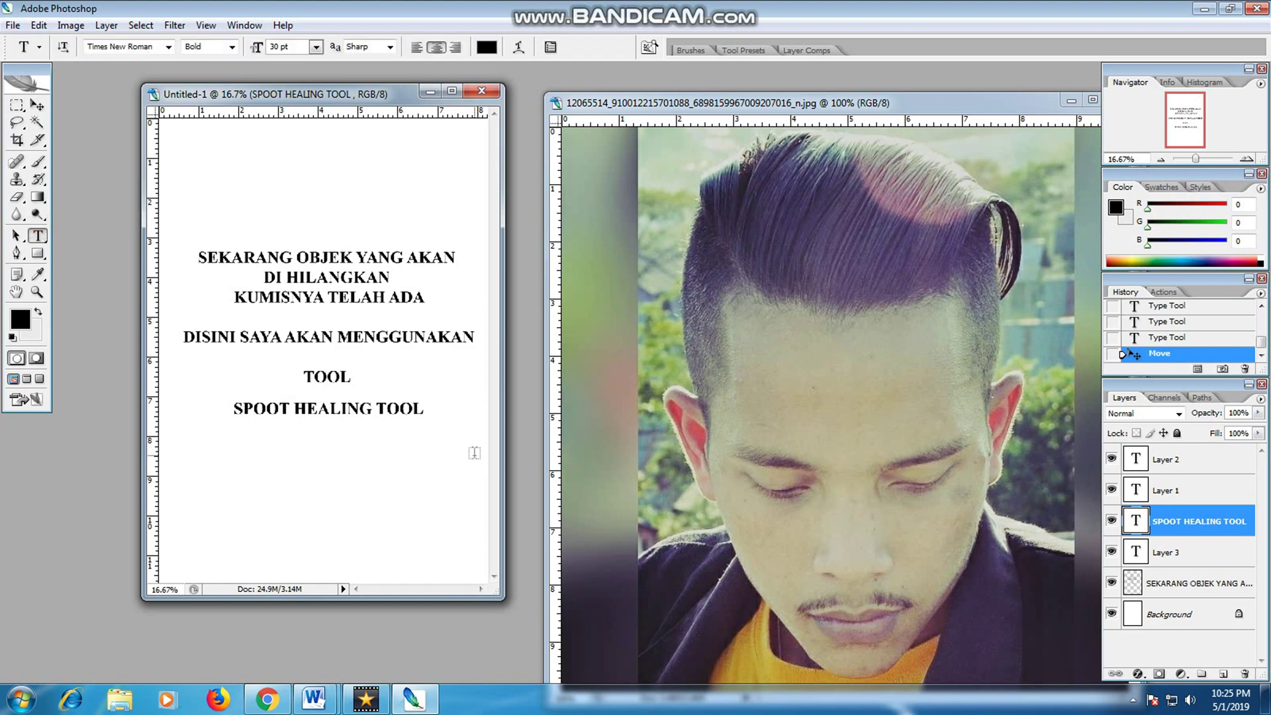
{"action": "left_click", "coordinate": [370, 409]}
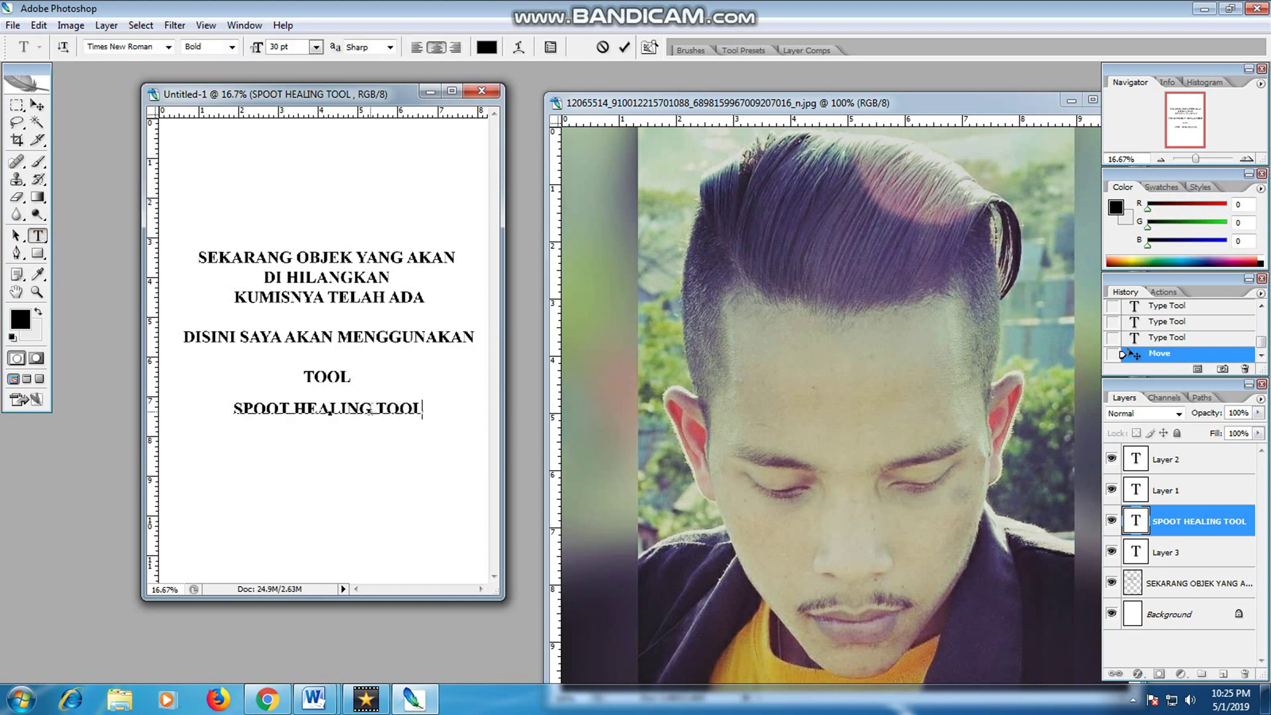
{"action": "key", "text": "BackSpace"}
{"action": "key", "text": "BackSpace"}
{"action": "key", "text": "BackSpace"}
{"action": "key", "text": "BackSpace"}
{"action": "type", "text": "BR"}
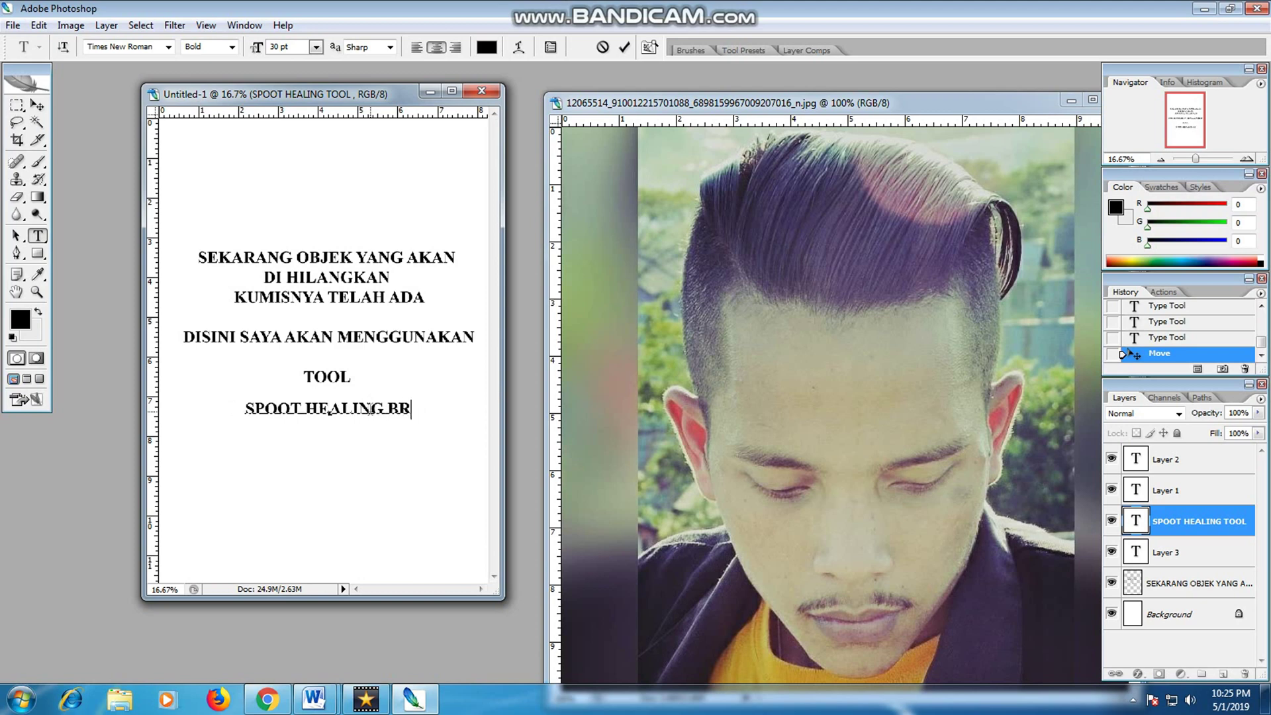
{"action": "type", "text": "USH"}
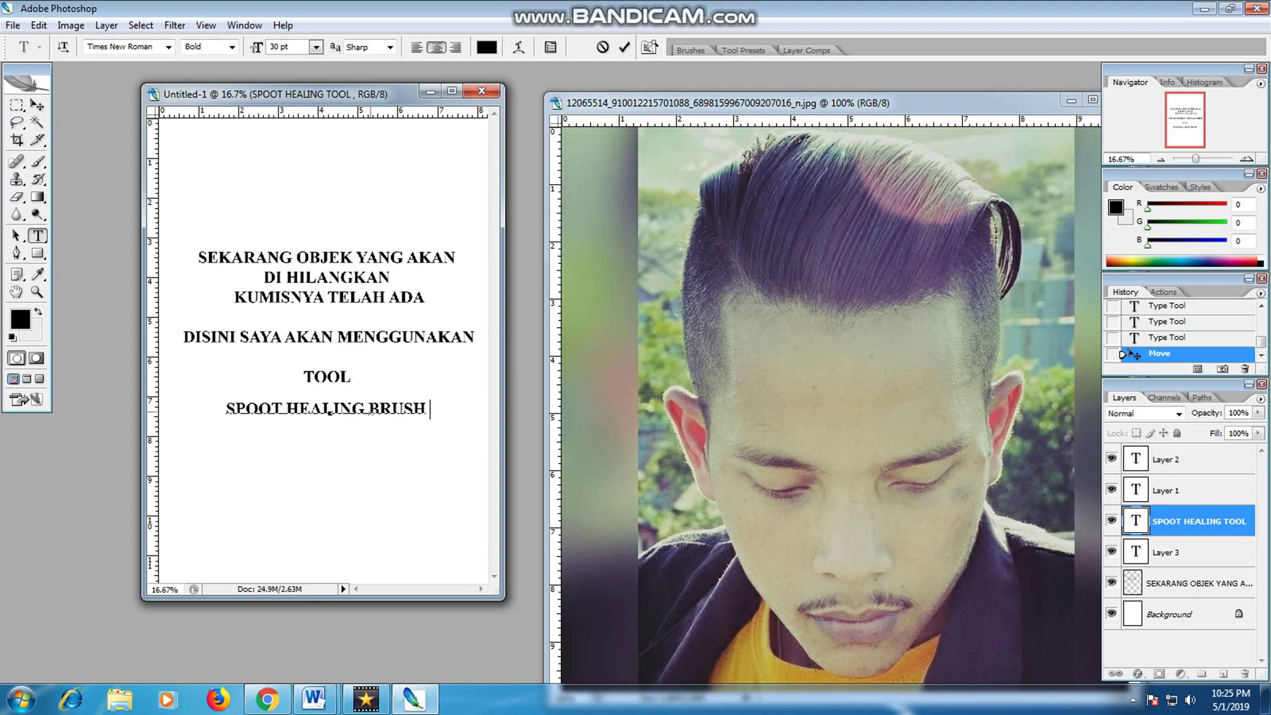
- Add the line "KEMUDIAN PILIH" below "SPOOT HEALING BRUSH", separated by a blank line
{"action": "key", "text": "Return"}
{"action": "type", "text": "KEMU"}
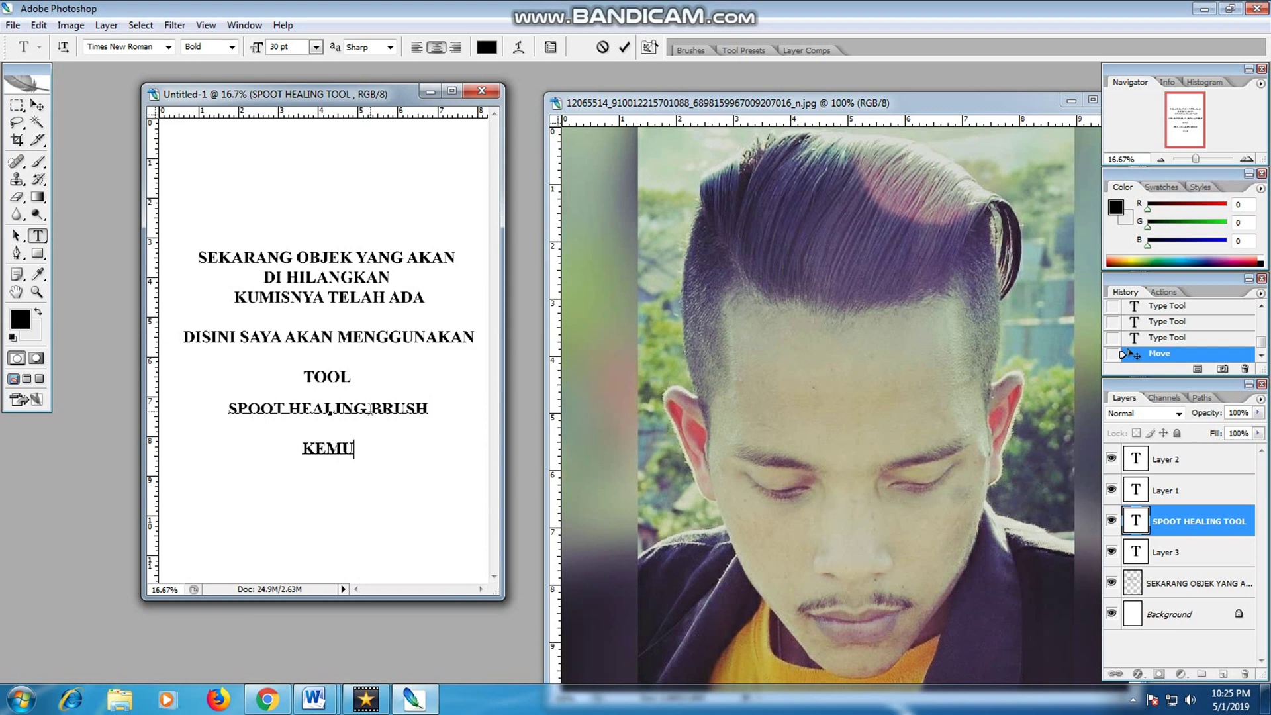
{"action": "type", "text": "DIAN PILIH"}
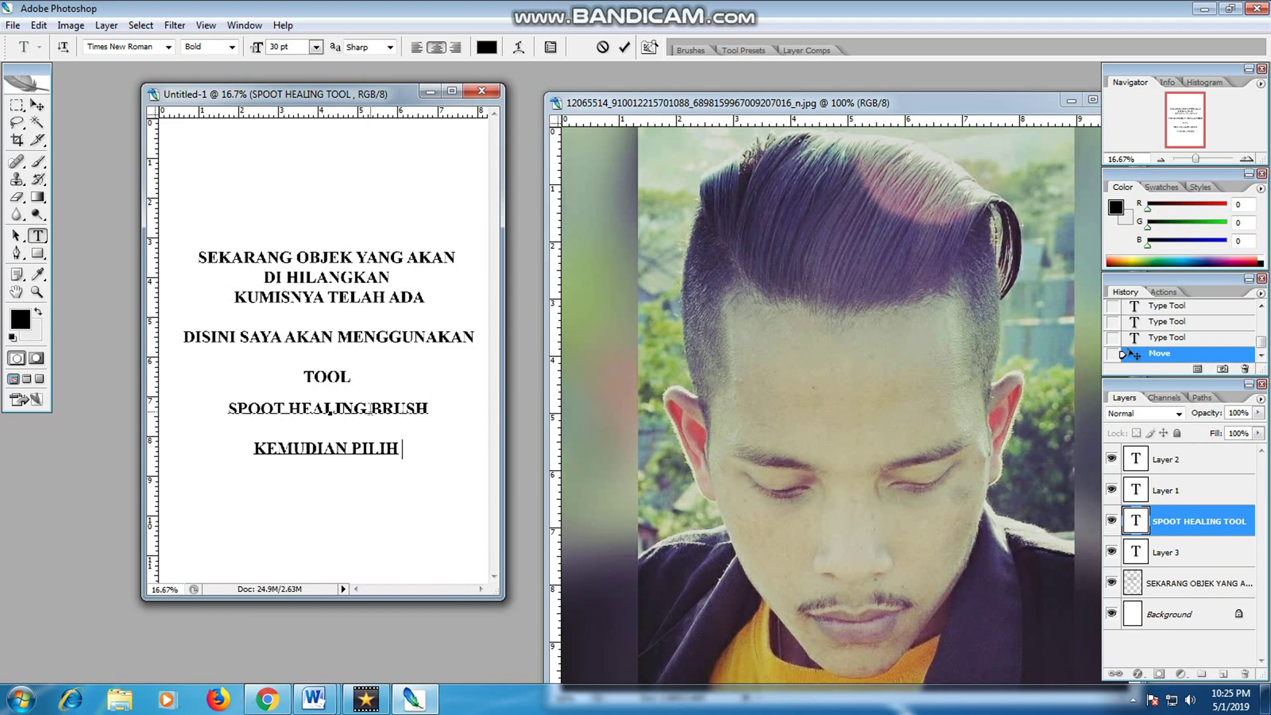
- Commit the edit, display the healing tool group again, and rasterize the "SPOOT HEALING BRUSH" text layer
{"action": "left_click", "coordinate": [16, 166]}
{"action": "left_click", "coordinate": [17, 163]}
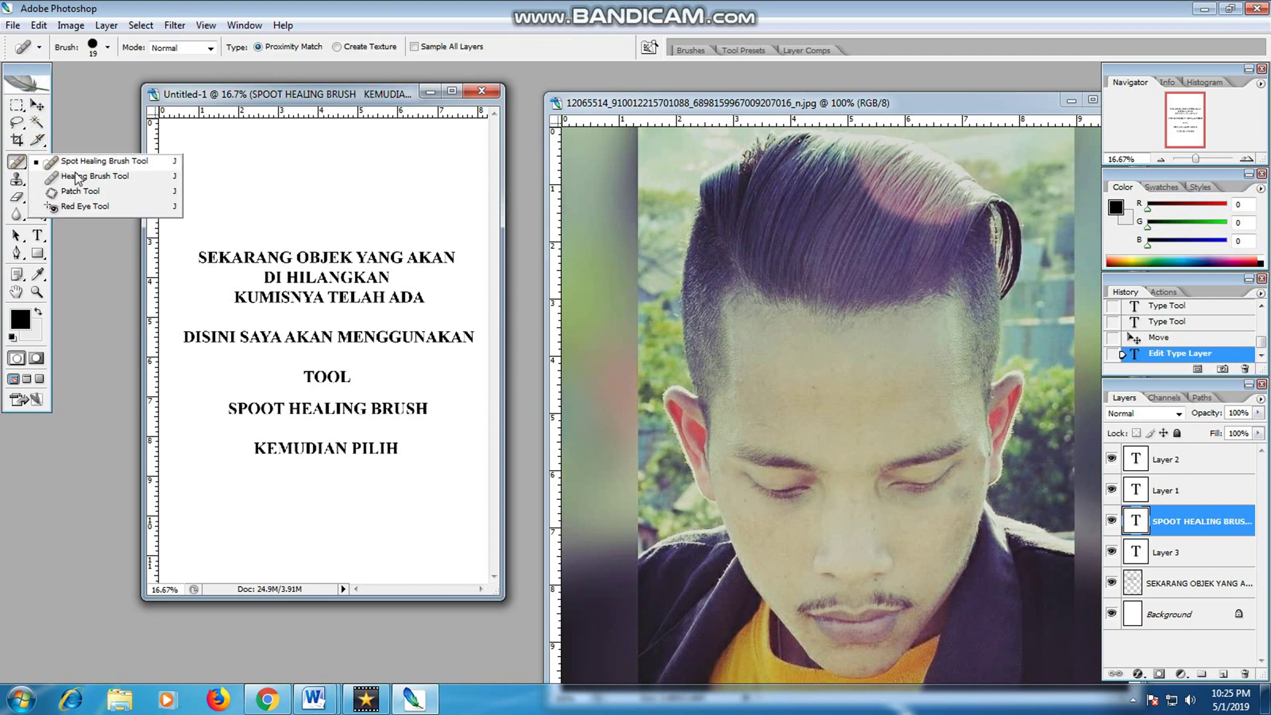
{"action": "left_click", "coordinate": [336, 447]}
{"action": "left_click", "coordinate": [602, 278]}
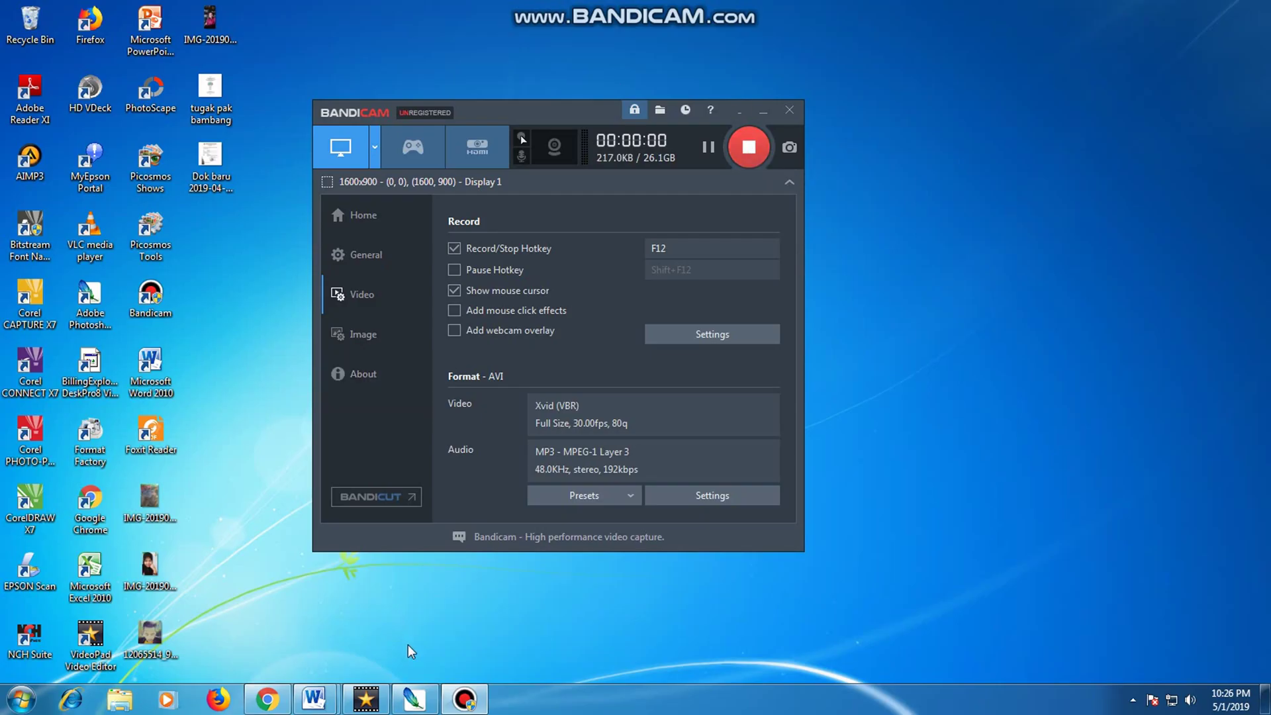
- Switch back to Photoshop, add a separate text line "PACT TOOL" and move it centred just below "KEMUDIAN PILIH"
{"action": "left_click", "coordinate": [413, 699]}
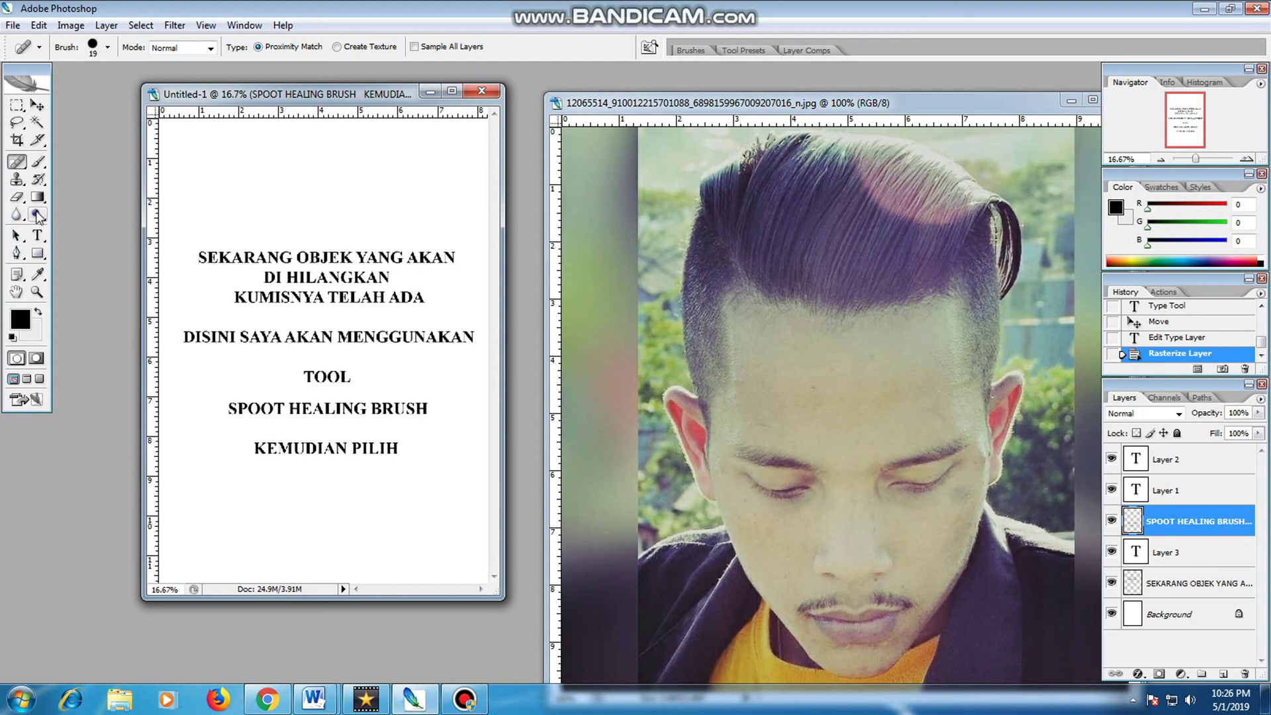
{"action": "right_click", "coordinate": [20, 167]}
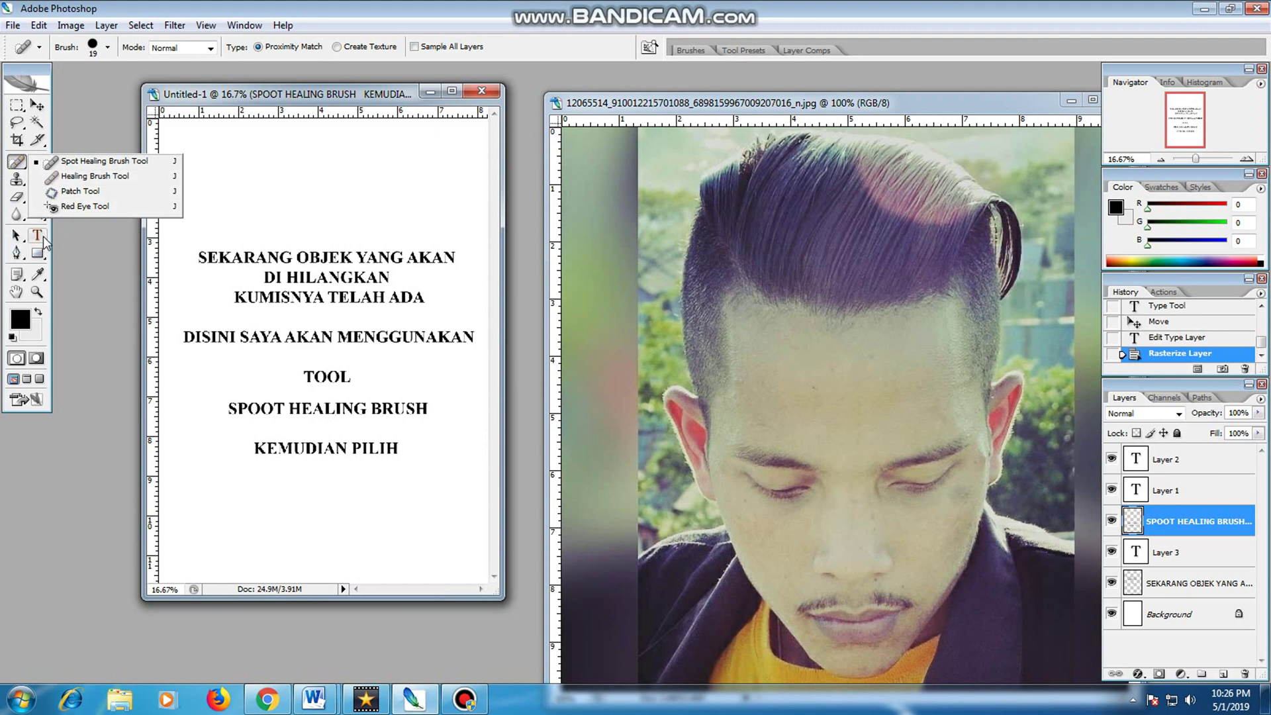
{"action": "left_click", "coordinate": [38, 236]}
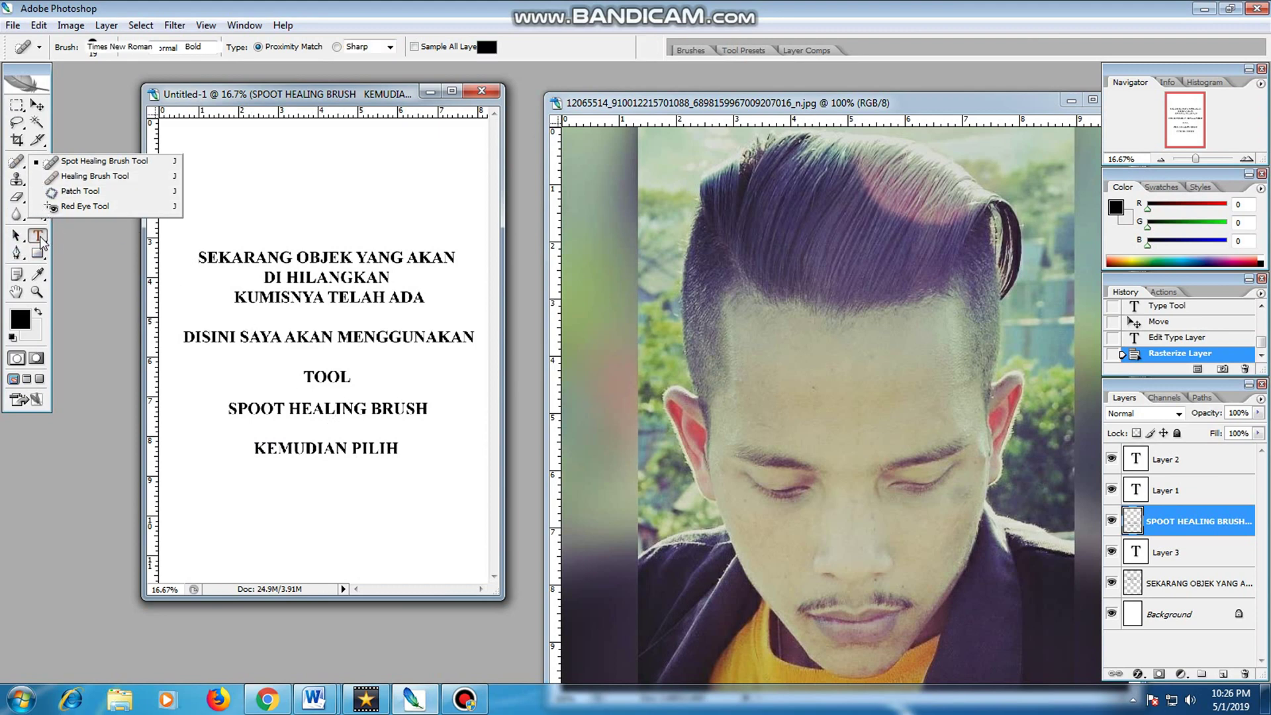
{"action": "left_click", "coordinate": [254, 500]}
{"action": "type", "text": "P"}
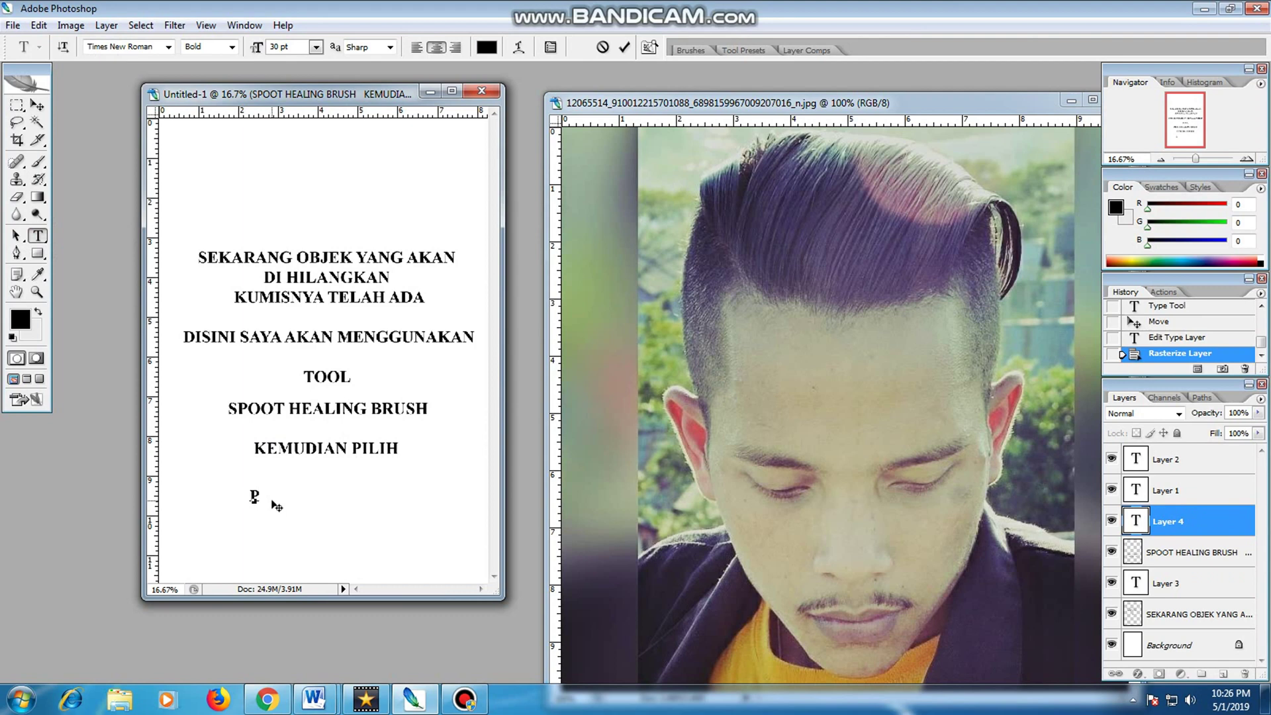
{"action": "type", "text": "ACT TOOL"}
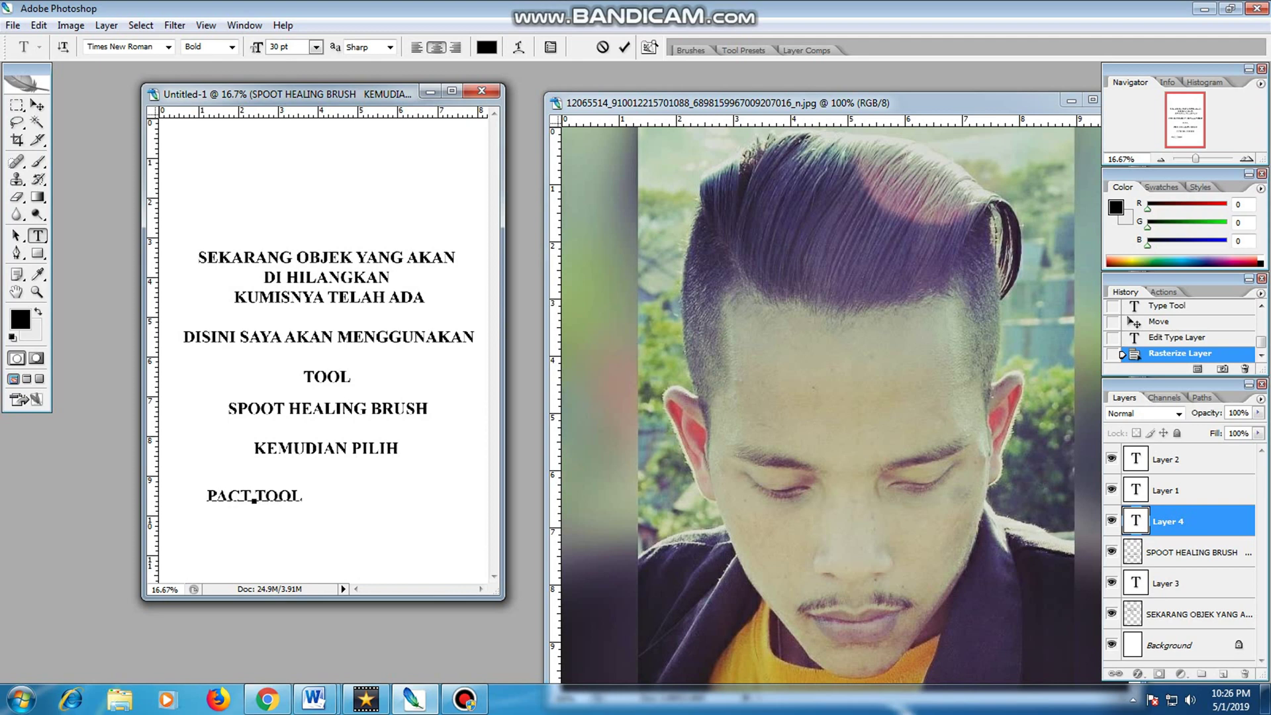
{"action": "left_click", "coordinate": [37, 106]}
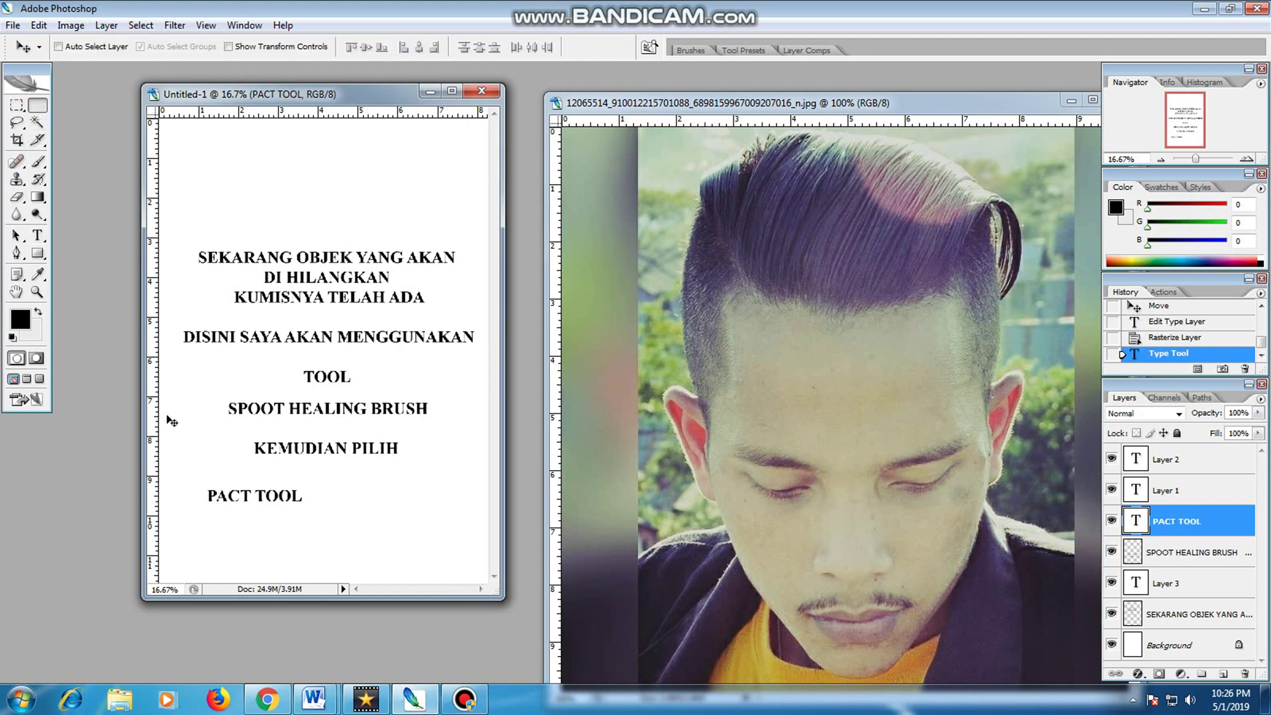
{"action": "left_click_drag", "start_coordinate": [282, 496], "coordinate": [346, 483]}
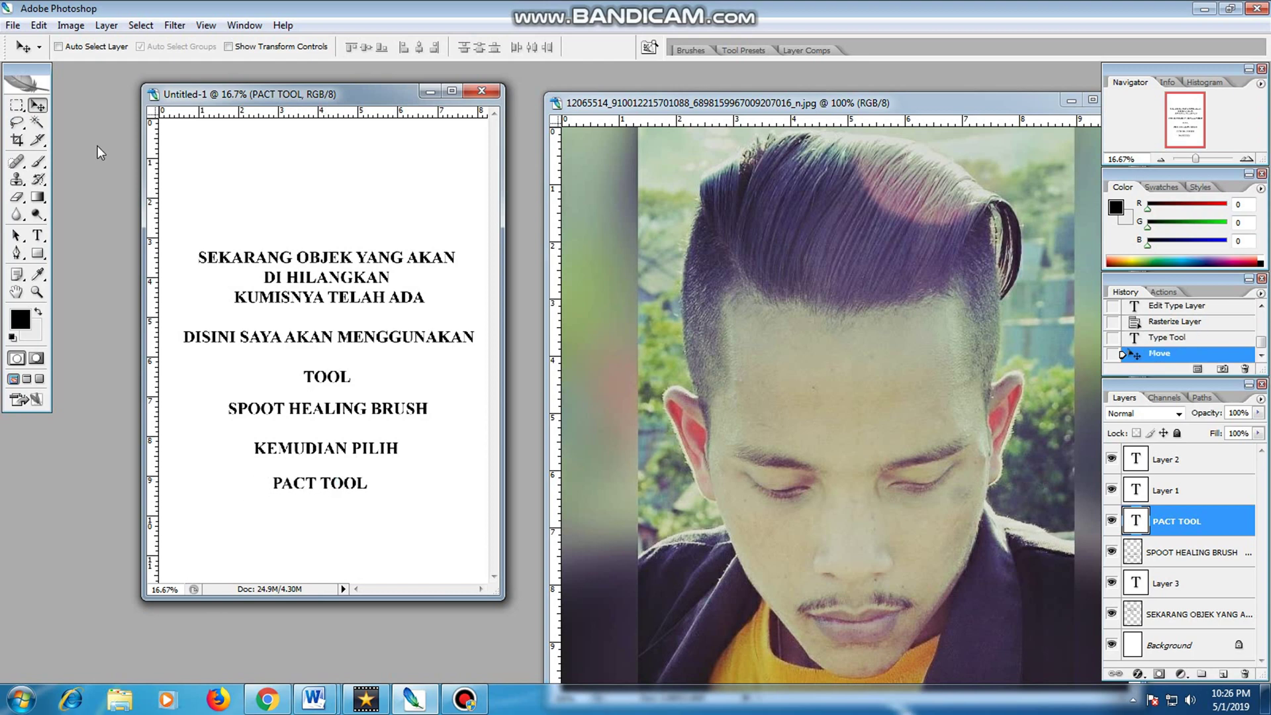
- Check the healing tool names and correct the "PACT TOOL" line to "PATC TOOL"
{"action": "left_click", "coordinate": [13, 162]}
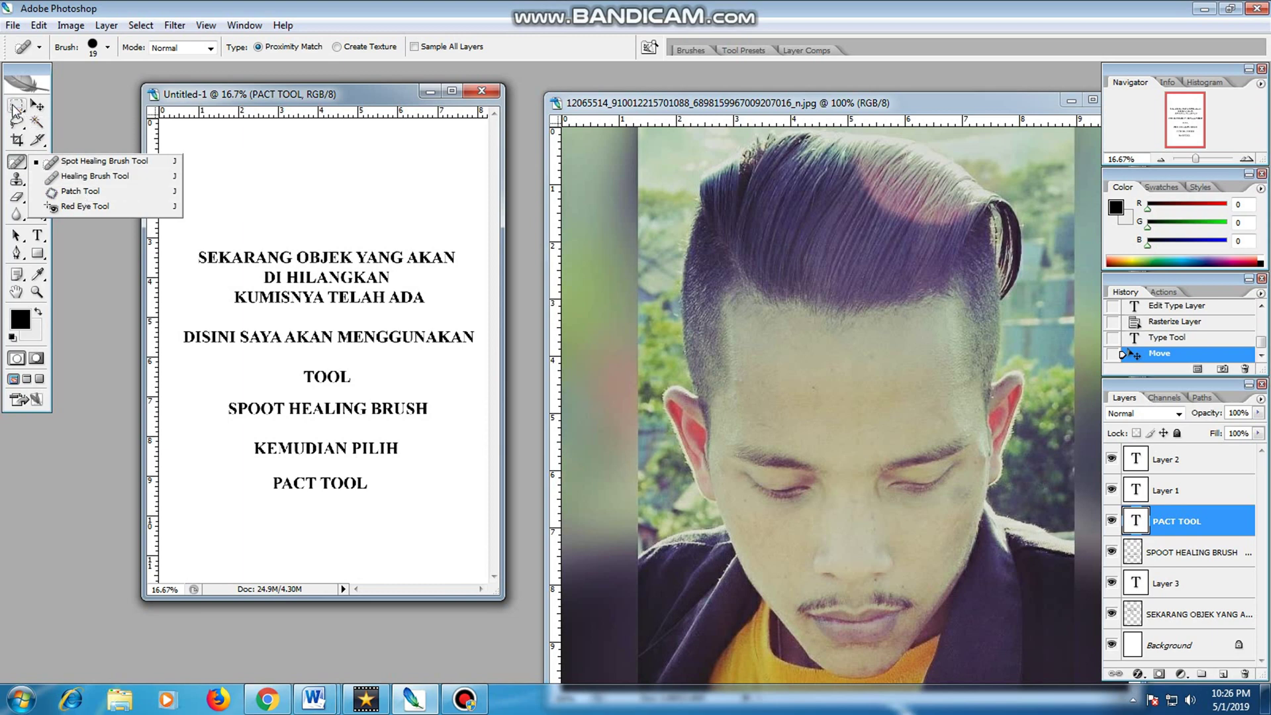
{"action": "left_click", "coordinate": [14, 108]}
{"action": "left_click", "coordinate": [37, 235]}
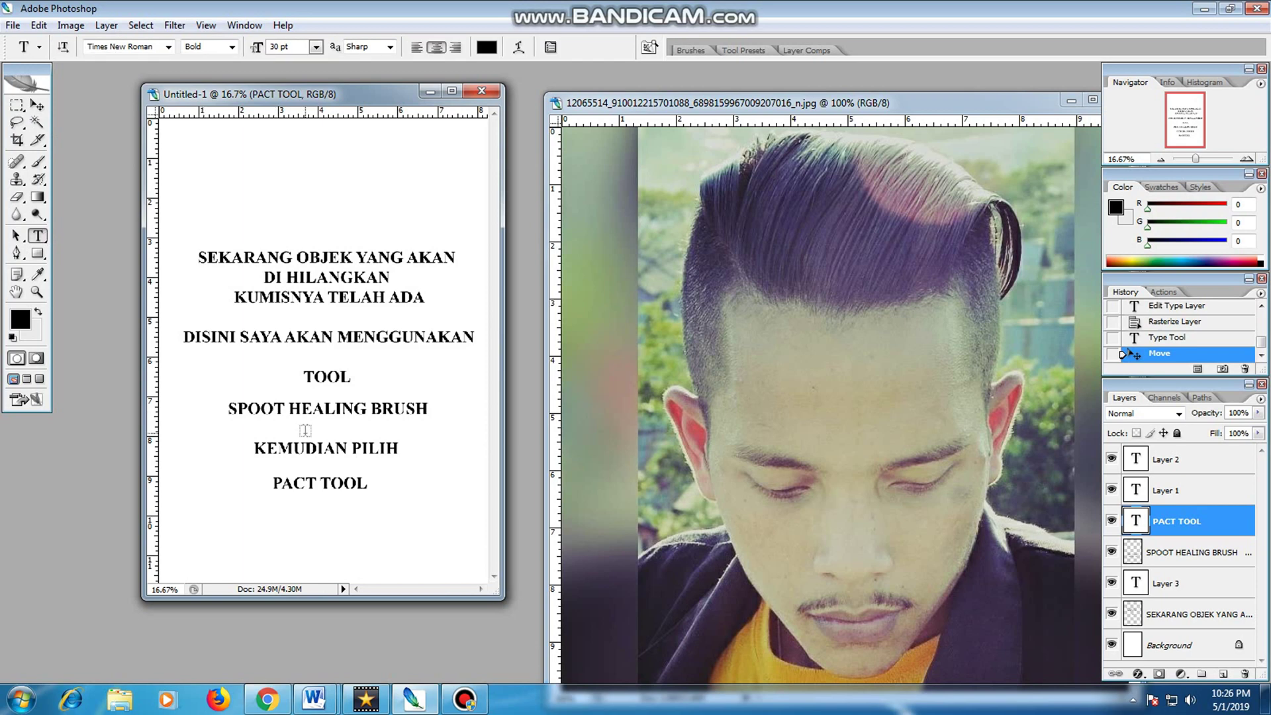
{"action": "left_click", "coordinate": [305, 484]}
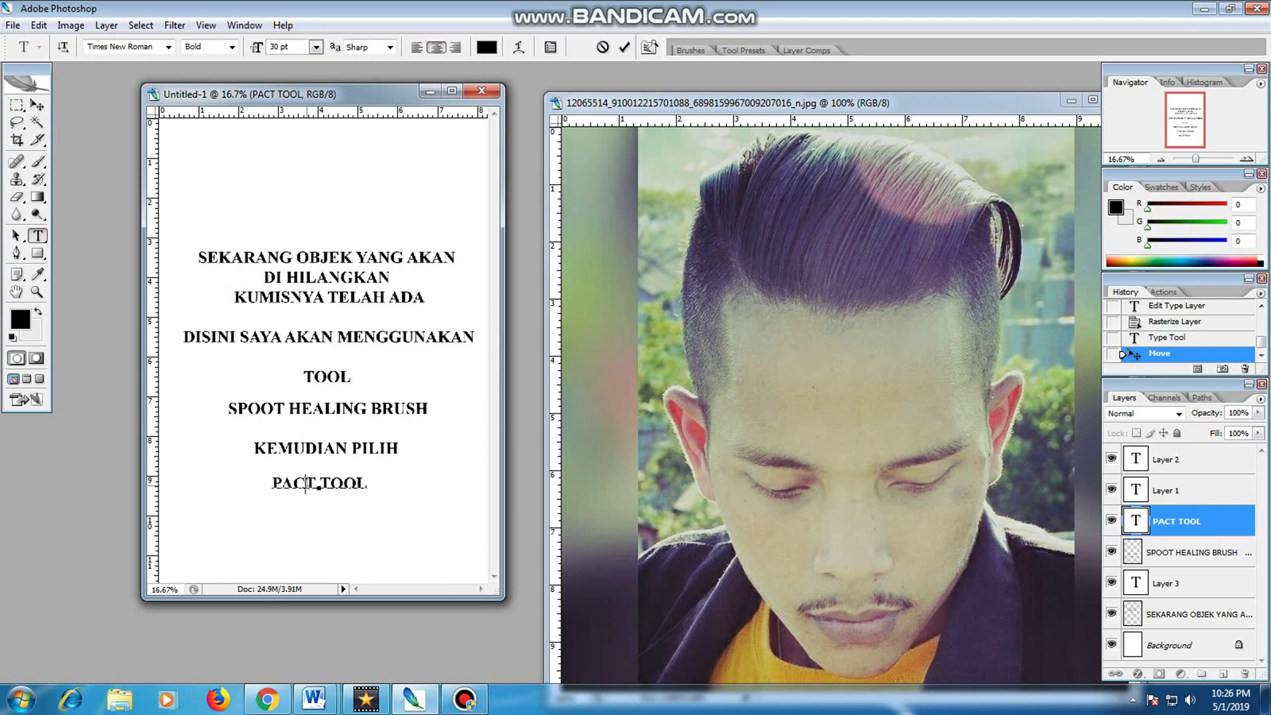
{"action": "key", "text": "BackSpace"}
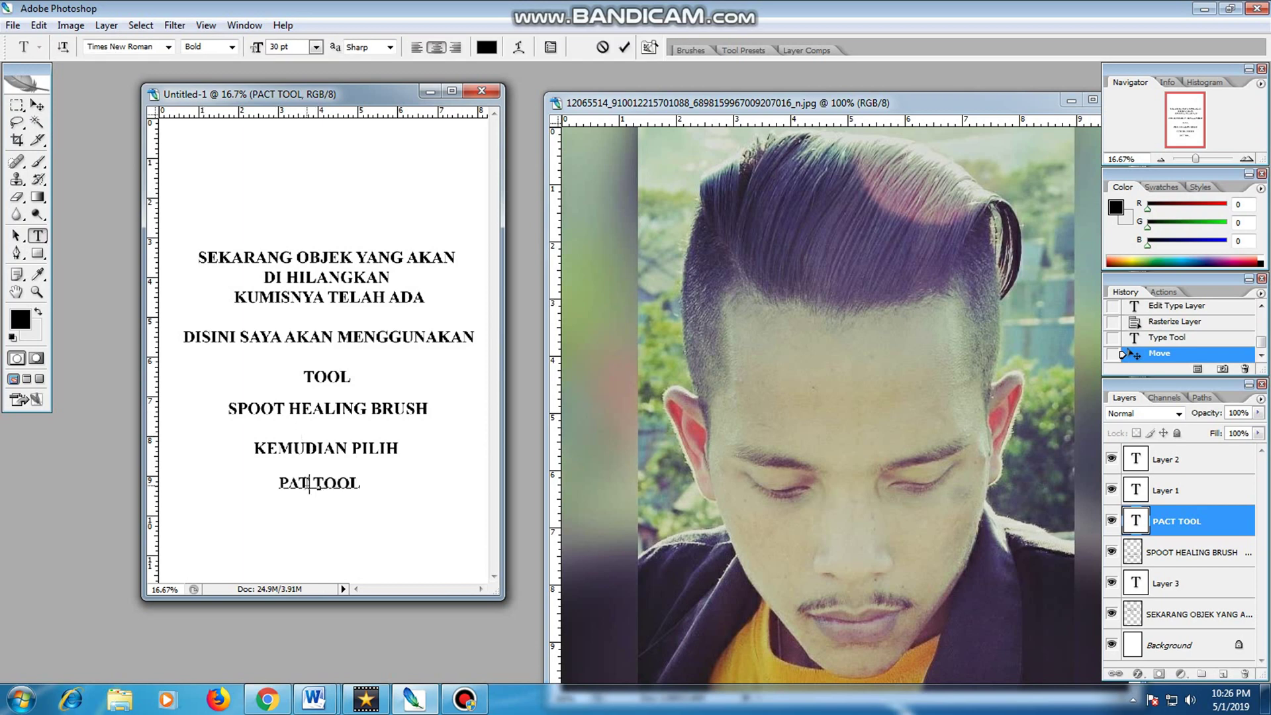
{"action": "type", "text": "C"}
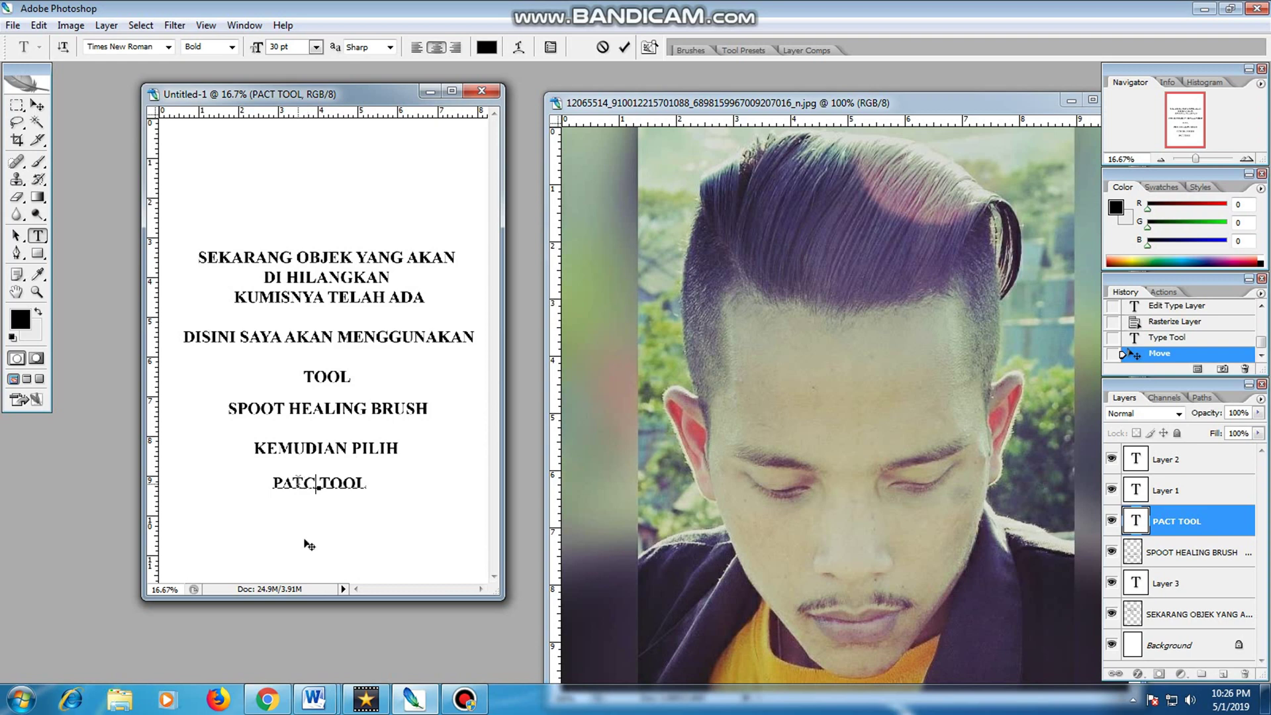
{"action": "left_click", "coordinate": [38, 105]}
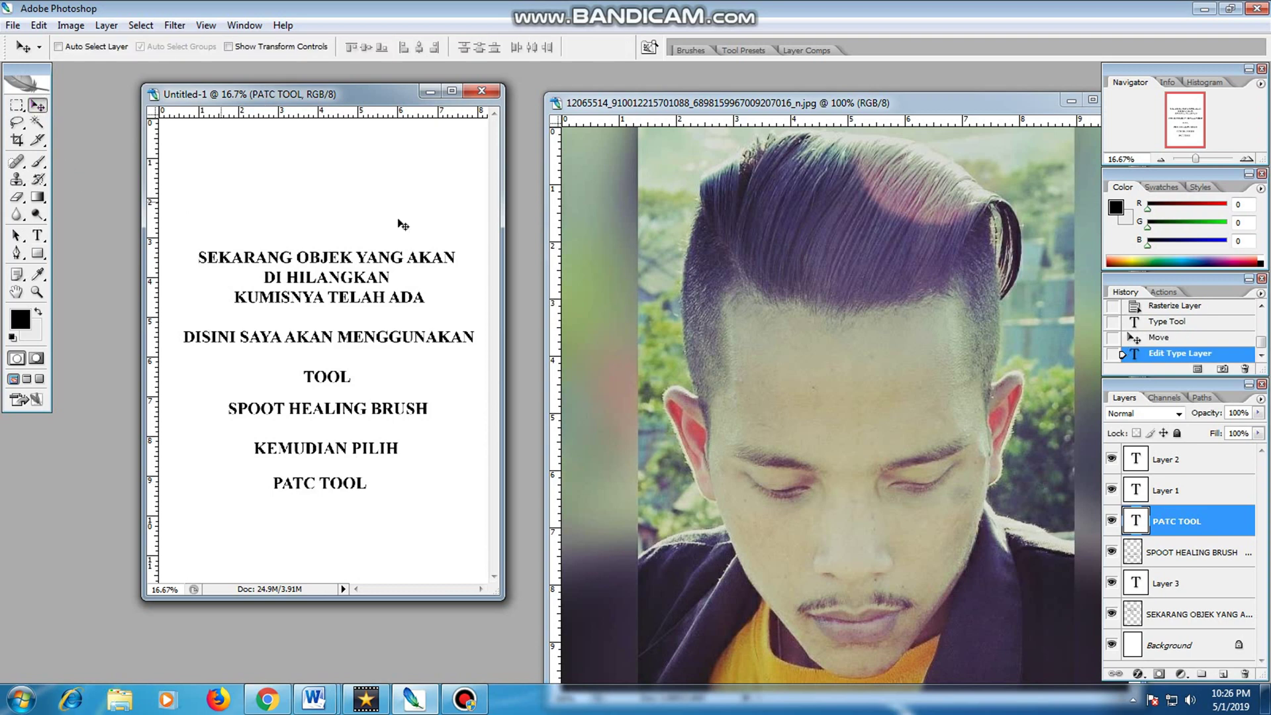
- Close the Untitled-1 instruction page without saving and move the portrait window into the freed space
{"action": "left_click", "coordinate": [475, 93]}
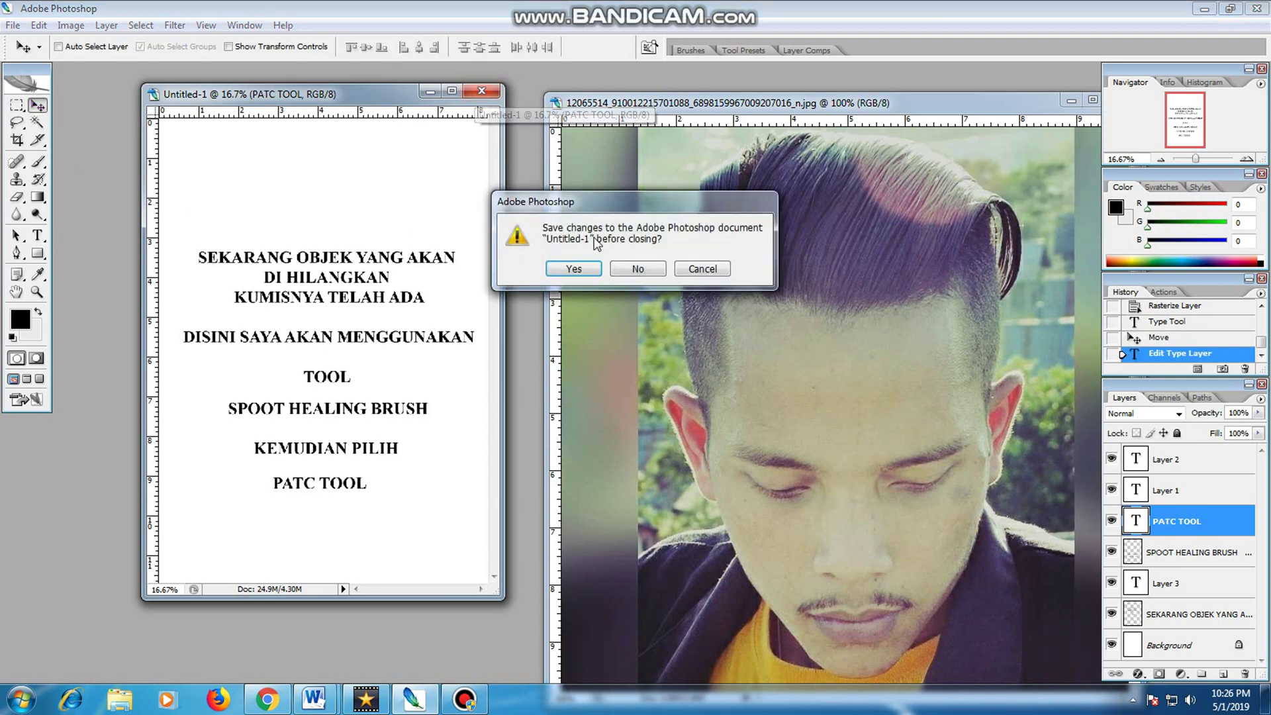
{"action": "left_click", "coordinate": [638, 268]}
{"action": "left_click_drag", "start_coordinate": [709, 105], "coordinate": [557, 88]}
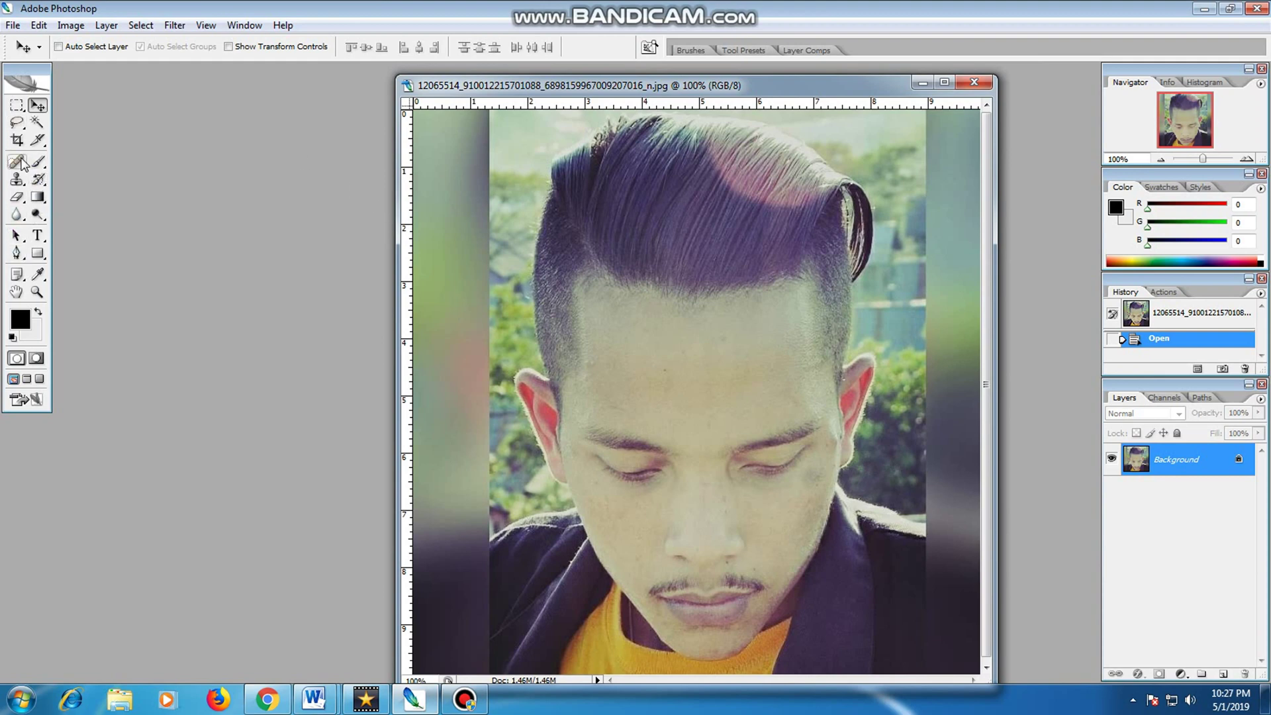
- Select the Patch Tool and maximize the portrait window
{"action": "left_click", "coordinate": [18, 161]}
{"action": "left_click_drag", "start_coordinate": [17, 161], "coordinate": [100, 192]}
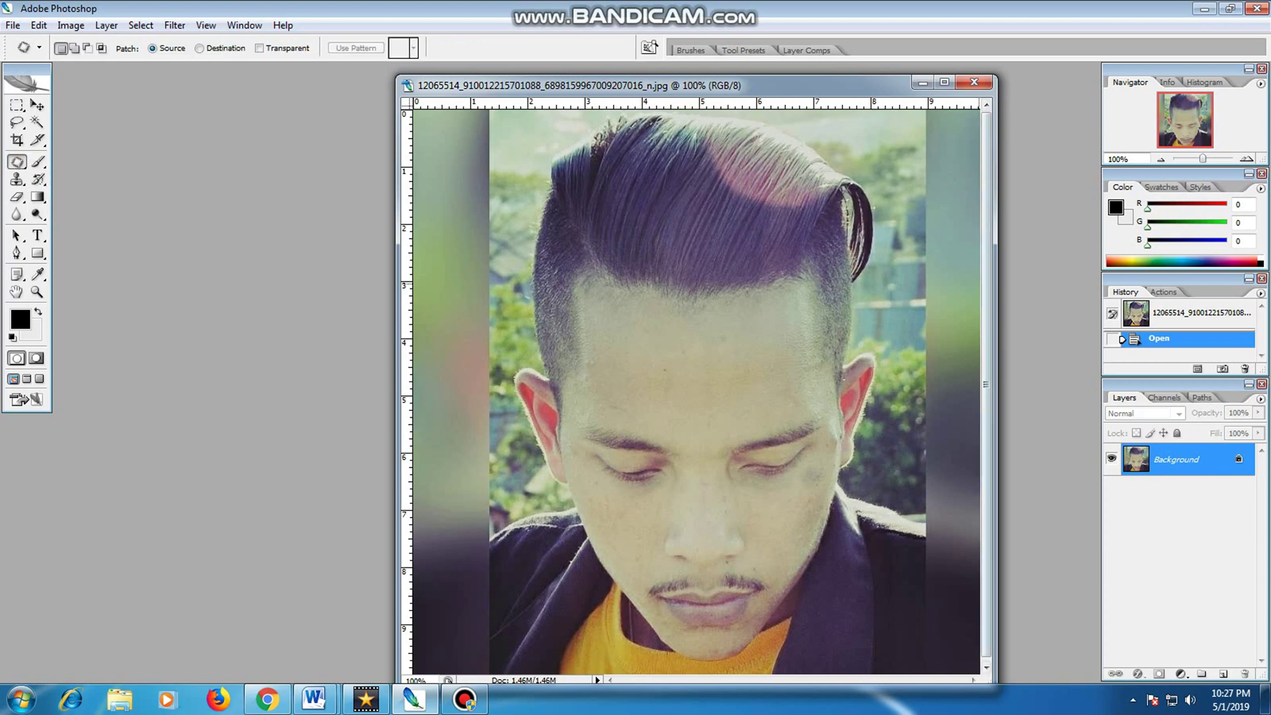
{"action": "left_click_drag", "start_coordinate": [762, 85], "coordinate": [749, 38]}
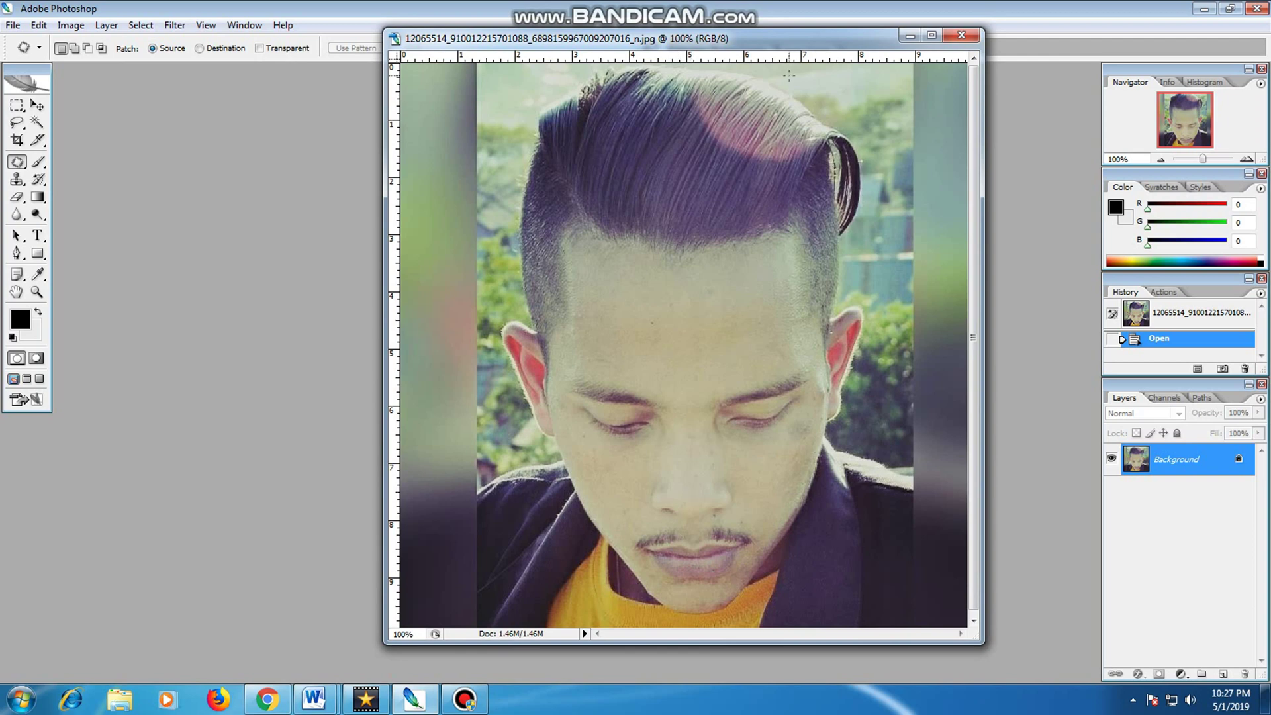
{"action": "left_click_drag", "start_coordinate": [768, 39], "coordinate": [712, 2]}
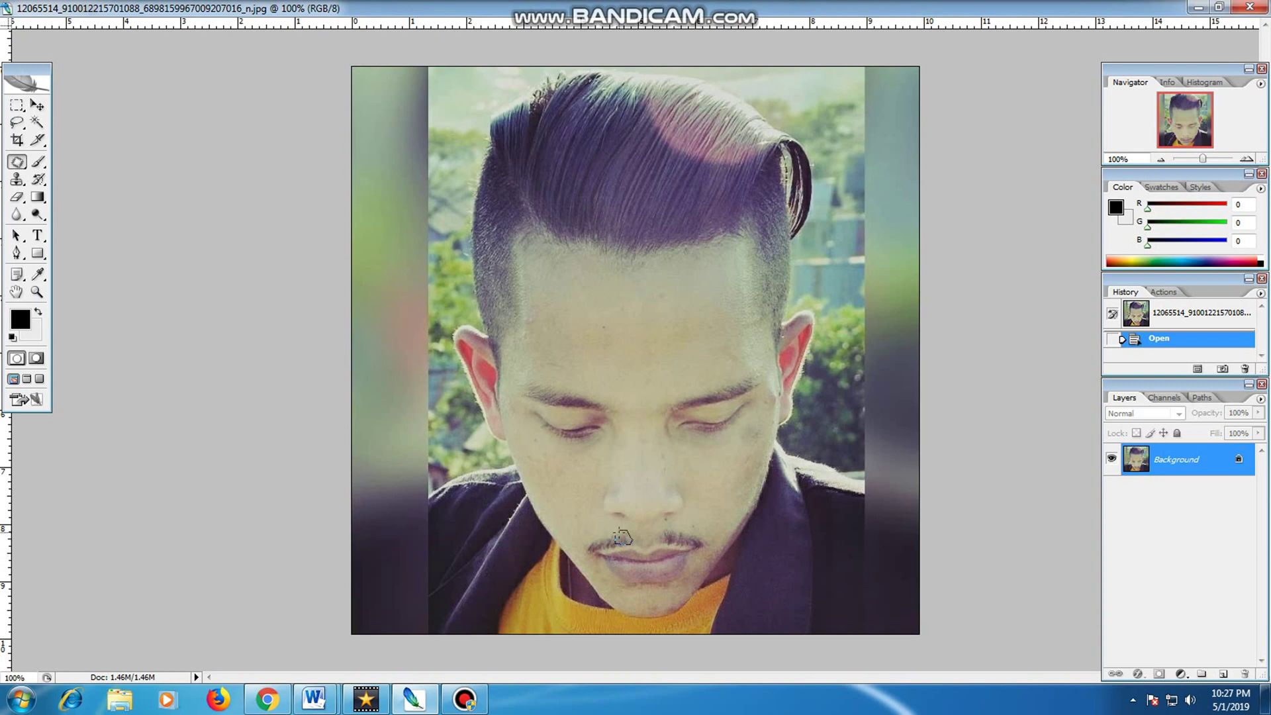
- Patch the left half of the moustache piece by piece with clean skin beside it, deselecting after each patch
{"action": "left_click_drag", "start_coordinate": [623, 538], "coordinate": [594, 535]}
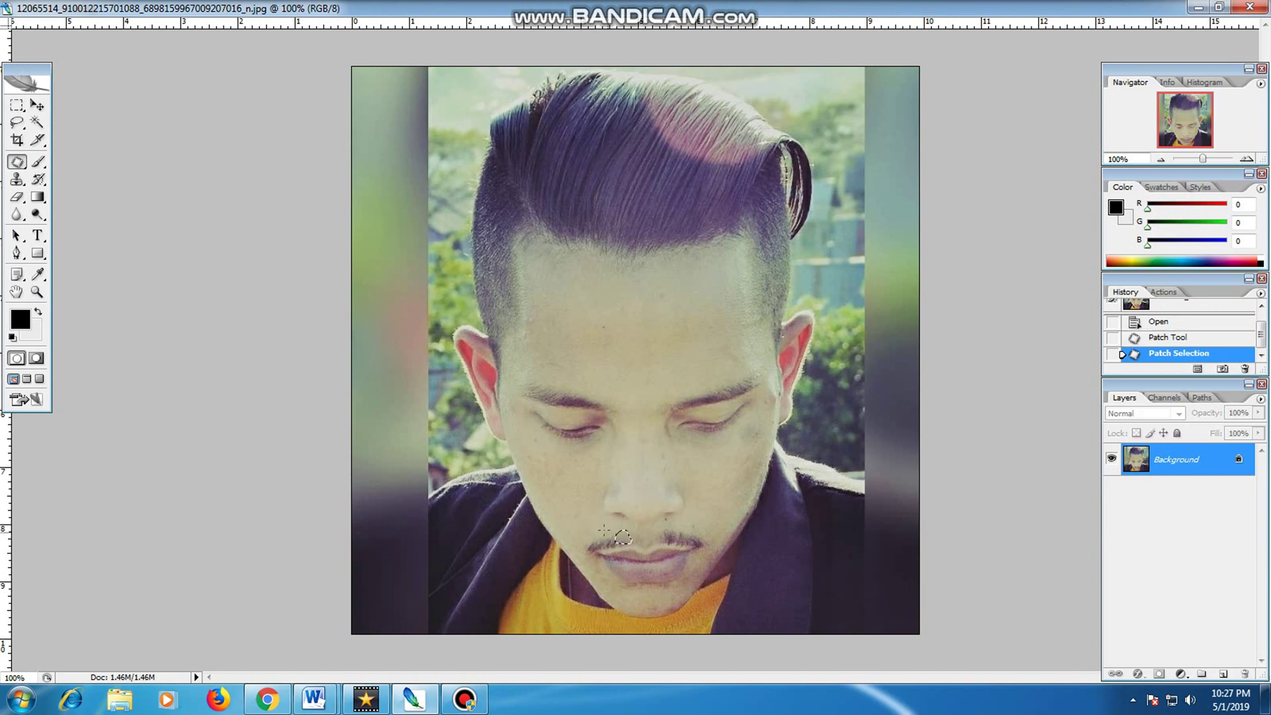
{"action": "key", "text": "ctrl+d"}
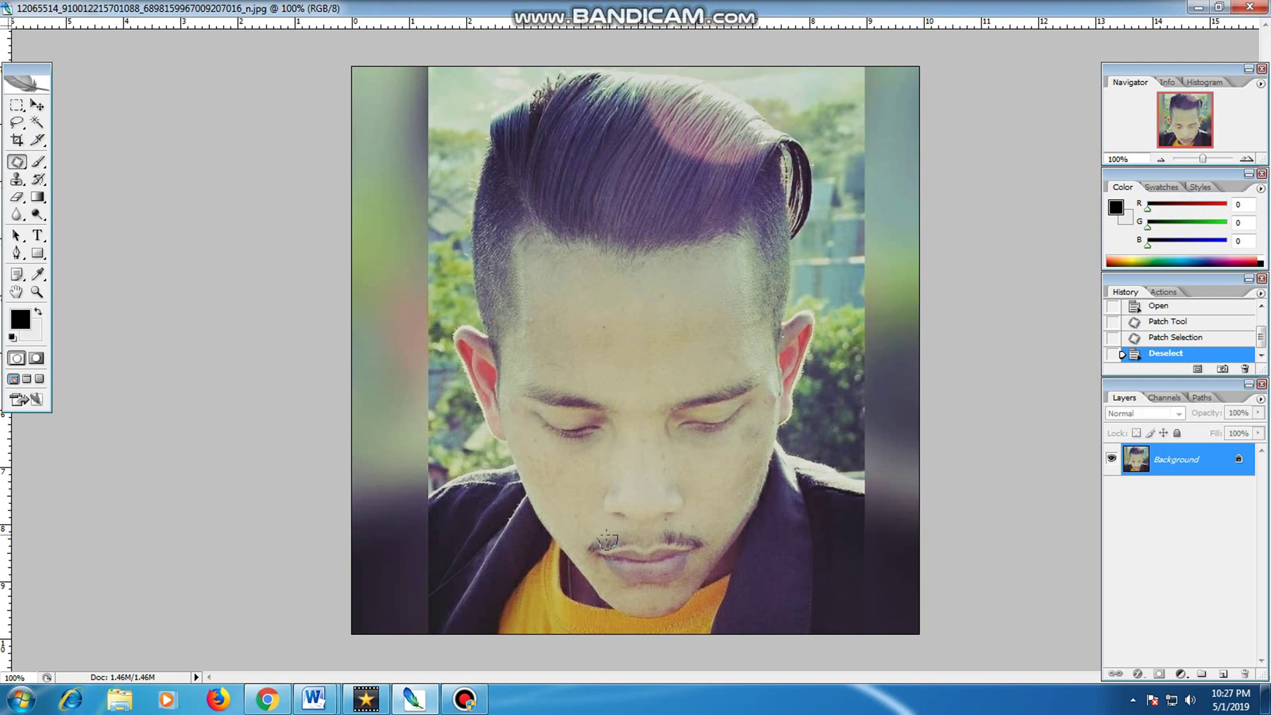
{"action": "left_click_drag", "start_coordinate": [598, 541], "coordinate": [583, 519]}
{"action": "key", "text": "ctrl+d"}
{"action": "left_click_drag", "start_coordinate": [598, 543], "coordinate": [583, 523]}
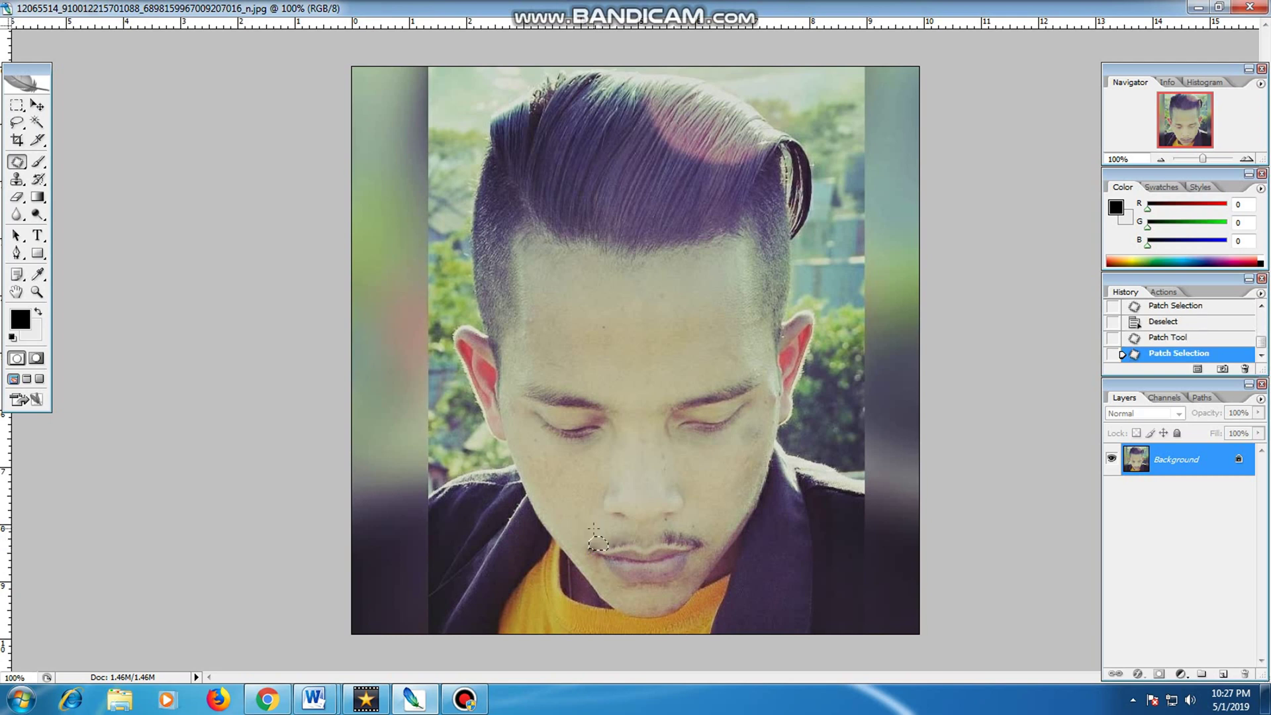
{"action": "key", "text": "ctrl+d"}
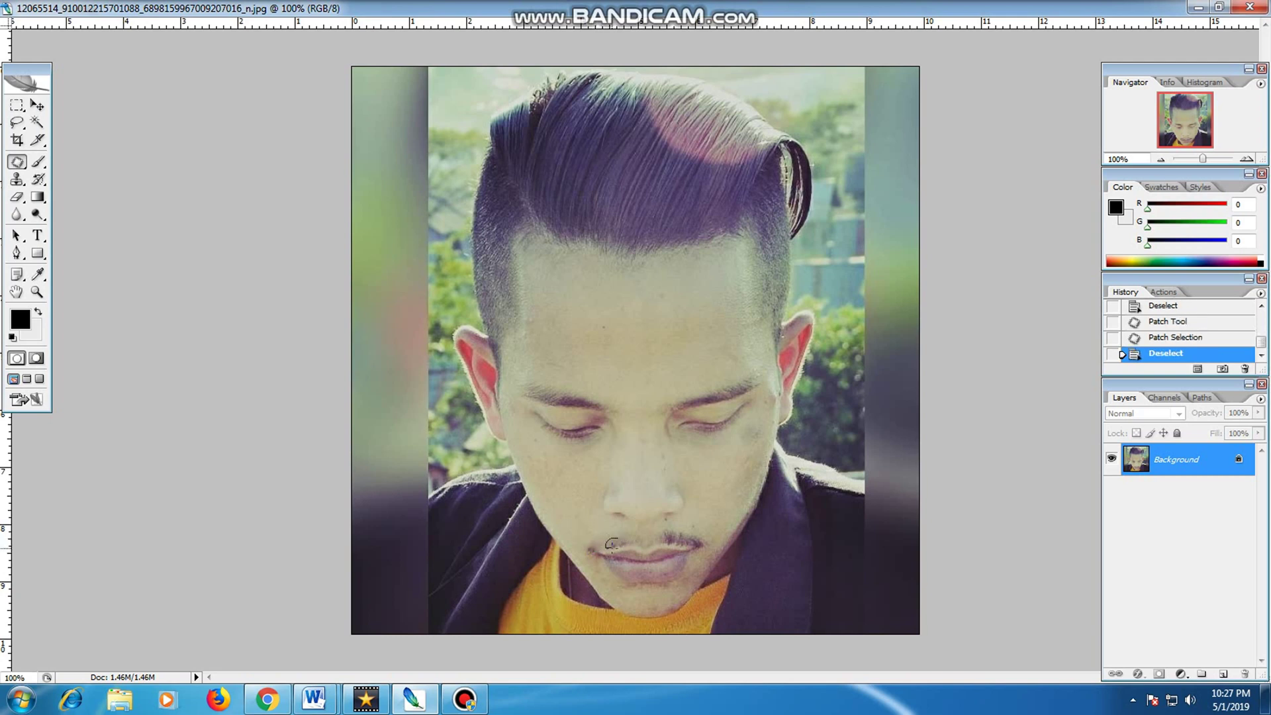
{"action": "left_click_drag", "start_coordinate": [615, 534], "coordinate": [586, 511]}
{"action": "key", "text": "ctrl+d"}
{"action": "left_click_drag", "start_coordinate": [596, 543], "coordinate": [582, 530]}
{"action": "key", "text": "ctrl+d"}
- Patch the right half of the moustache with clean cheek skin in several passes, deselecting after each one
{"action": "left_click_drag", "start_coordinate": [670, 533], "coordinate": [695, 511]}
{"action": "key", "text": "ctrl+d"}
{"action": "left_click_drag", "start_coordinate": [667, 537], "coordinate": [695, 511]}
{"action": "key", "text": "ctrl+d"}
{"action": "left_click_drag", "start_coordinate": [670, 536], "coordinate": [694, 511]}
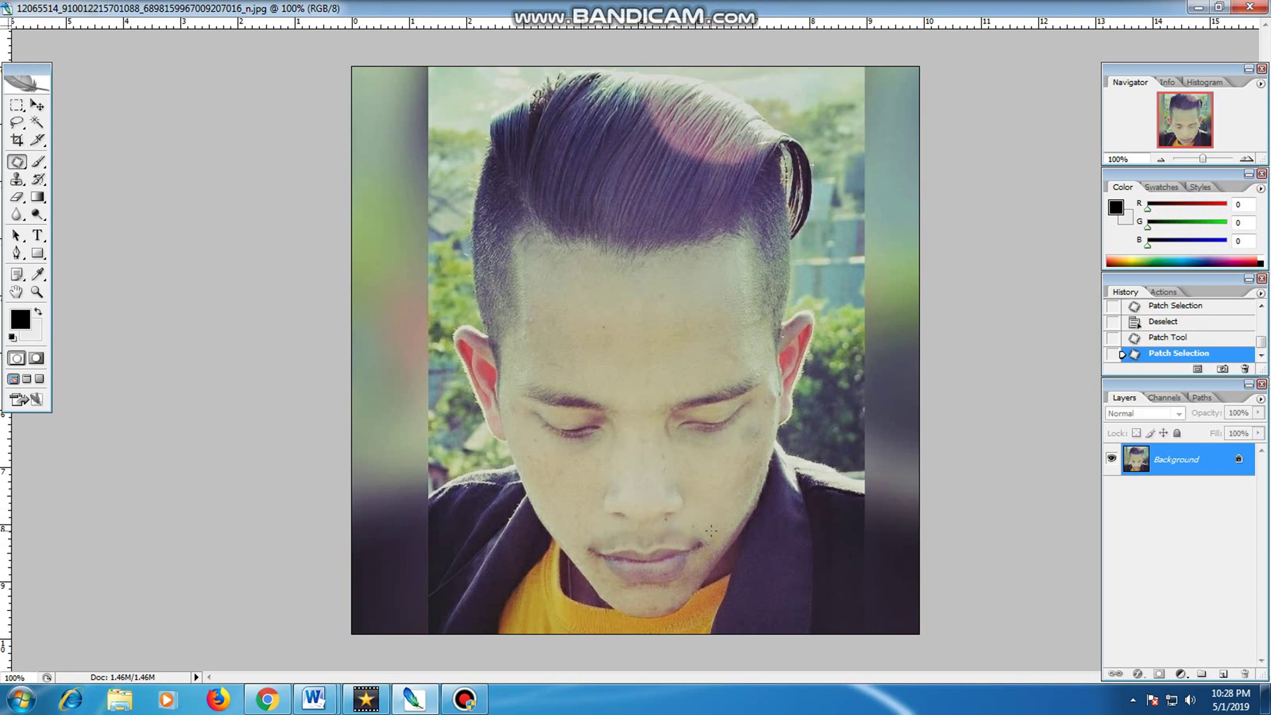
{"action": "key", "text": "ctrl+d"}
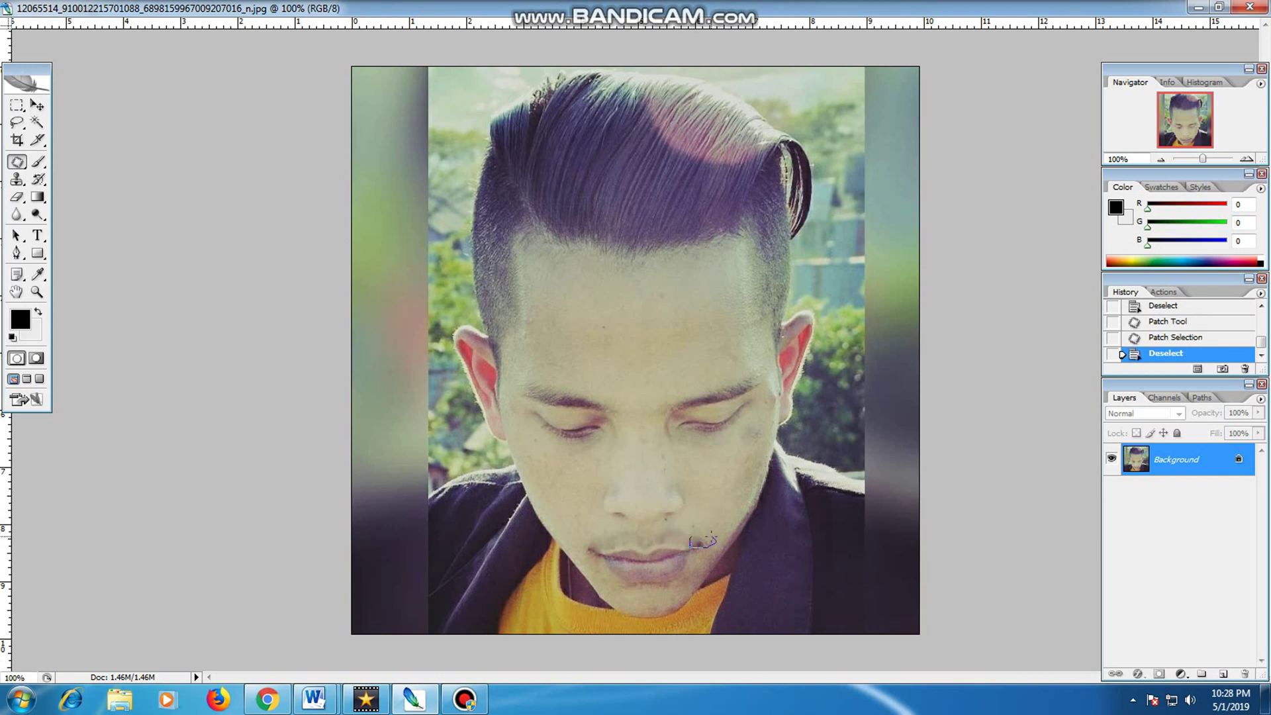
{"action": "mouse_move", "coordinate": [702, 540]}
{"action": "left_mouse_down"}
{"action": "mouse_move", "coordinate": [690, 539]}
{"action": "mouse_move", "coordinate": [705, 508]}
{"action": "left_mouse_up"}
{"action": "key", "text": "ctrl+d"}
- Patch the left mouth corner once more, deselect, and restore the portrait to a floating window
{"action": "left_click_drag", "start_coordinate": [597, 544], "coordinate": [578, 529]}
{"action": "key", "text": "ctrl+d"}
{"action": "left_click", "coordinate": [1219, 7]}
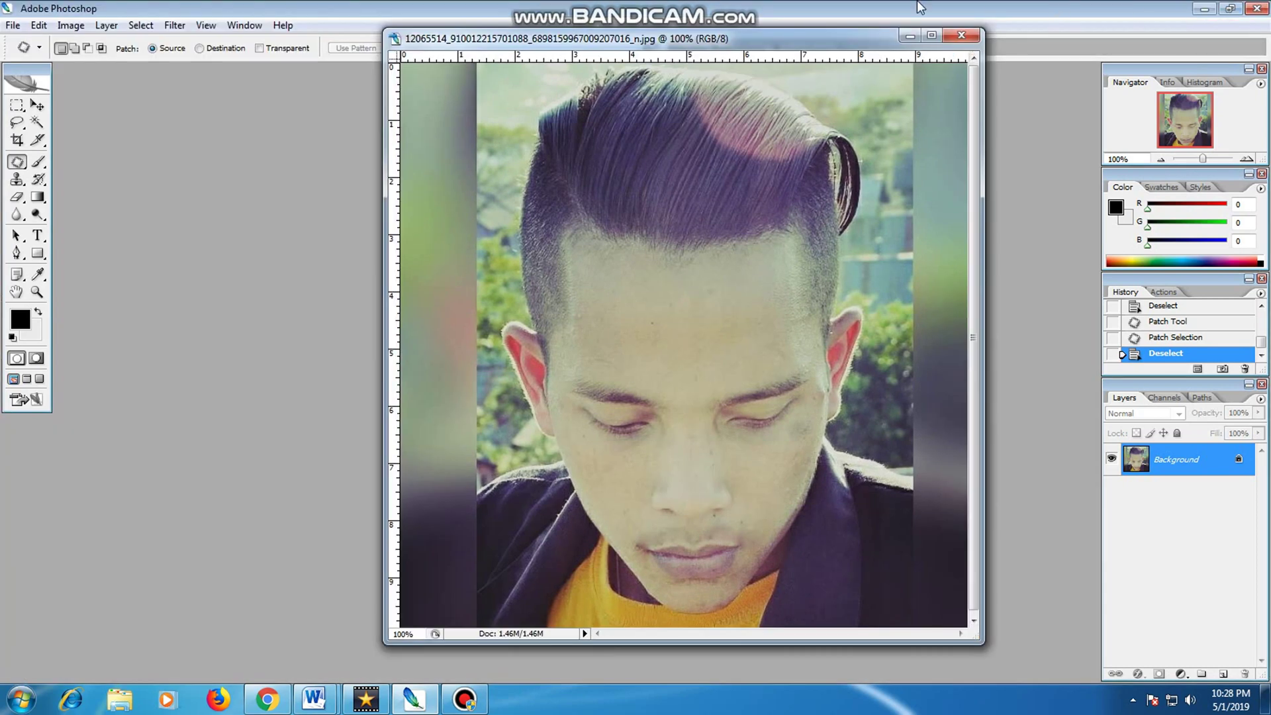
{"action": "left_click_drag", "start_coordinate": [788, 45], "coordinate": [717, 67]}
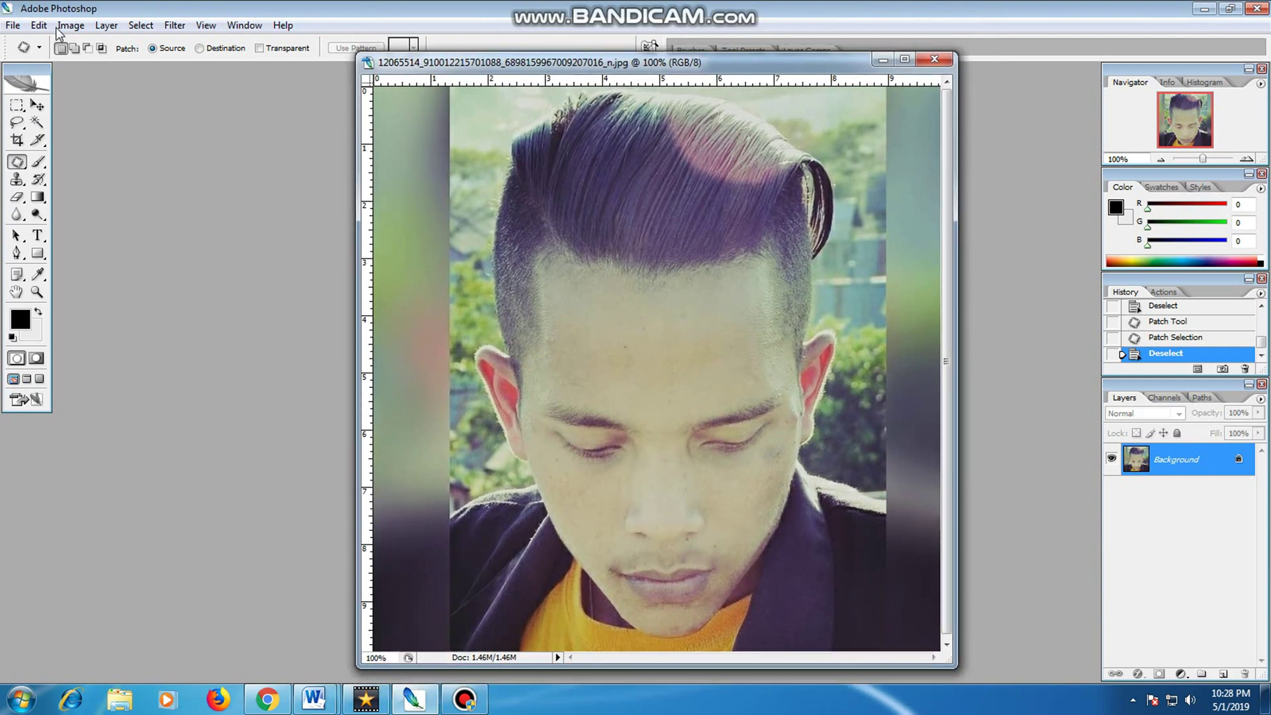
- Create a new white A4 document at 300 pixels/inch and move the portrait window beside it
{"action": "left_click", "coordinate": [12, 25]}
{"action": "left_click", "coordinate": [30, 41]}
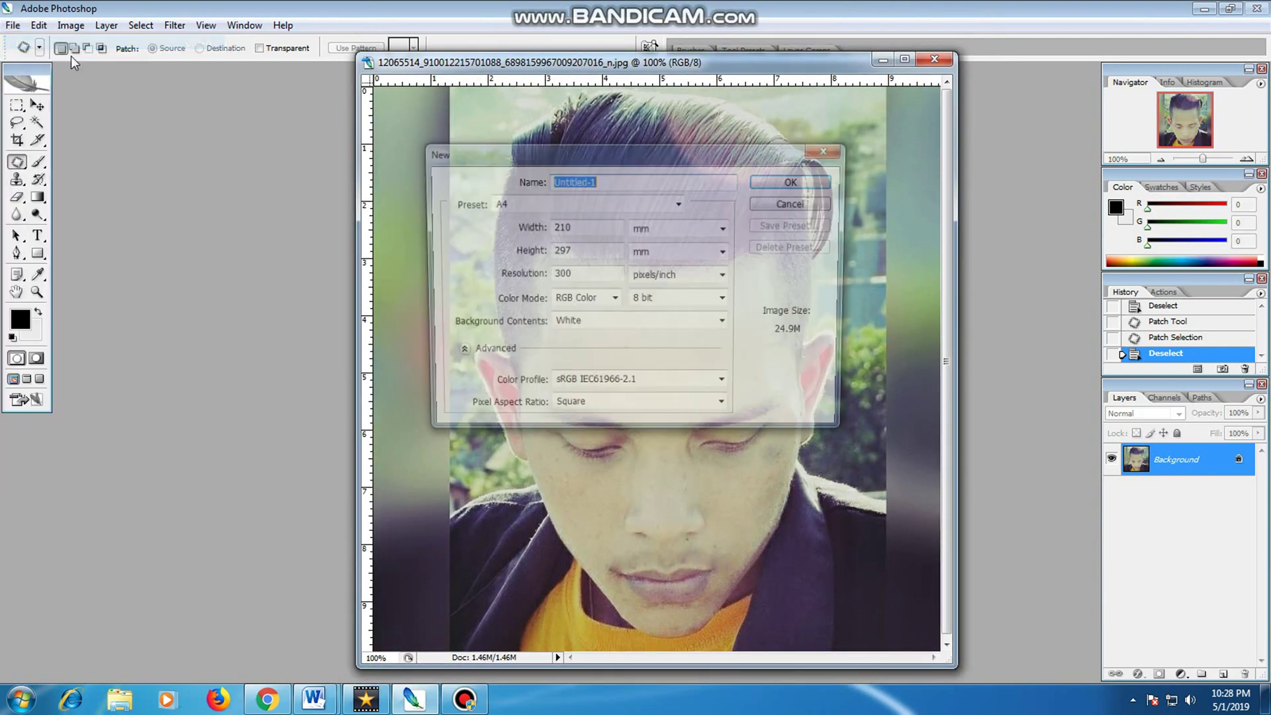
{"action": "left_click", "coordinate": [795, 181]}
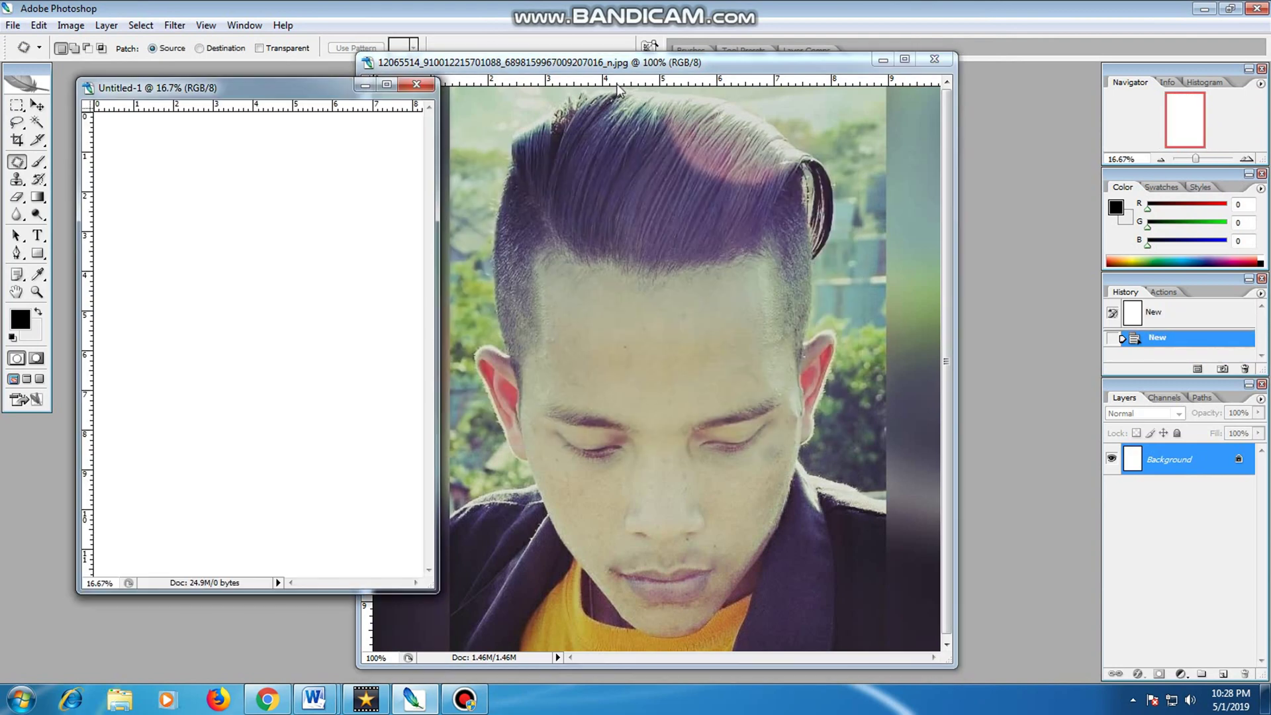
{"action": "left_click_drag", "start_coordinate": [622, 73], "coordinate": [789, 47]}
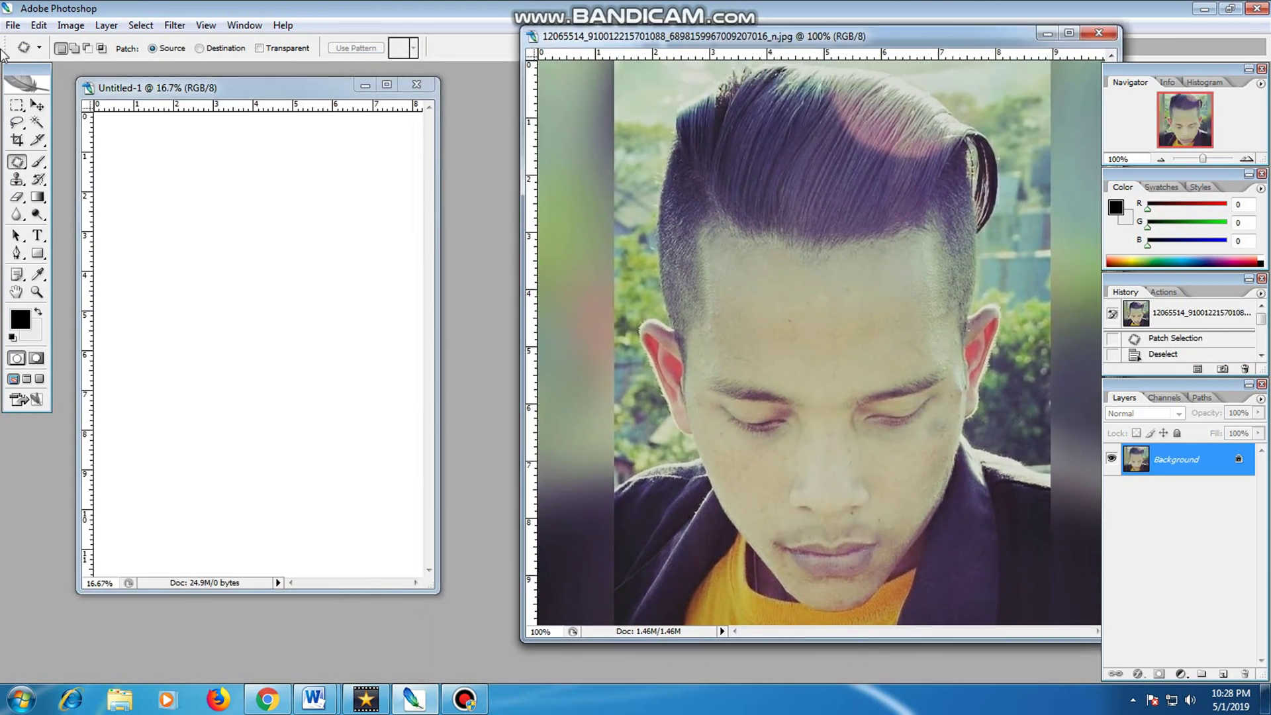
- Add the text "SEKARANG PHOTO ORANG" to the blank page and move it so the whole line fits near the top
{"action": "left_click", "coordinate": [38, 237]}
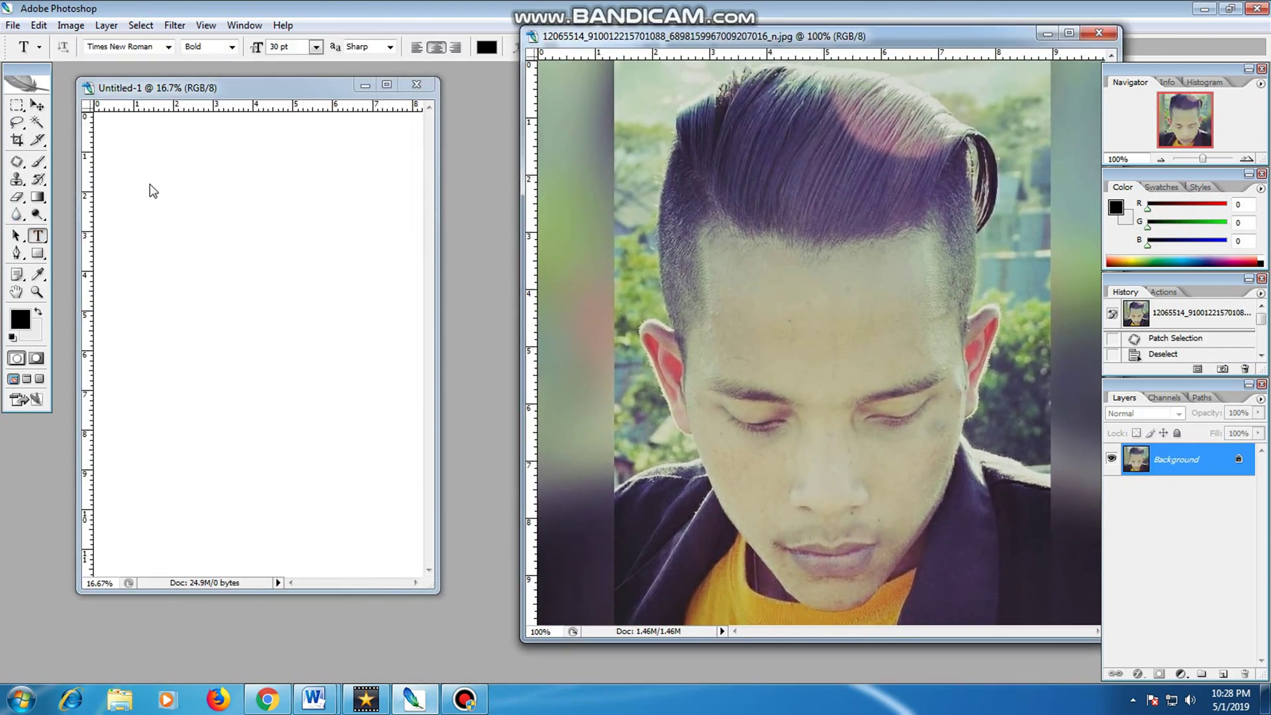
{"action": "left_click", "coordinate": [149, 220]}
{"action": "left_click", "coordinate": [150, 223]}
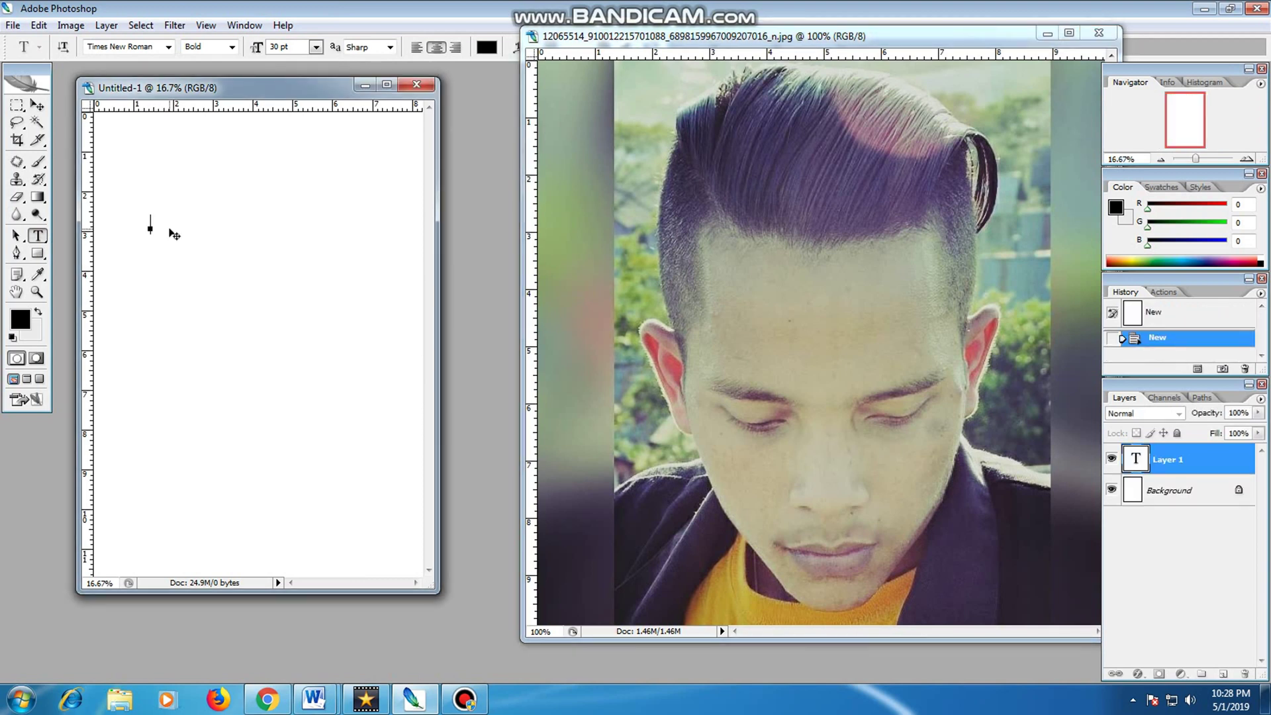
{"action": "type", "text": "SEKARANG "}
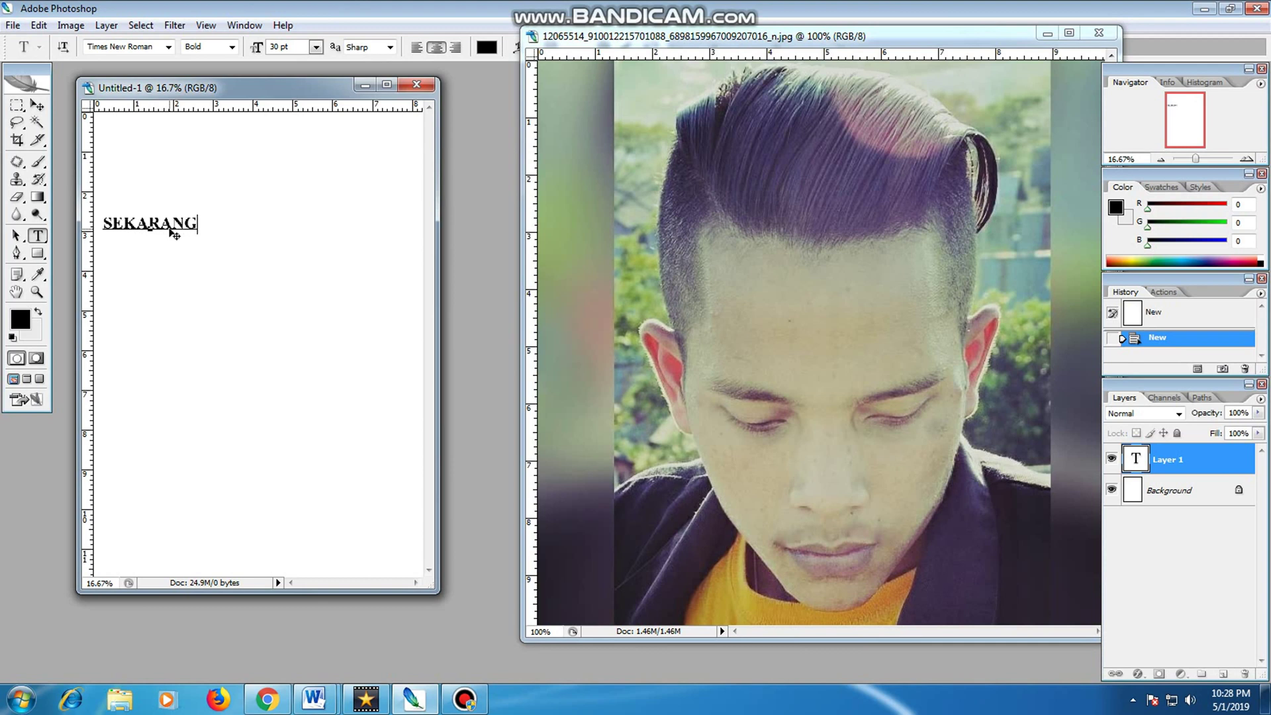
{"action": "type", "text": "PHTO"}
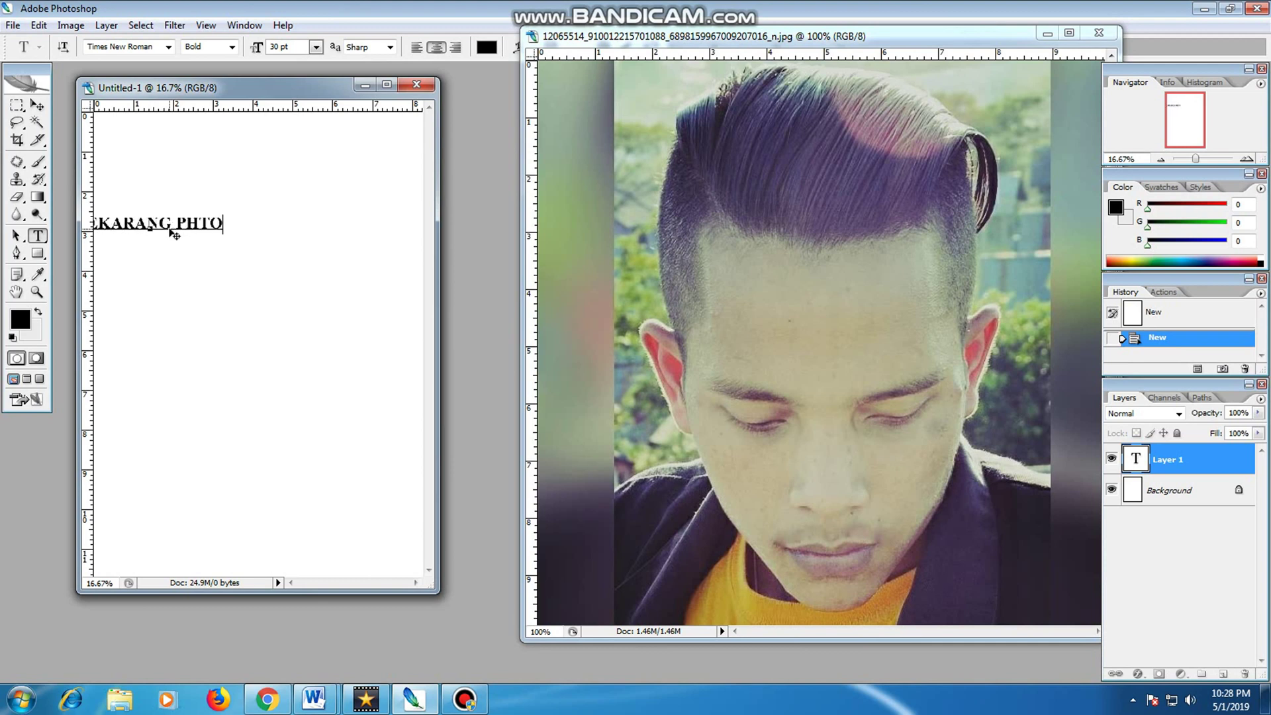
{"action": "key", "text": "BackSpace"}
{"action": "key", "text": "BackSpace"}
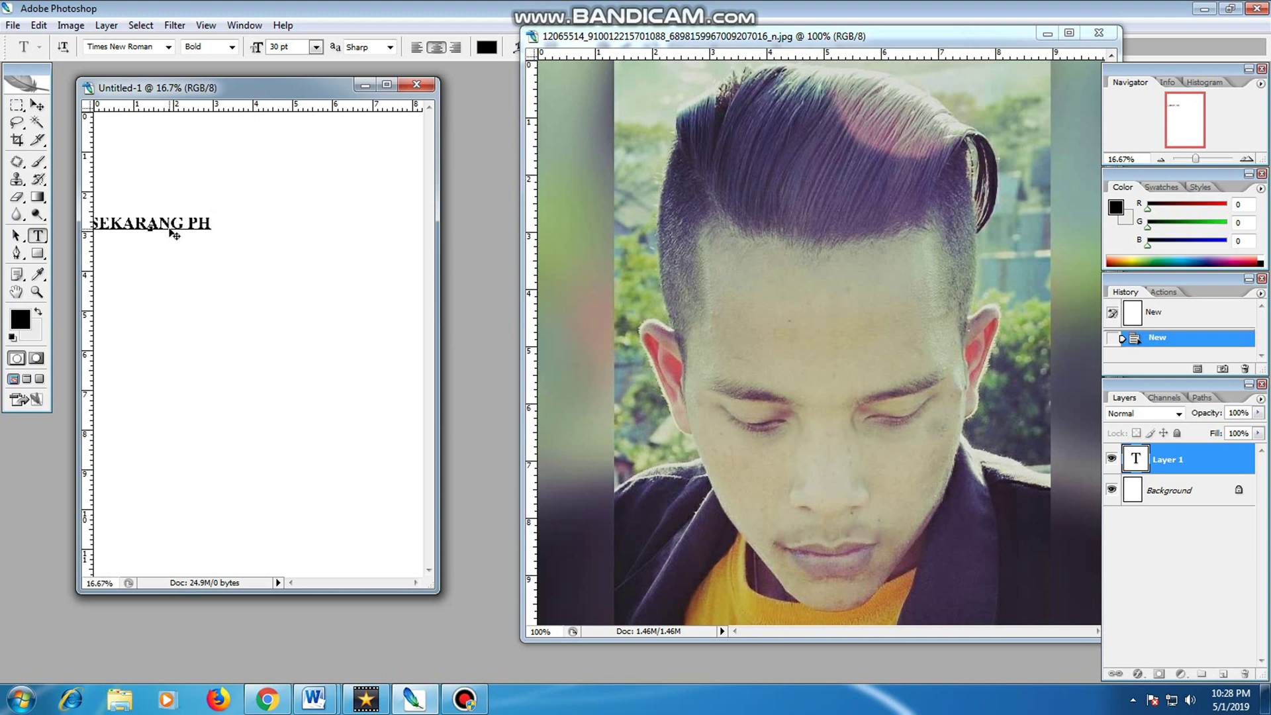
{"action": "type", "text": "OTO ORAN"}
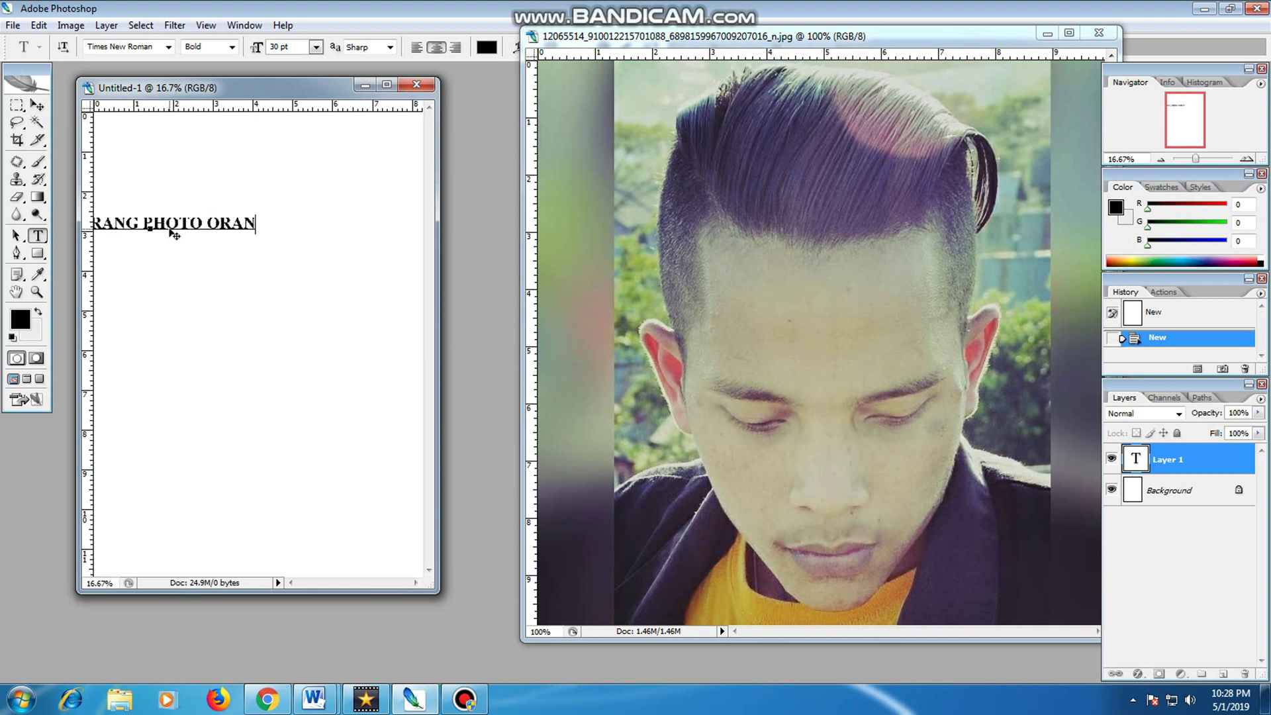
{"action": "type", "text": "G"}
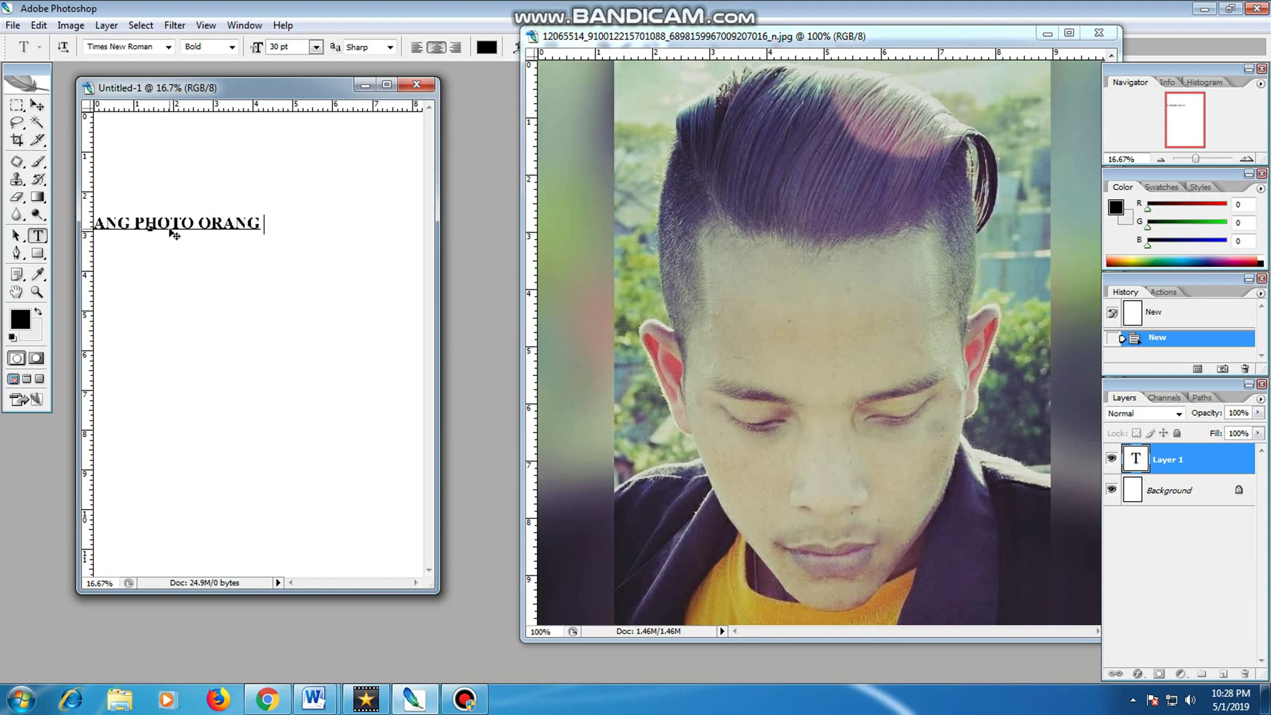
{"action": "left_click", "coordinate": [37, 105]}
{"action": "left_click_drag", "start_coordinate": [194, 227], "coordinate": [303, 212]}
- Continue the page text with a second line reading "YANG BERKUMIS JADI" and leave a blank line below it
{"action": "left_click", "coordinate": [37, 235]}
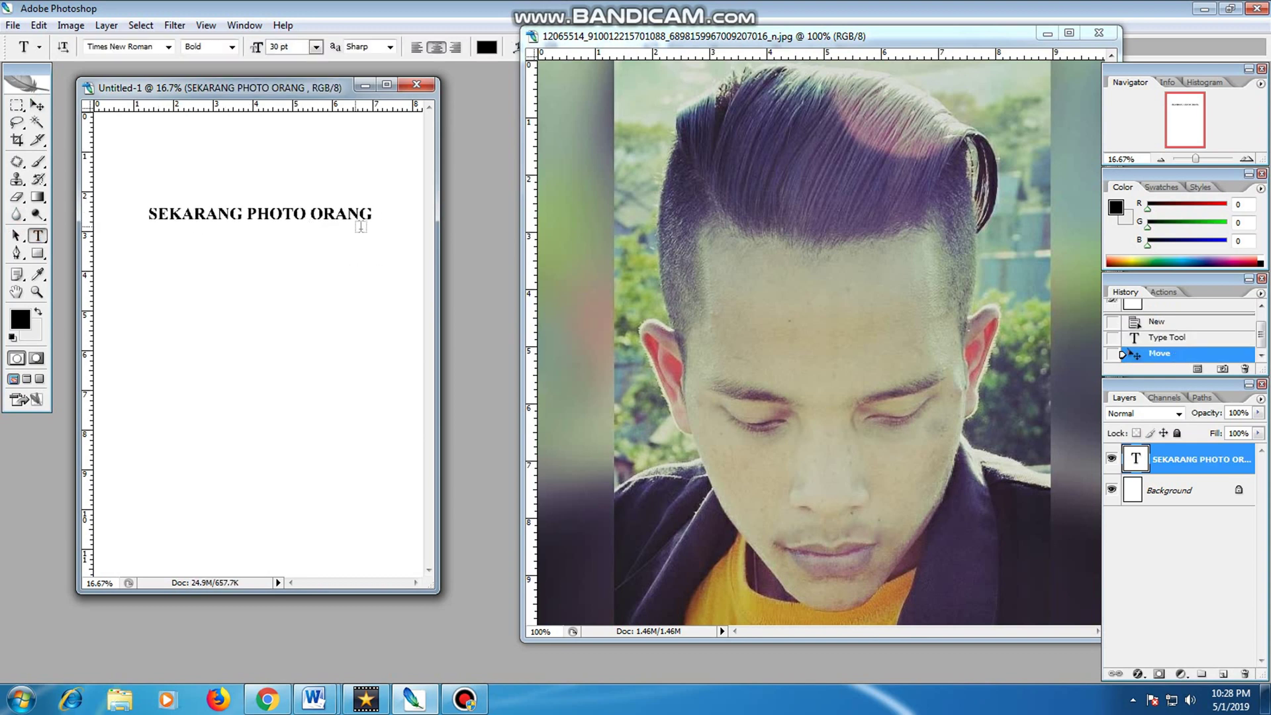
{"action": "left_click", "coordinate": [340, 216]}
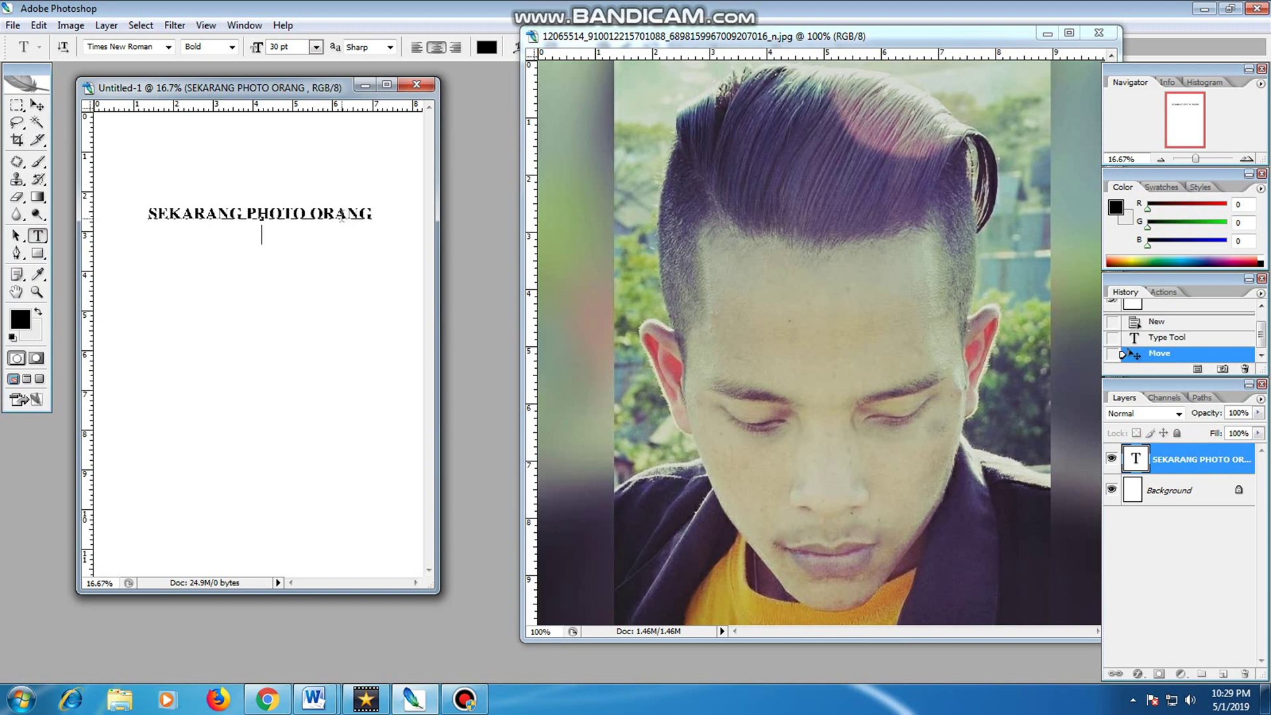
{"action": "type", "text": "YANG BERKUMIS"}
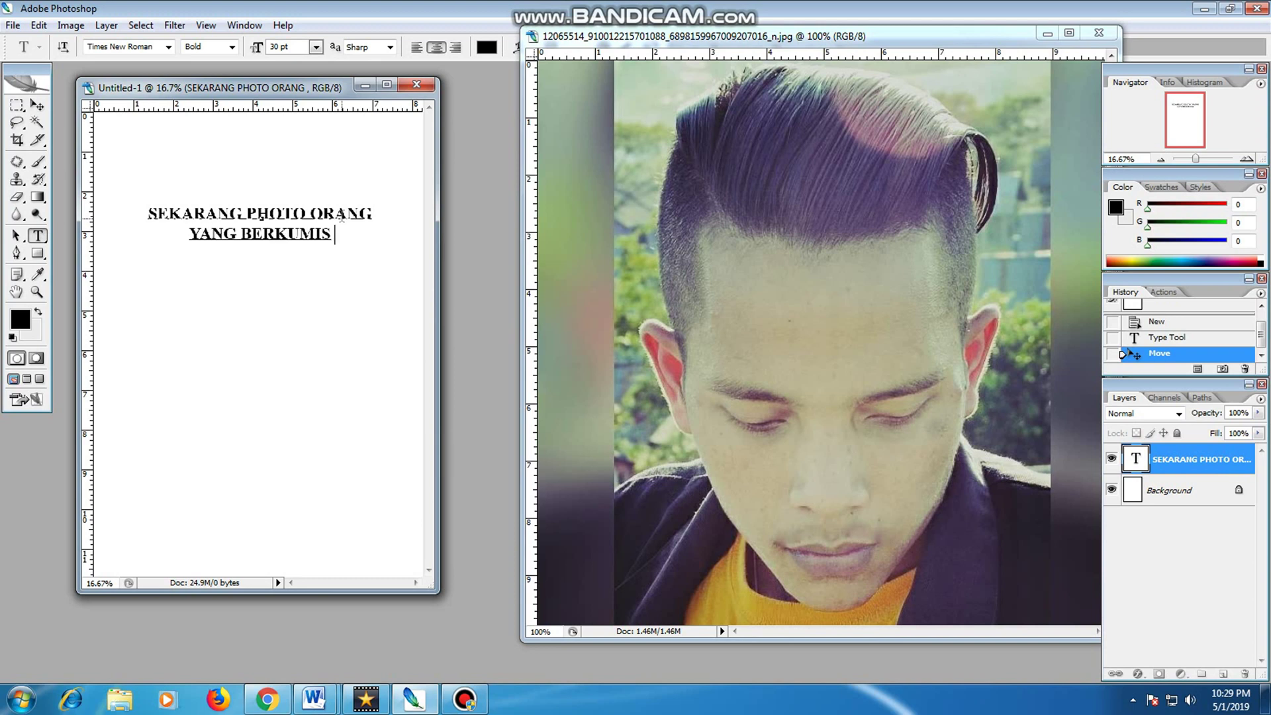
{"action": "type", "text": " LEBIH"}
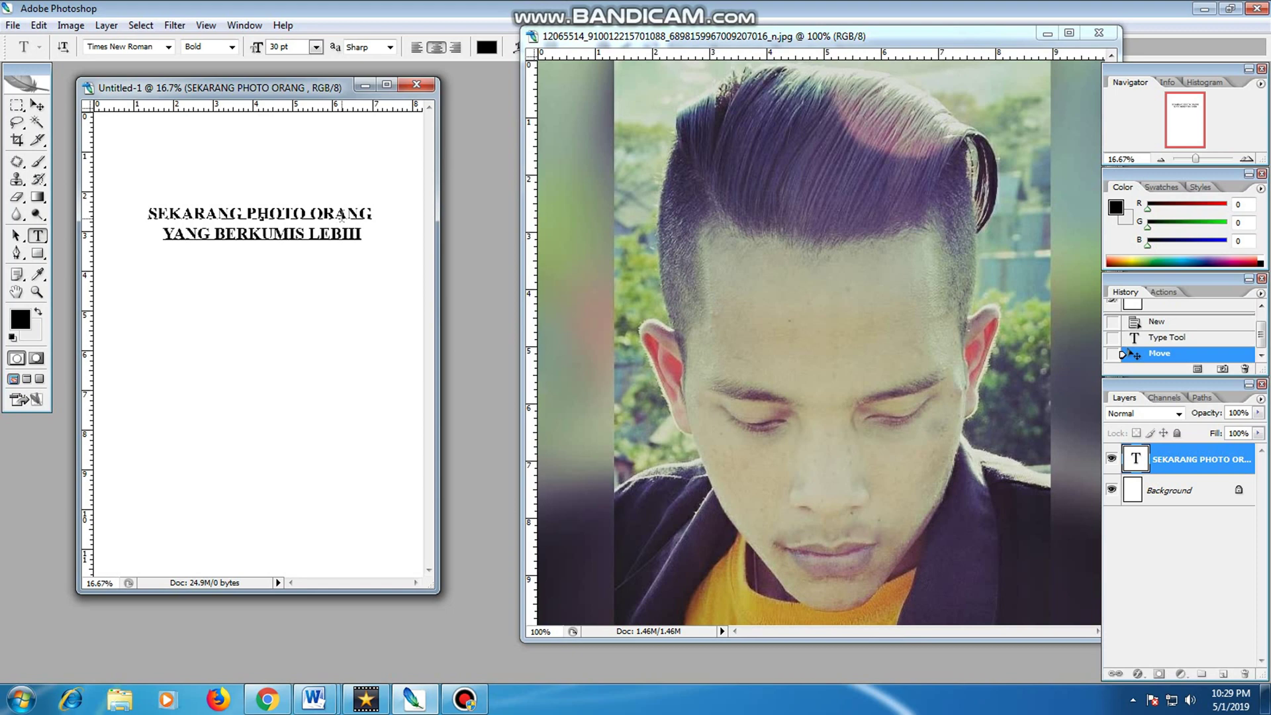
{"action": "key", "text": "BackSpace"}
{"action": "key", "text": "BackSpace"}
{"action": "key", "text": "BackSpace"}
{"action": "key", "text": "BackSpace"}
{"action": "key", "text": "BackSpace"}
{"action": "type", "text": "JAD"}
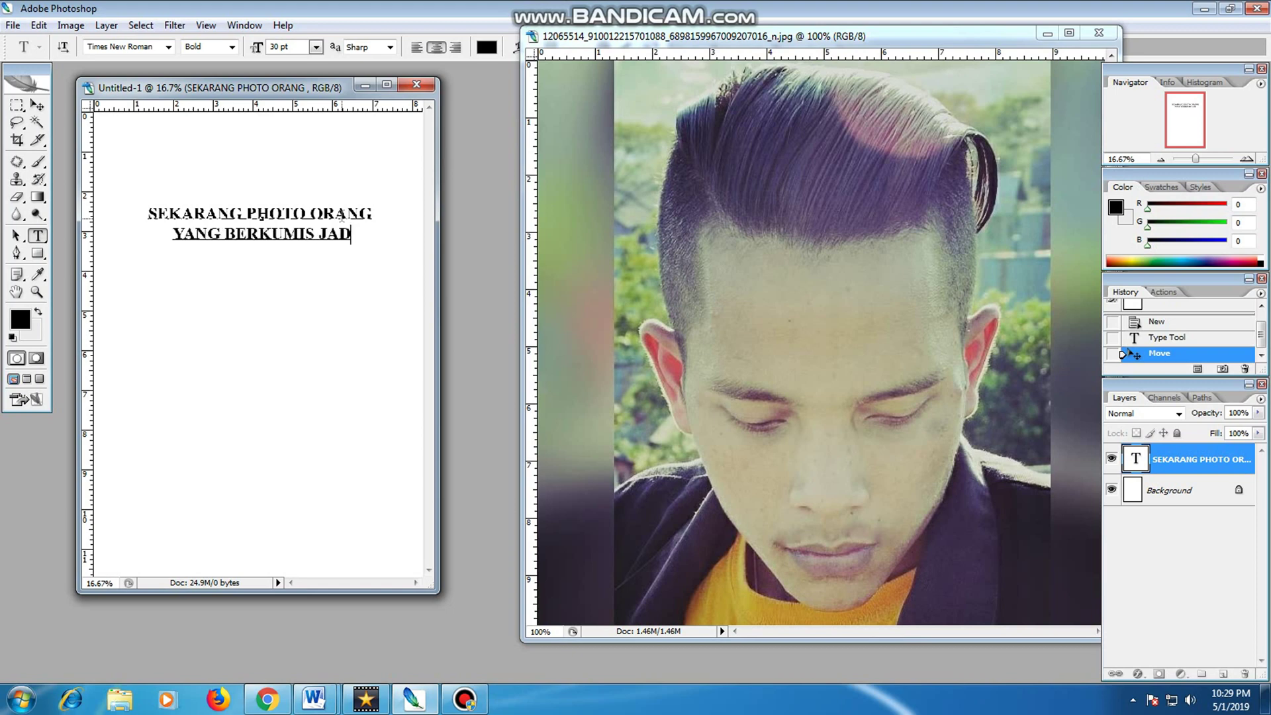
{"action": "type", "text": "I  L"}
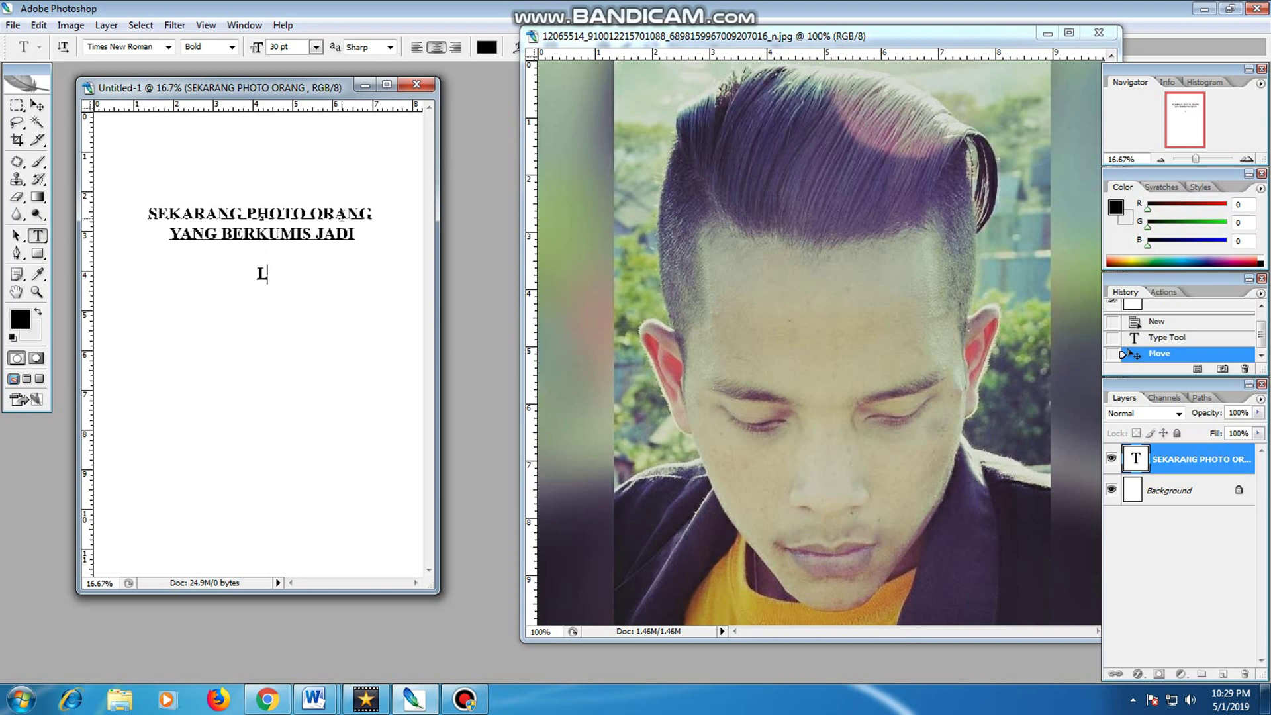
- Continue the page text with the lines "LEBIH TAMPAN", "SETELAH KUMISNYA" and "DI HILANGKAN"
{"action": "type", "text": "EBIH TAMPAN"}
{"action": "key", "text": "Return"}
{"action": "type", "text": "SETELAH "}
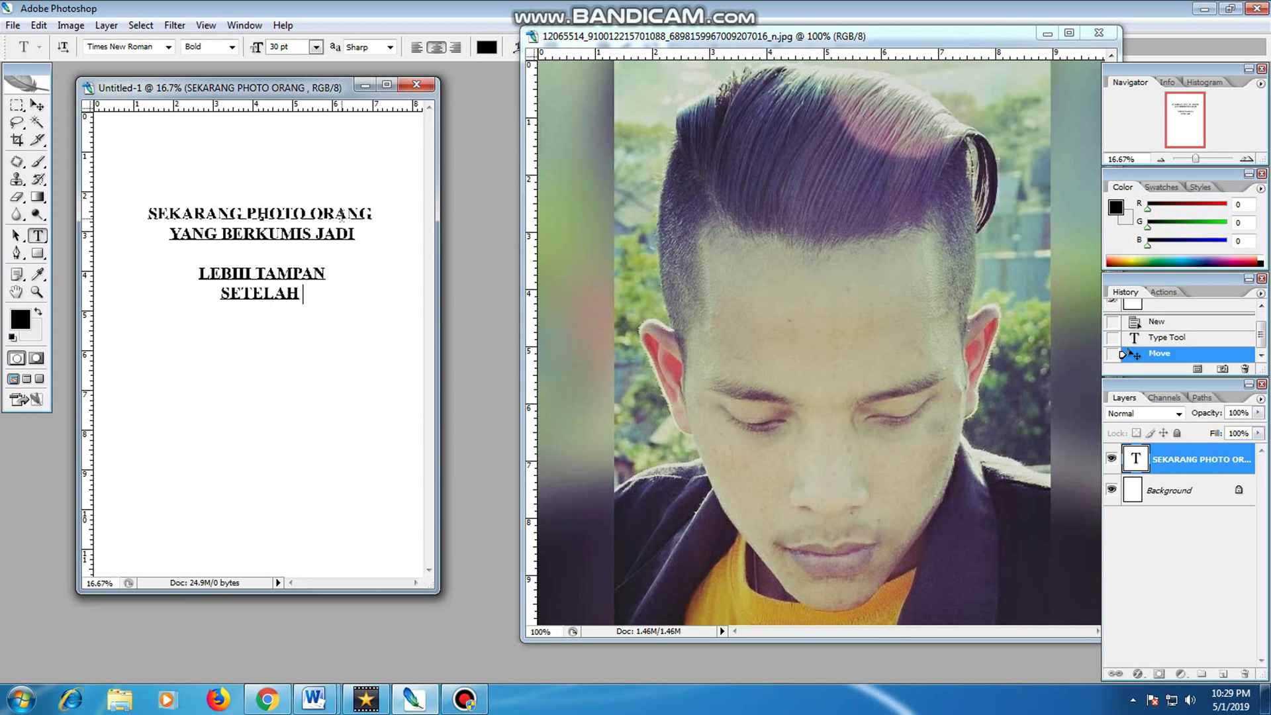
{"action": "type", "text": "KUMISNYA"}
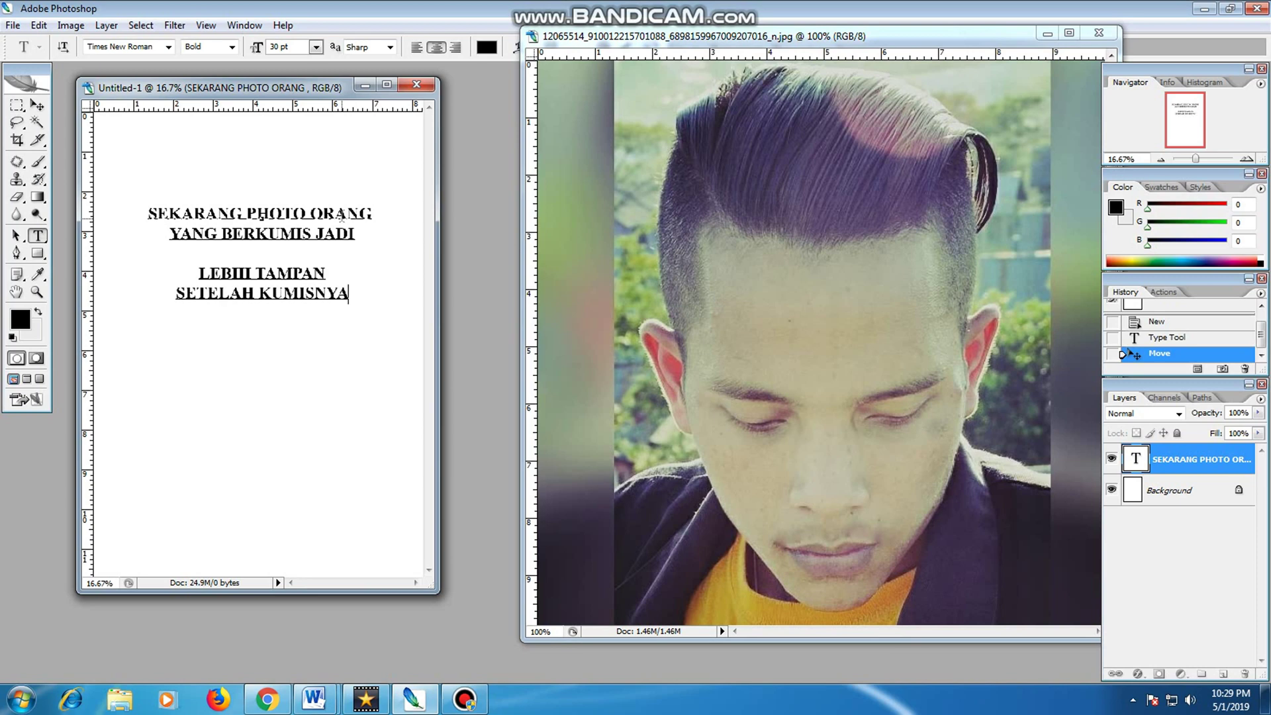
{"action": "key", "text": "Return"}
{"action": "type", "text": "DI HILANGKAN"}
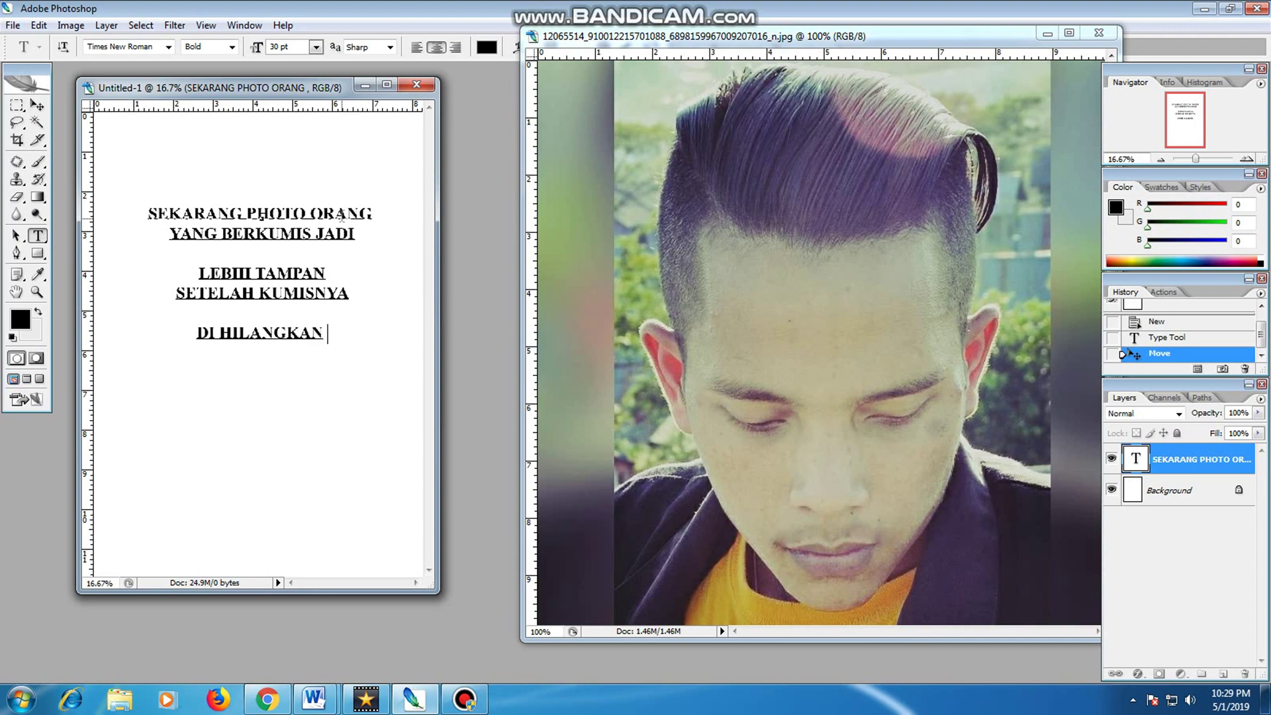
- Add the closing lines "DEMIKIAN TUTORIAL" and "KALI INI" below the explanation
{"action": "key", "text": "Return"}
{"action": "type", "text": "DEMIKI"}
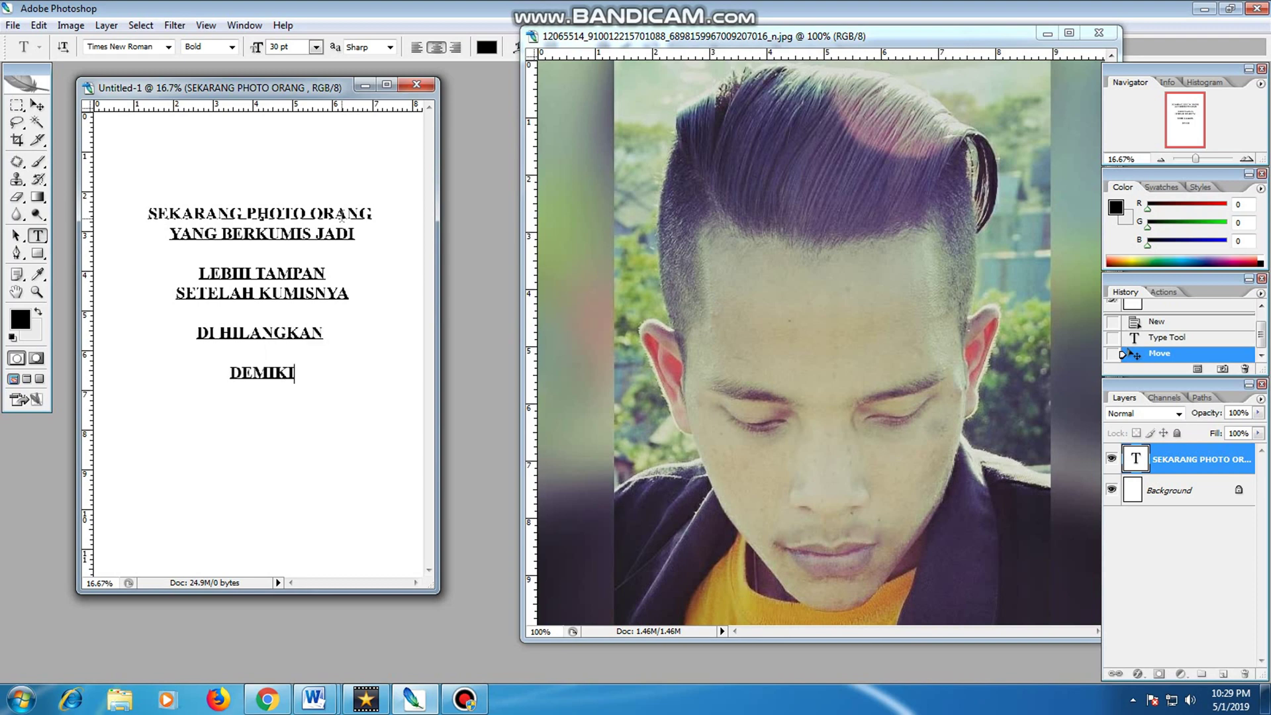
{"action": "type", "text": "AN TUTORIAL"}
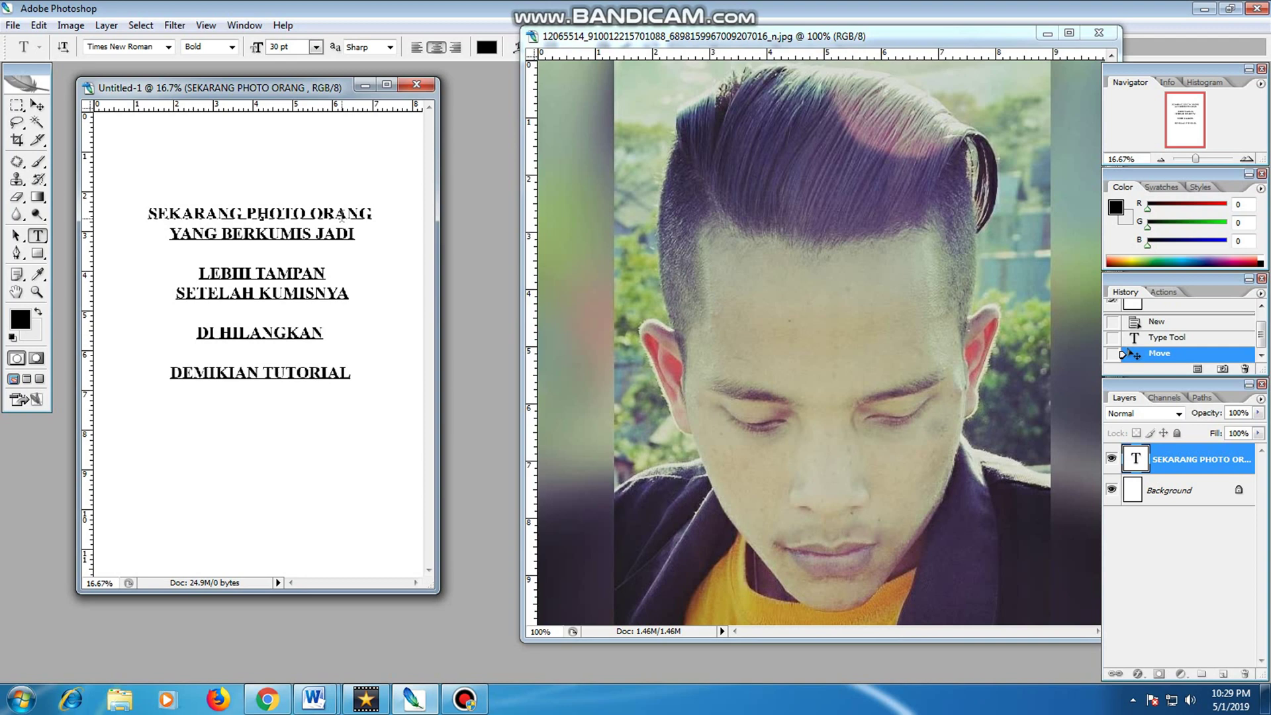
{"action": "key", "text": "Return"}
{"action": "type", "text": "KALI INI"}
{"action": "key", "text": "Return"}
- Add the lines "JANGAN LUPA LIKE", "DAN SUBCRIBE" and "AGAR SAYA SEMANGAT", separated by blank lines
{"action": "type", "text": "JANGAN LU"}
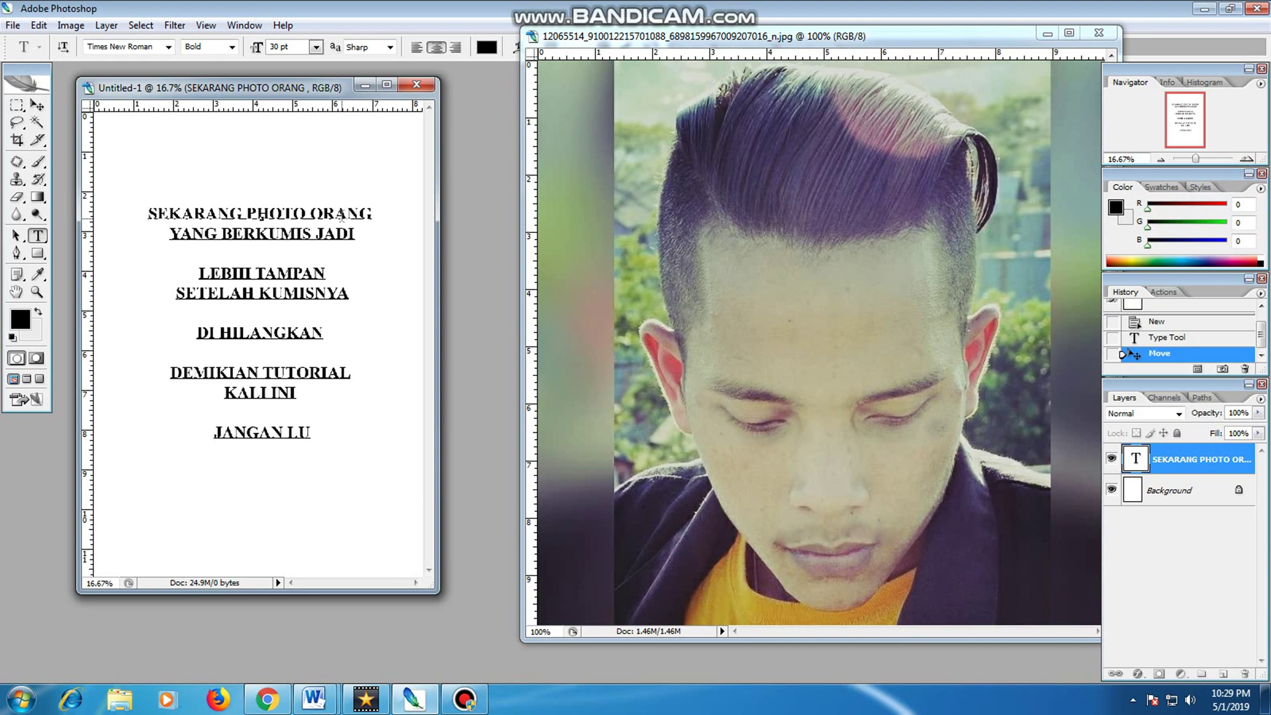
{"action": "type", "text": "PA LIKE"}
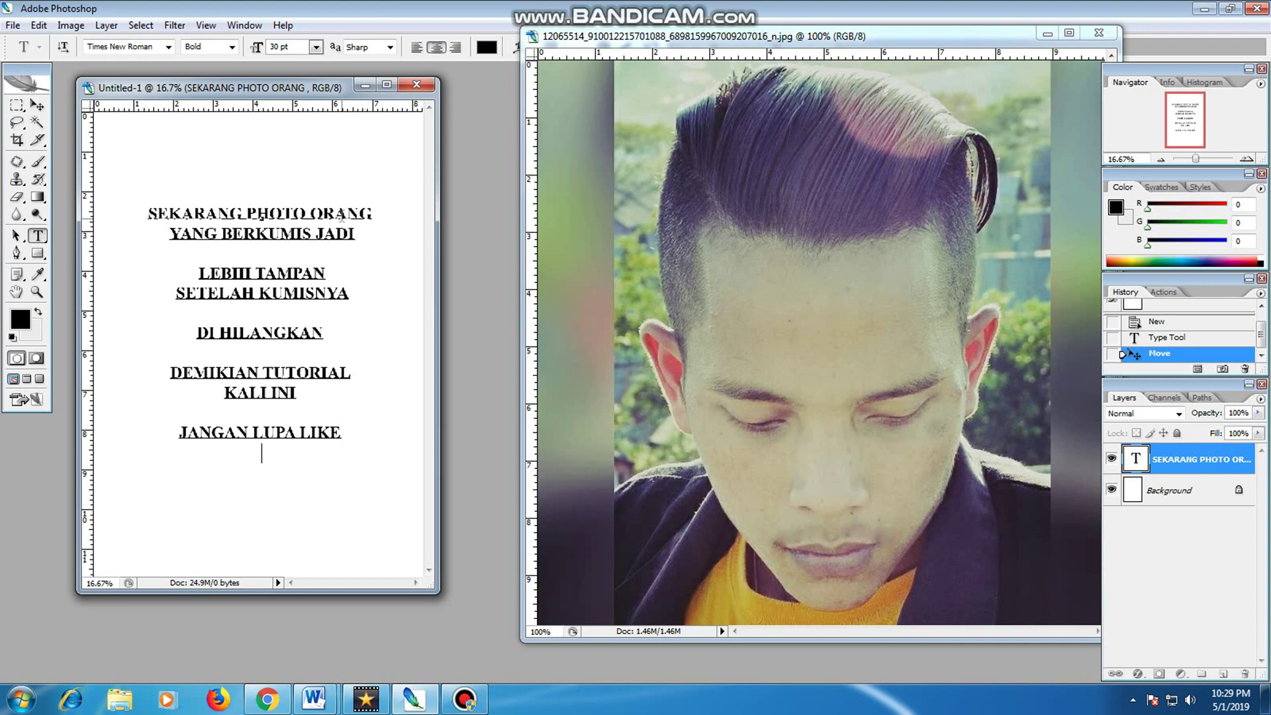
{"action": "key", "text": "Return"}
{"action": "type", "text": "DAN SUBRICE"}
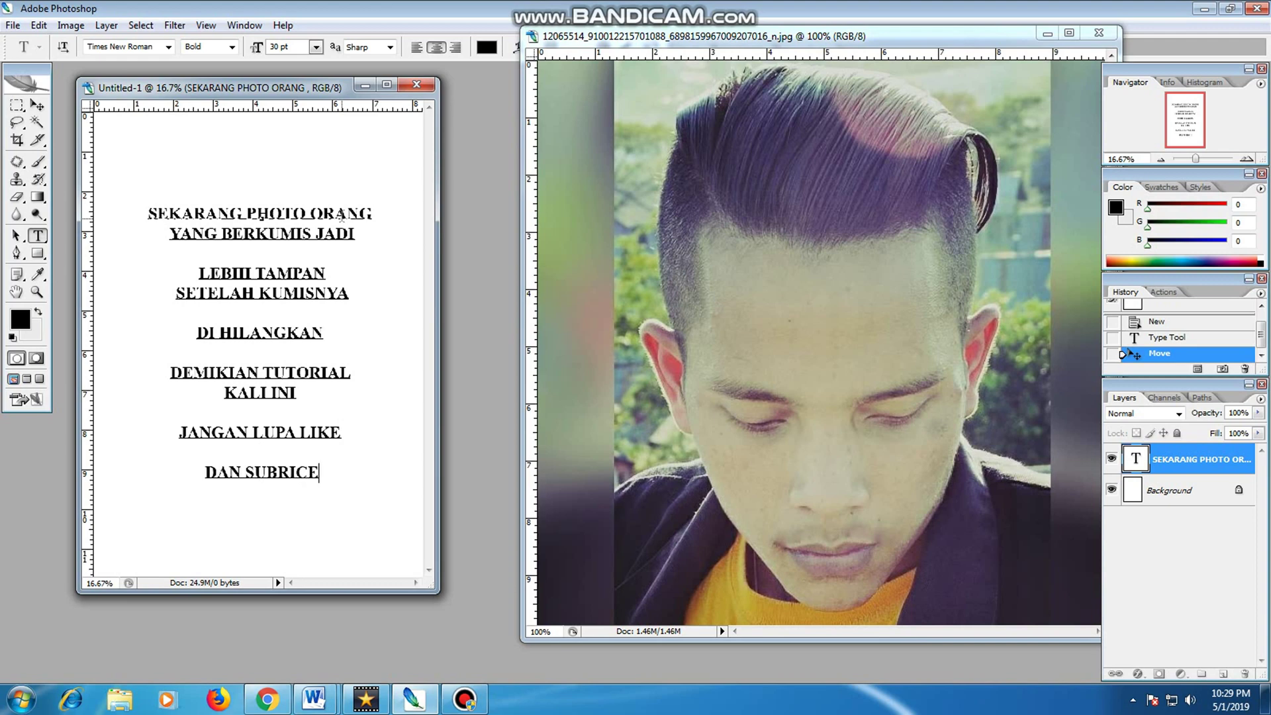
{"action": "key", "text": "BackSpace"}
{"action": "key", "text": "BackSpace"}
{"action": "key", "text": "BackSpace"}
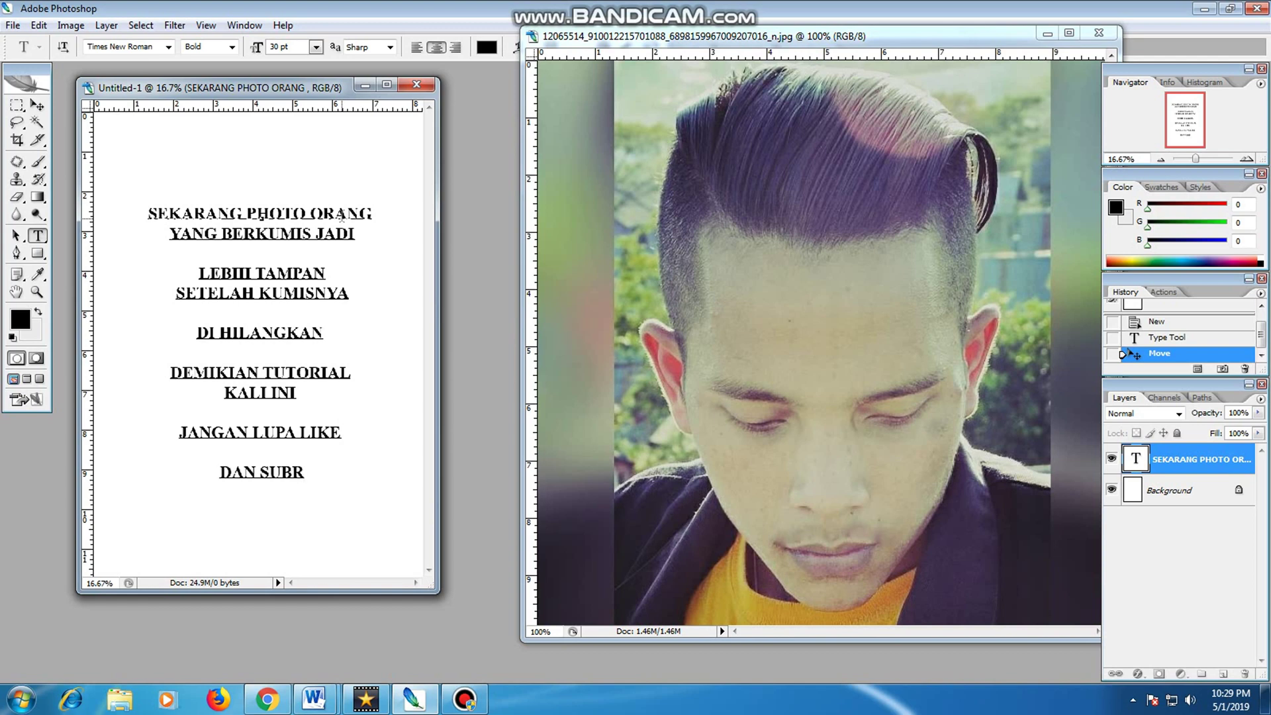
{"action": "key", "text": "BackSpace"}
{"action": "type", "text": "CRIB"}
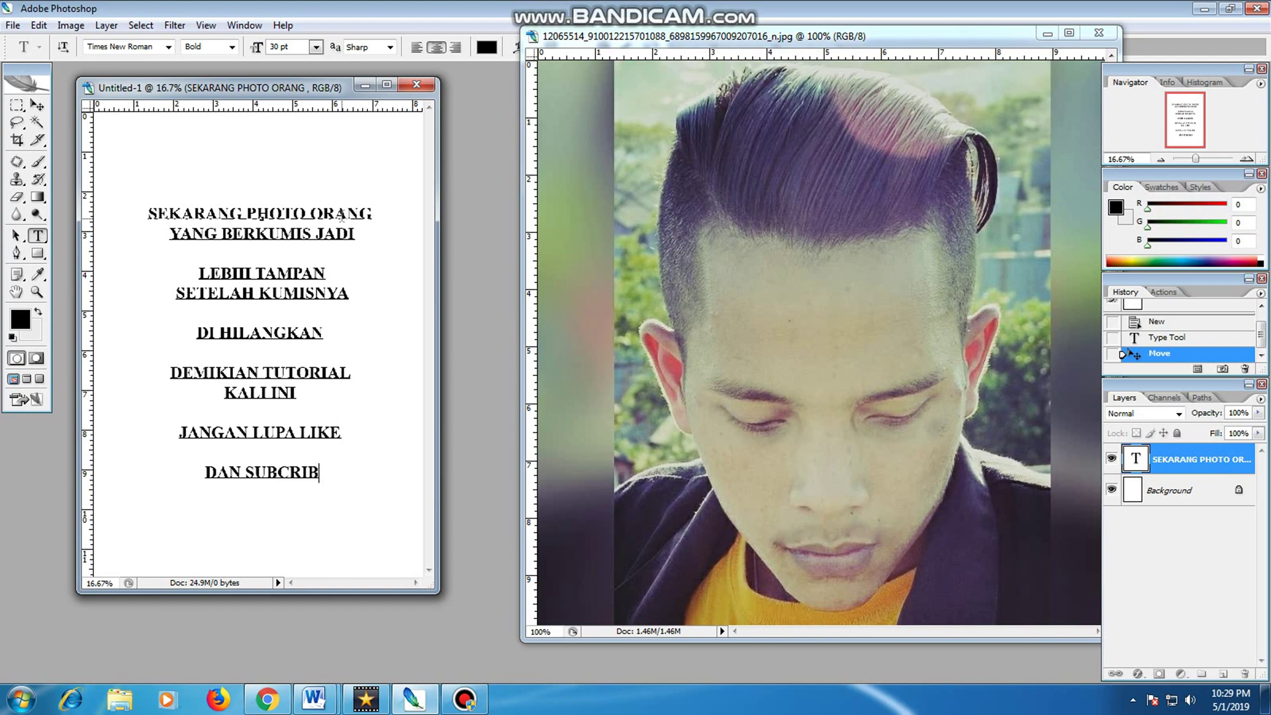
{"action": "type", "text": "E  AG"}
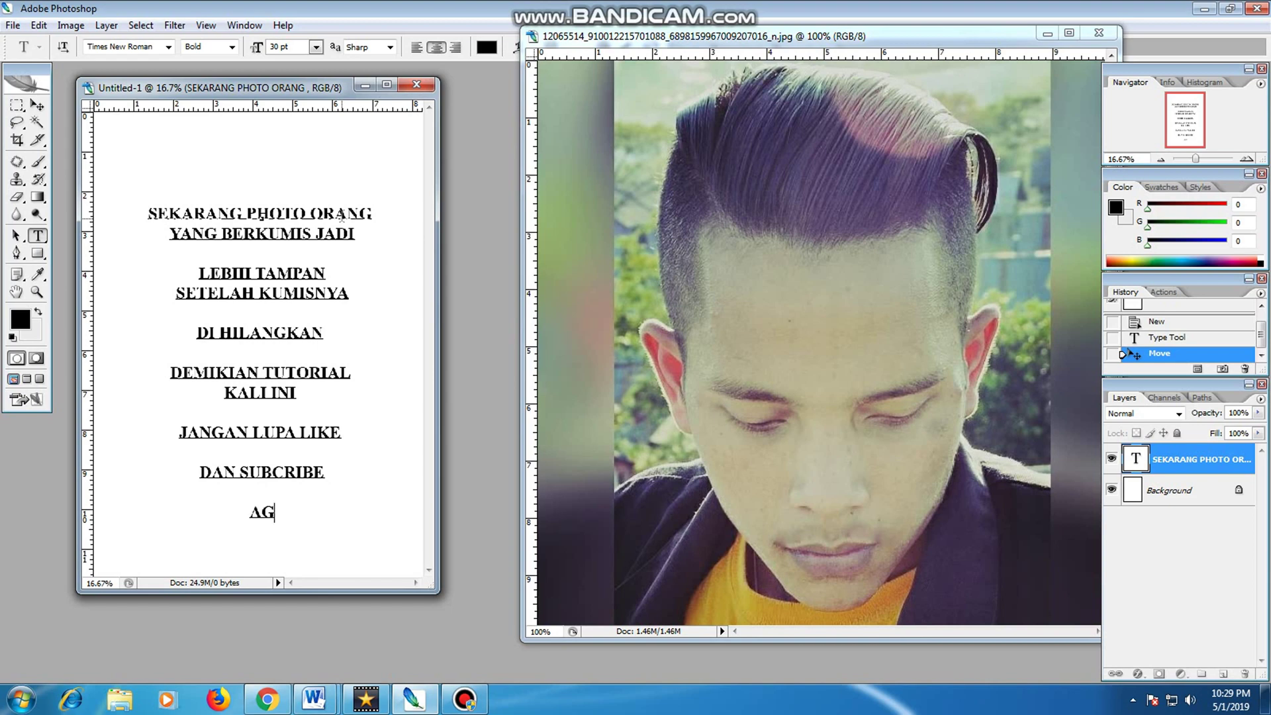
{"action": "type", "text": "AR SAYA SE"}
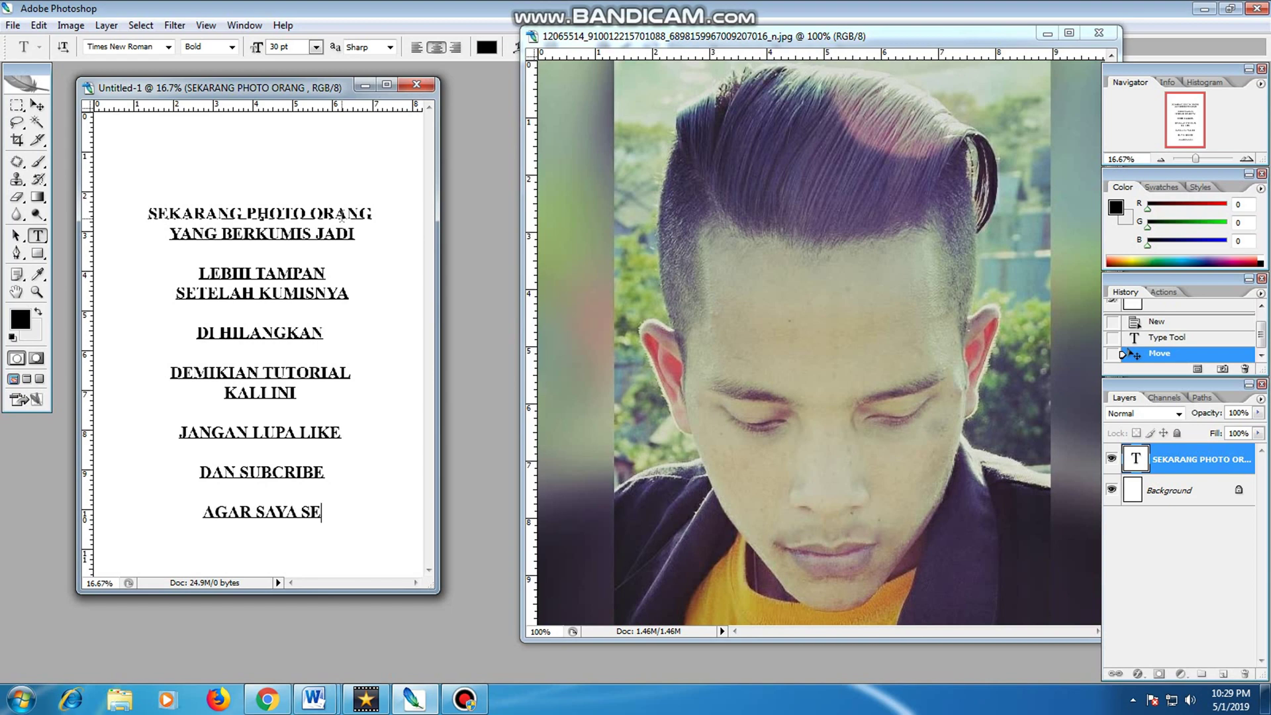
{"action": "type", "text": "MANGAT"}
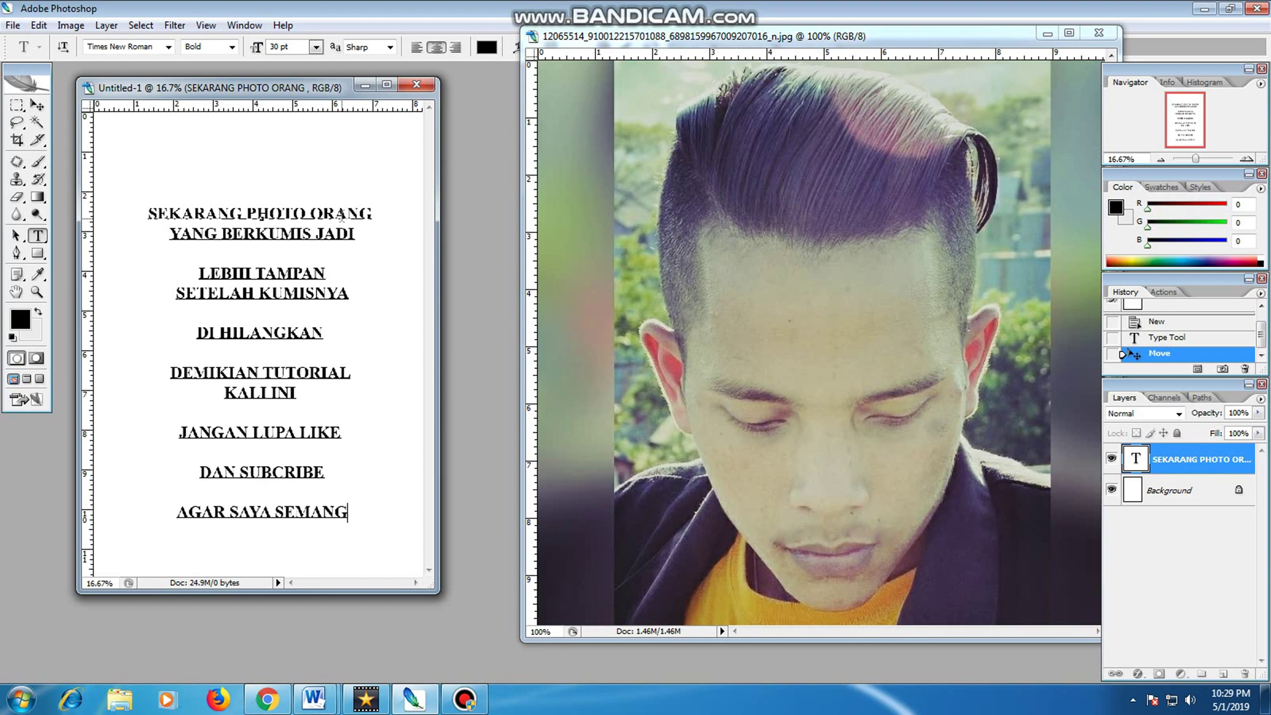
- End the page text with the farewell "WASSALAMU'ALAIKUM WR.WB" after a blank line
{"action": "key", "text": "Return"}
{"action": "key", "text": "Return"}
{"action": "type", "text": "W"}
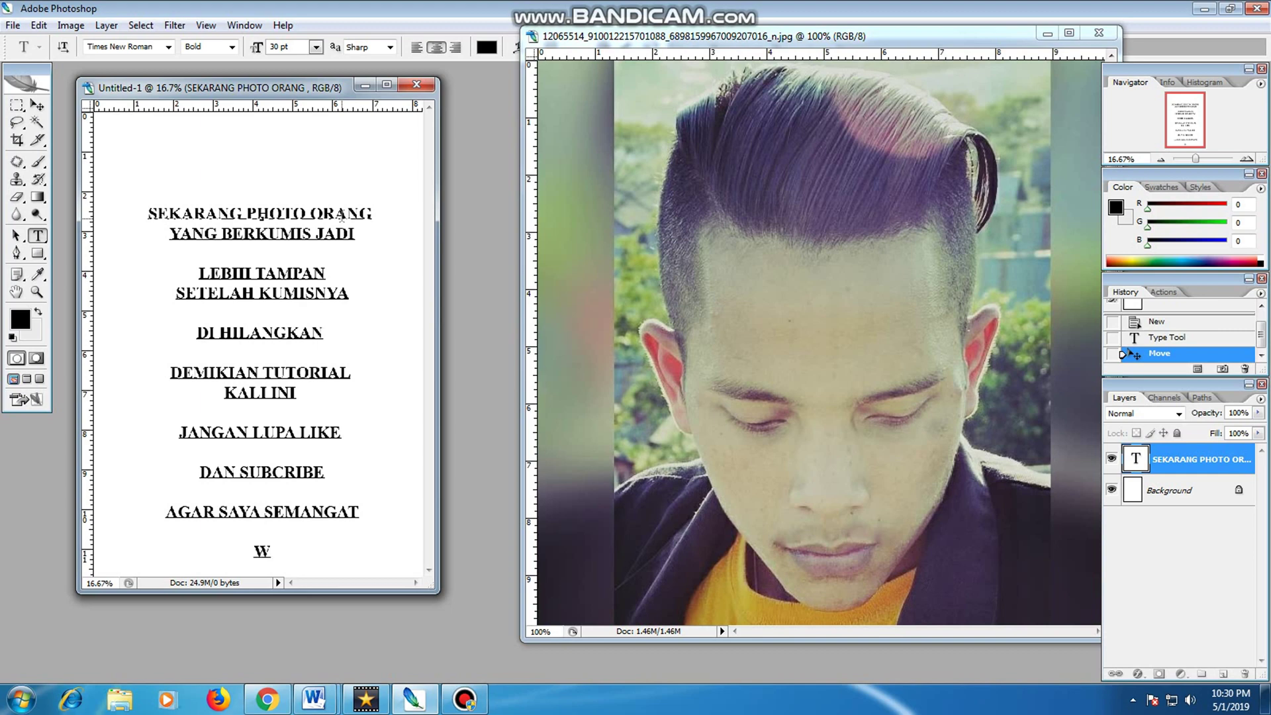
{"action": "type", "text": "ASSALAMU"}
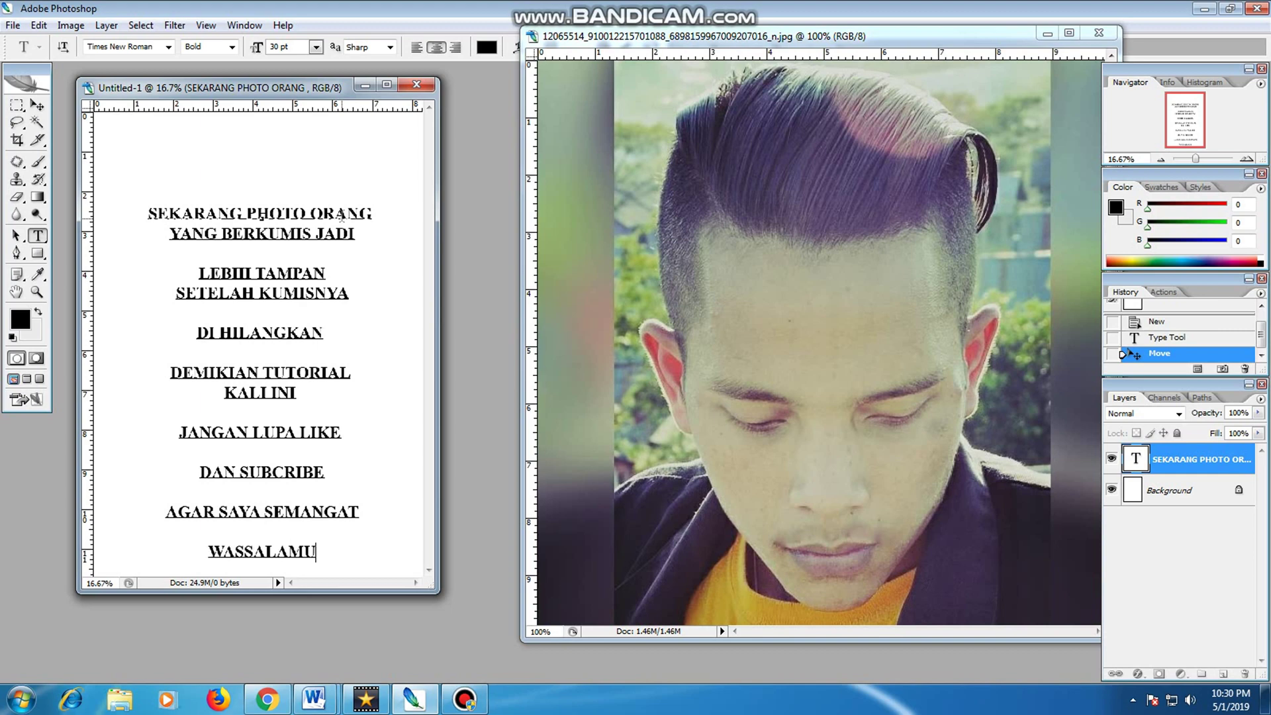
{"action": "type", "text": "'A"}
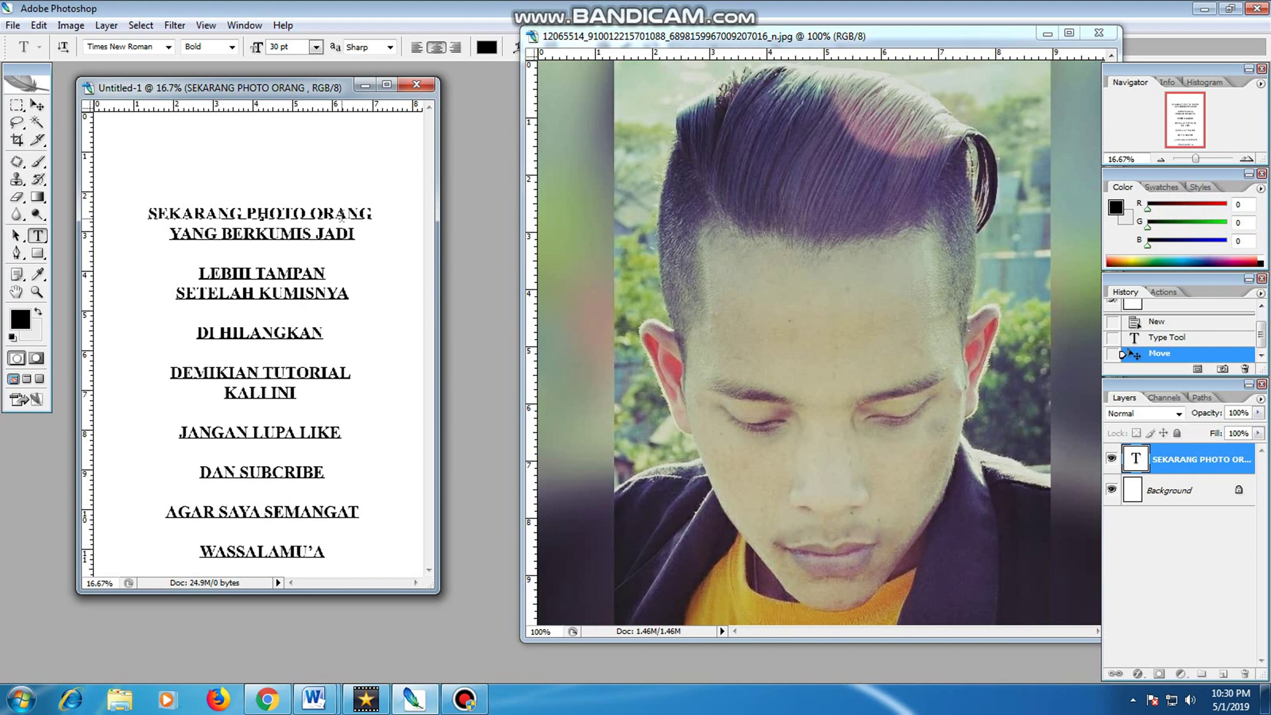
{"action": "type", "text": "LAK"}
{"action": "key", "text": "BackSpace"}
{"action": "key", "text": "BackSpace"}
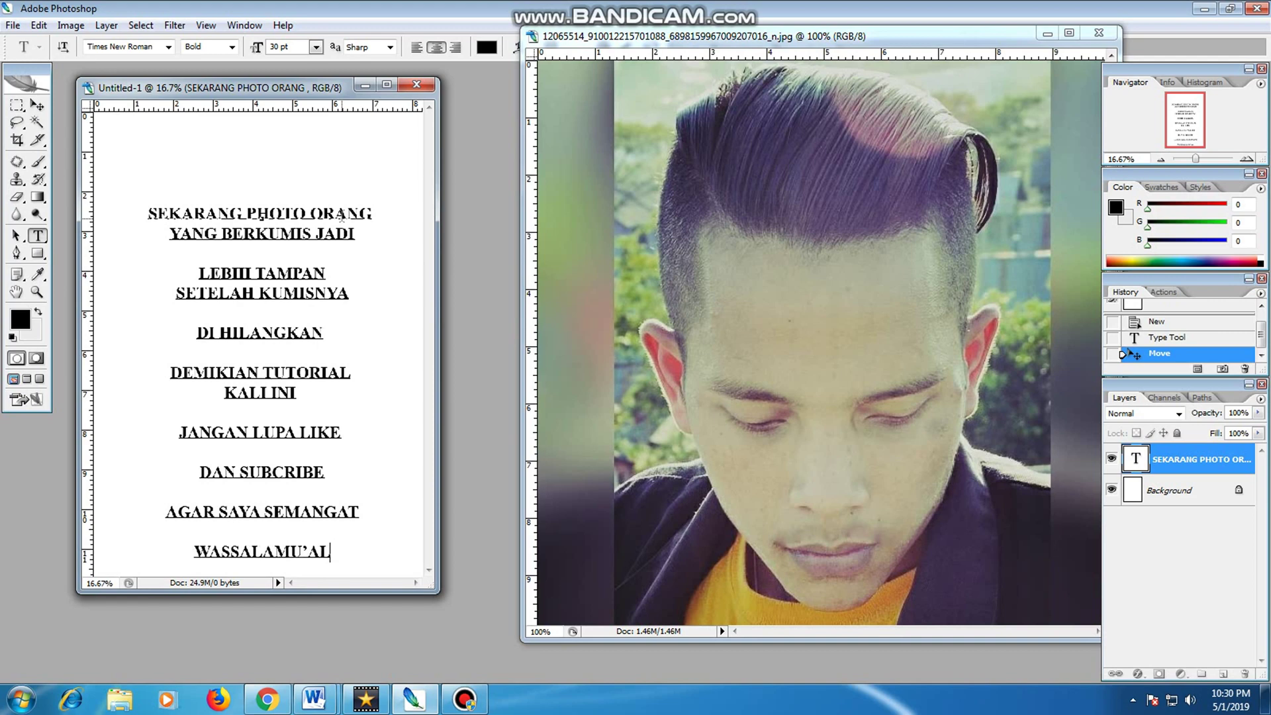
{"action": "type", "text": "AIK"}
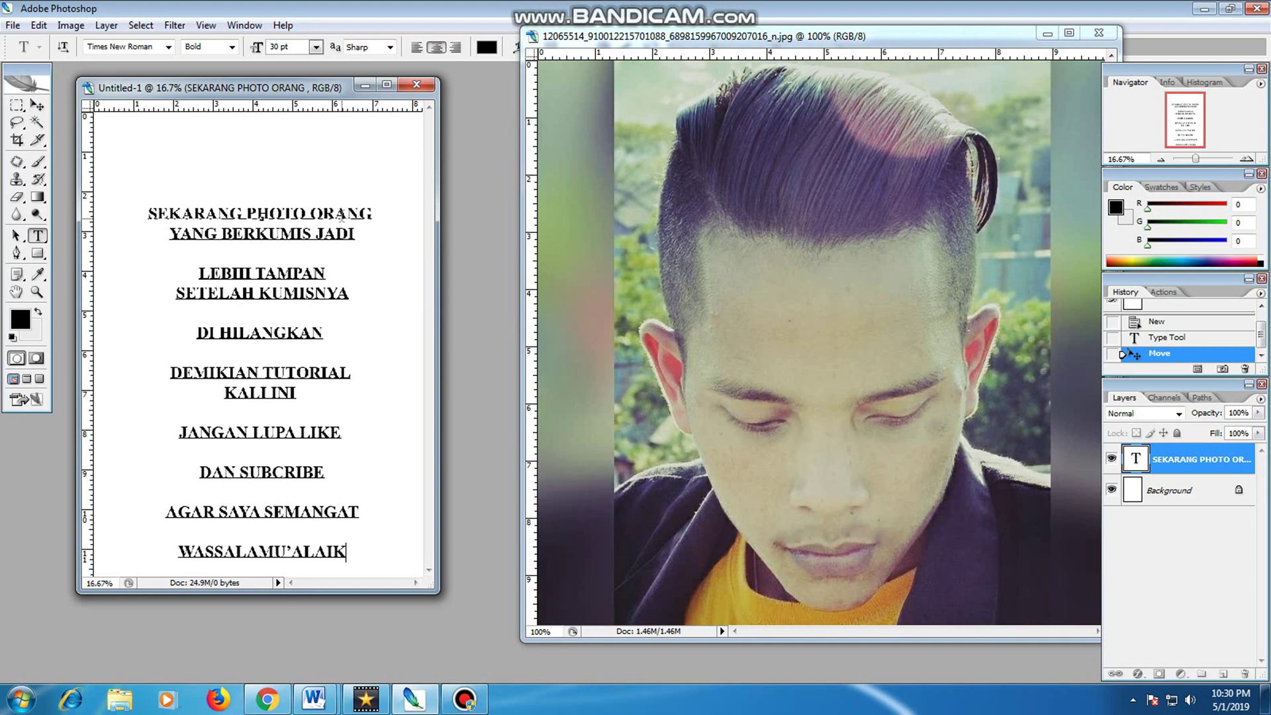
{"action": "type", "text": "UM WR.WB"}
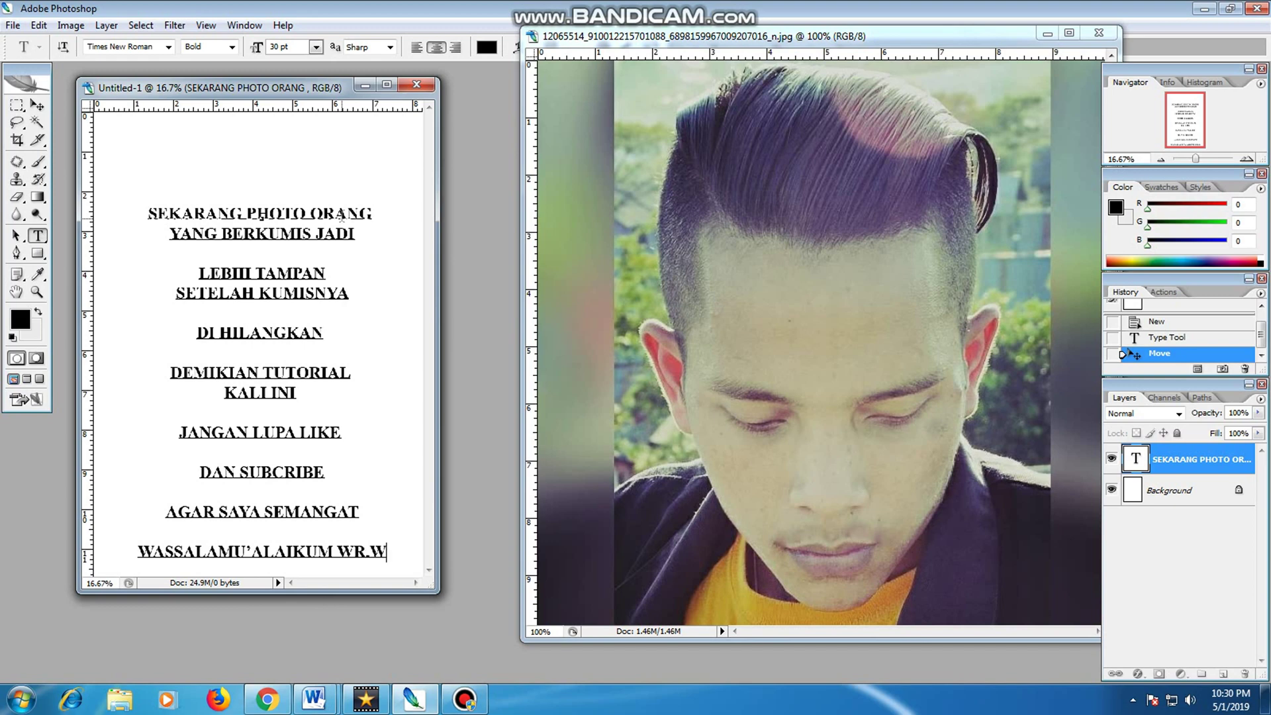
- Move the finished text block higher on the page and shift the portrait window over toward the text document
{"action": "left_click", "coordinate": [37, 104]}
{"action": "left_click_drag", "start_coordinate": [278, 400], "coordinate": [281, 351]}
{"action": "left_click_drag", "start_coordinate": [894, 42], "coordinate": [596, 53]}
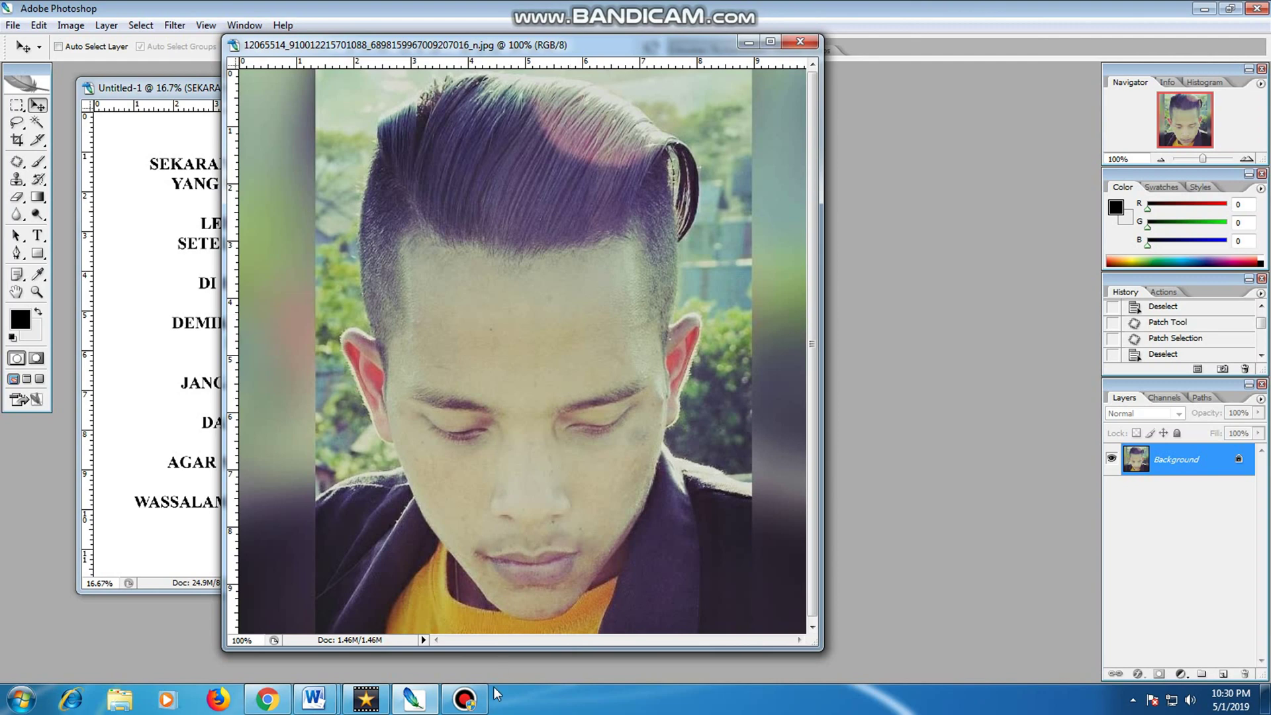
- Switch to the Bandicam recorder window
{"action": "left_click", "coordinate": [465, 699]}
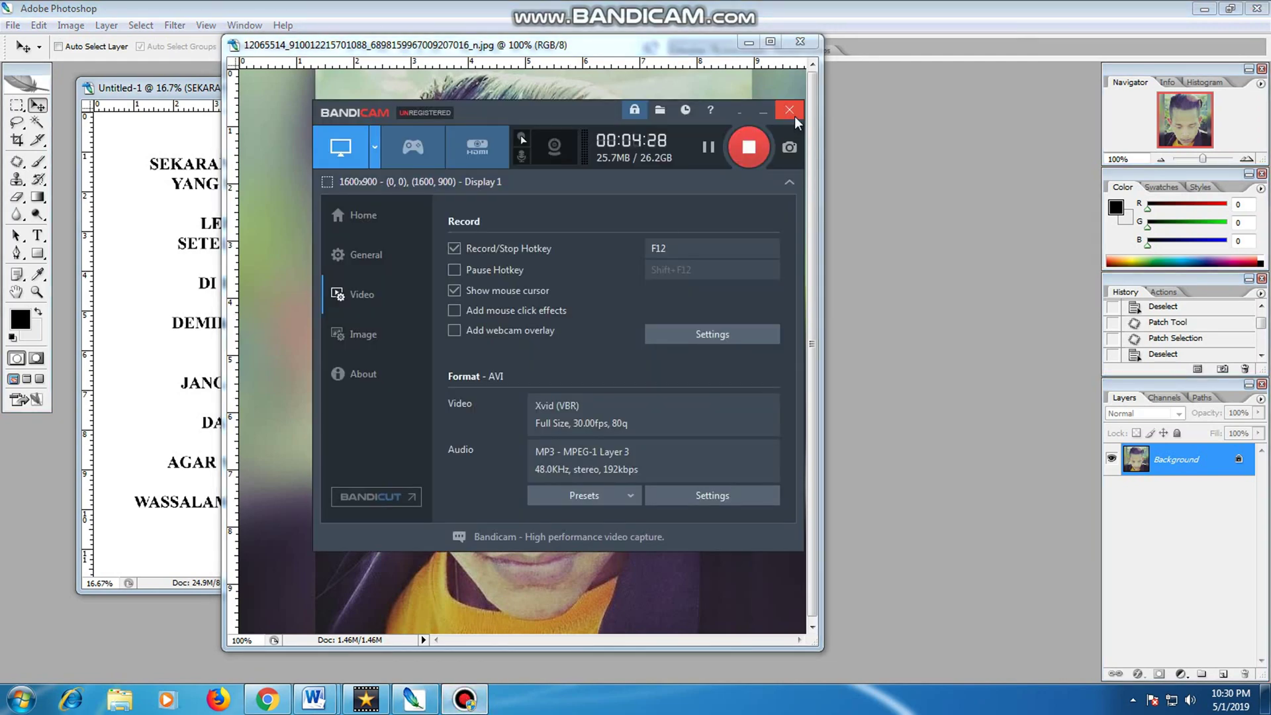